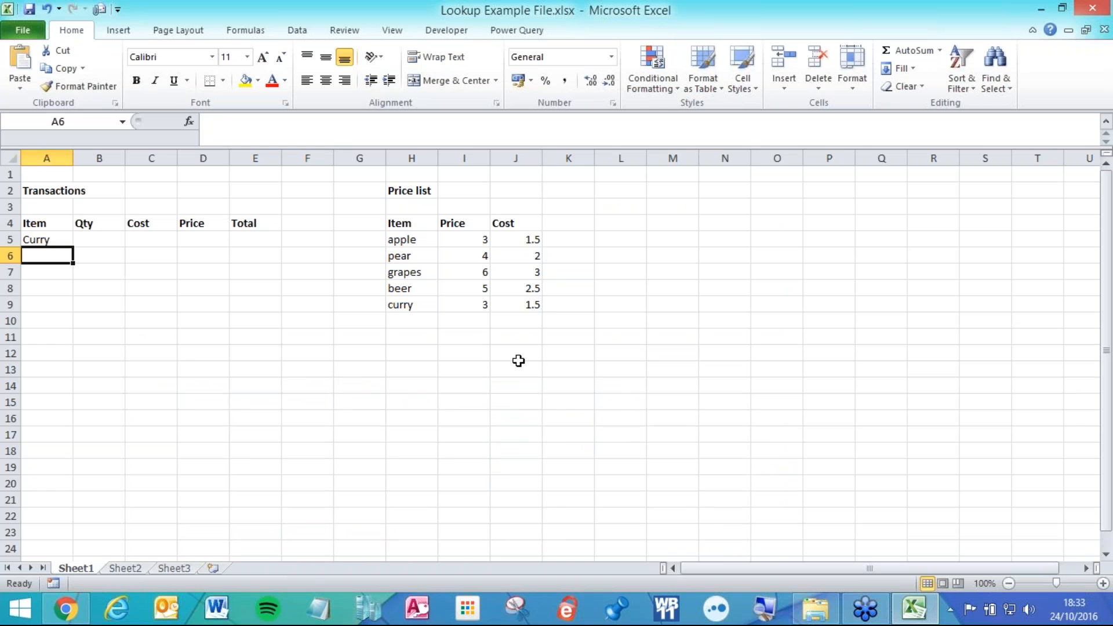
Zoom the sheet to 175% so the Transactions table and Price list in A1:K12 are readable.
{"action": "left_click_drag", "start_coordinate": [577, 348], "coordinate": [29, 171]}
{"action": "scroll", "coordinate": [85, 169], "scroll_direction": "up", "scroll_amount": 4, "text": "ctrl"}
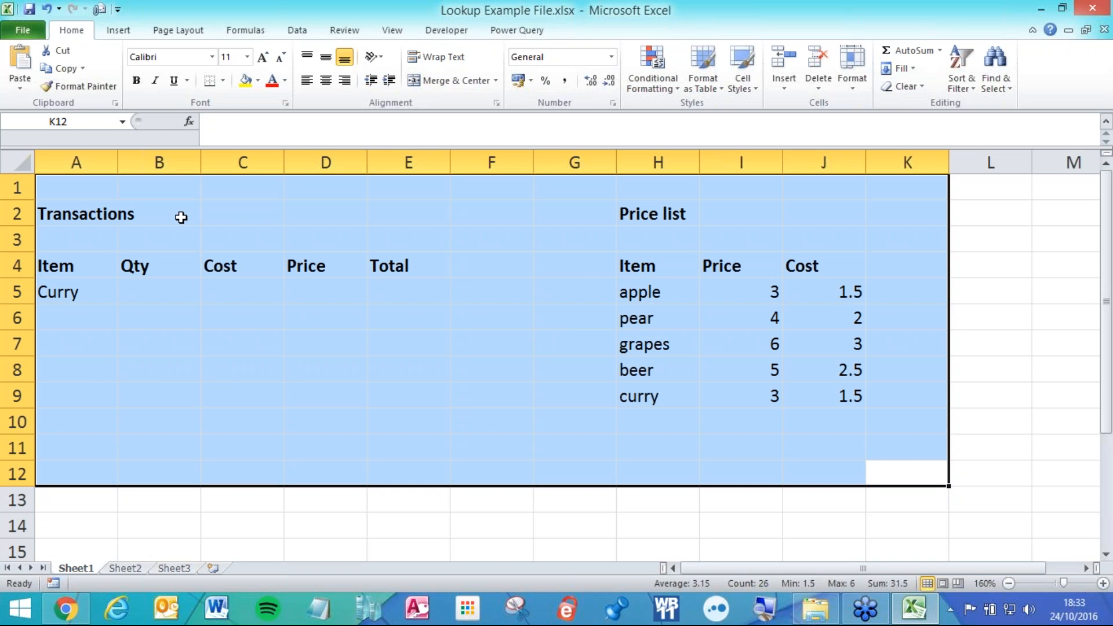
{"action": "scroll", "coordinate": [502, 276], "scroll_direction": "up", "scroll_amount": 1, "text": "ctrl"}
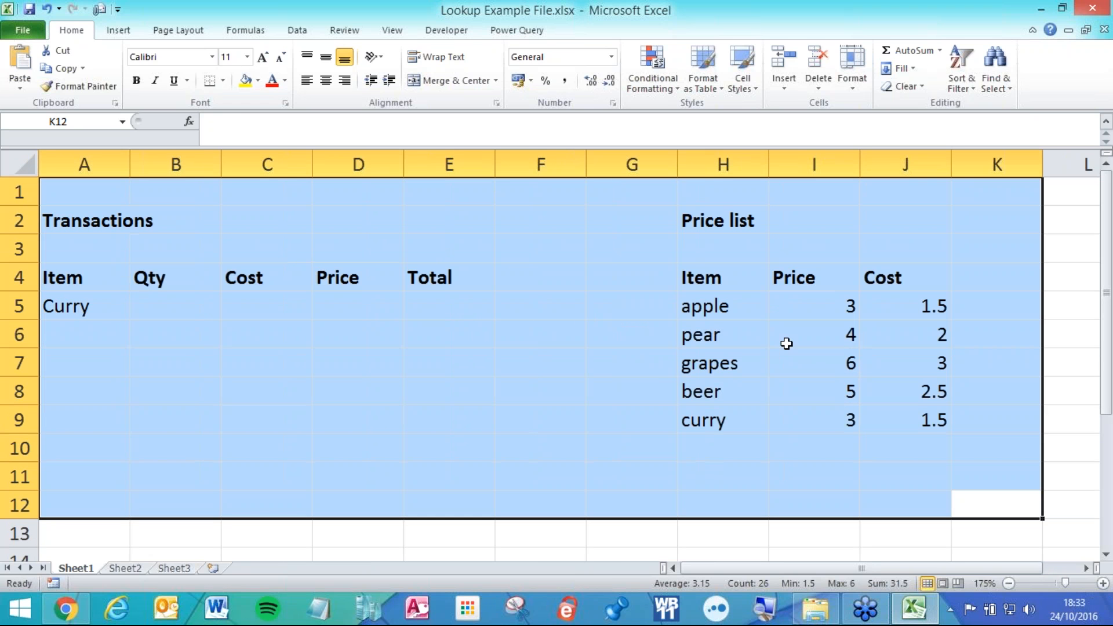
{"action": "left_click", "coordinate": [602, 326]}
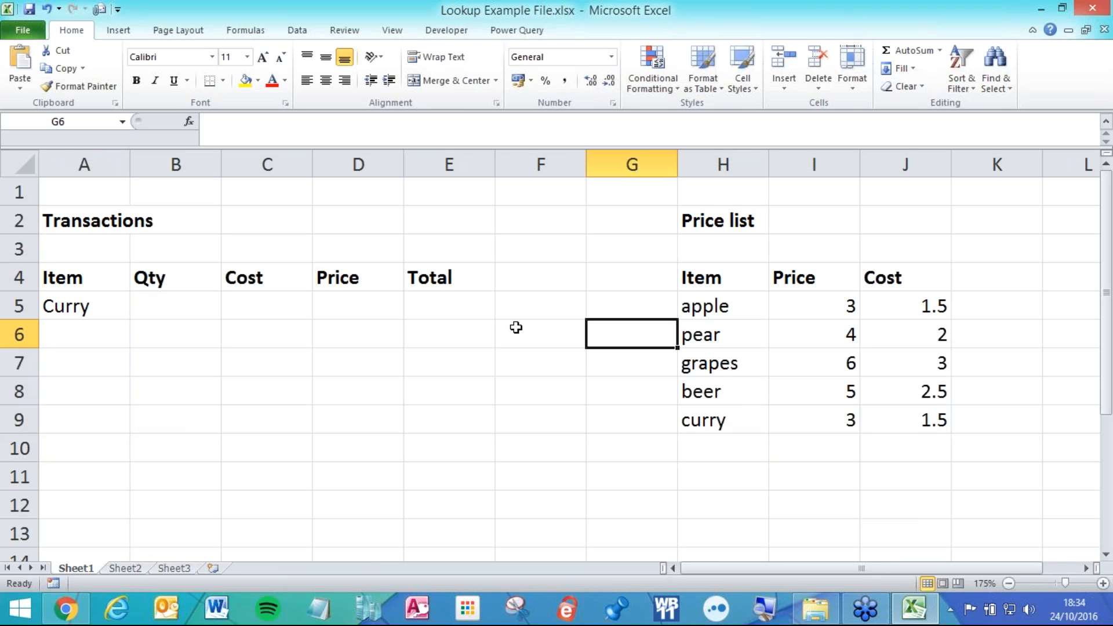
{"action": "left_click_drag", "start_coordinate": [442, 163], "coordinate": [83, 191]}
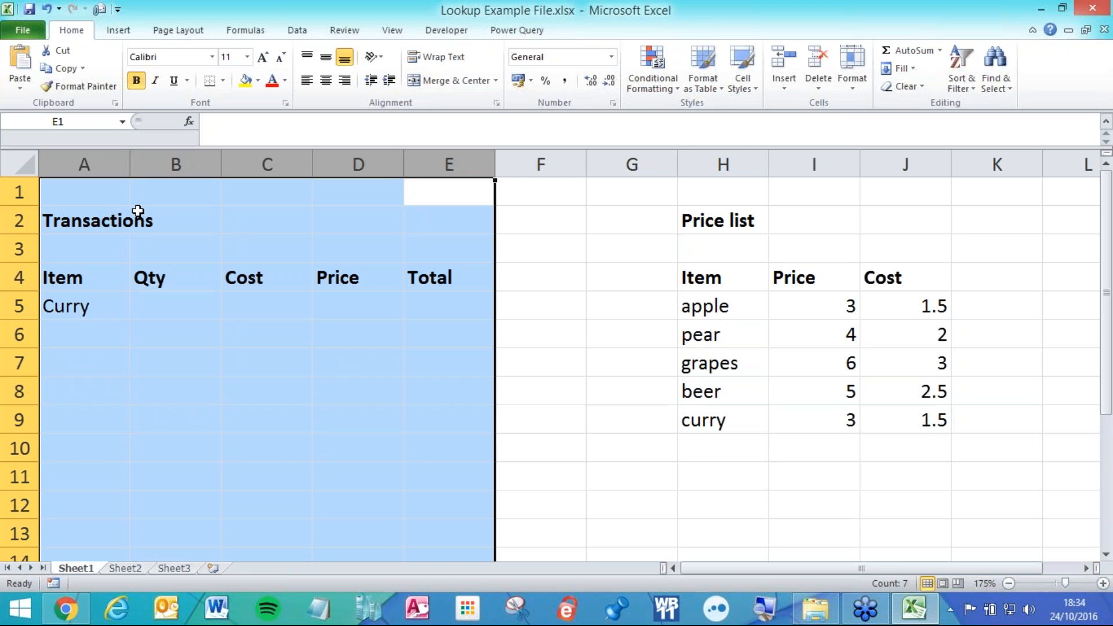
{"action": "left_click", "coordinate": [97, 313]}
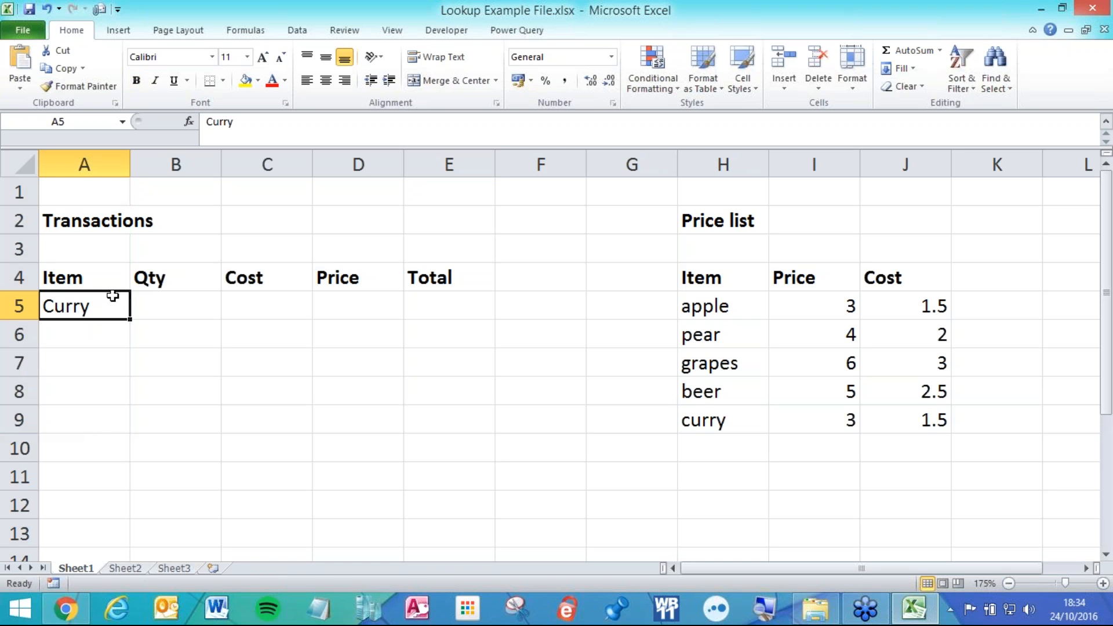
{"action": "left_click_drag", "start_coordinate": [705, 158], "coordinate": [932, 157]}
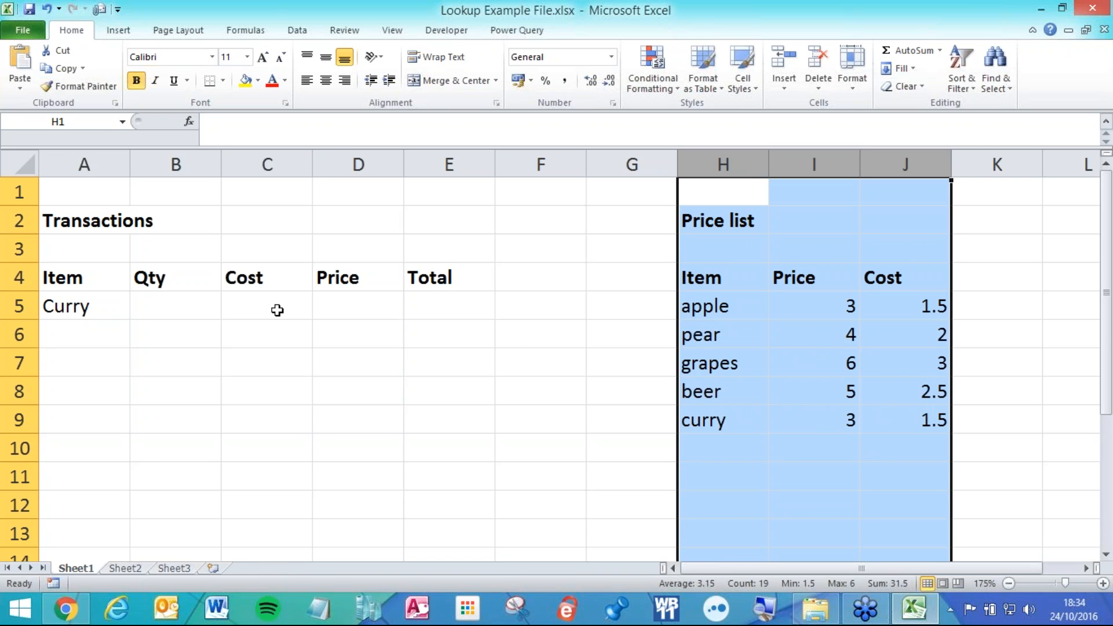
{"action": "left_click", "coordinate": [87, 307]}
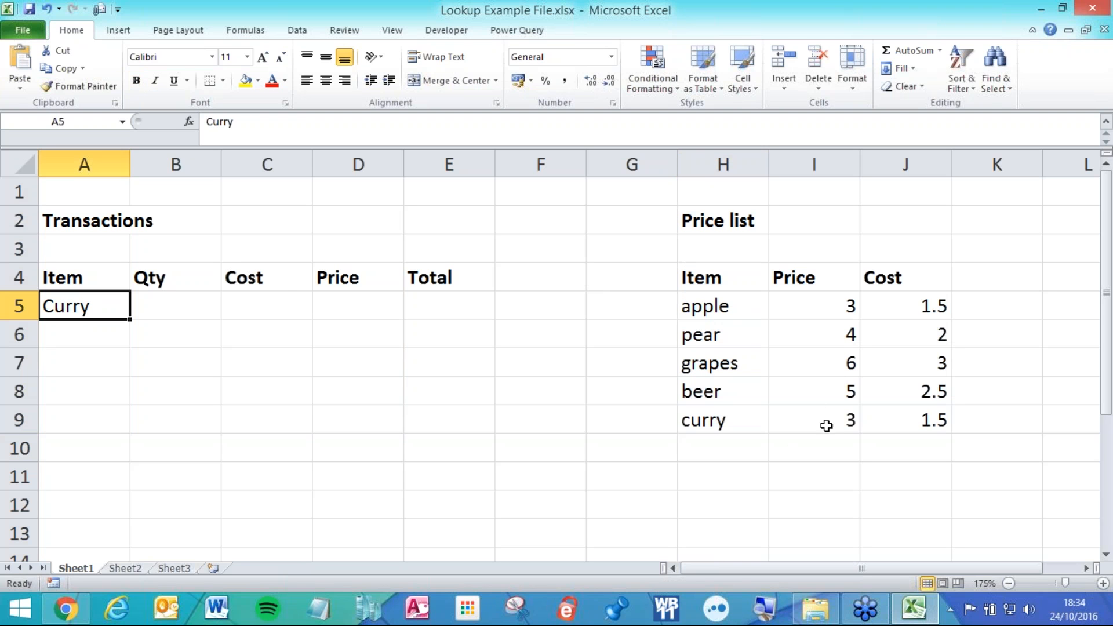
{"action": "left_click", "coordinate": [282, 297]}
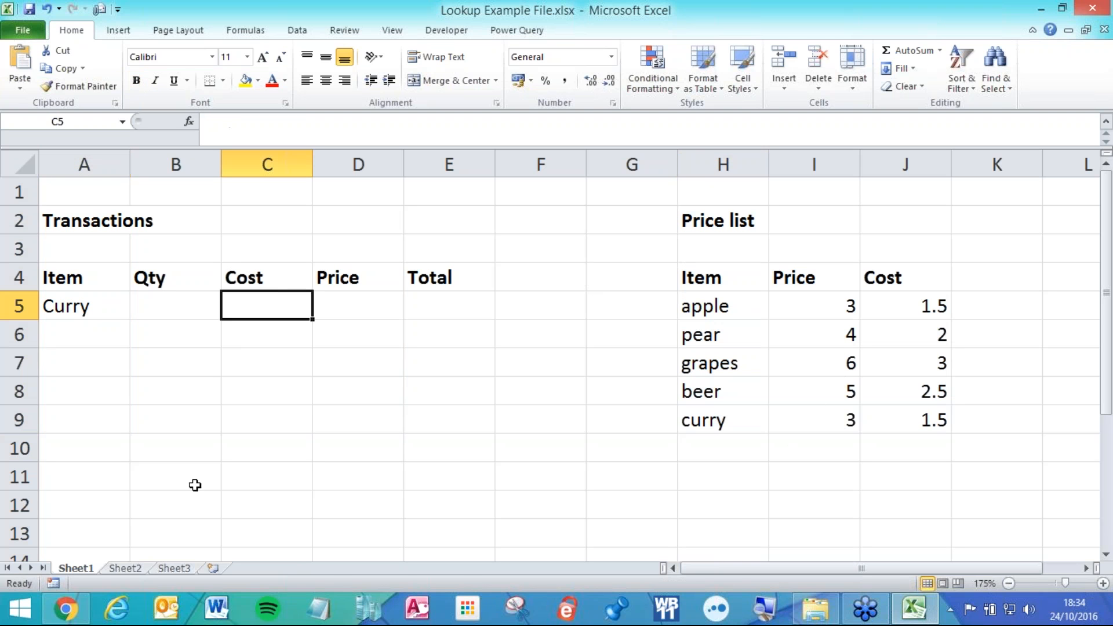
{"action": "left_click", "coordinate": [346, 305]}
{"action": "left_click", "coordinate": [266, 295]}
{"action": "left_click", "coordinate": [98, 297]}
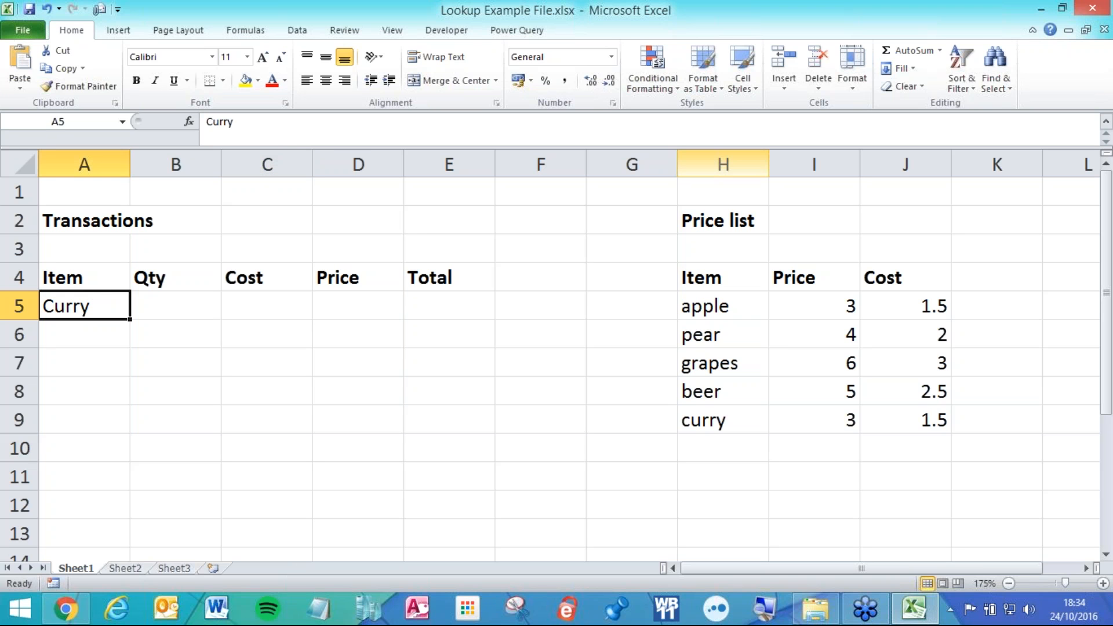
{"action": "left_click", "coordinate": [764, 159]}
{"action": "left_click_drag", "start_coordinate": [765, 159], "coordinate": [913, 159]}
{"action": "left_click_drag", "start_coordinate": [721, 277], "coordinate": [939, 415]}
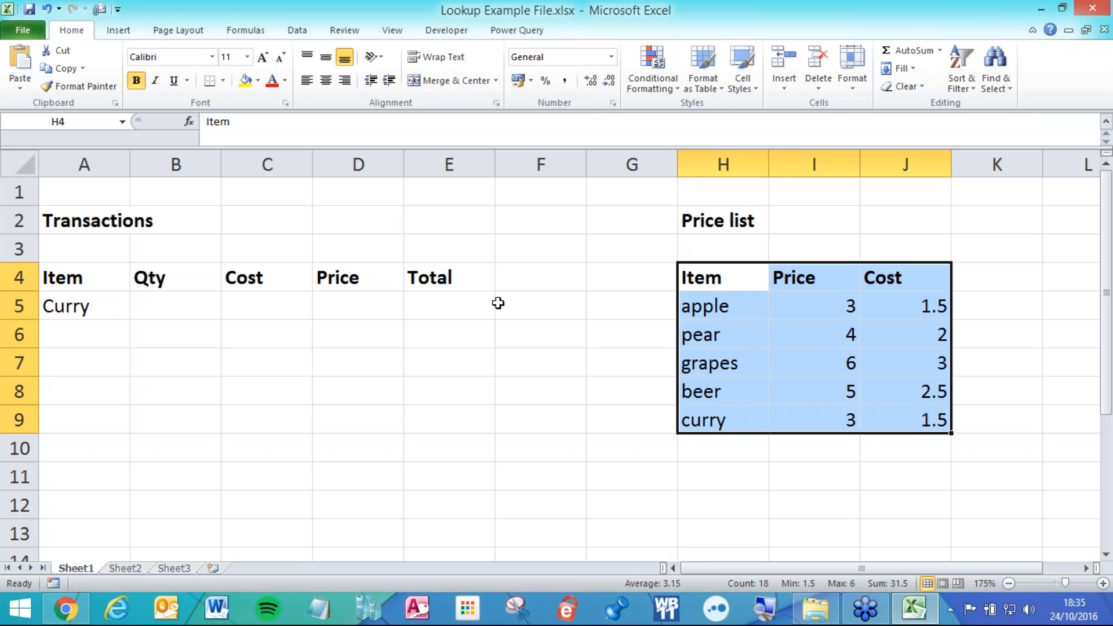
{"action": "left_click", "coordinate": [291, 307]}
{"action": "left_click", "coordinate": [339, 306]}
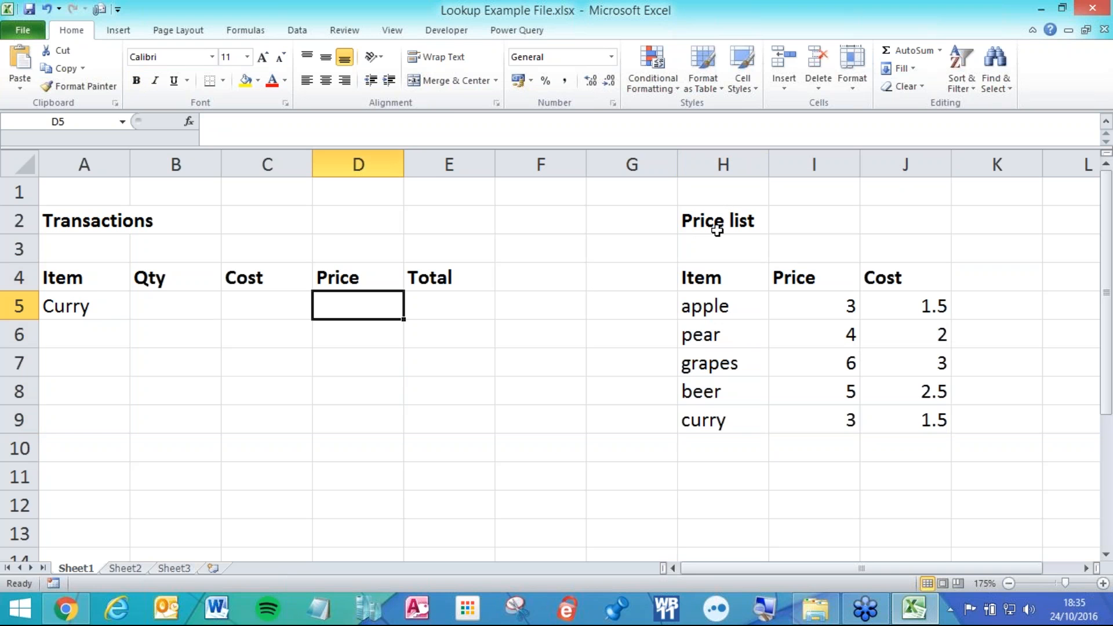
{"action": "left_click_drag", "start_coordinate": [722, 215], "coordinate": [718, 392]}
{"action": "left_click", "coordinate": [720, 422]}
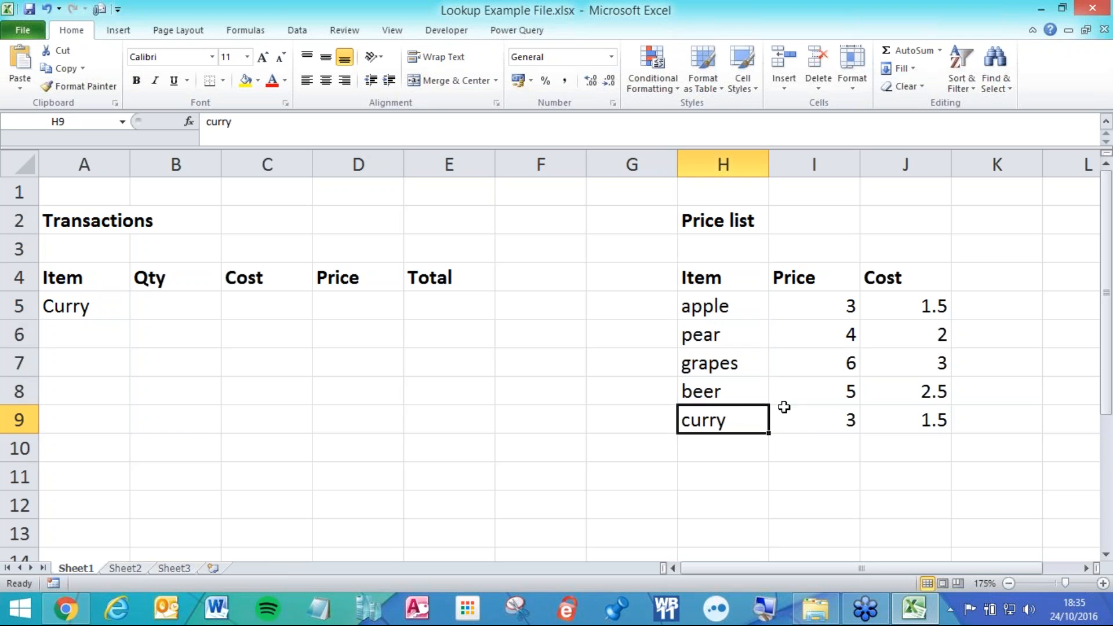
{"action": "left_click", "coordinate": [827, 418]}
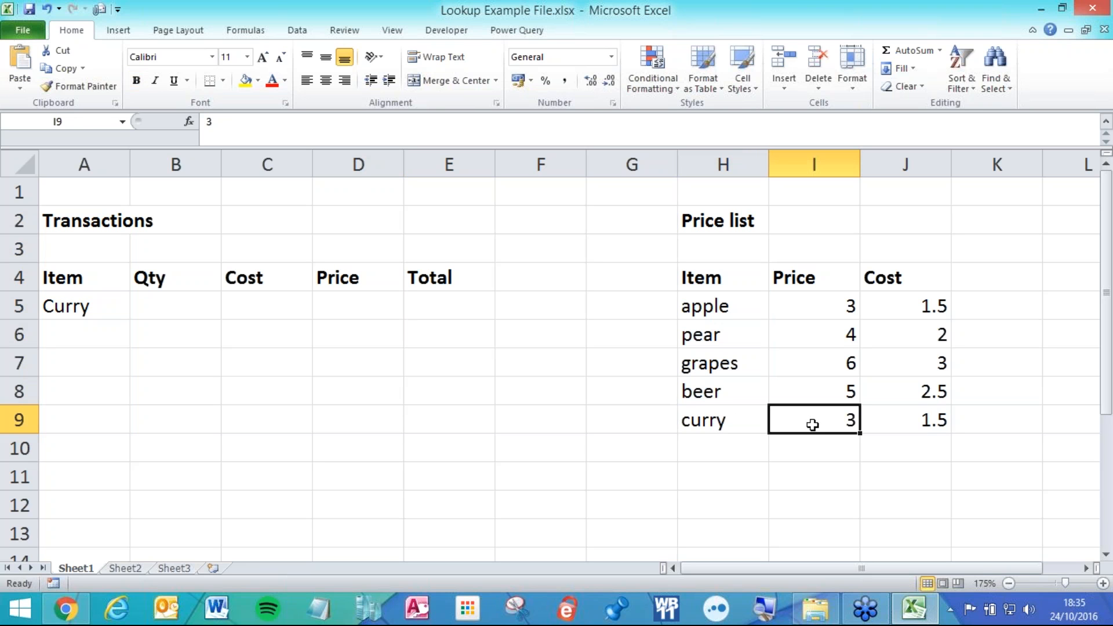
{"action": "left_click", "coordinate": [70, 306]}
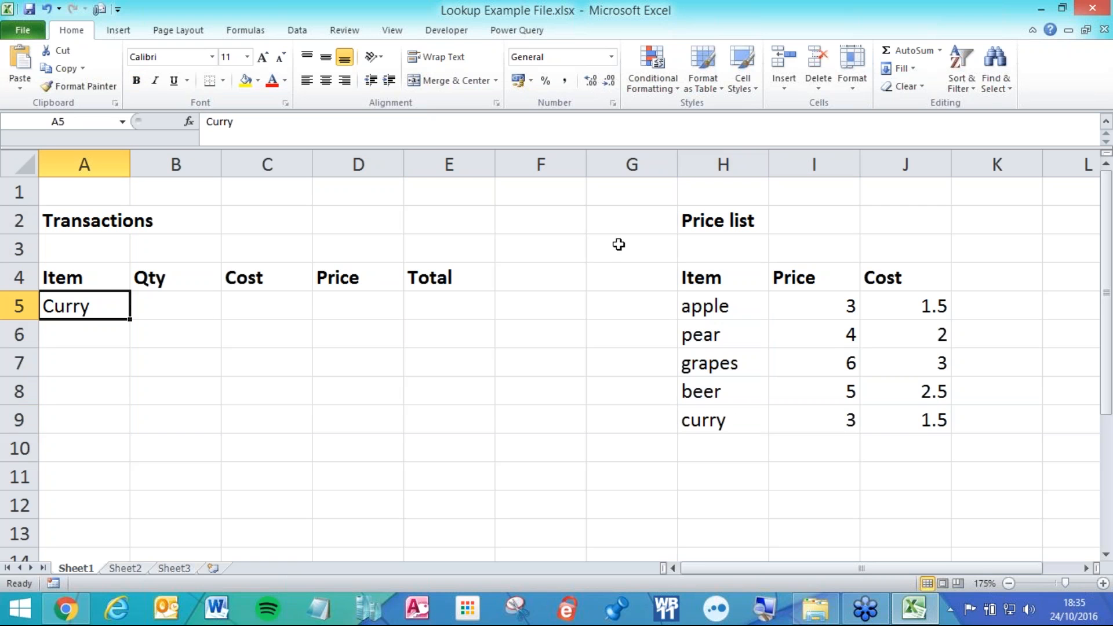
{"action": "left_click_drag", "start_coordinate": [724, 164], "coordinate": [912, 168]}
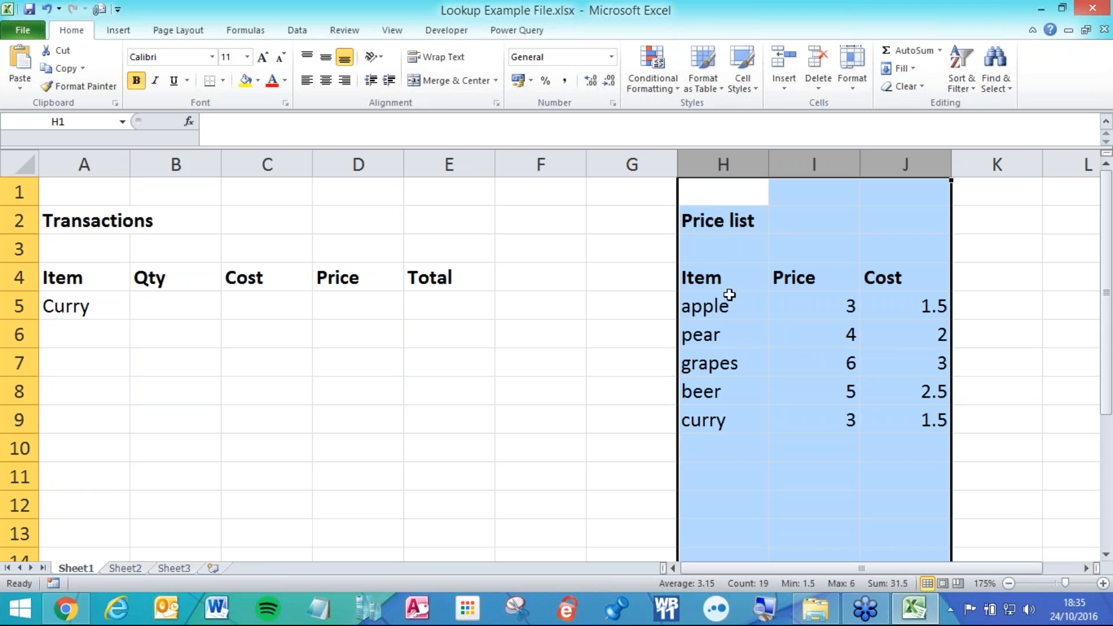
{"action": "left_click", "coordinate": [710, 166]}
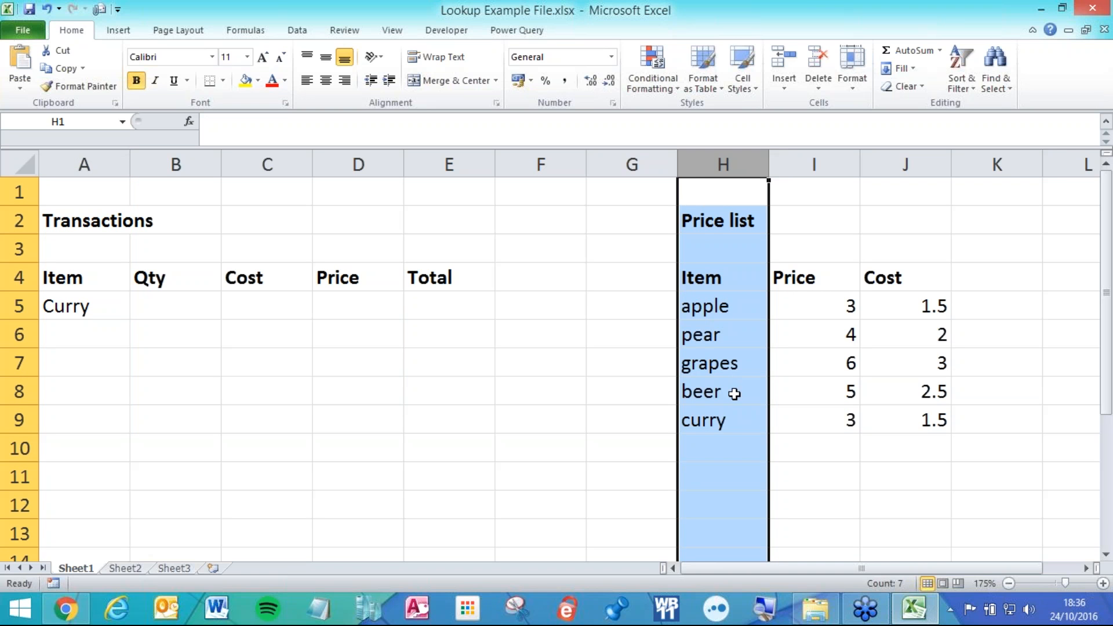
{"action": "left_click", "coordinate": [732, 425]}
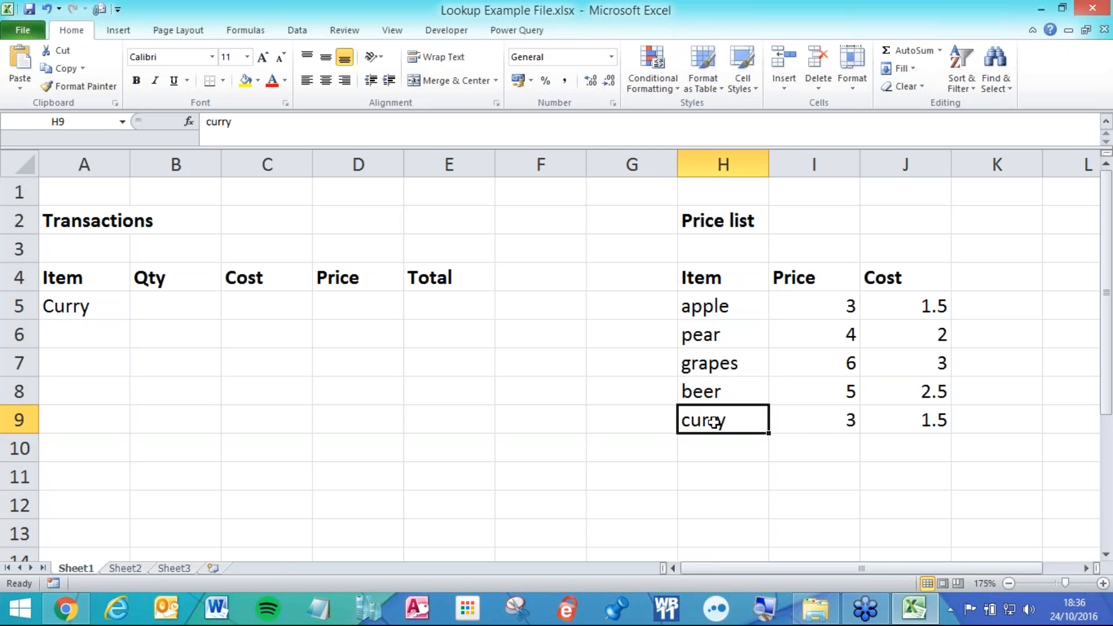
{"action": "left_click", "coordinate": [817, 421]}
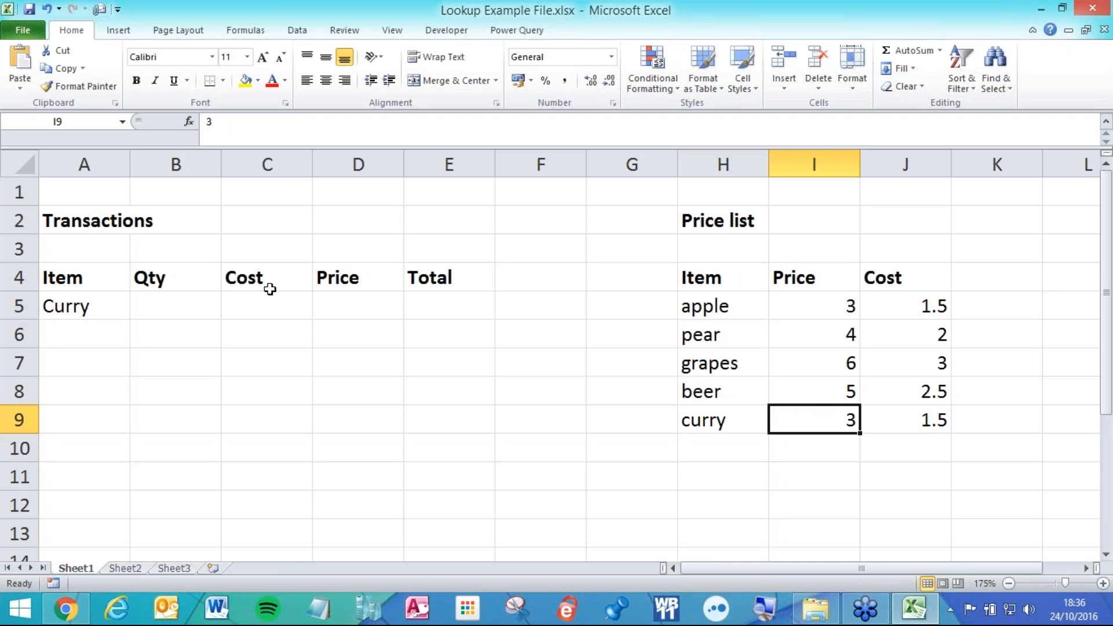
{"action": "left_click", "coordinate": [708, 204]}
{"action": "left_click", "coordinate": [712, 224]}
{"action": "left_click", "coordinate": [718, 276]}
{"action": "left_click", "coordinate": [719, 306]}
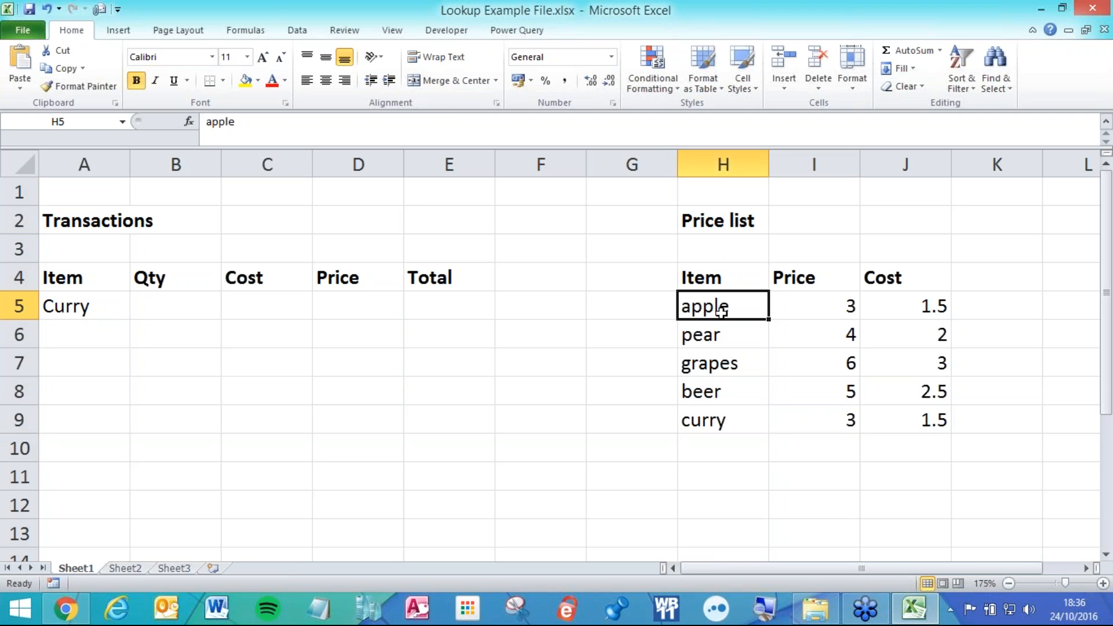
{"action": "left_click", "coordinate": [727, 356]}
{"action": "left_click", "coordinate": [725, 390]}
{"action": "left_click", "coordinate": [731, 416]}
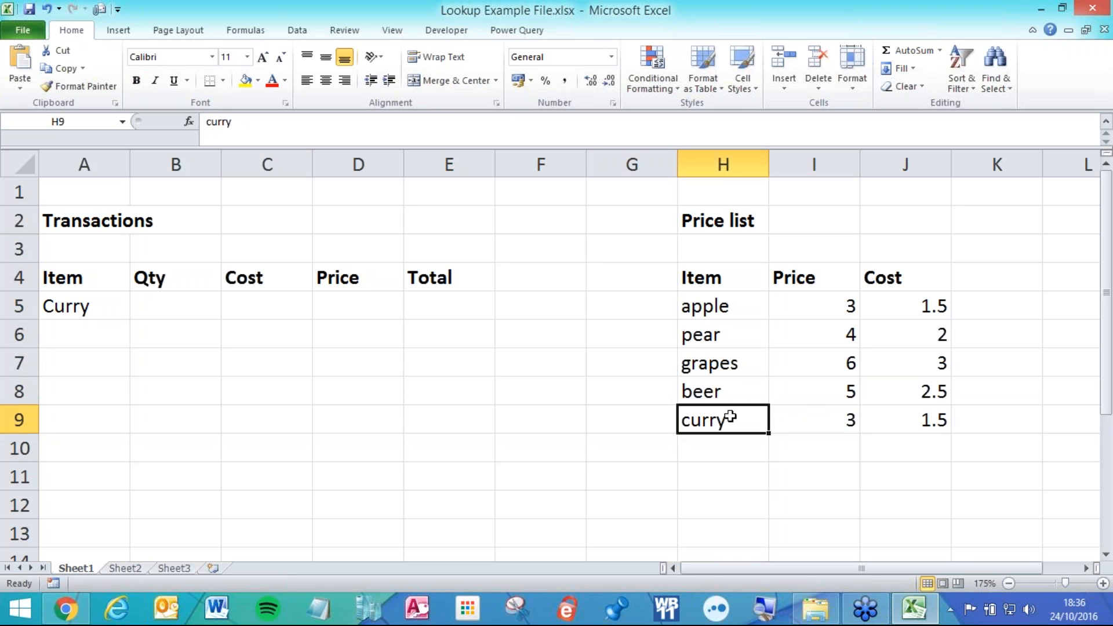
{"action": "left_click", "coordinate": [809, 407]}
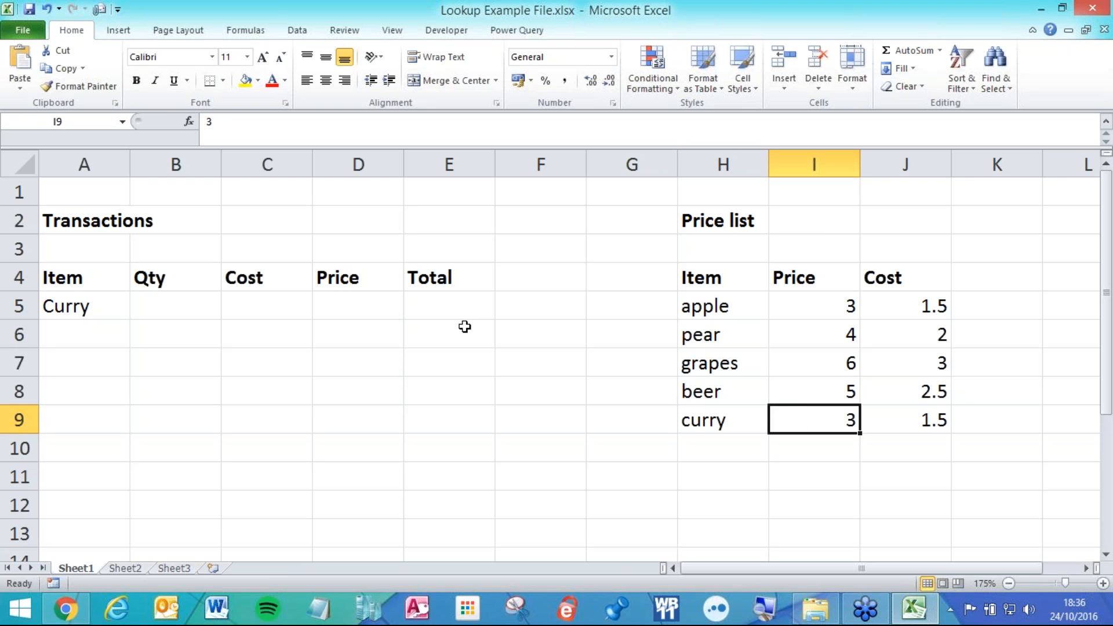
{"action": "left_click", "coordinate": [257, 302]}
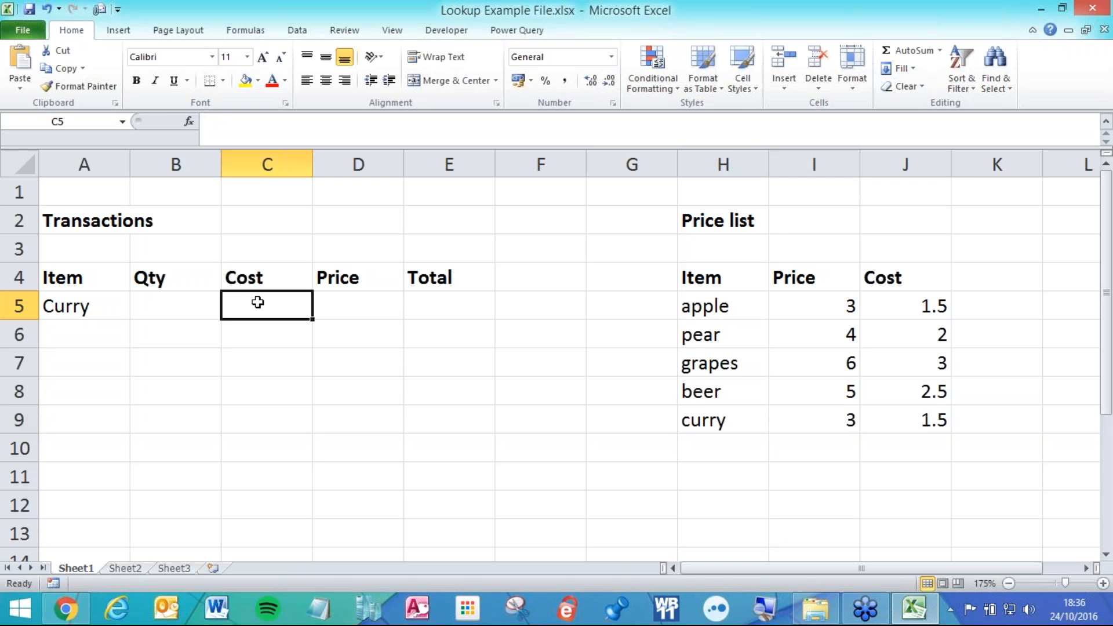
{"action": "scroll", "coordinate": [258, 302], "scroll_direction": "up", "scroll_amount": 1, "text": "ctrl"}
{"action": "left_click", "coordinate": [383, 320]}
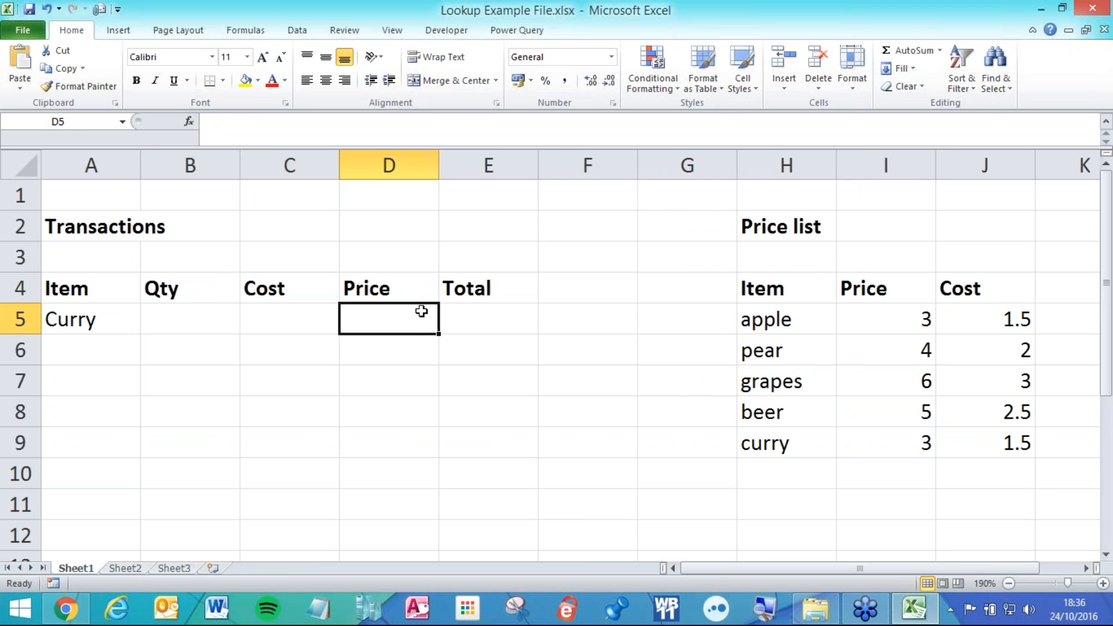
Start D5's Price formula as =VLOOKUP( using the =vl autocomplete suggestion.
{"action": "type", "text": "="}
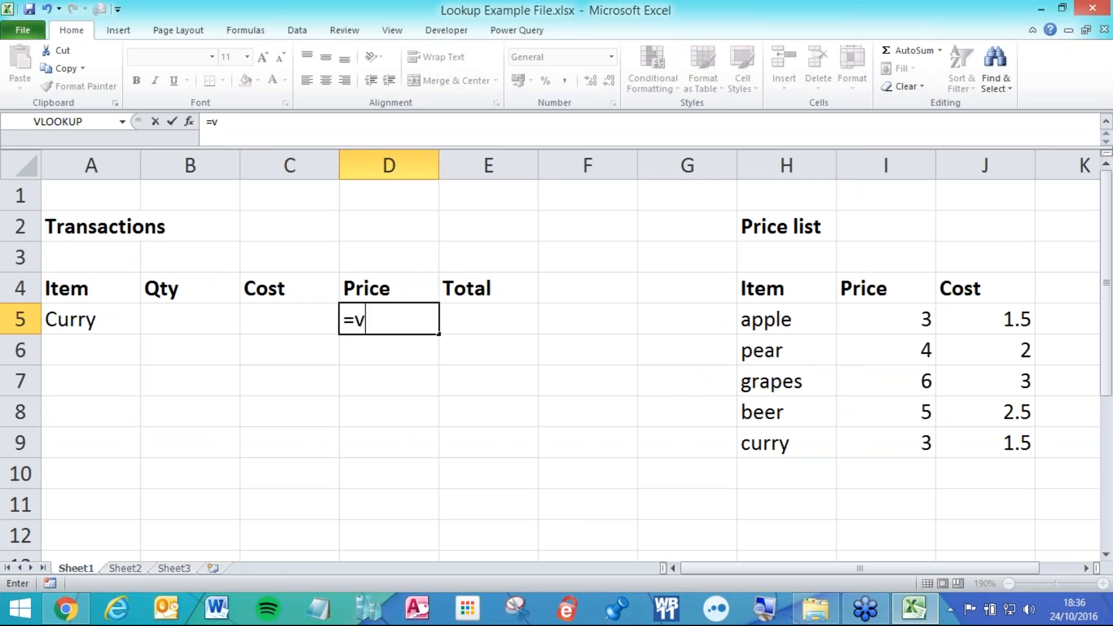
{"action": "type", "text": "vl"}
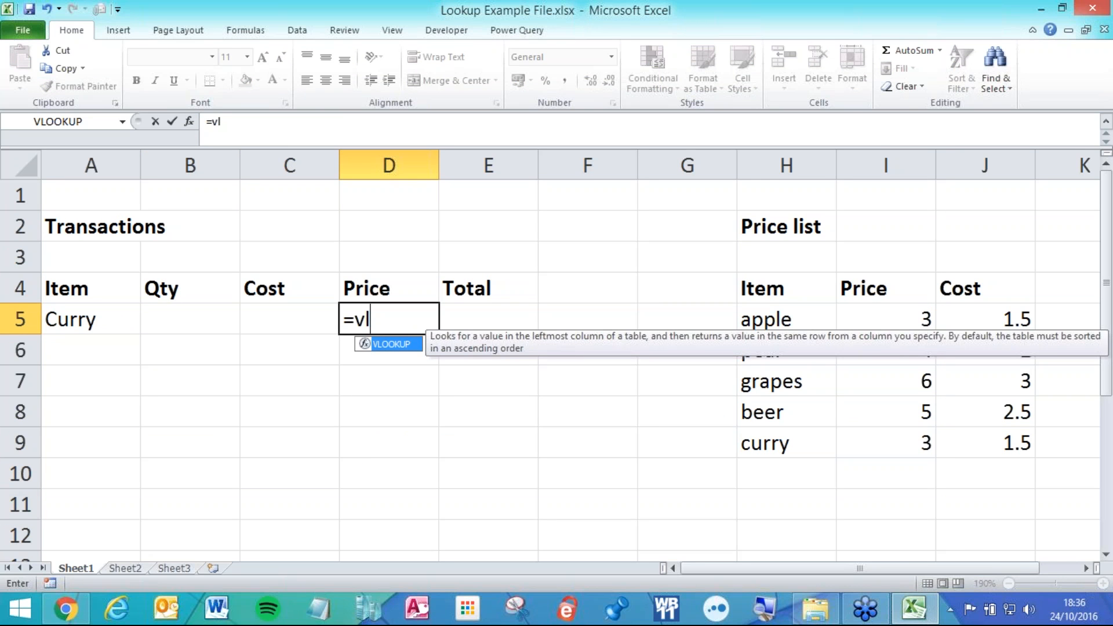
{"action": "key", "text": "BackSpace"}
{"action": "type", "text": "l"}
{"action": "key", "text": "Tab"}
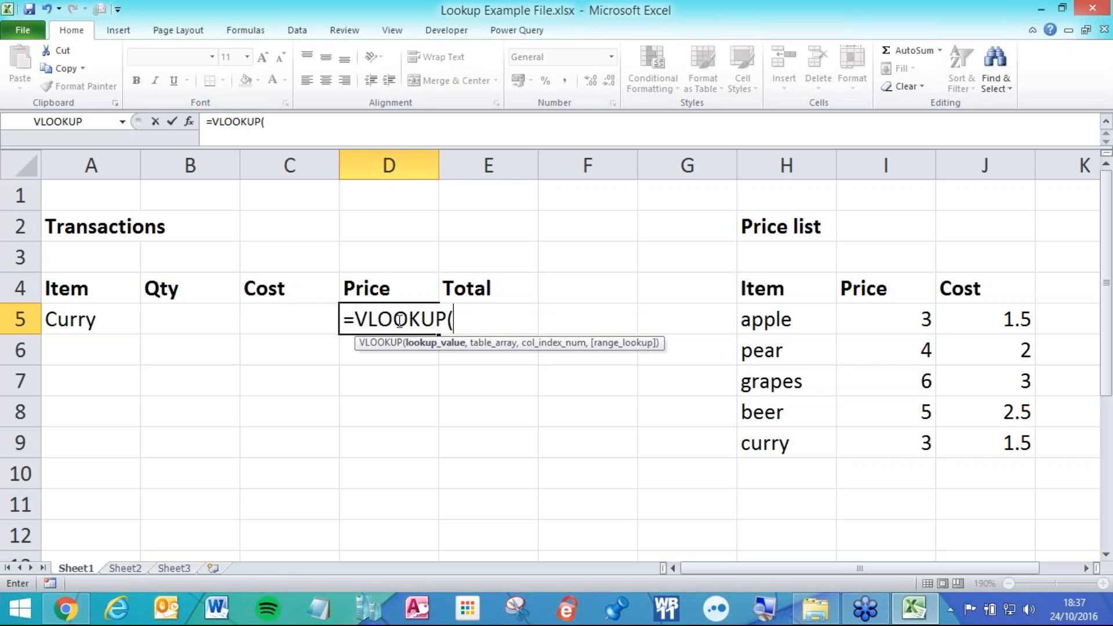
Set D5's VLOOKUP lookup value to A5 and its table array to columns H:J.
{"action": "left_click", "coordinate": [114, 323]}
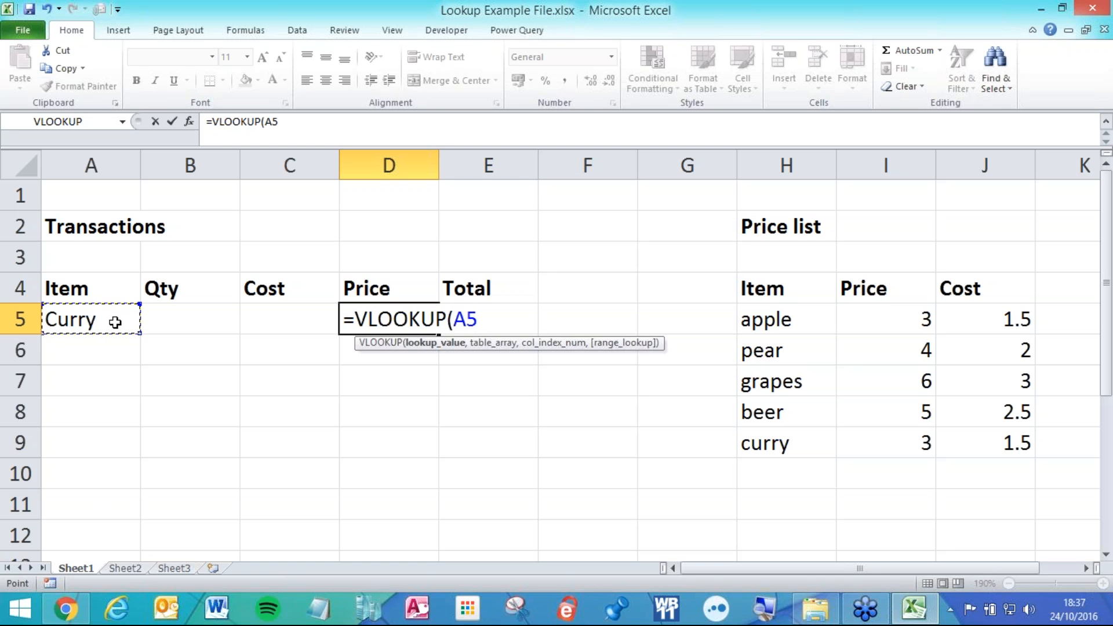
{"action": "type", "text": ","}
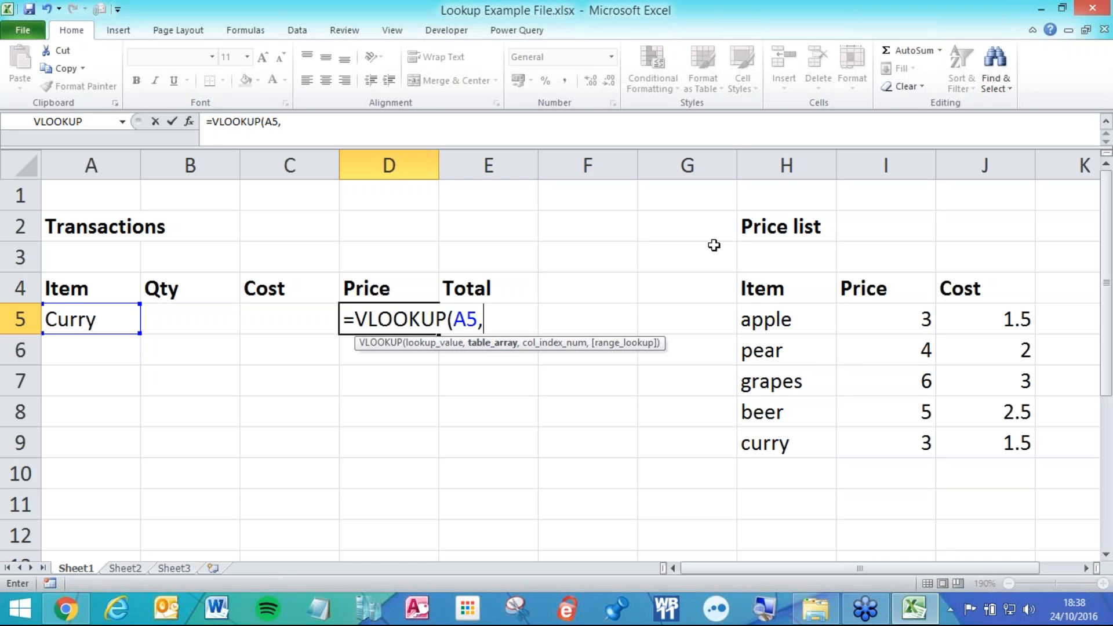
{"action": "left_click_drag", "start_coordinate": [786, 166], "coordinate": [986, 166]}
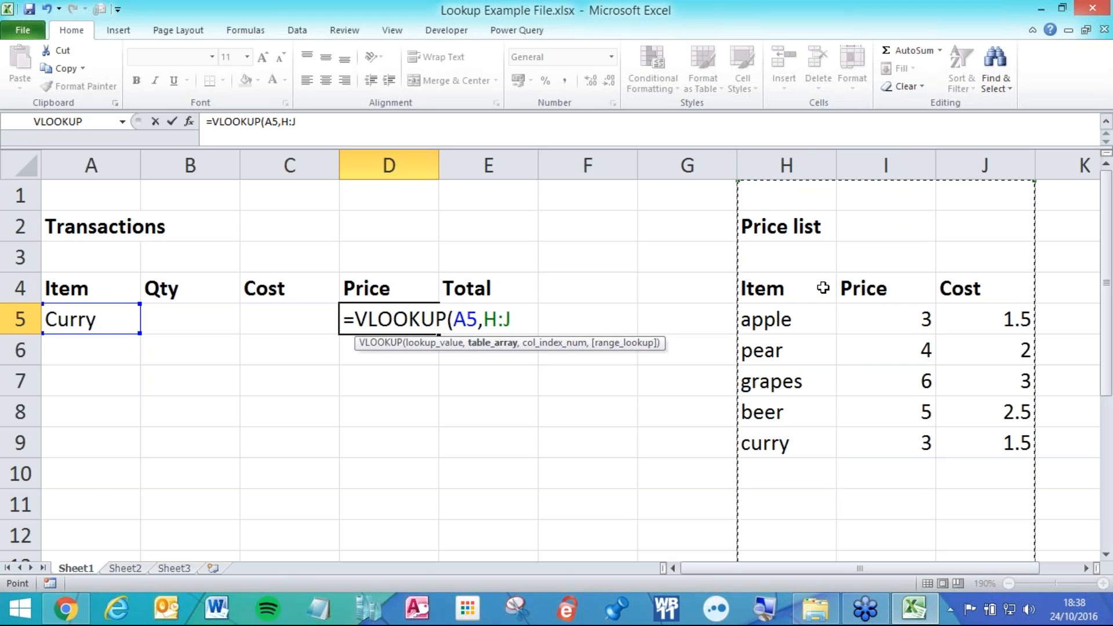
{"action": "type", "text": ","}
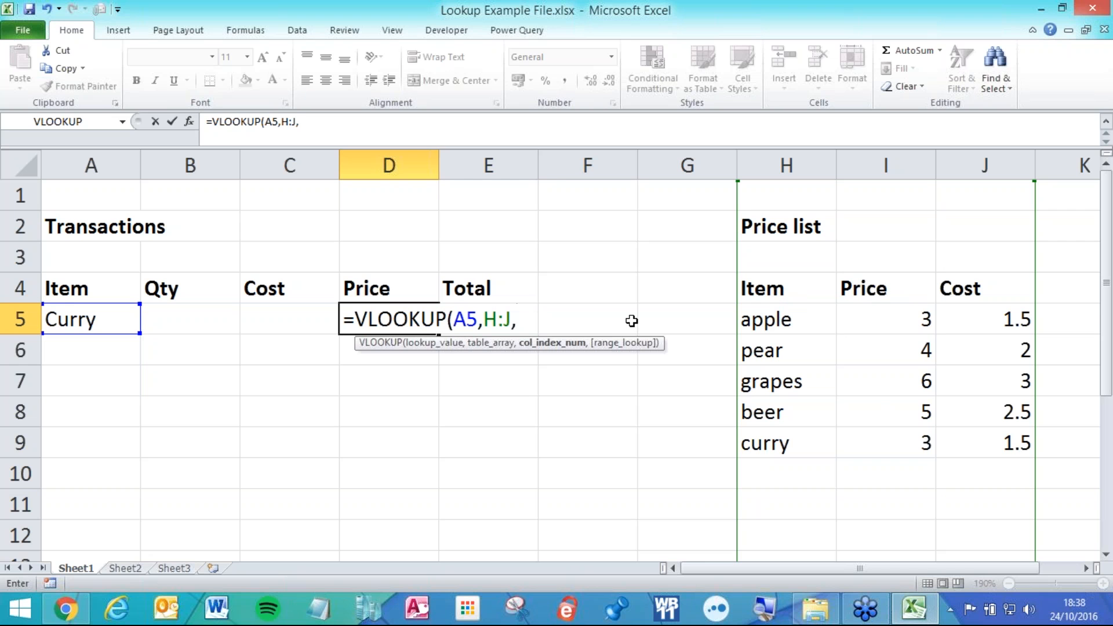
Complete D5 as =VLOOKUP(A5,H:J,2,0), an exact match returning Curry's price of 3.
{"action": "type", "text": "2,"}
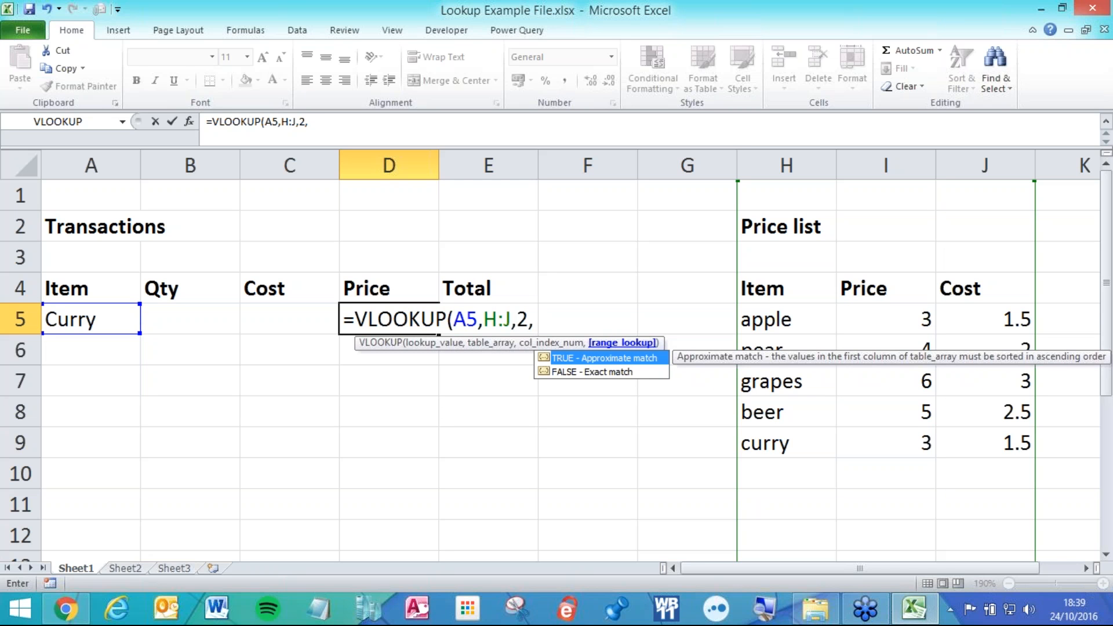
{"action": "type", "text": "false"}
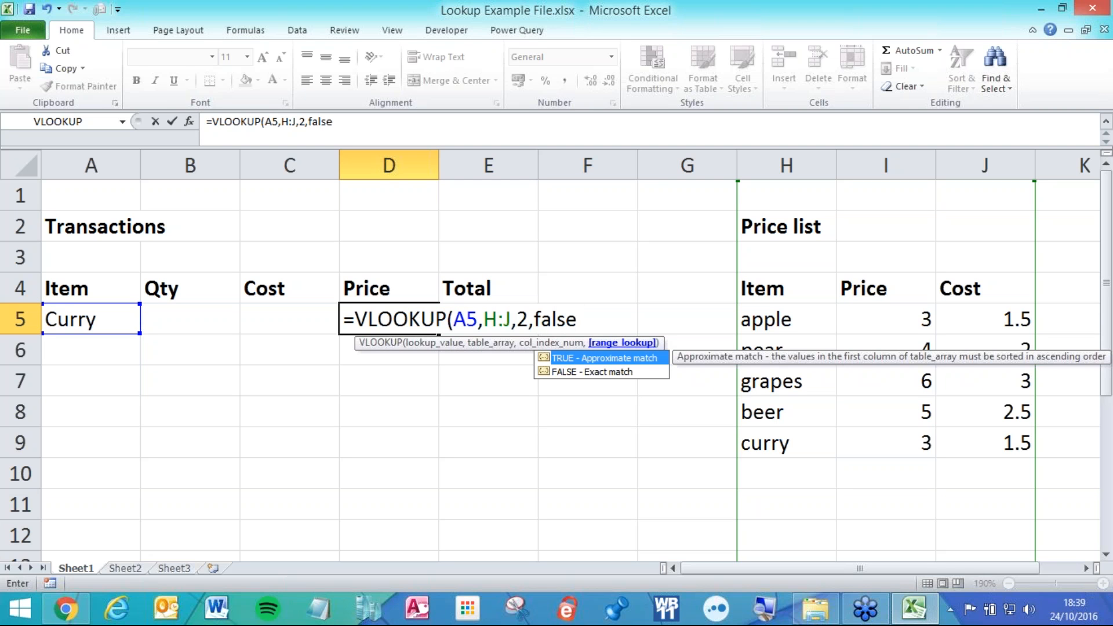
{"action": "key", "text": "BackSpace"}
{"action": "key", "text": "BackSpace"}
{"action": "key", "text": "BackSpace"}
{"action": "key", "text": "BackSpace"}
{"action": "key", "text": "BackSpace"}
{"action": "type", "text": "0"}
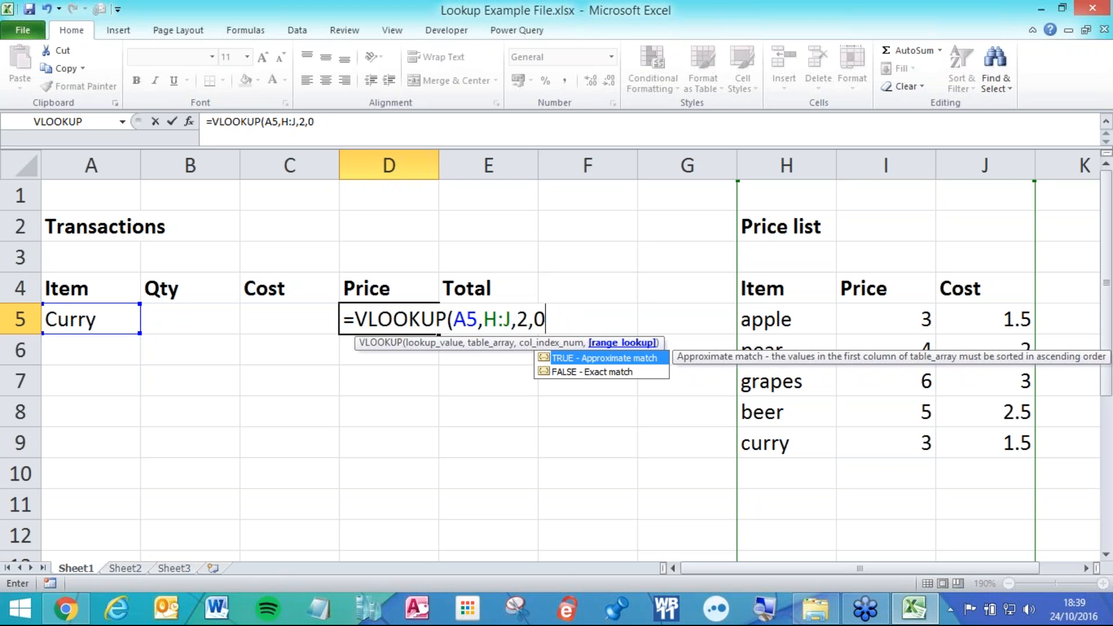
{"action": "key", "text": "BackSpace"}
{"action": "type", "text": "false"}
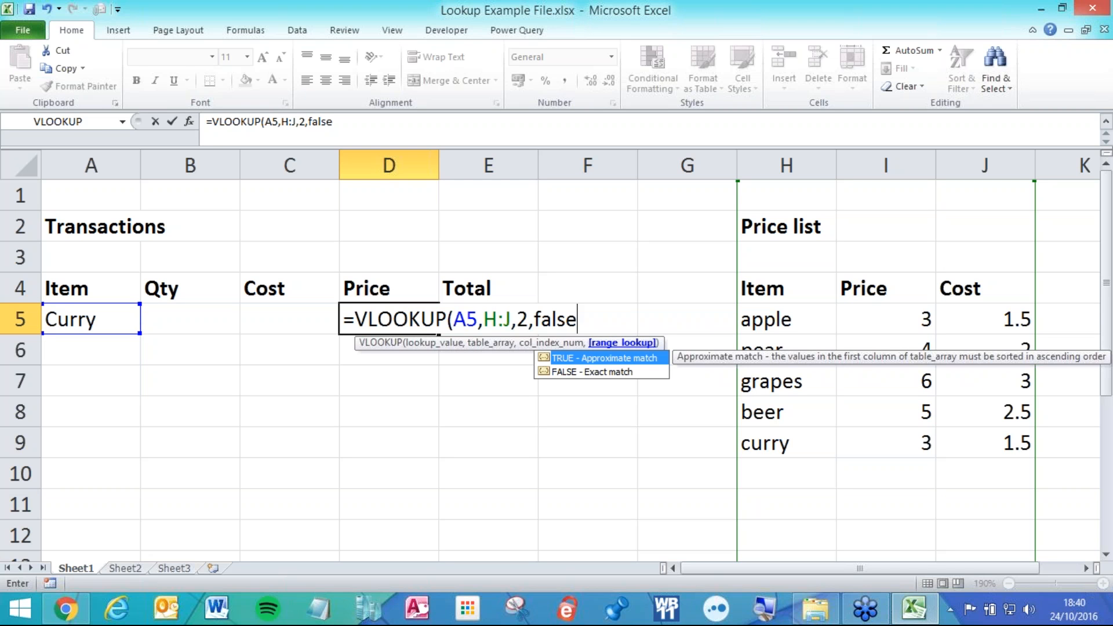
{"action": "key", "text": "BackSpace"}
{"action": "key", "text": "BackSpace"}
{"action": "key", "text": "BackSpace"}
{"action": "key", "text": "BackSpace"}
{"action": "key", "text": "BackSpace"}
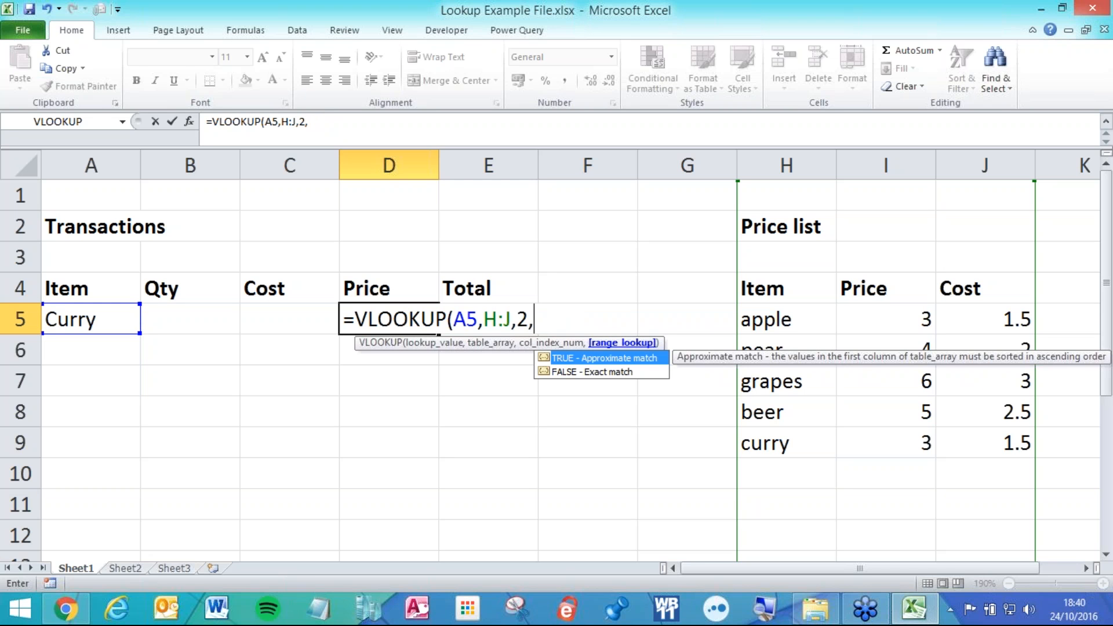
{"action": "type", "text": "0)"}
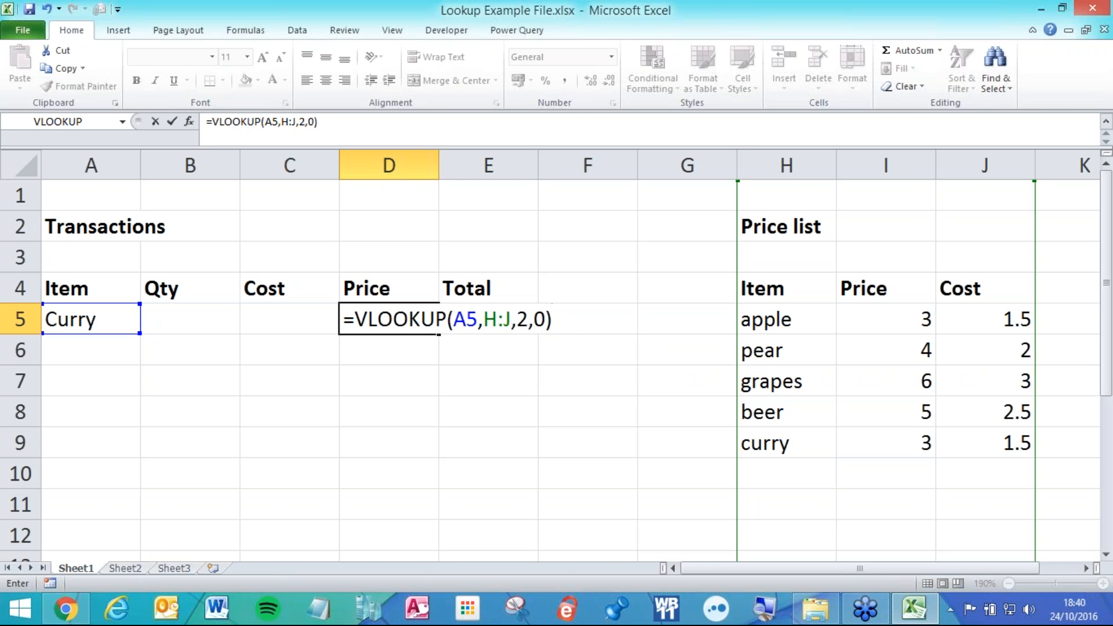
{"action": "key", "text": "Return"}
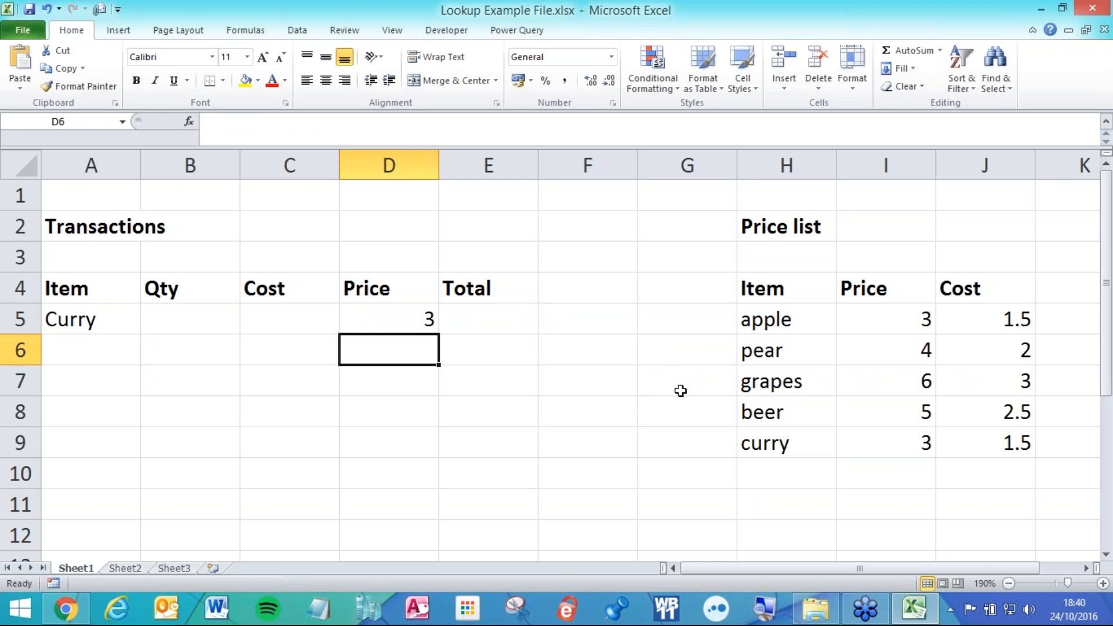
Fill the D5 price formula down to D11 and check D6's copied references.
{"action": "left_click", "coordinate": [412, 316]}
{"action": "left_click_drag", "start_coordinate": [439, 334], "coordinate": [437, 512]}
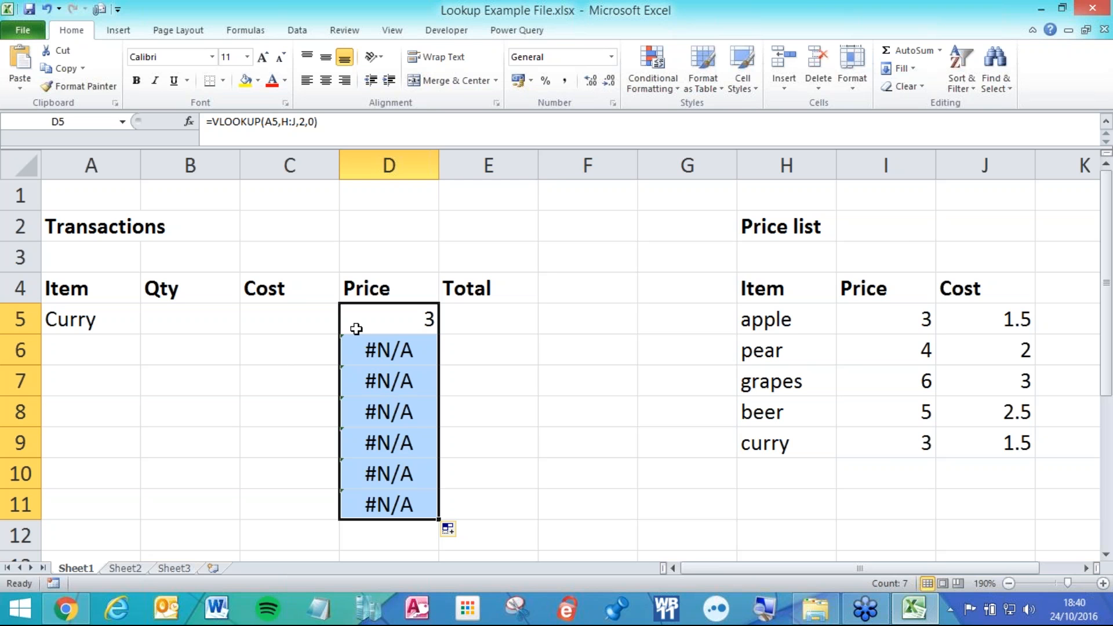
{"action": "left_click", "coordinate": [362, 352]}
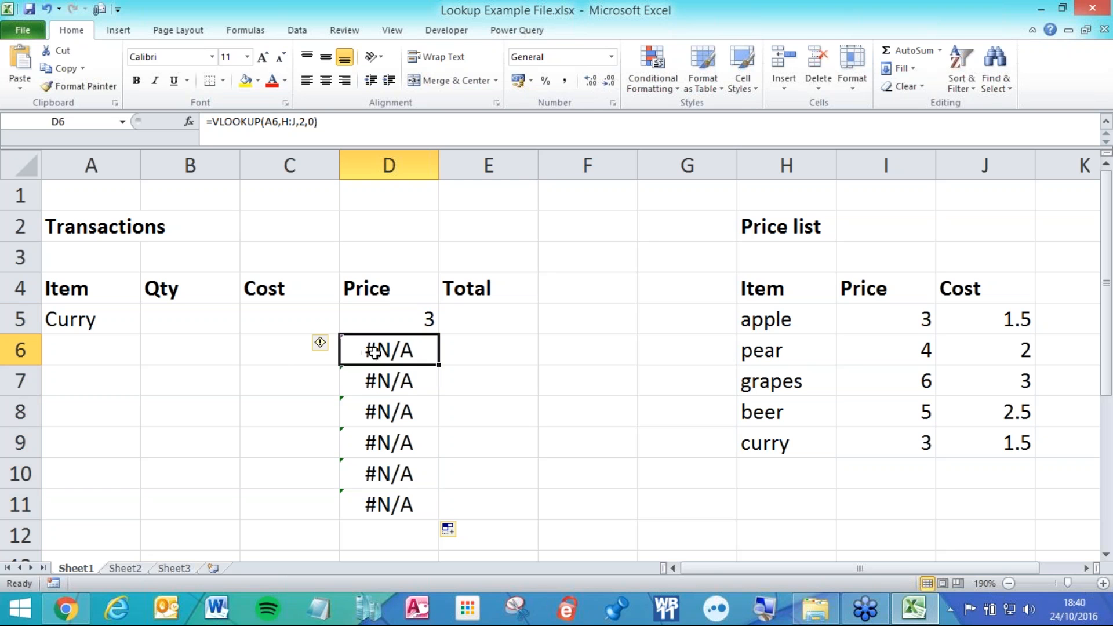
{"action": "left_click", "coordinate": [91, 342]}
{"action": "double_click", "coordinate": [371, 348]}
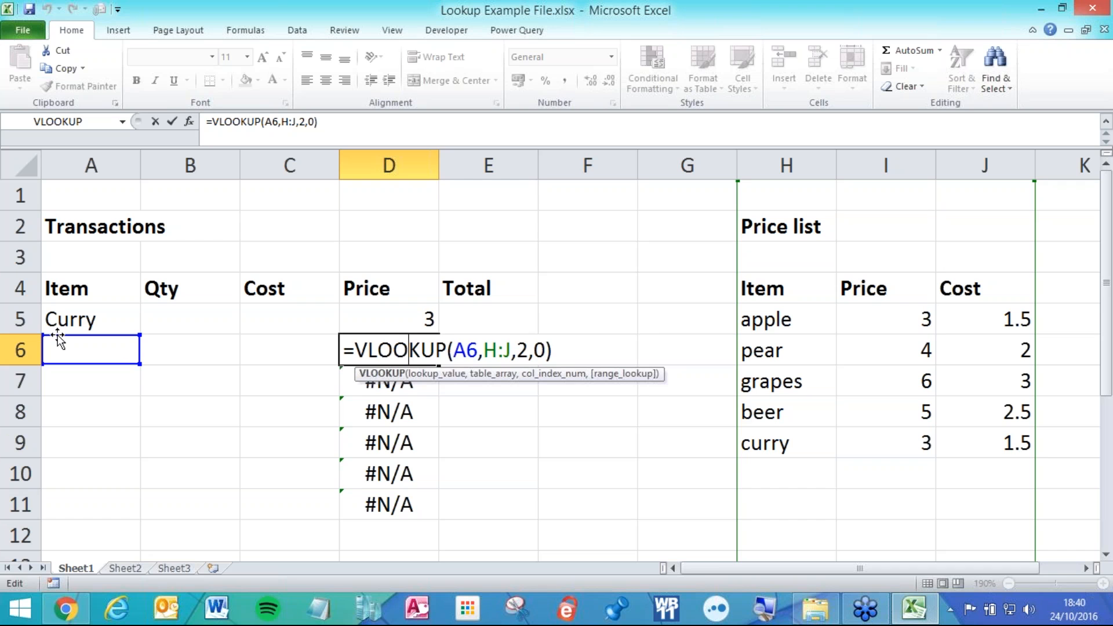
{"action": "key", "text": "Return"}
{"action": "left_click", "coordinate": [110, 355]}
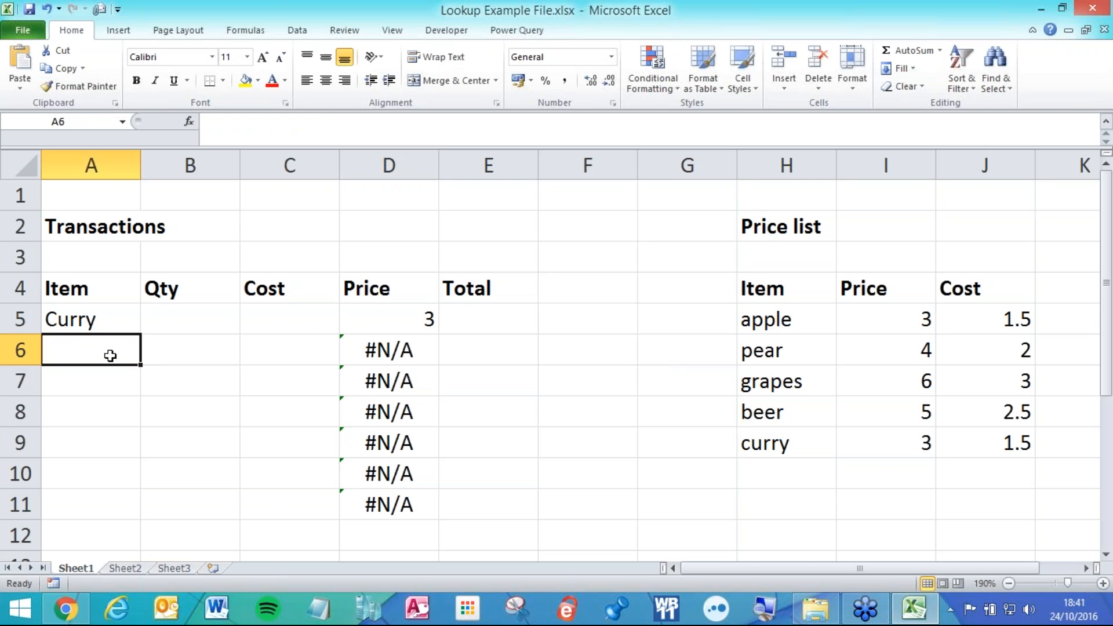
Enter items Apple, pear and tikka in A6:A8, returning prices 3, 4 and #N/A.
{"action": "type", "text": "Apple"}
{"action": "key", "text": "Return"}
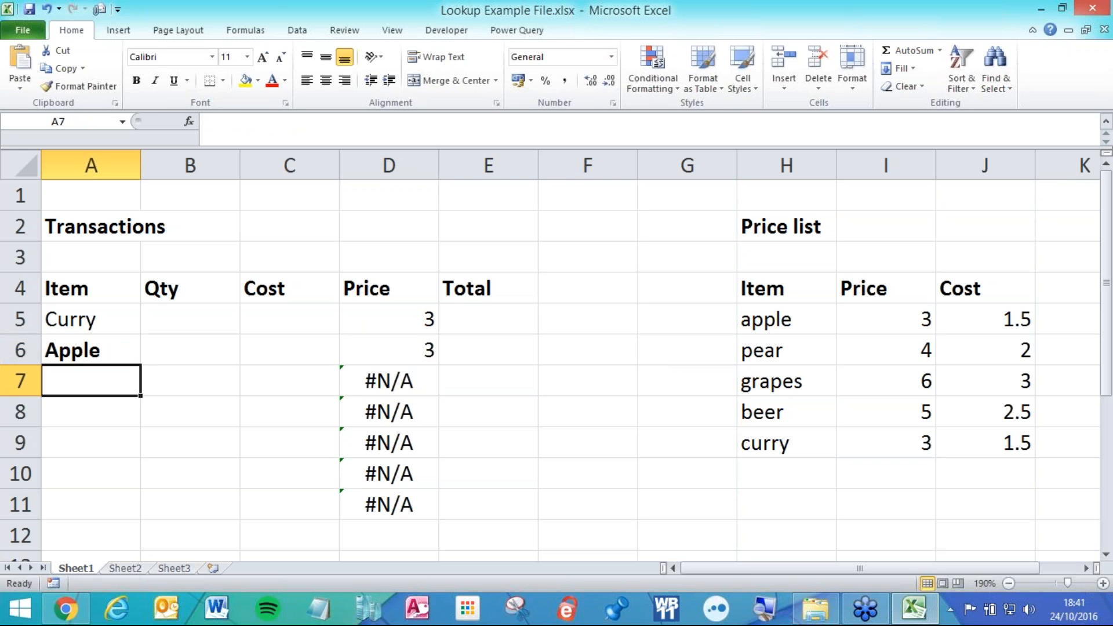
{"action": "type", "text": "pear"}
{"action": "key", "text": "Return"}
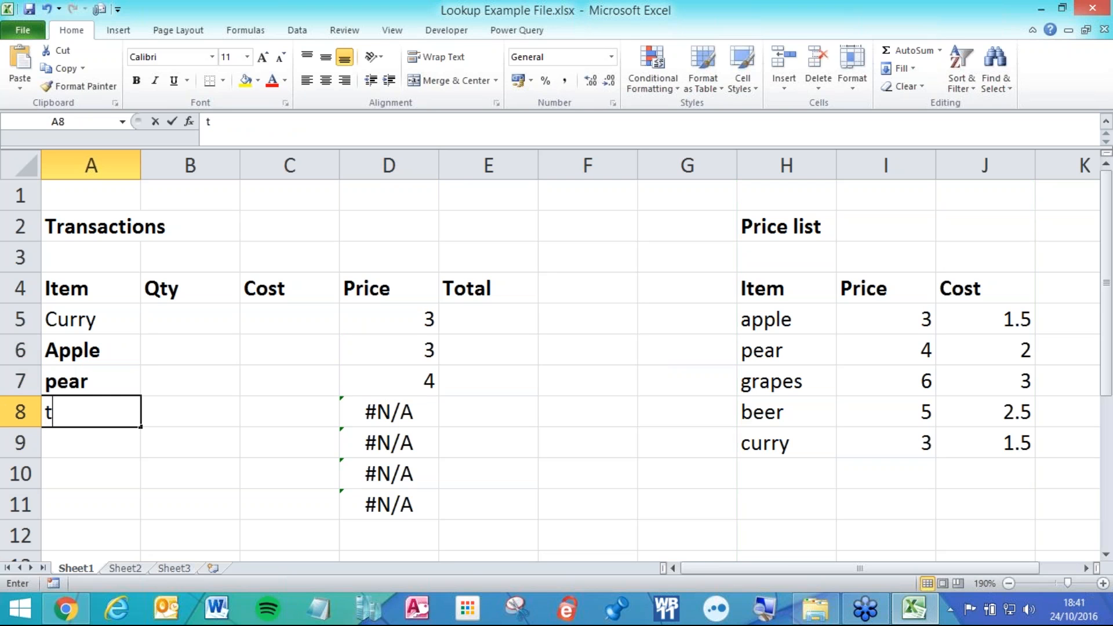
{"action": "type", "text": "t"}
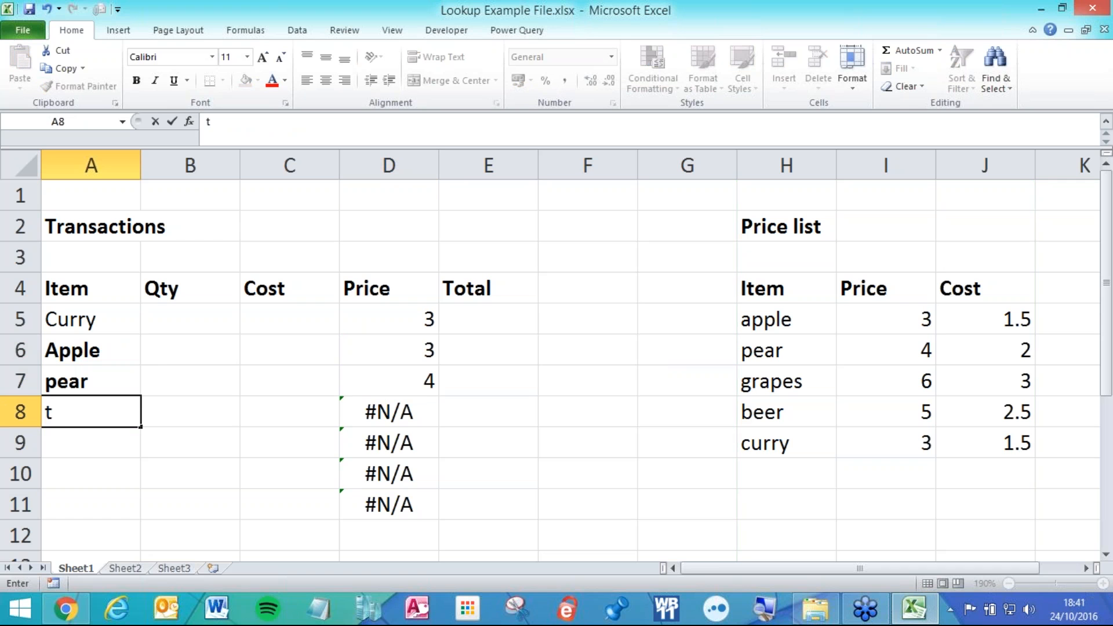
{"action": "type", "text": "ikka"}
{"action": "key", "text": "Return"}
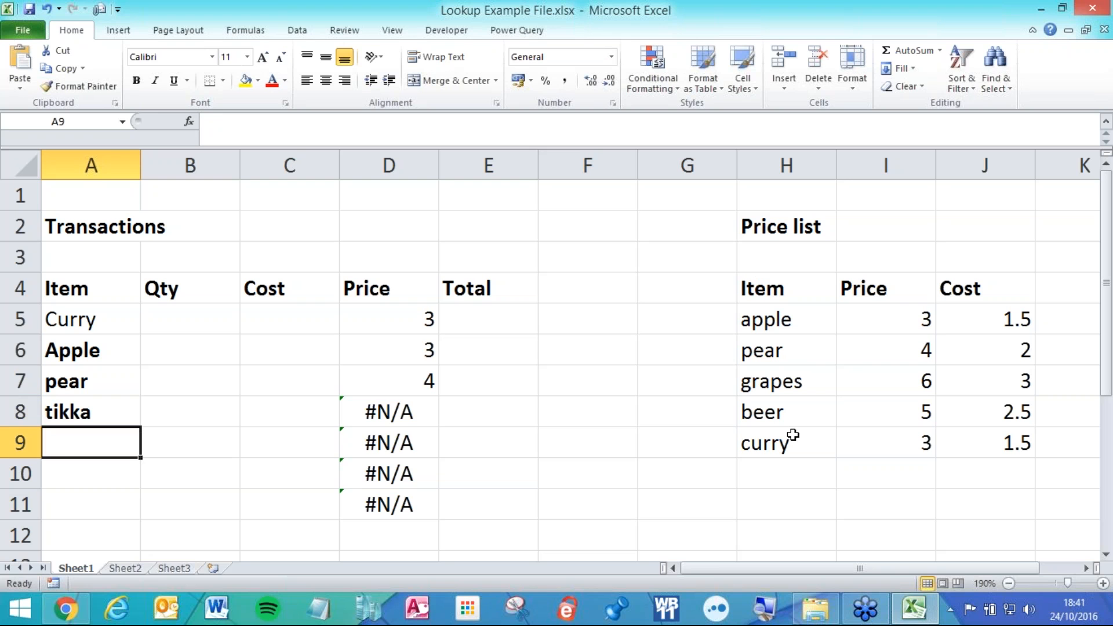
{"action": "left_click", "coordinate": [104, 409]}
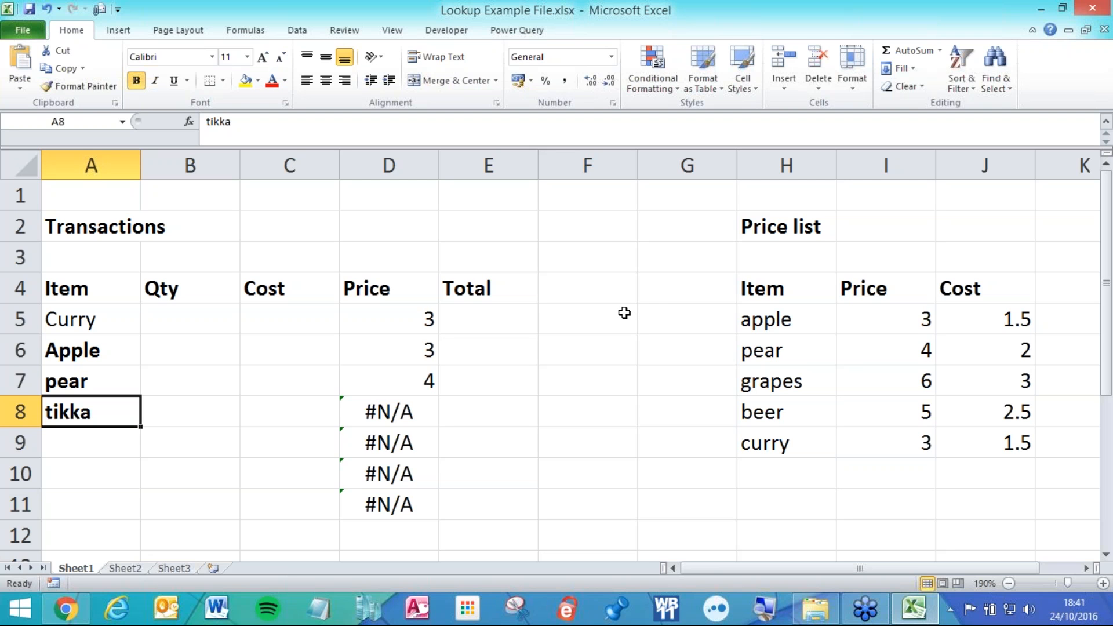
{"action": "left_click", "coordinate": [419, 323]}
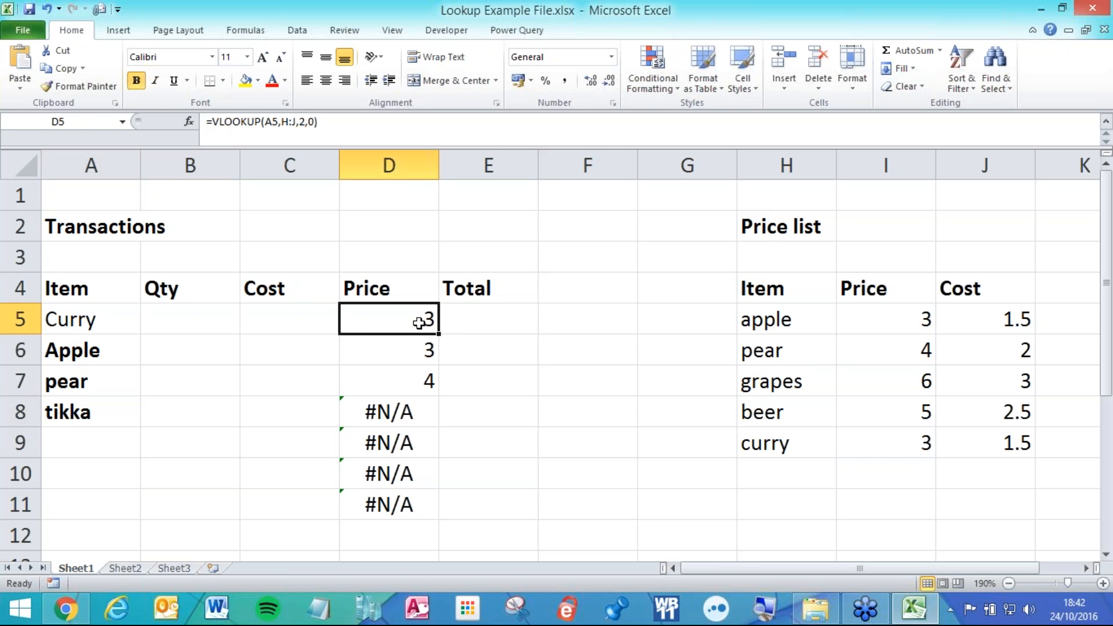
{"action": "double_click", "coordinate": [406, 323]}
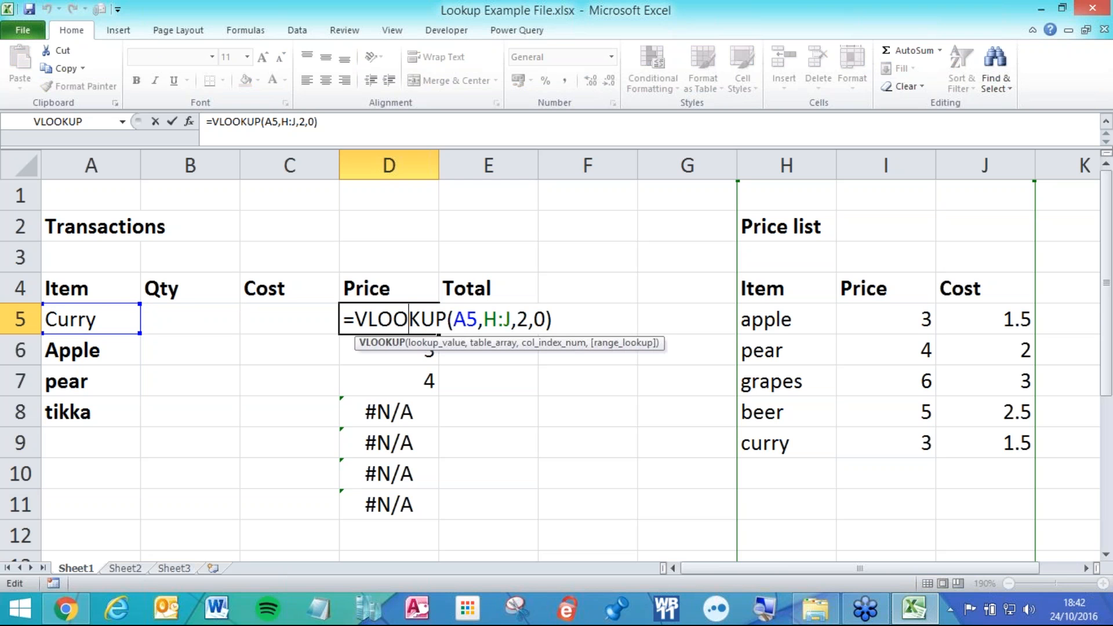
{"action": "left_click", "coordinate": [440, 343]}
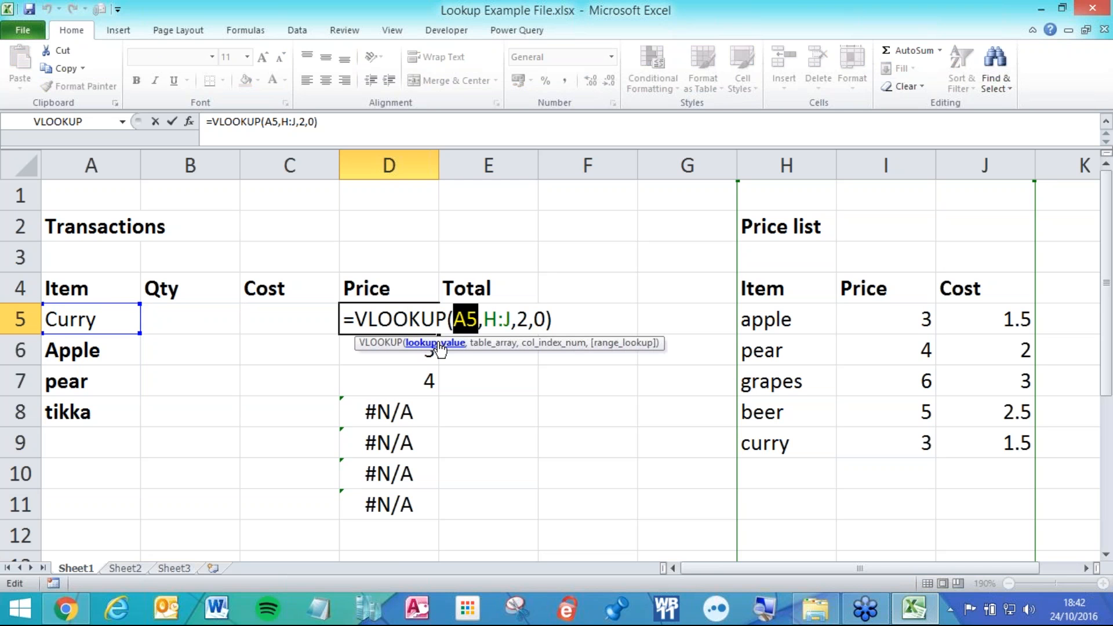
{"action": "left_click", "coordinate": [484, 344]}
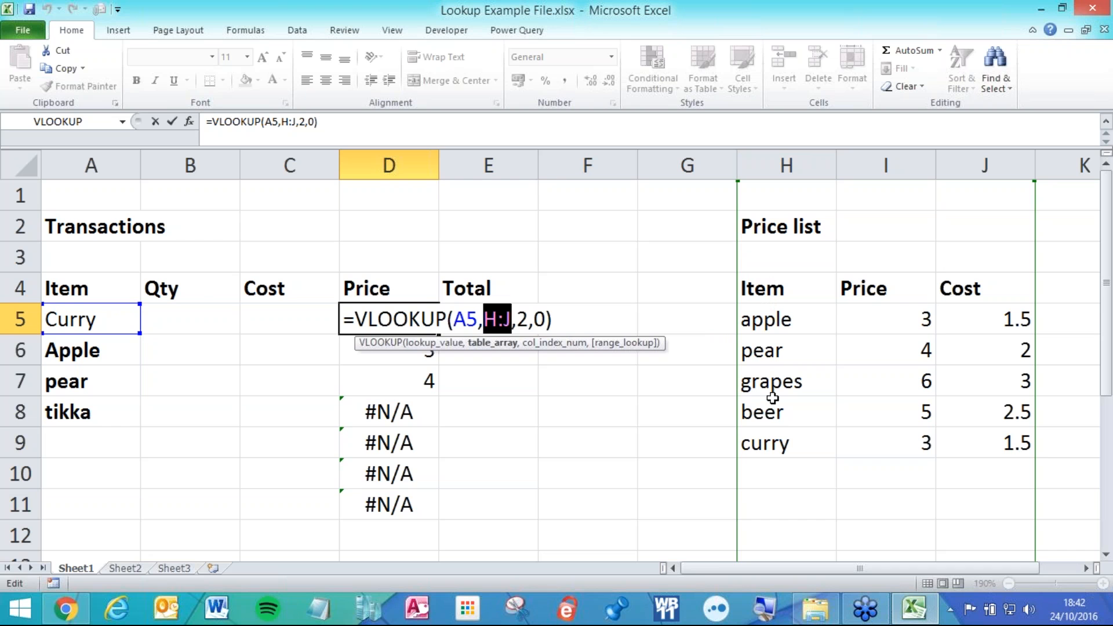
{"action": "key", "text": "ctrl+Return"}
{"action": "left_click", "coordinate": [787, 165]}
Shade columns A and H yellow to mark the item and lookup columns.
{"action": "left_click", "coordinate": [102, 165], "text": "ctrl"}
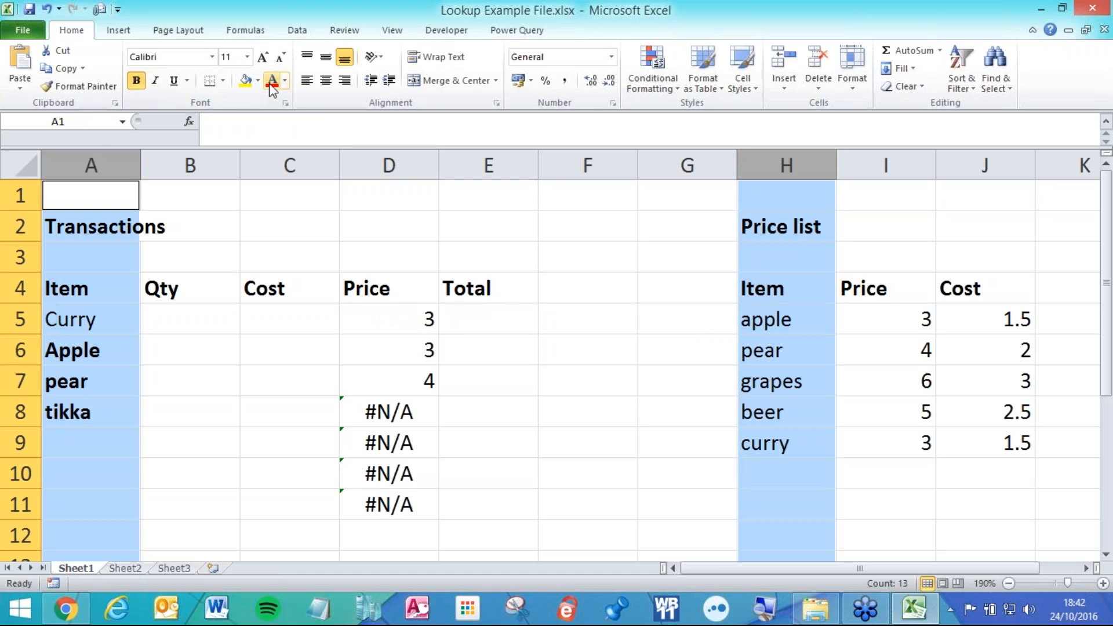
{"action": "left_click", "coordinate": [246, 80]}
{"action": "left_click", "coordinate": [289, 288]}
{"action": "left_click", "coordinate": [82, 318]}
Review the A5, H:J and 2 arguments of D5's VLOOKUP without changing the formula.
{"action": "left_click", "coordinate": [360, 316]}
{"action": "double_click", "coordinate": [368, 319]}
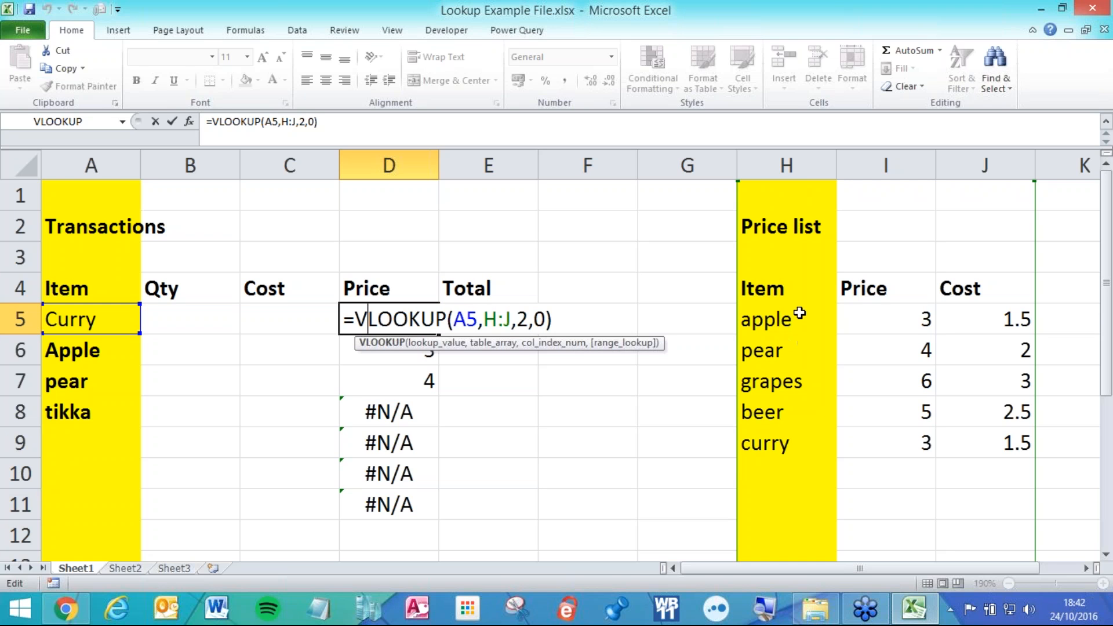
{"action": "double_click", "coordinate": [497, 319]}
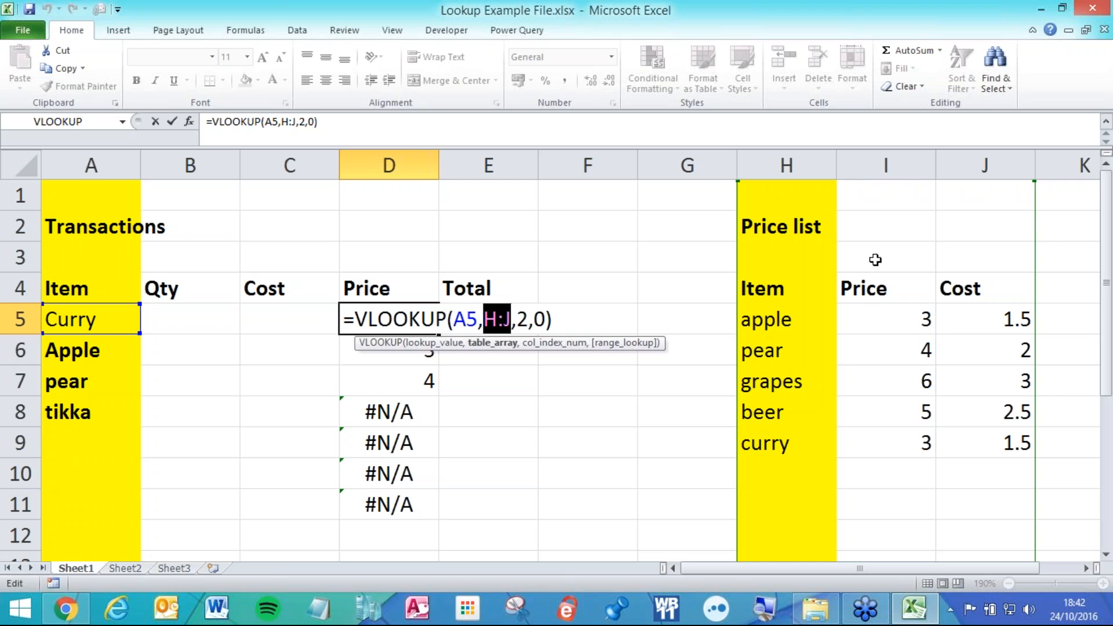
{"action": "left_click", "coordinate": [442, 350]}
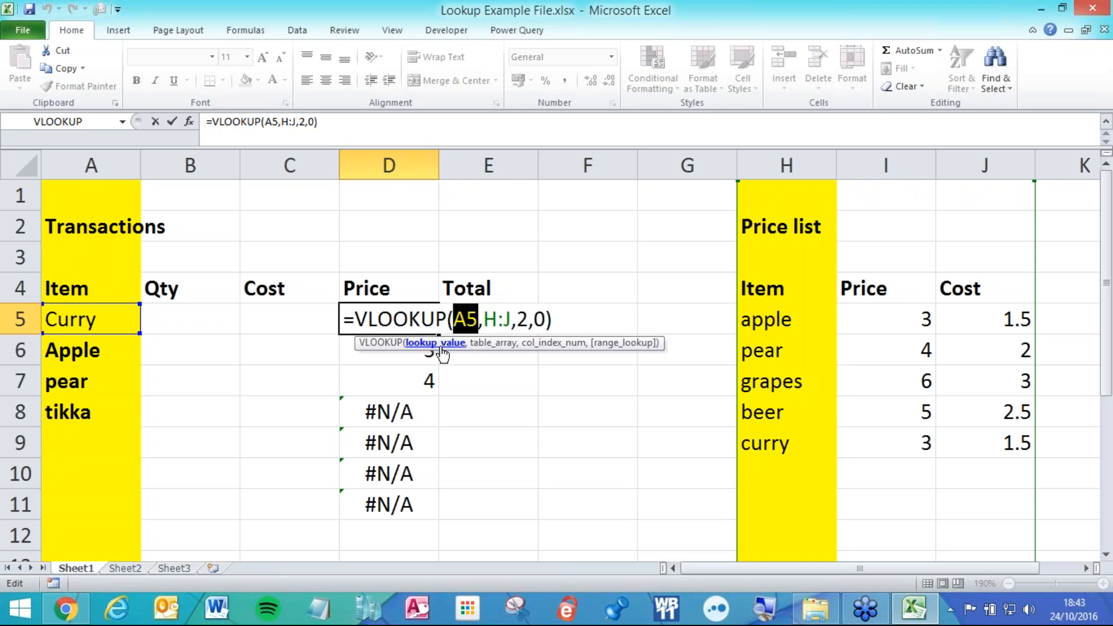
{"action": "left_click", "coordinate": [484, 348]}
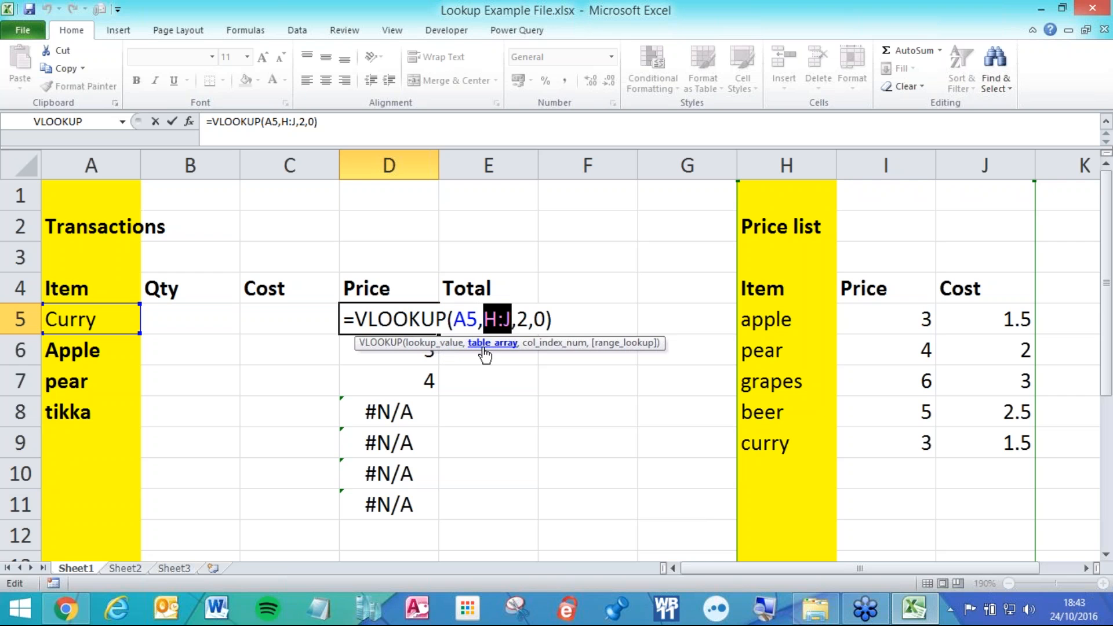
{"action": "left_click", "coordinate": [550, 348]}
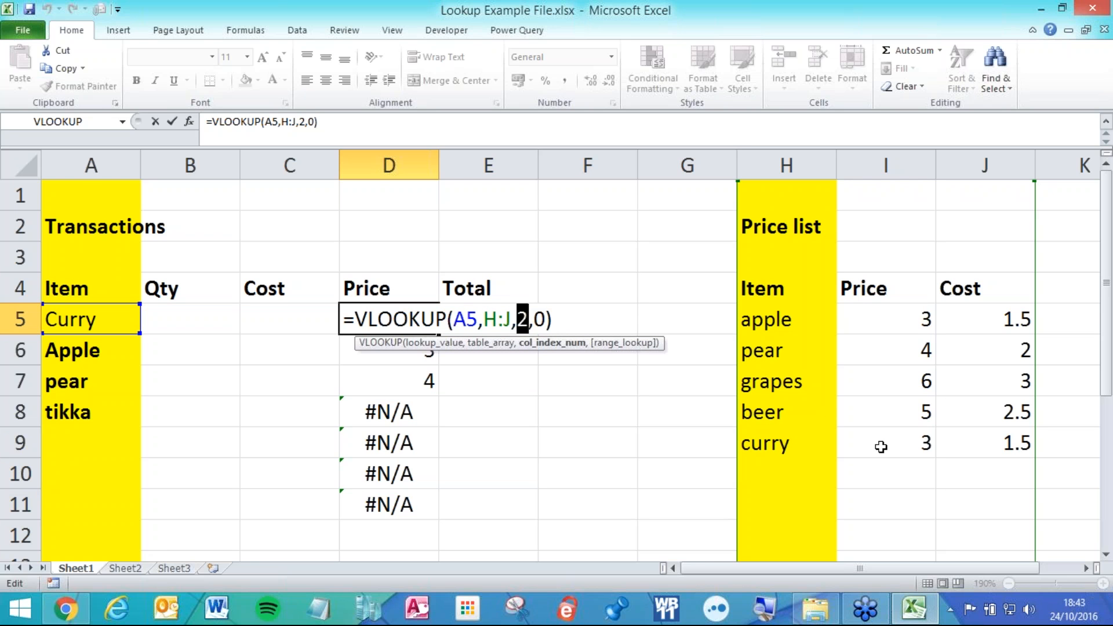
{"action": "key", "text": "ctrl+Return"}
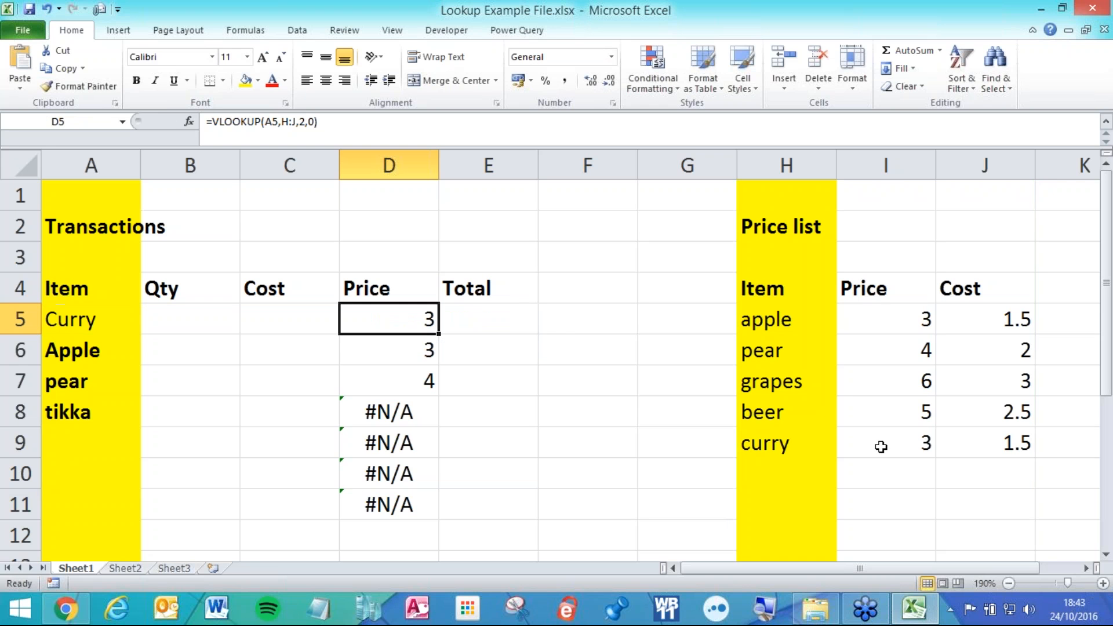
{"action": "left_click", "coordinate": [802, 164]}
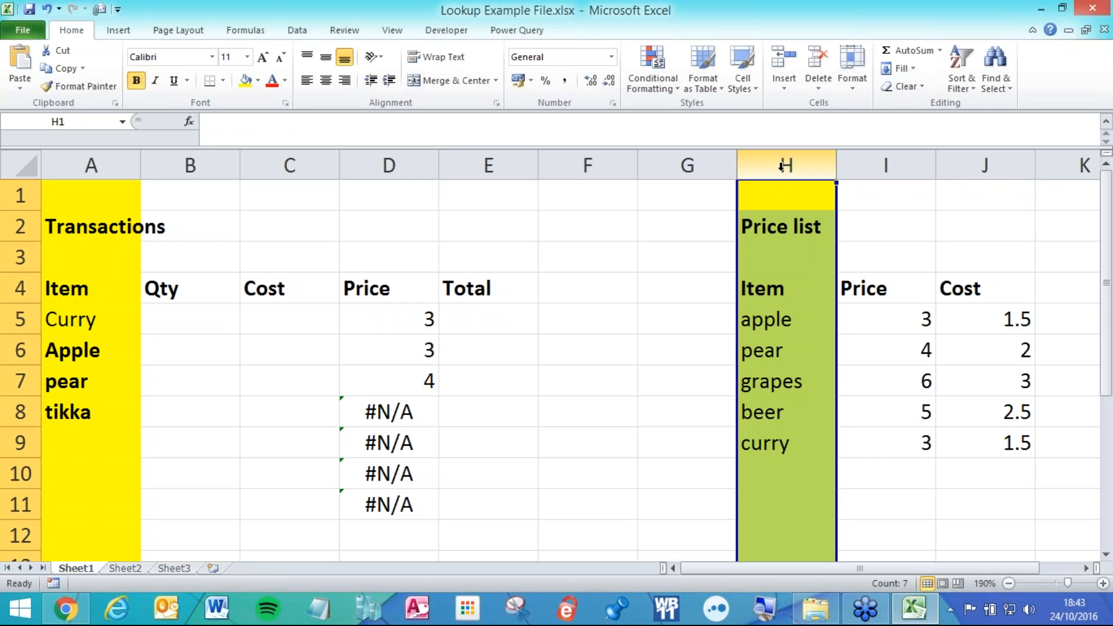
Rename the price list's pear entry in H6 to Curry, so D5 now returns 4.
{"action": "left_click_drag", "start_coordinate": [1014, 450], "coordinate": [799, 295]}
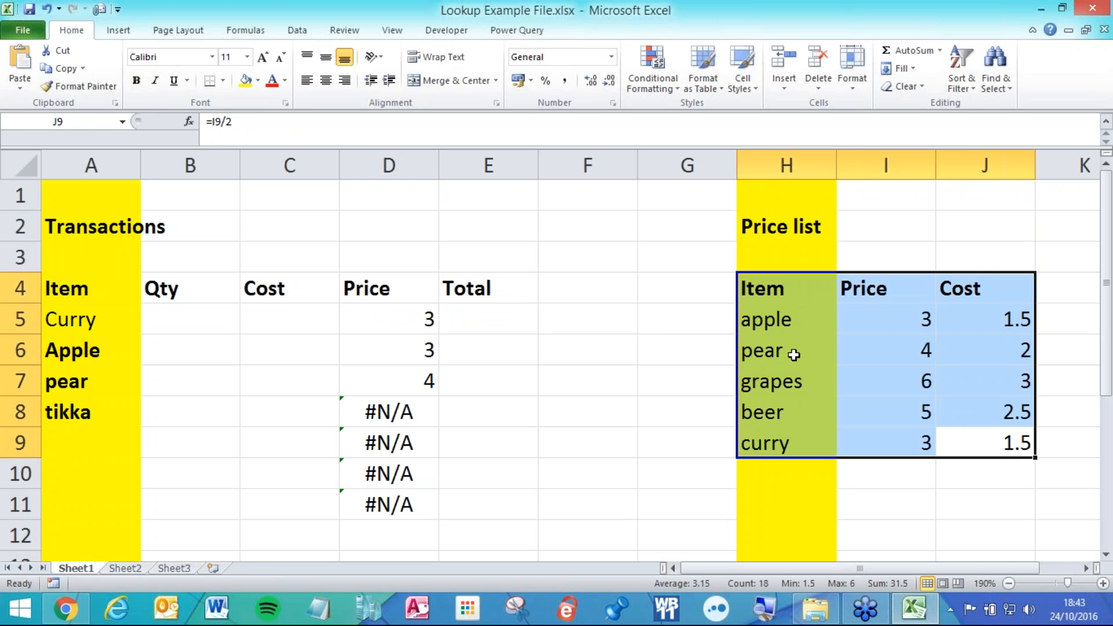
{"action": "left_click", "coordinate": [627, 430]}
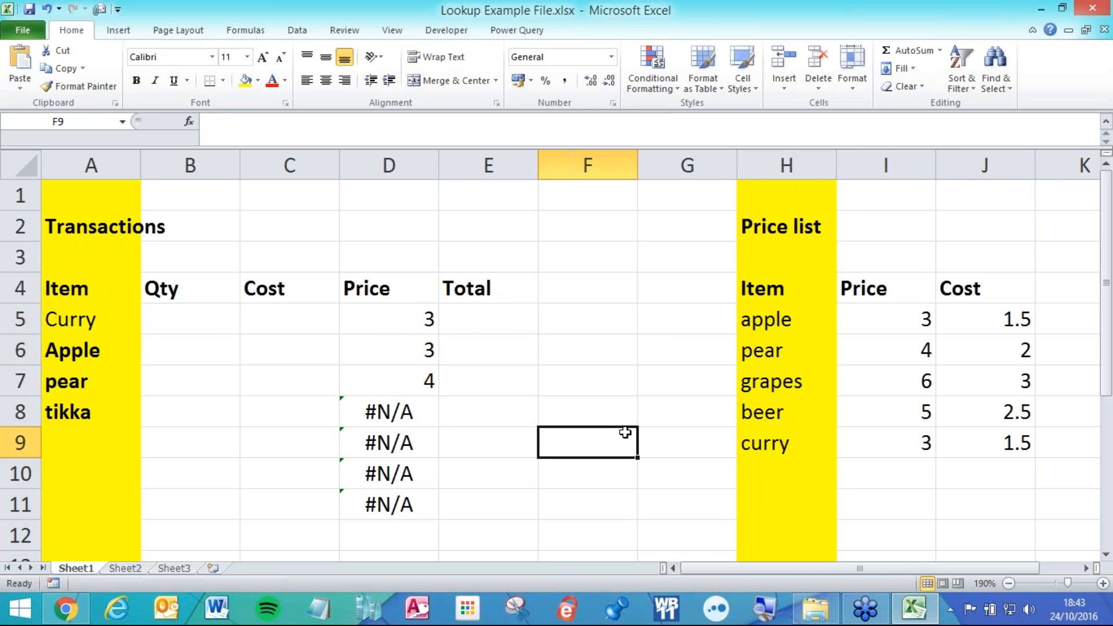
{"action": "left_click", "coordinate": [793, 355]}
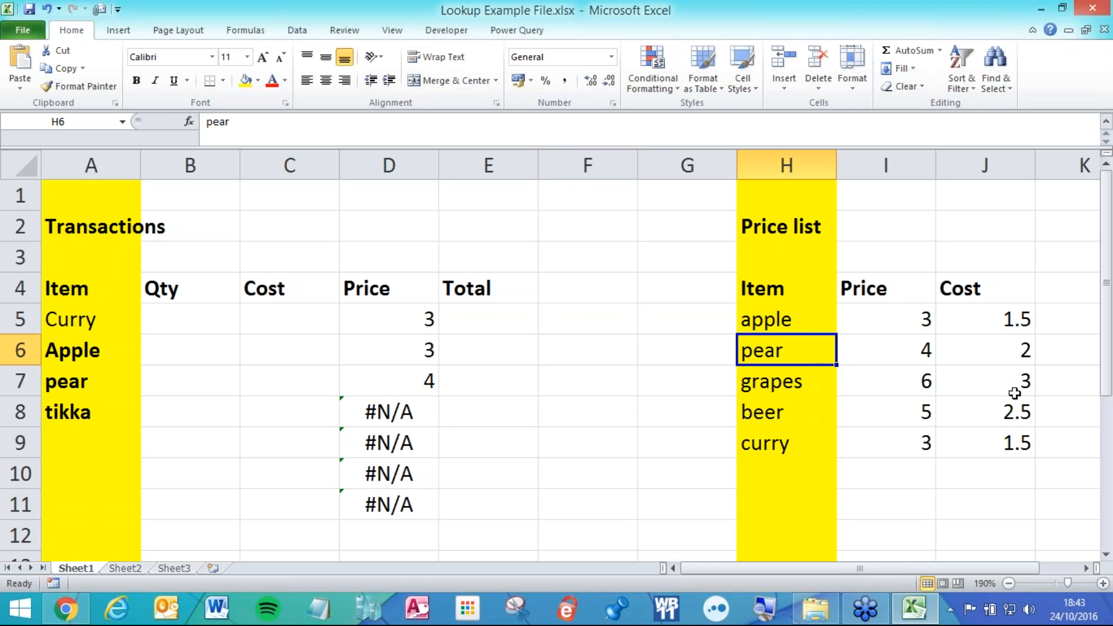
{"action": "type", "text": "Cu"}
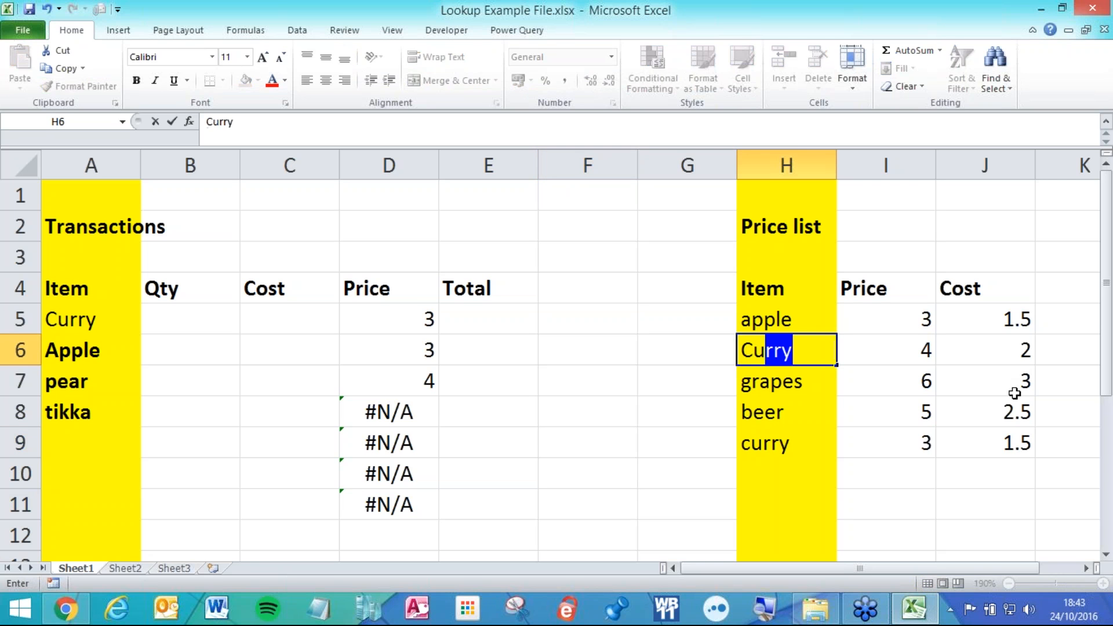
{"action": "type", "text": "rry"}
{"action": "key", "text": "Return"}
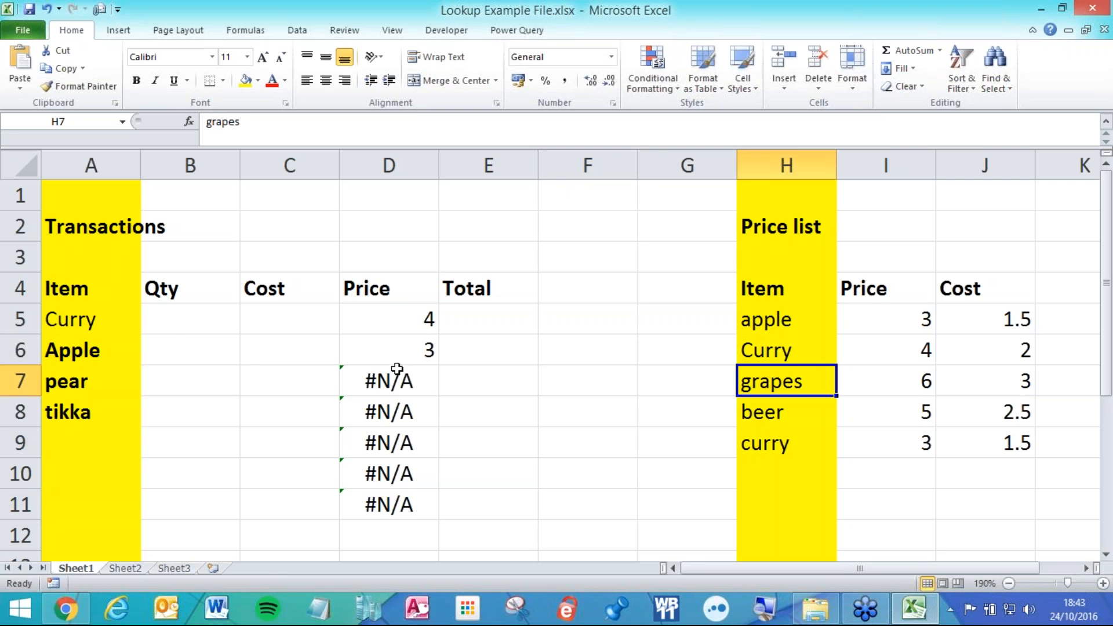
{"action": "left_click_drag", "start_coordinate": [222, 323], "coordinate": [431, 318]}
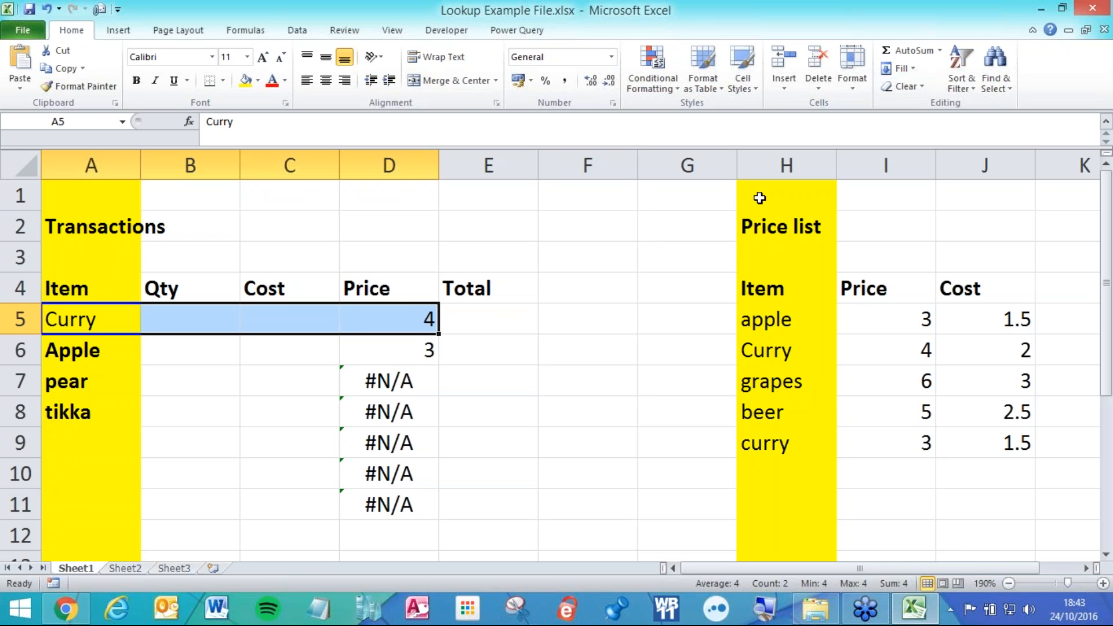
Compare the price list's Curry and price 4 against the Curry transaction row.
{"action": "left_click", "coordinate": [783, 320]}
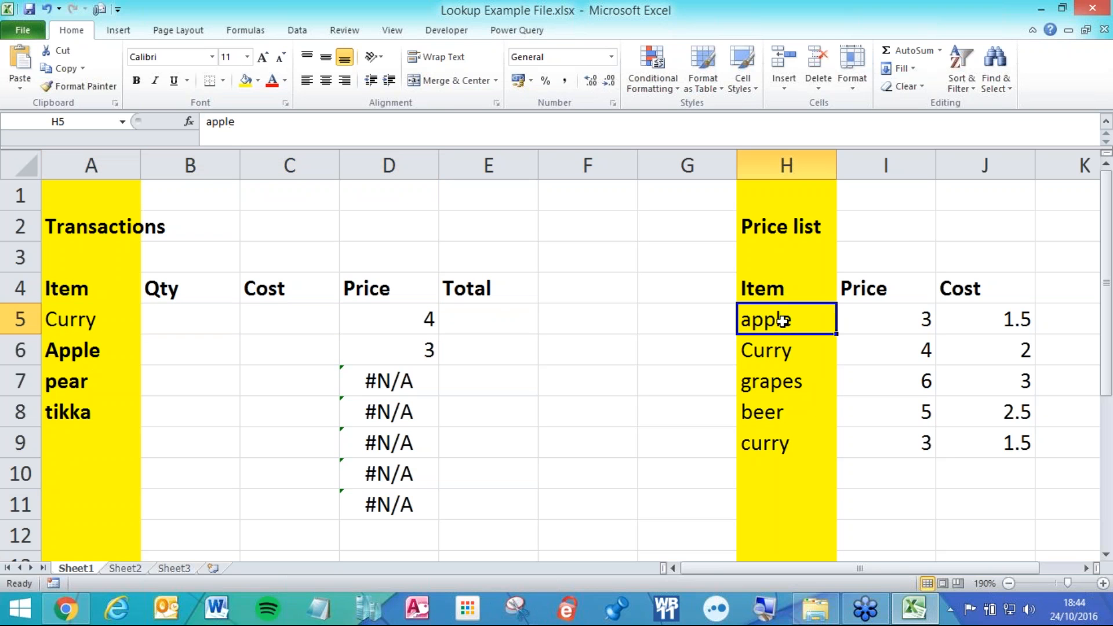
{"action": "left_click", "coordinate": [787, 353]}
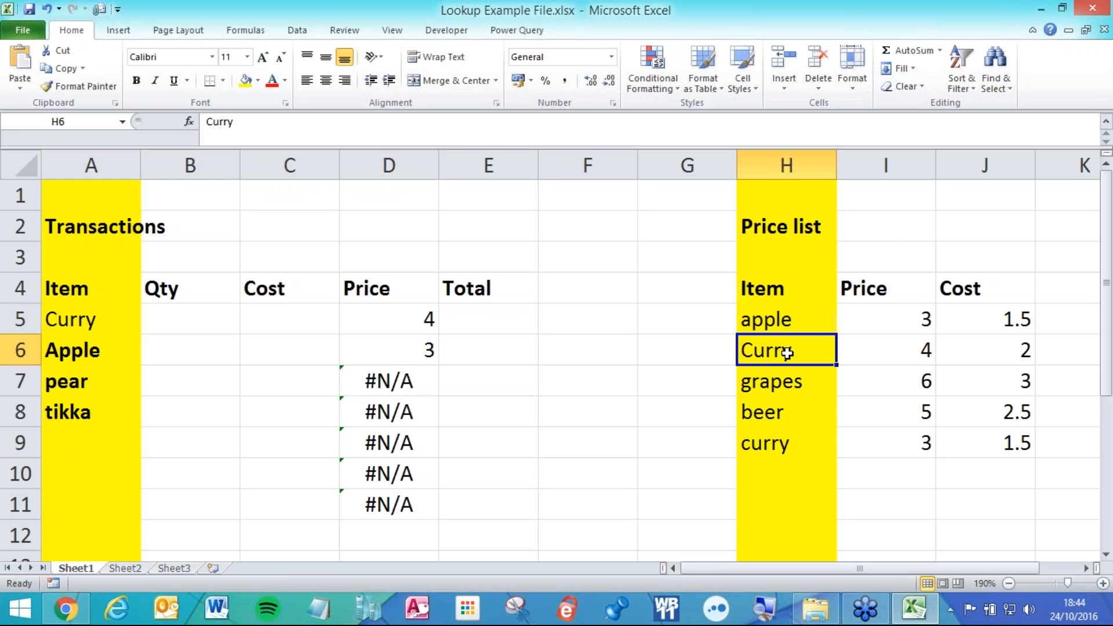
{"action": "left_click_drag", "start_coordinate": [786, 353], "coordinate": [868, 350]}
{"action": "left_click_drag", "start_coordinate": [116, 320], "coordinate": [385, 316]}
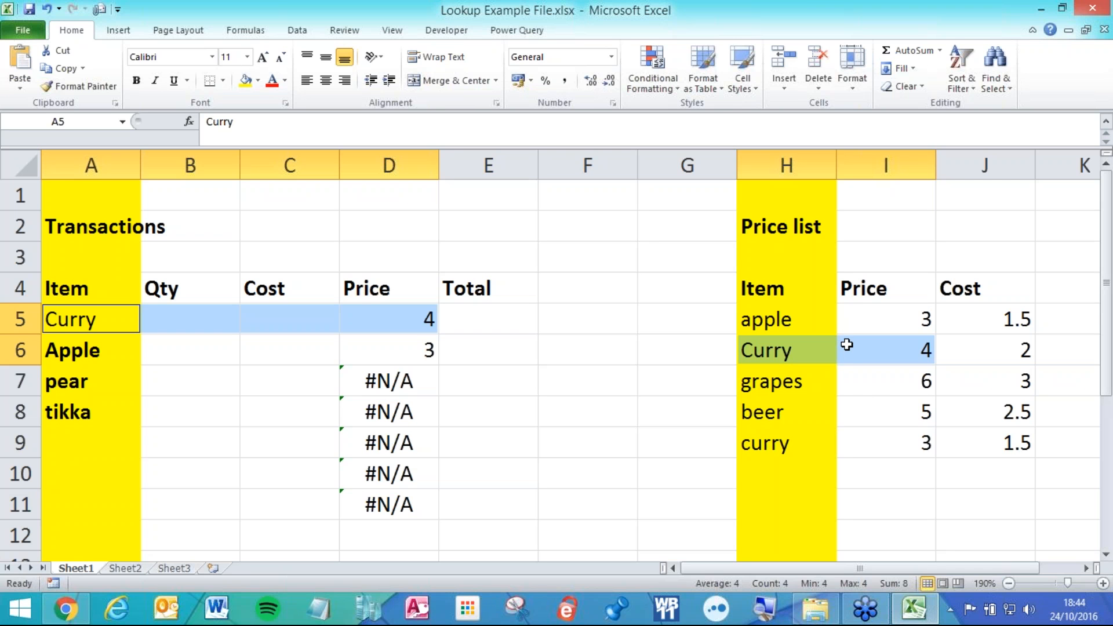
{"action": "left_click", "coordinate": [869, 387]}
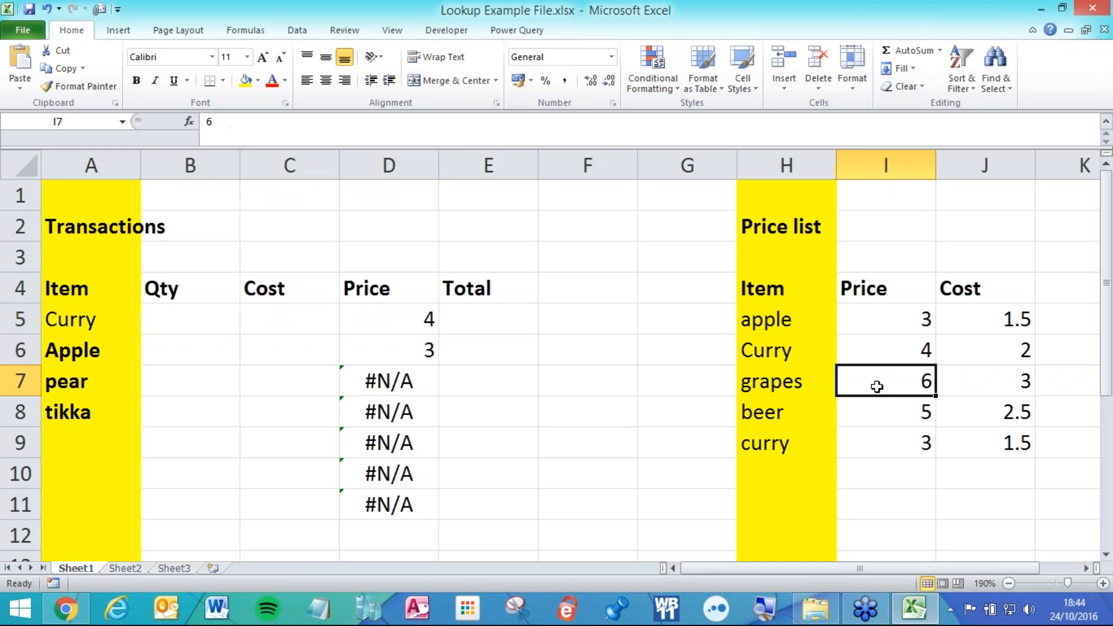
{"action": "left_click", "coordinate": [884, 332]}
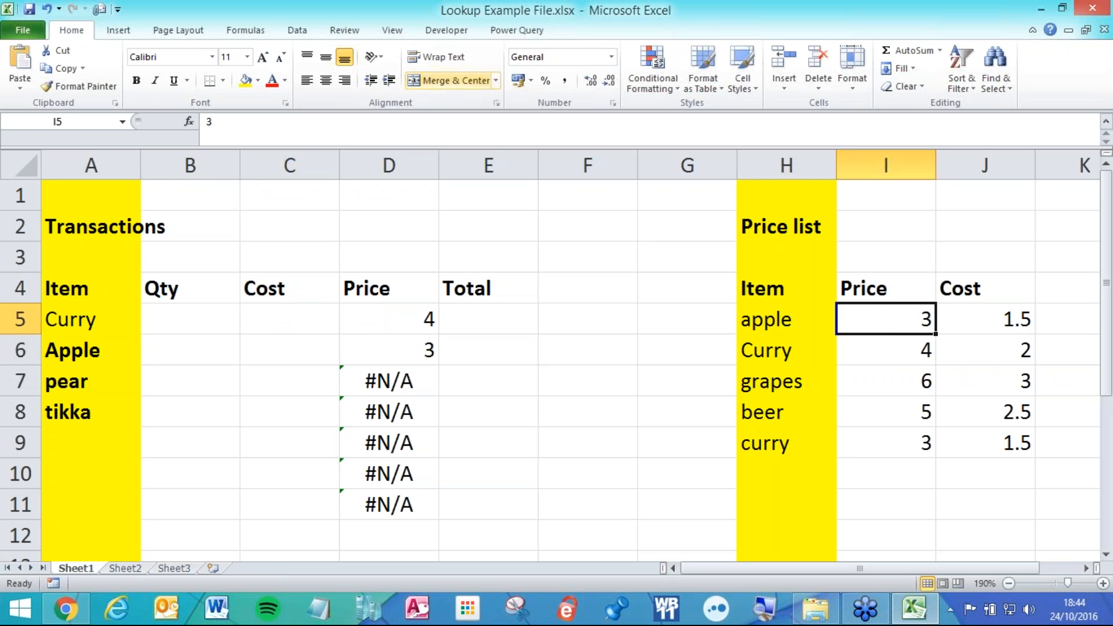
{"action": "left_click", "coordinate": [300, 32]}
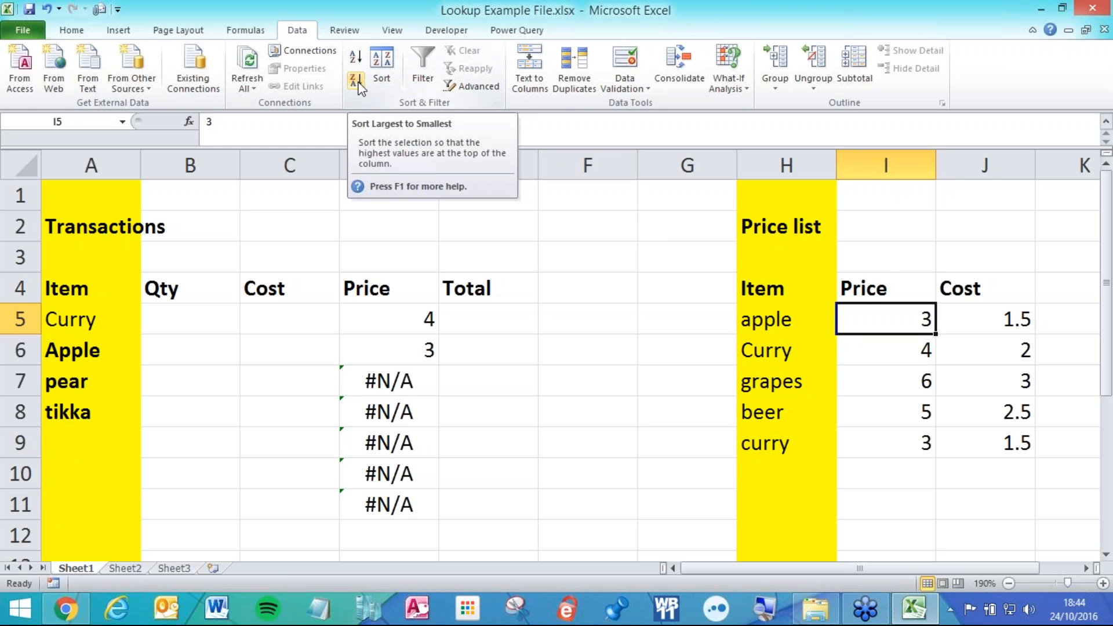
Sort the price list by Price smallest to largest and compare curry rows with the transaction.
{"action": "left_click", "coordinate": [357, 64]}
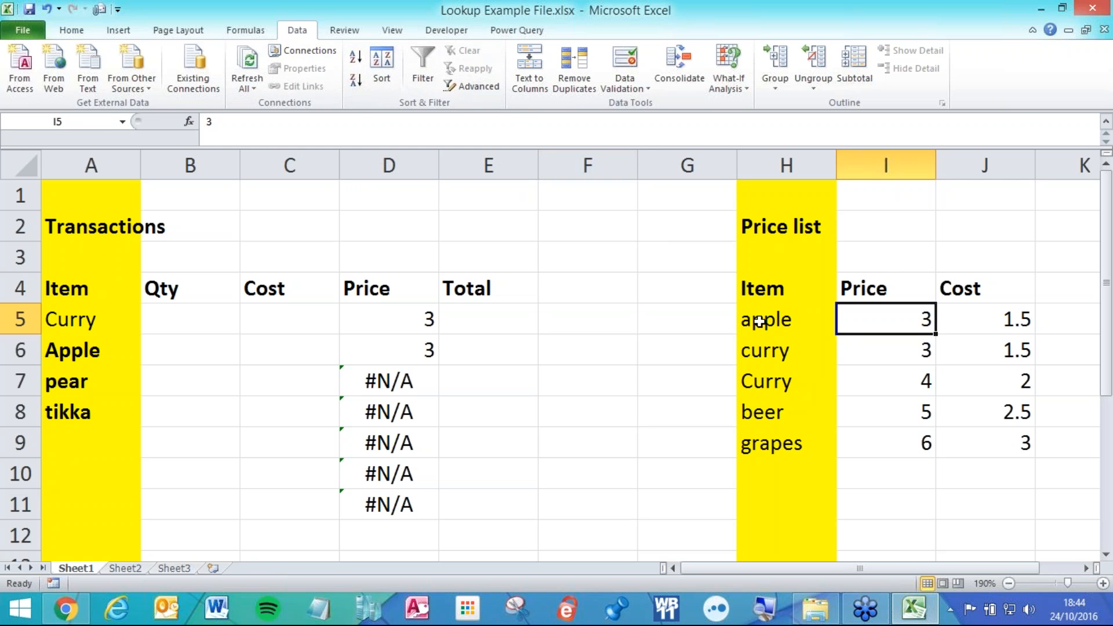
{"action": "left_click_drag", "start_coordinate": [775, 356], "coordinate": [902, 385]}
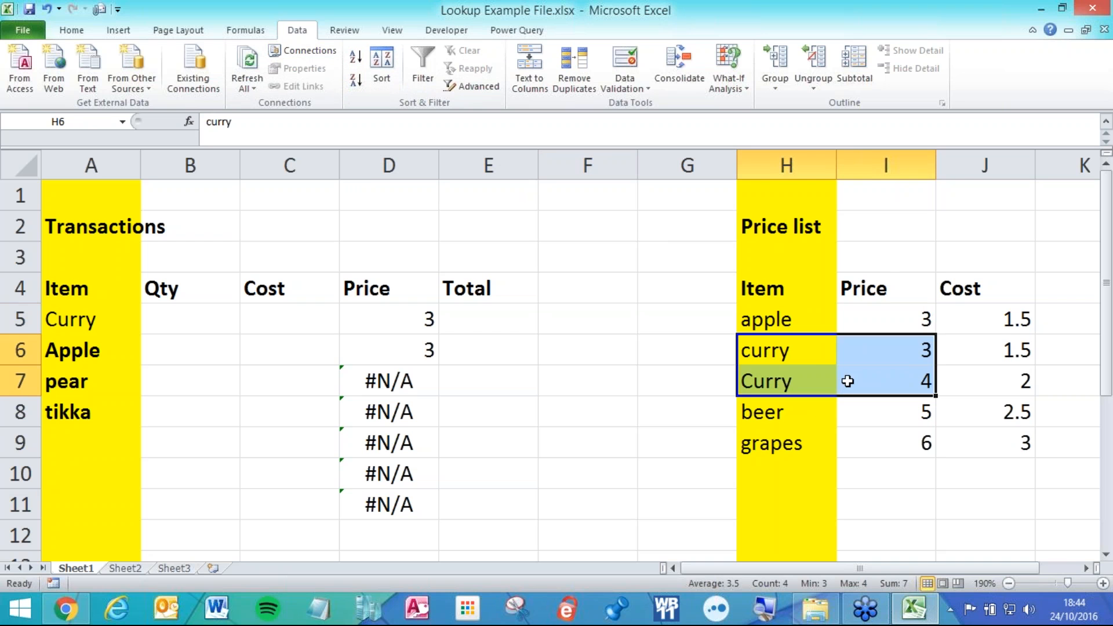
{"action": "left_click_drag", "start_coordinate": [124, 320], "coordinate": [400, 319]}
{"action": "left_click_drag", "start_coordinate": [765, 355], "coordinate": [893, 357], "text": "ctrl"}
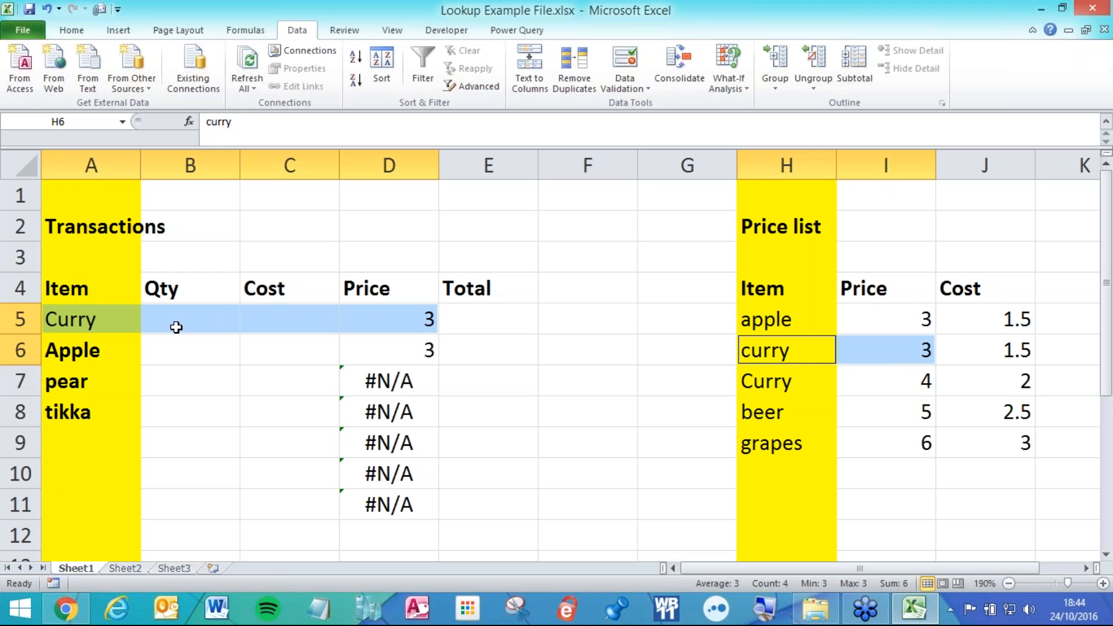
{"action": "left_click", "coordinate": [876, 409]}
{"action": "left_click", "coordinate": [862, 328]}
Re-sort the price list by Price largest to smallest and compare Curry (4) with its transaction.
{"action": "left_click", "coordinate": [356, 80]}
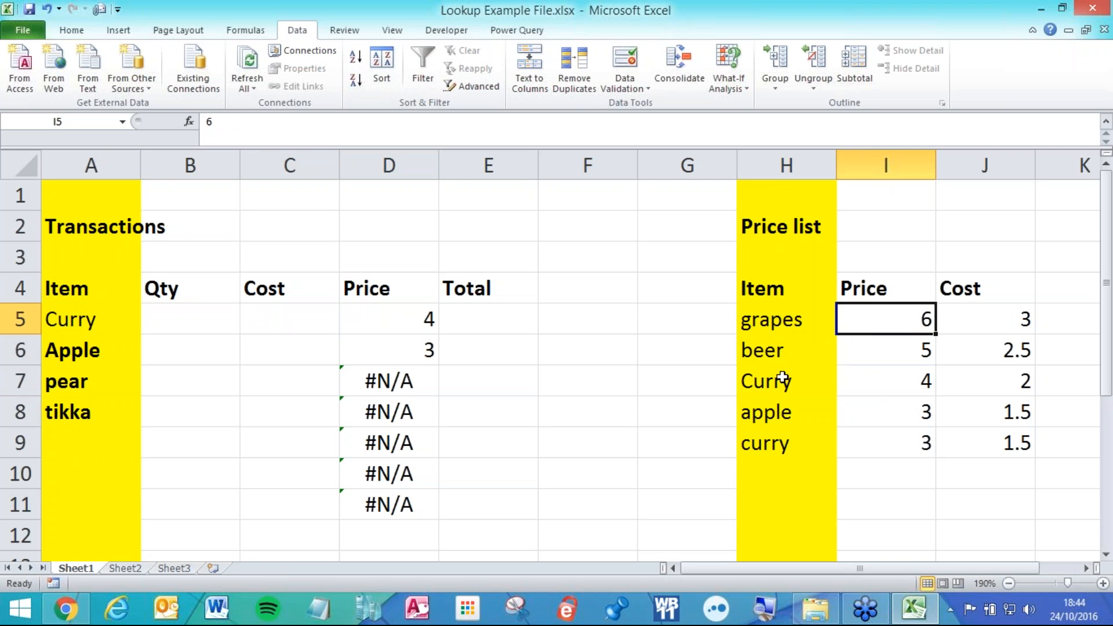
{"action": "left_click_drag", "start_coordinate": [777, 382], "coordinate": [866, 381]}
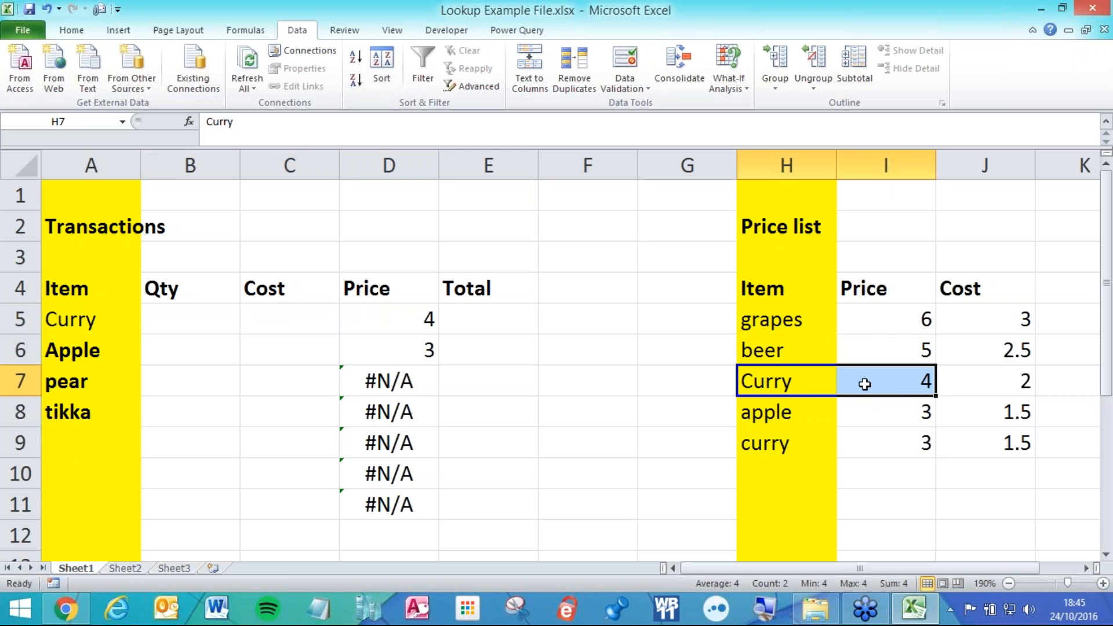
{"action": "left_click_drag", "start_coordinate": [115, 325], "coordinate": [388, 318]}
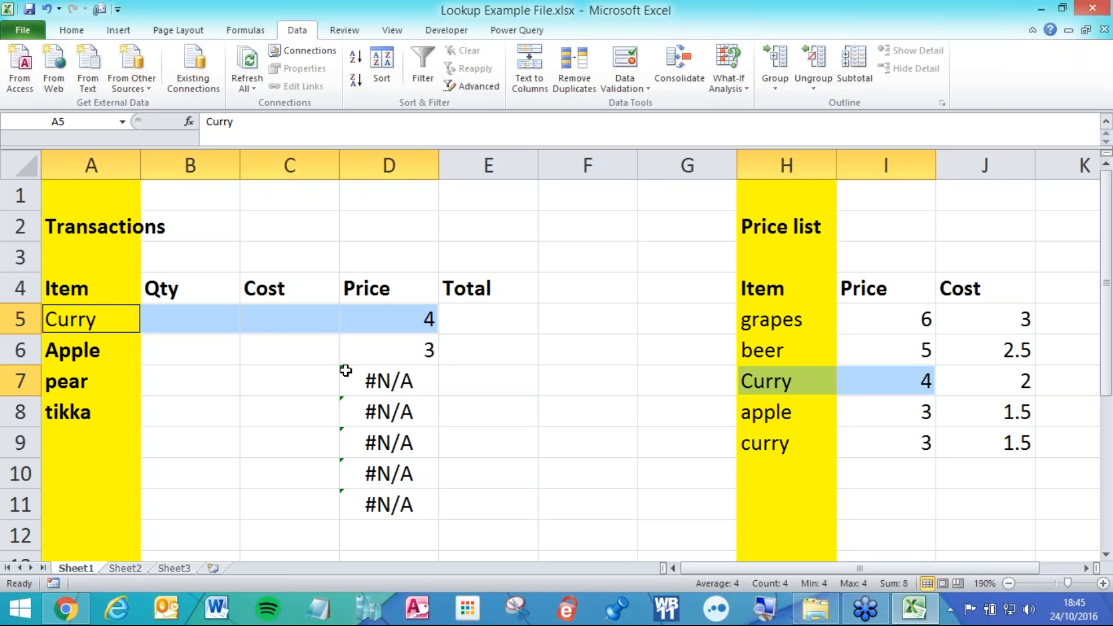
{"action": "left_click", "coordinate": [211, 367]}
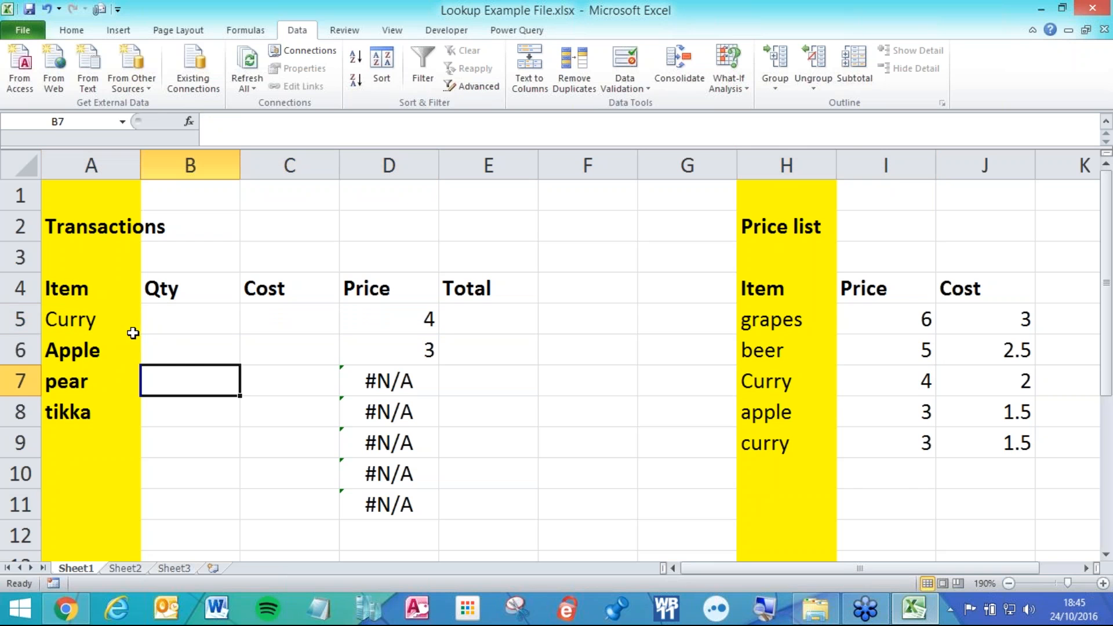
{"action": "left_click", "coordinate": [385, 313]}
{"action": "double_click", "coordinate": [388, 313]}
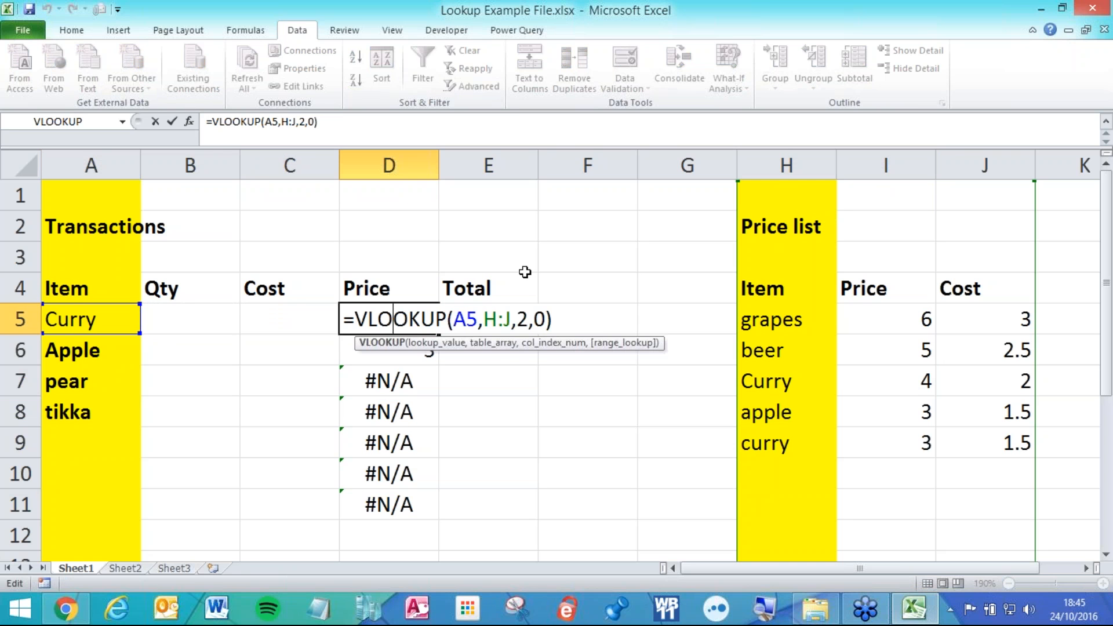
{"action": "left_click", "coordinate": [498, 344]}
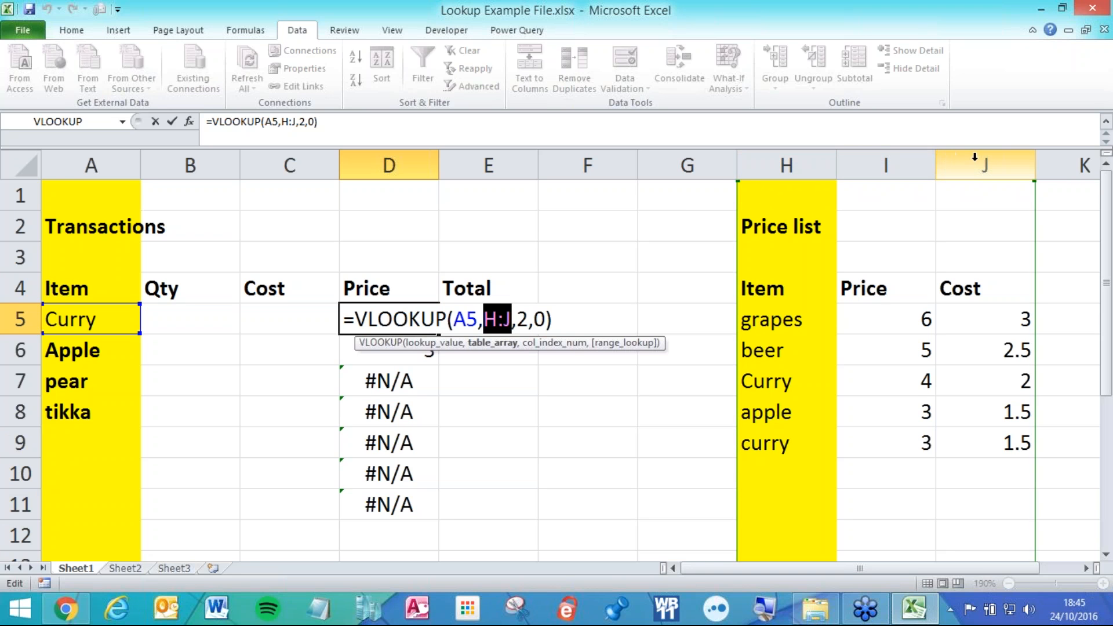
{"action": "key", "text": "ctrl+Return"}
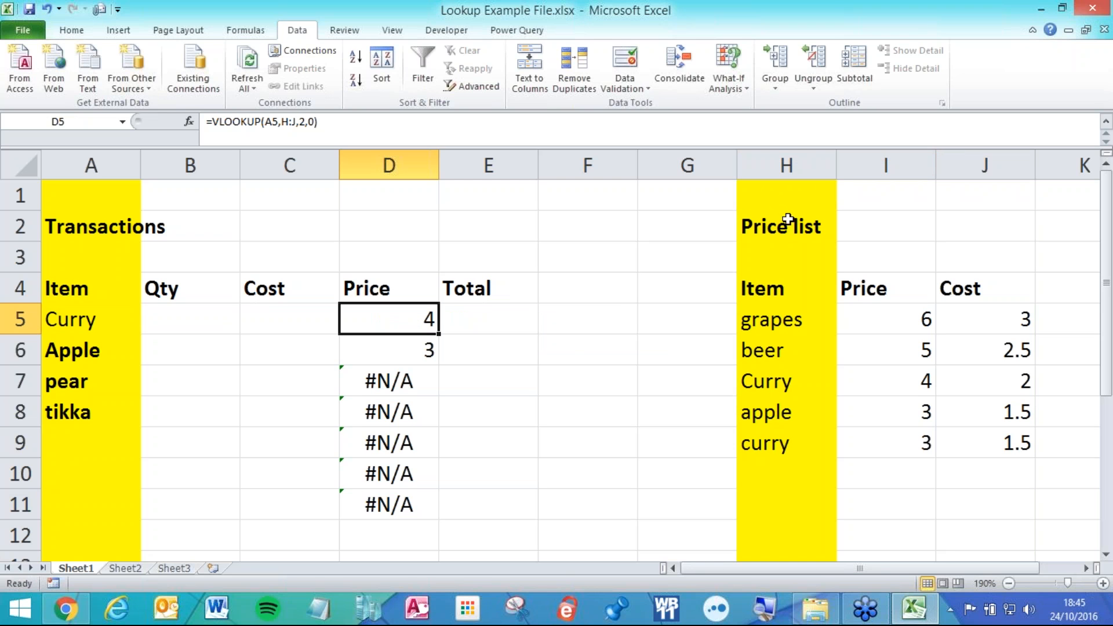
{"action": "left_click", "coordinate": [779, 198]}
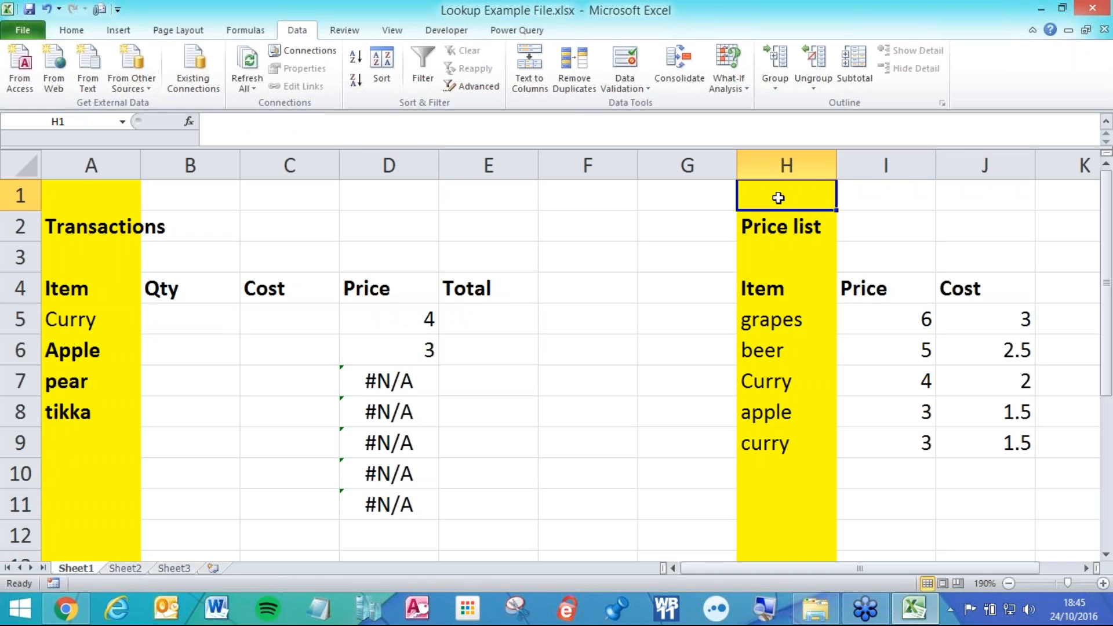
{"action": "key", "text": "Down"}
{"action": "key", "text": "Down"}
{"action": "key", "text": "Down"}
{"action": "key", "text": "Down"}
{"action": "key", "text": "Down"}
{"action": "key", "text": "Down"}
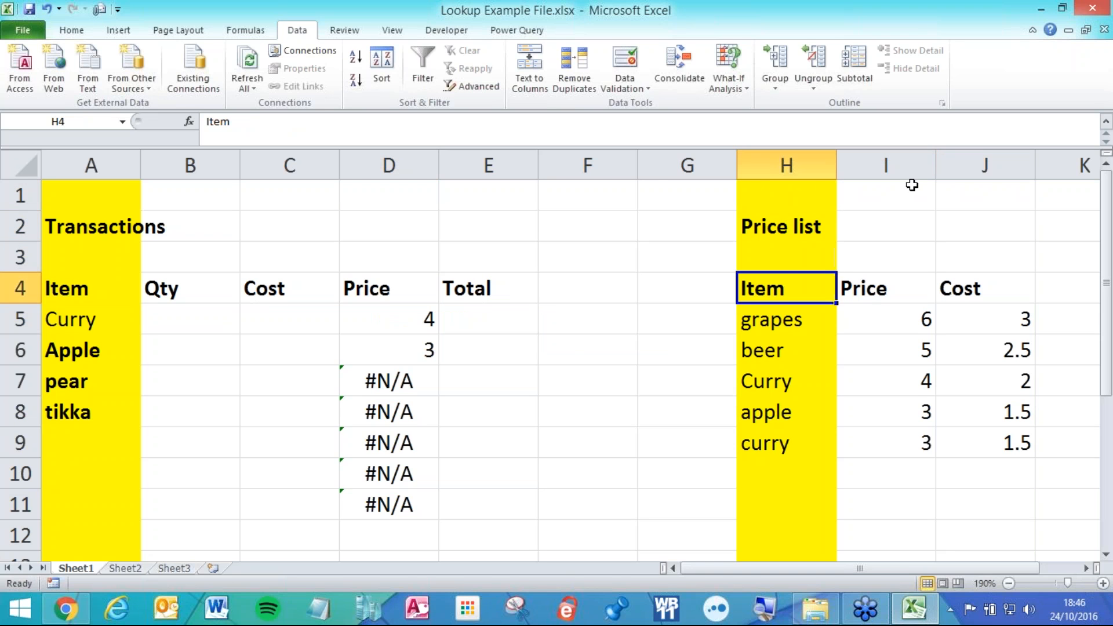
{"action": "key", "text": "Down"}
{"action": "key", "text": "Down"}
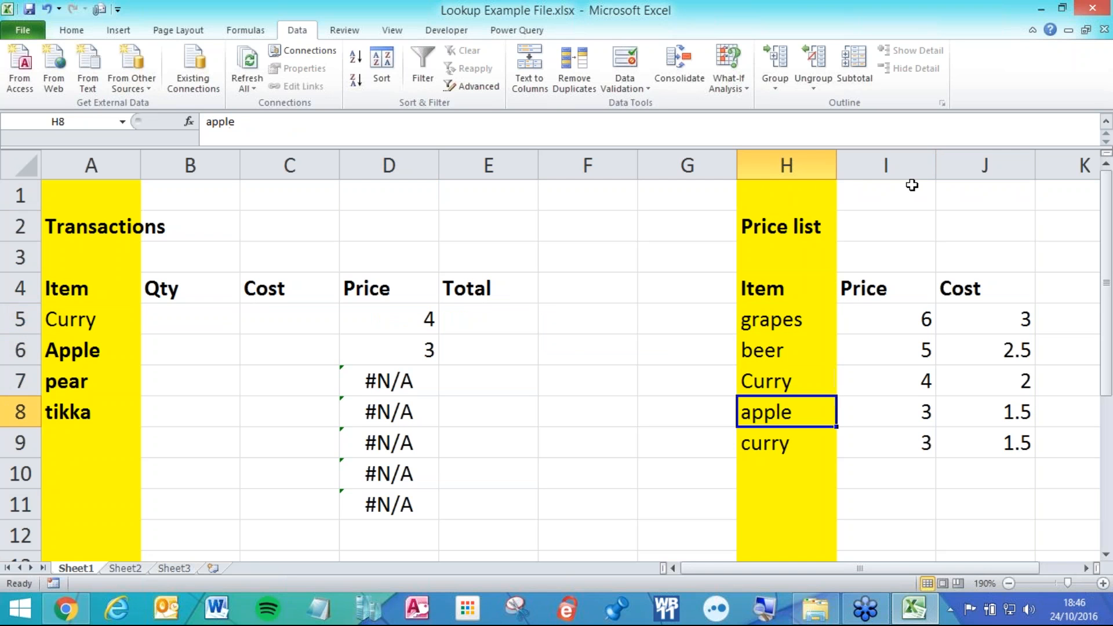
{"action": "key", "text": "Up"}
{"action": "key", "text": "Up"}
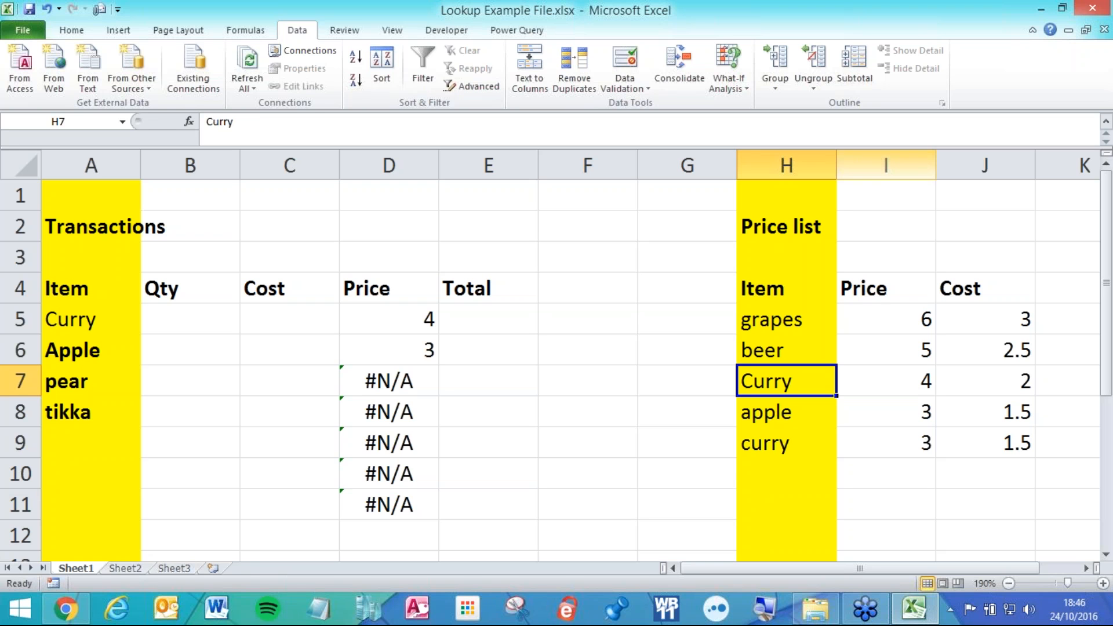
Inspect the #N/A lookup results in D7:D11 and Curry's lookup formula in D5.
{"action": "left_click", "coordinate": [420, 382]}
{"action": "left_click_drag", "start_coordinate": [419, 381], "coordinate": [414, 496]}
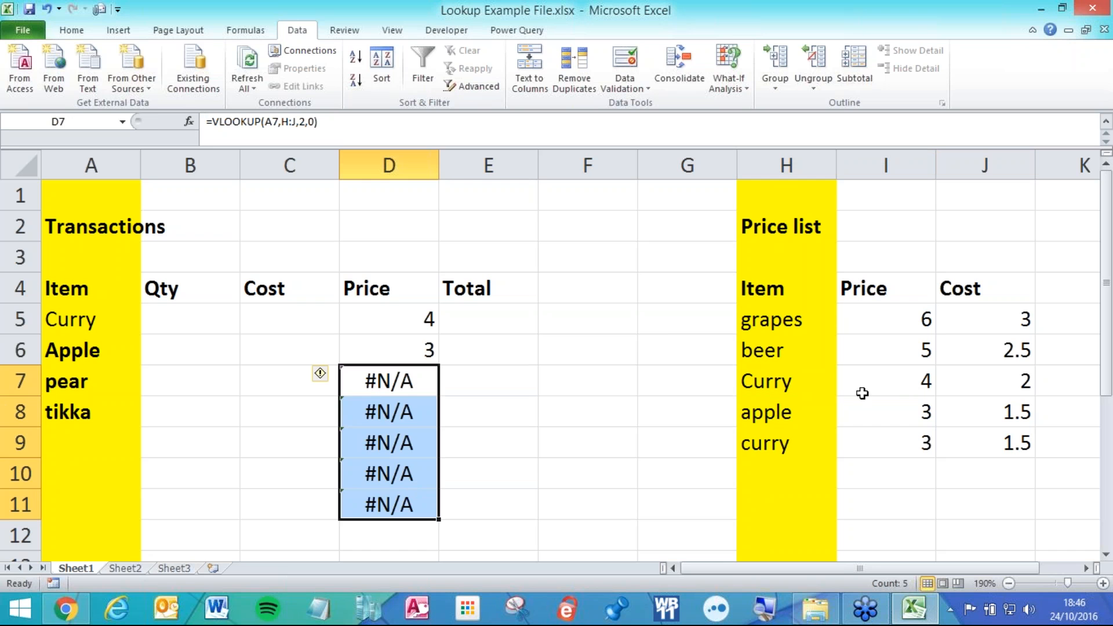
{"action": "double_click", "coordinate": [394, 308]}
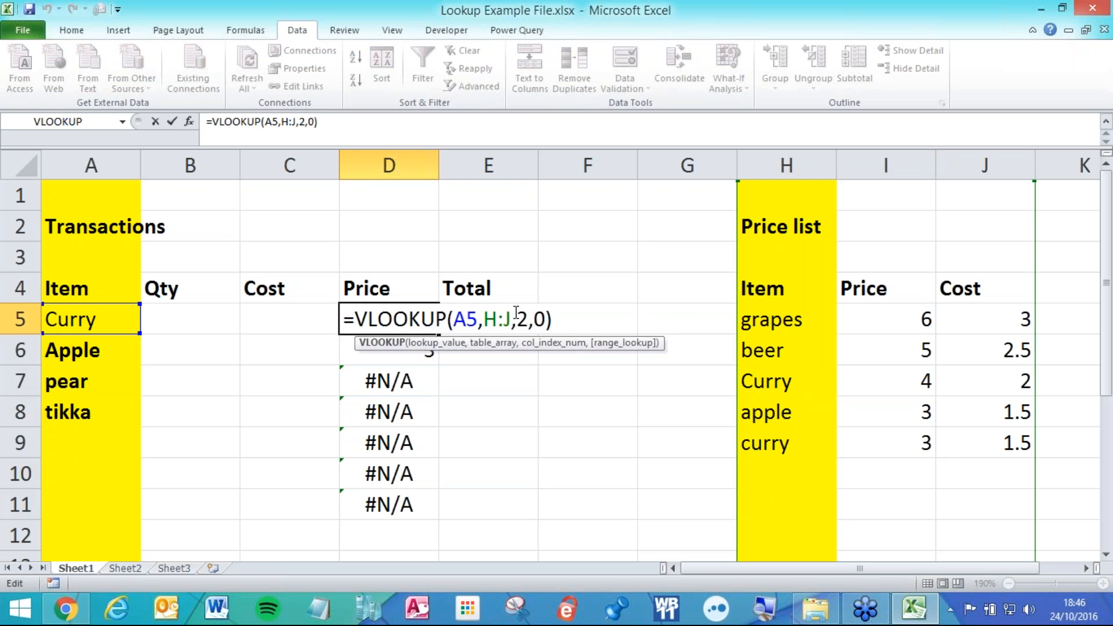
Browse the price list in columns H to J down to the last row, then return to the top.
{"action": "left_click_drag", "start_coordinate": [768, 163], "coordinate": [971, 153]}
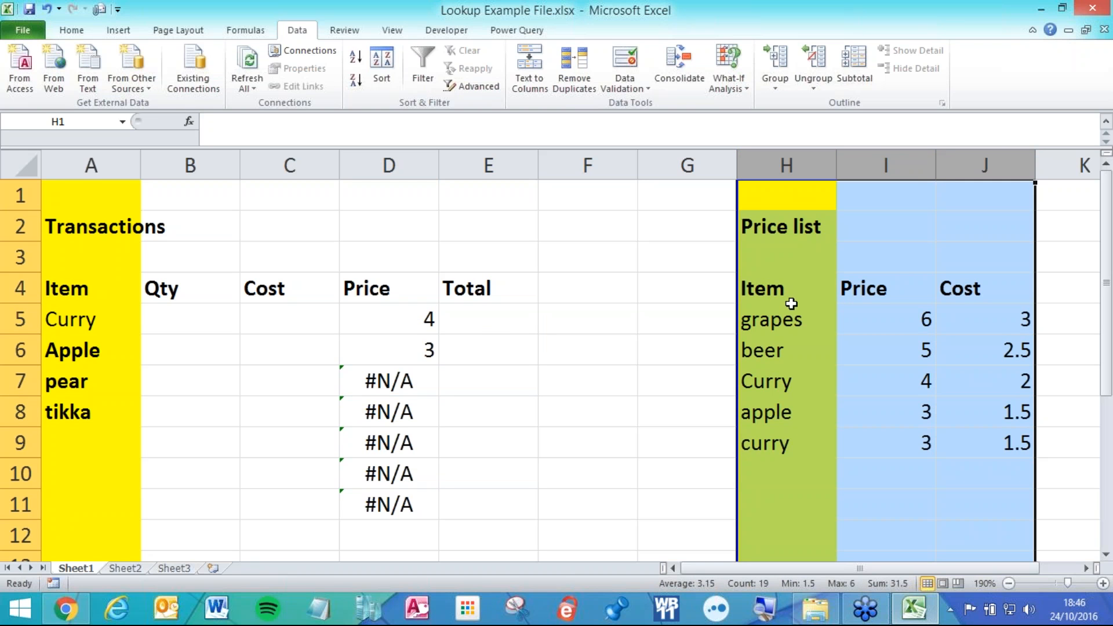
{"action": "left_click", "coordinate": [792, 310]}
{"action": "key", "text": "Down"}
{"action": "key", "text": "Down"}
{"action": "key", "text": "Down"}
{"action": "key", "text": "Down"}
{"action": "key", "text": "Down"}
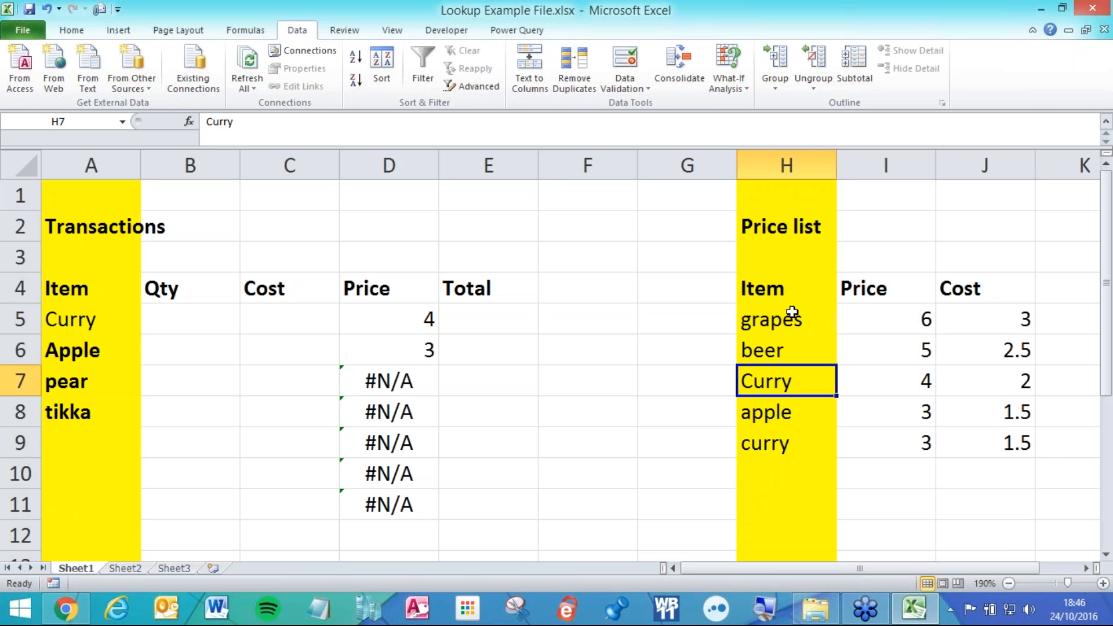
{"action": "key", "text": "Down"}
{"action": "key", "text": "Down"}
{"action": "key", "text": "Down"}
{"action": "key", "text": "Down"}
{"action": "key", "text": "Down"}
{"action": "key", "text": "Down"}
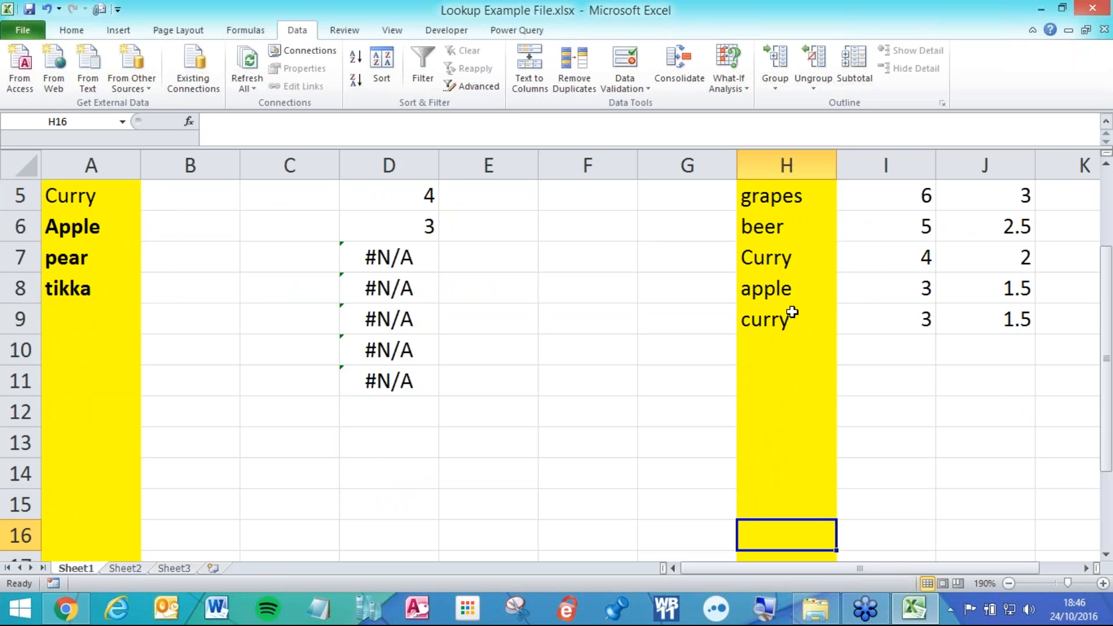
{"action": "key", "text": "ctrl+Down"}
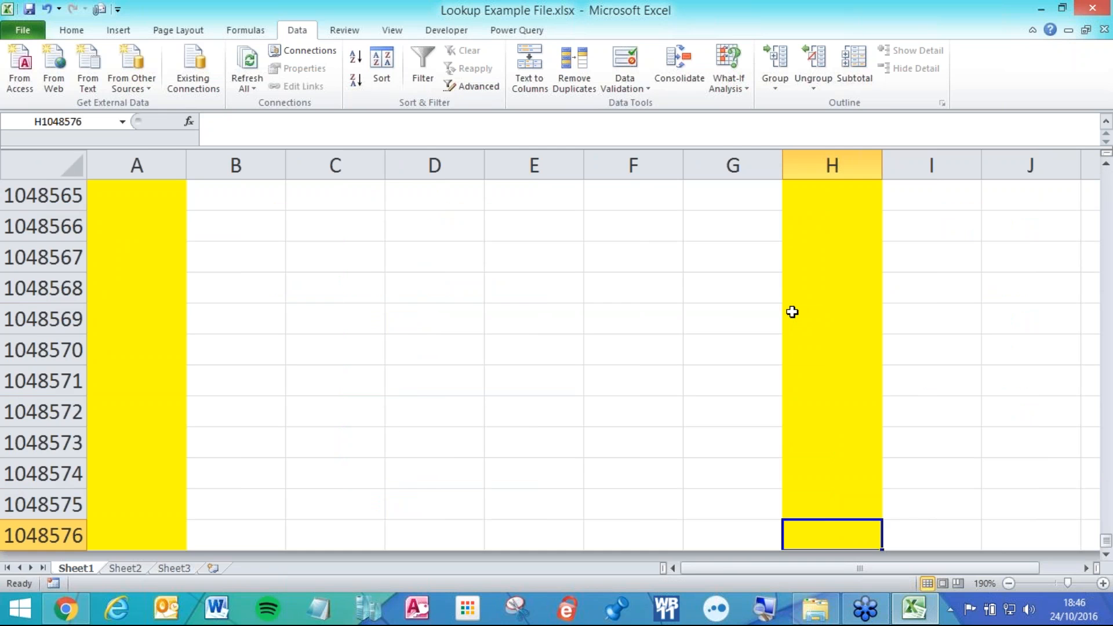
{"action": "key", "text": "ctrl+Up"}
{"action": "scroll", "coordinate": [792, 312], "scroll_direction": "up", "scroll_amount": 3}
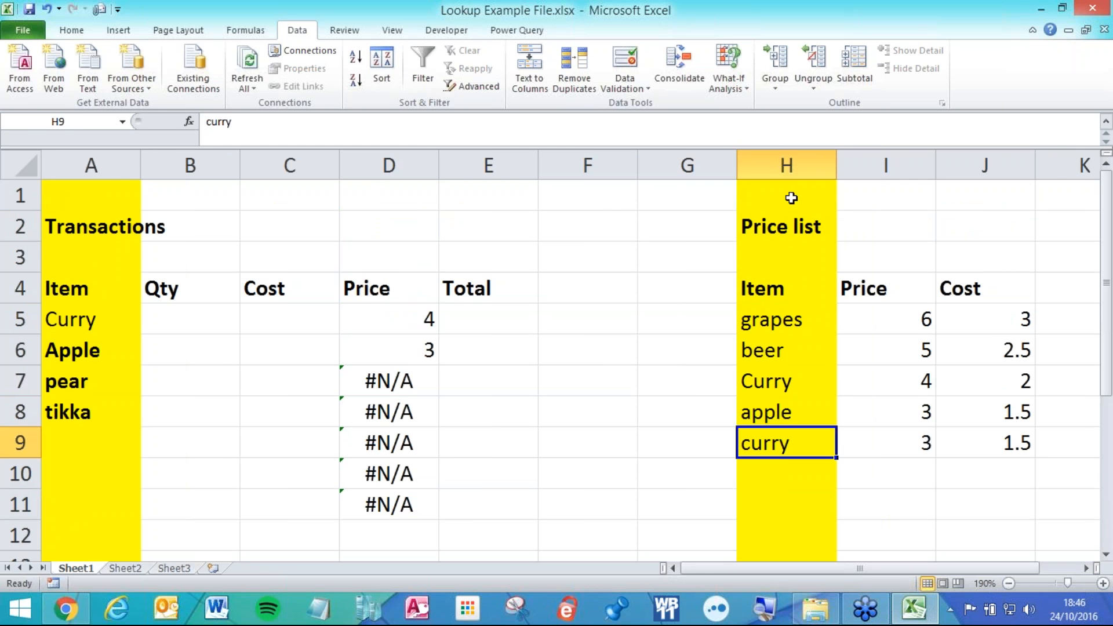
{"action": "left_click_drag", "start_coordinate": [790, 166], "coordinate": [980, 165]}
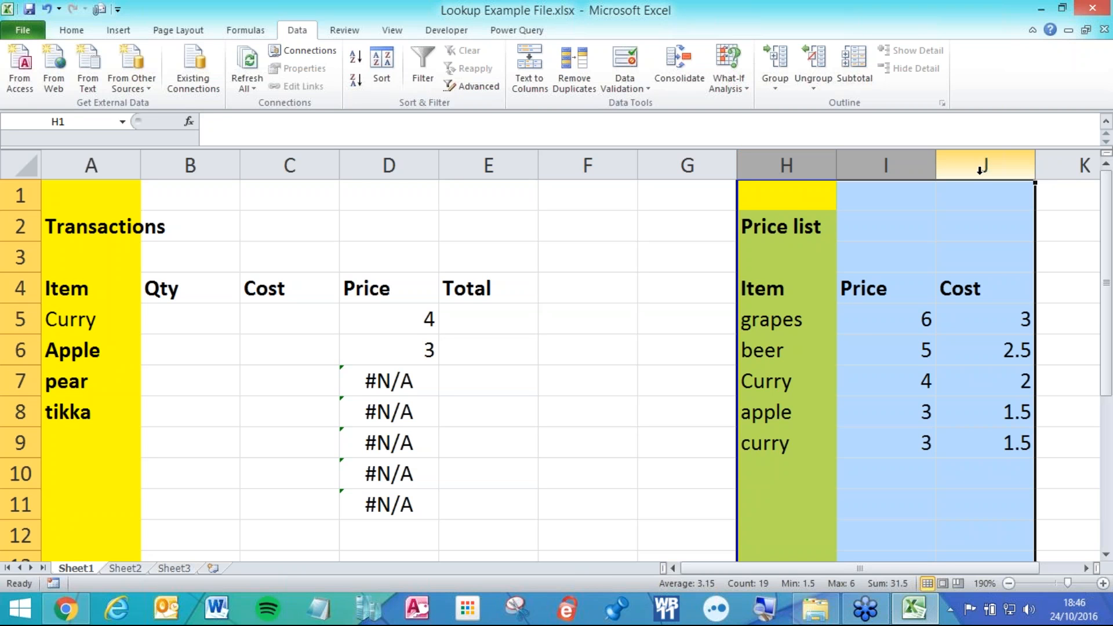
{"action": "mouse_move", "coordinate": [981, 168]}
{"action": "left_mouse_down"}
{"action": "mouse_move", "coordinate": [792, 164]}
{"action": "mouse_move", "coordinate": [989, 167]}
{"action": "left_mouse_up"}
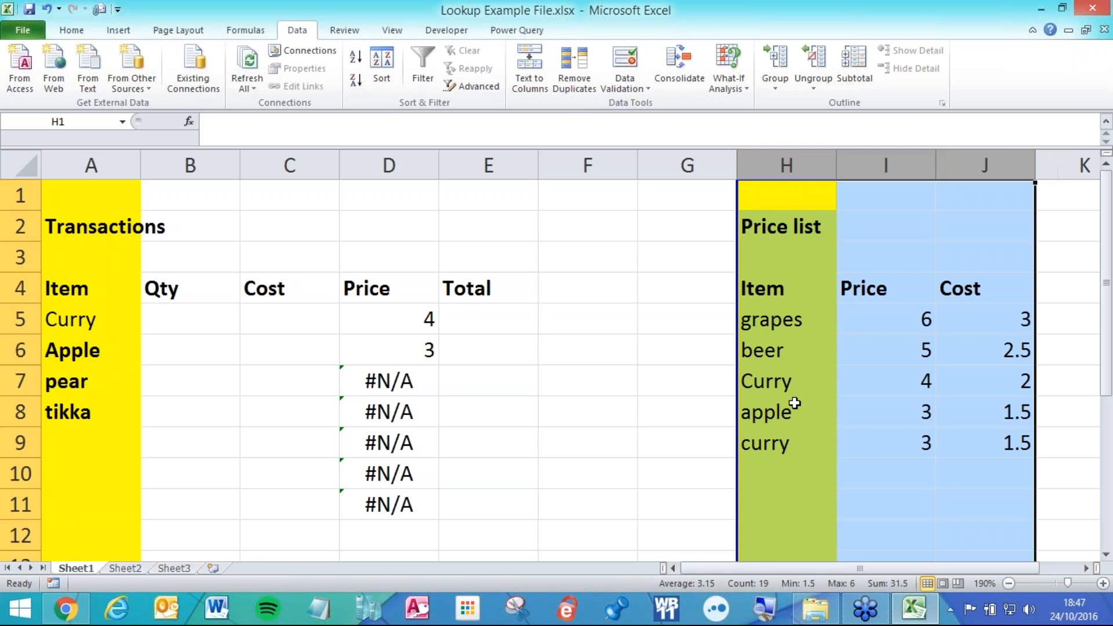
Add tikka with price 8 in the first empty price list row, then select tikka's transaction row.
{"action": "left_click", "coordinate": [779, 469]}
{"action": "left_click", "coordinate": [772, 504]}
{"action": "left_click", "coordinate": [772, 528]}
{"action": "left_click", "coordinate": [760, 468]}
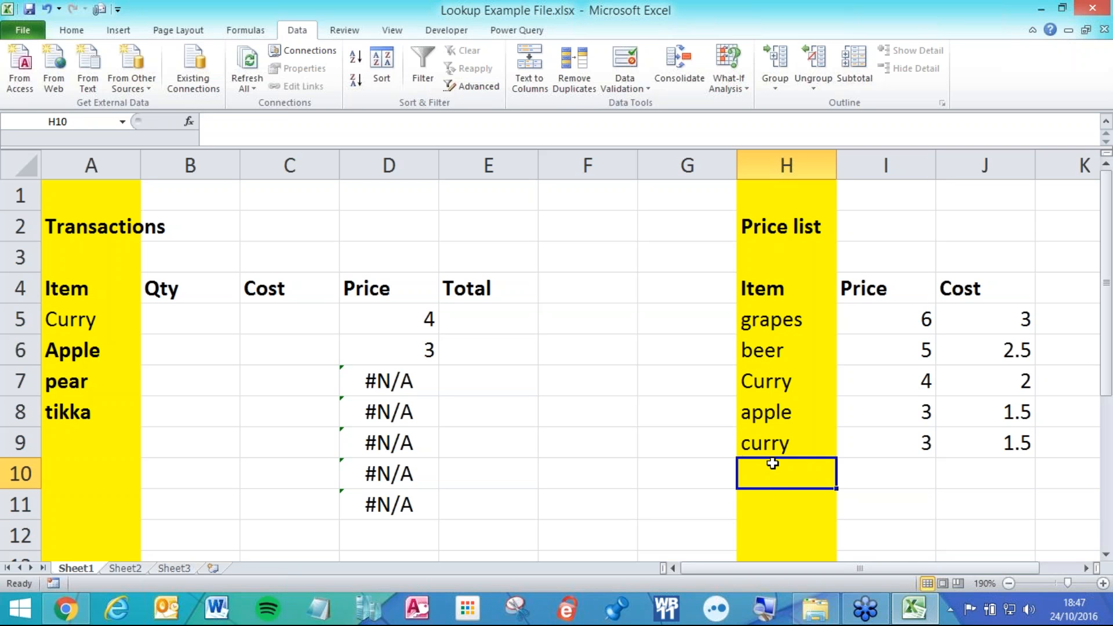
{"action": "type", "text": "tikka"}
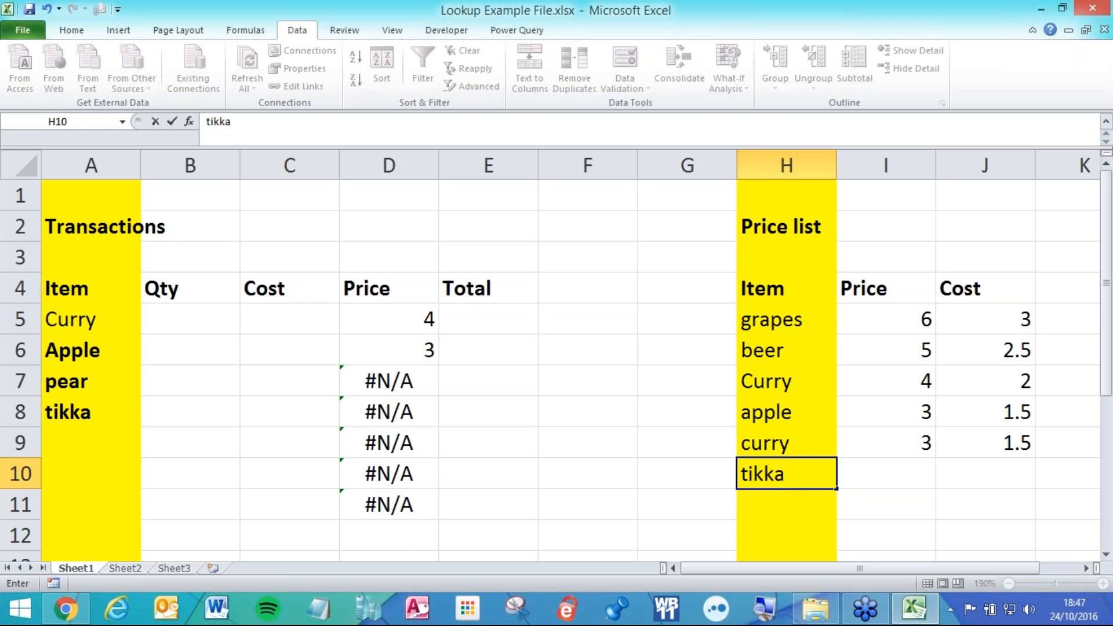
{"action": "key", "text": "Tab"}
{"action": "type", "text": "8"}
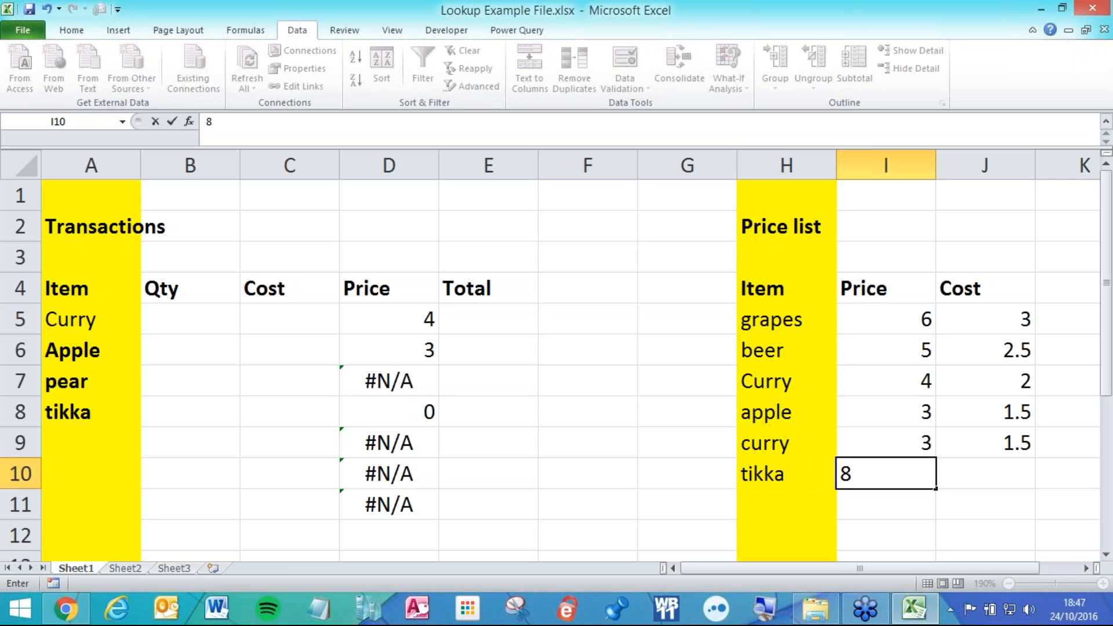
{"action": "key", "text": "Tab"}
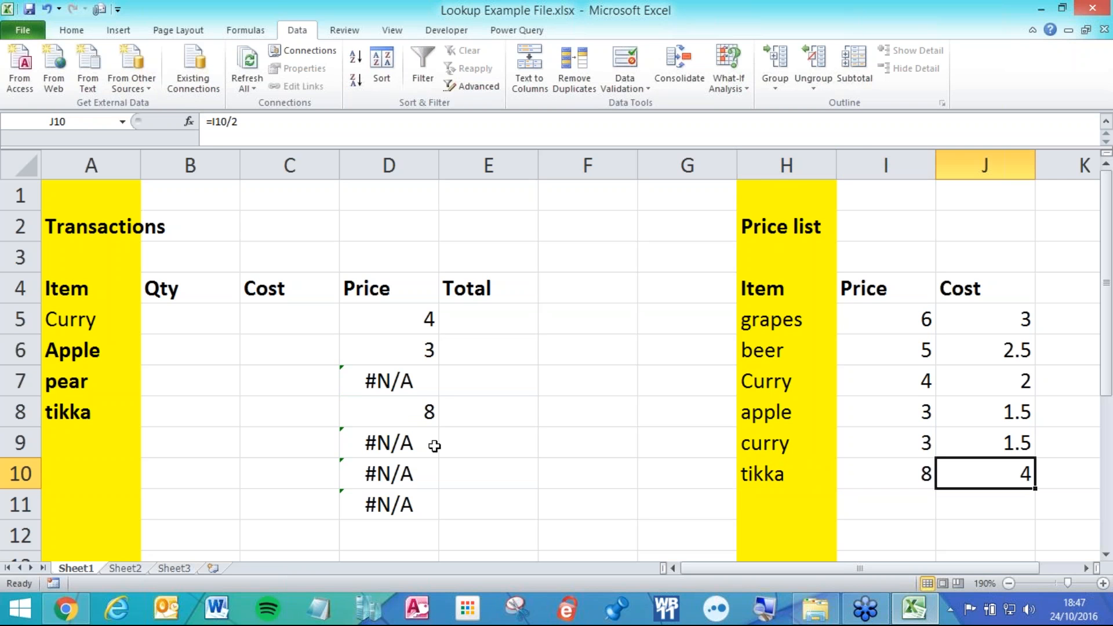
{"action": "left_click_drag", "start_coordinate": [116, 413], "coordinate": [321, 416]}
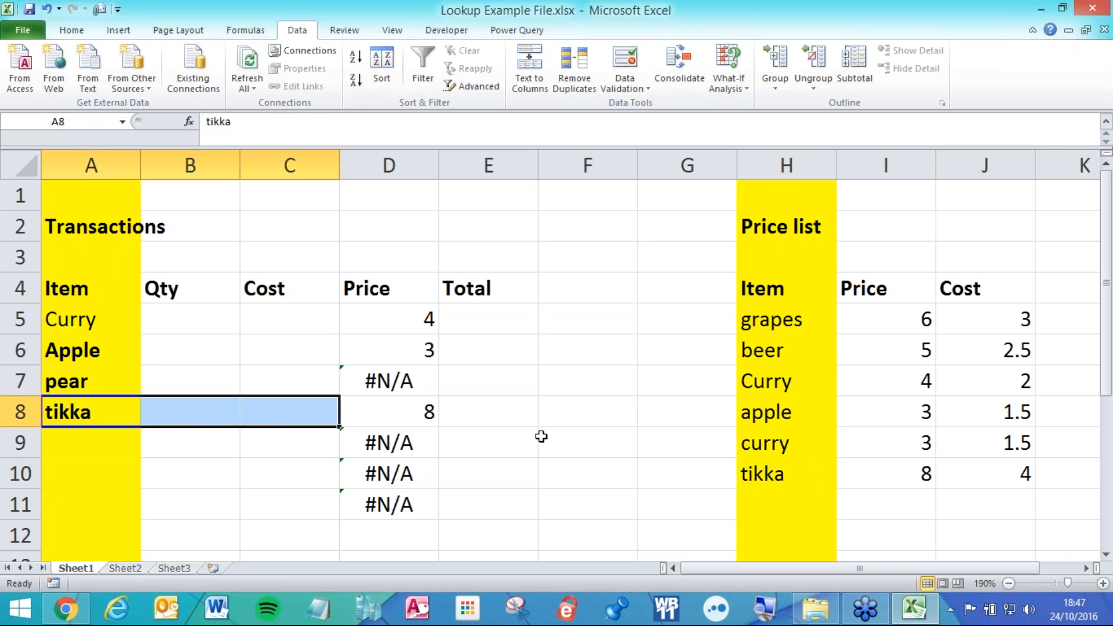
{"action": "left_click", "coordinate": [388, 384]}
{"action": "left_click", "coordinate": [387, 447]}
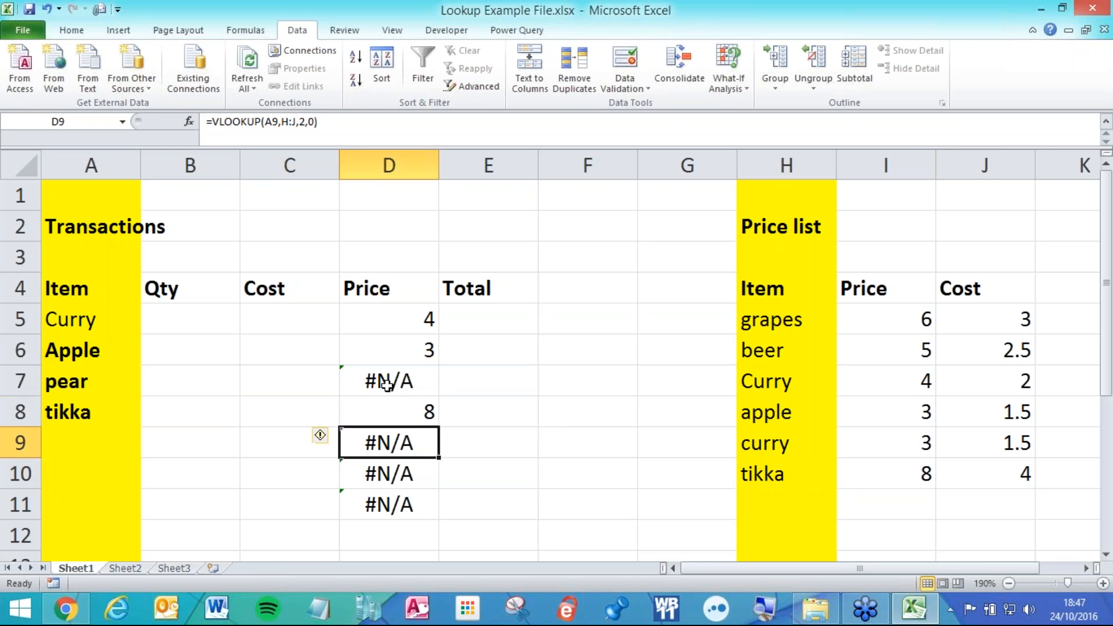
{"action": "left_click", "coordinate": [387, 383]}
{"action": "left_click", "coordinate": [388, 442]}
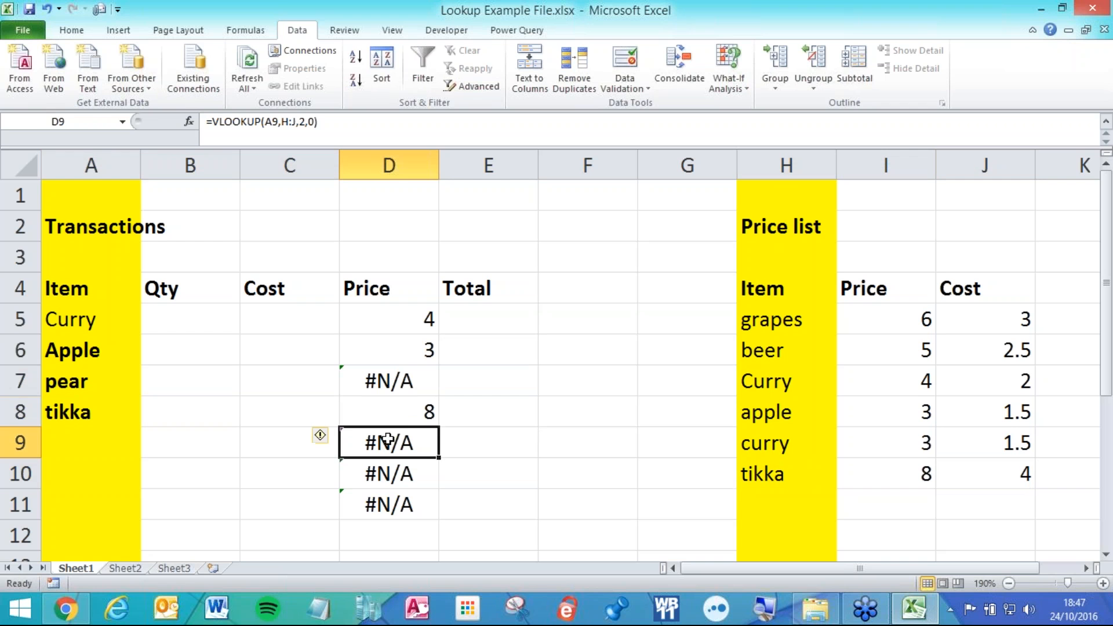
{"action": "left_click", "coordinate": [383, 478]}
{"action": "left_click", "coordinate": [388, 506]}
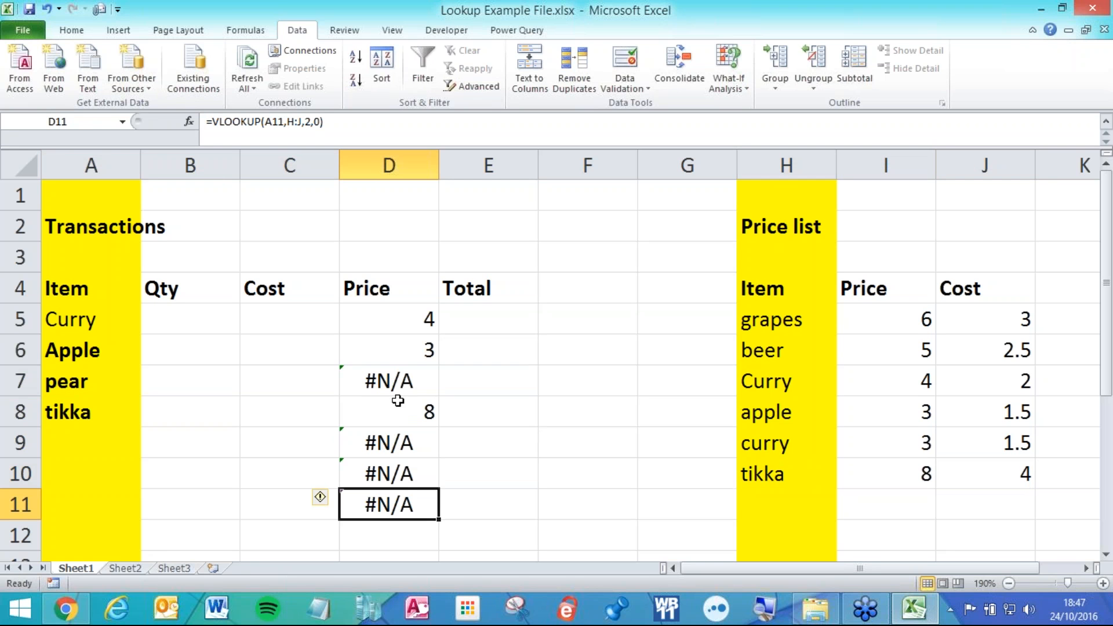
{"action": "left_click", "coordinate": [396, 384]}
{"action": "left_click", "coordinate": [400, 439]}
{"action": "left_click", "coordinate": [402, 471]}
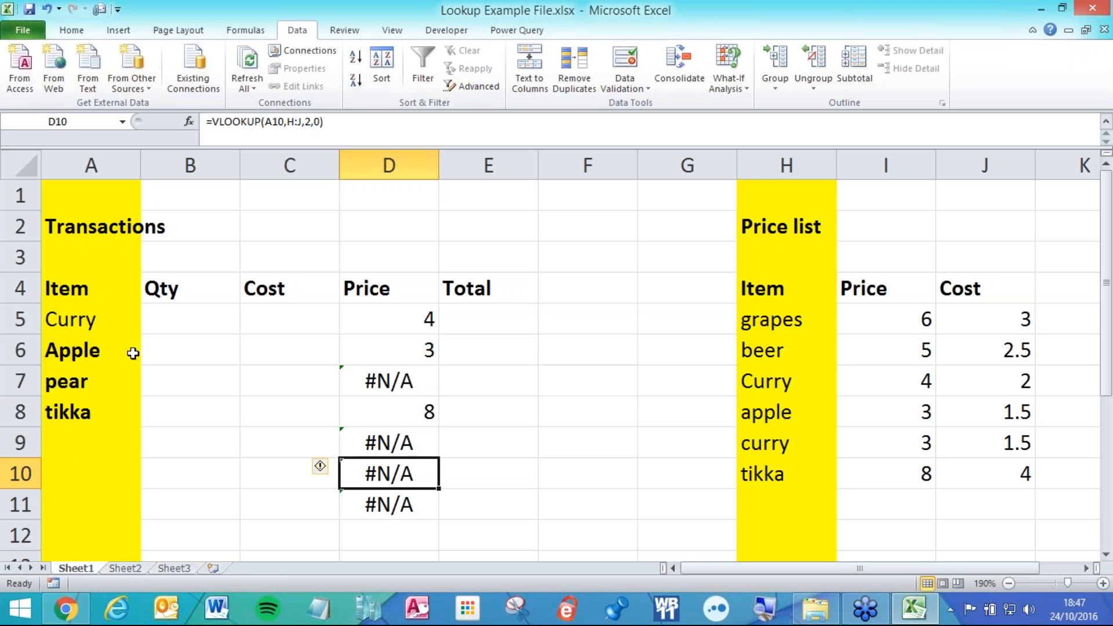
{"action": "left_click", "coordinate": [102, 385]}
{"action": "left_click", "coordinate": [412, 444]}
{"action": "left_click", "coordinate": [368, 466]}
In D5's formula, replace the whole-column range H:J with the price list cells H5:J12.
{"action": "left_click", "coordinate": [390, 319]}
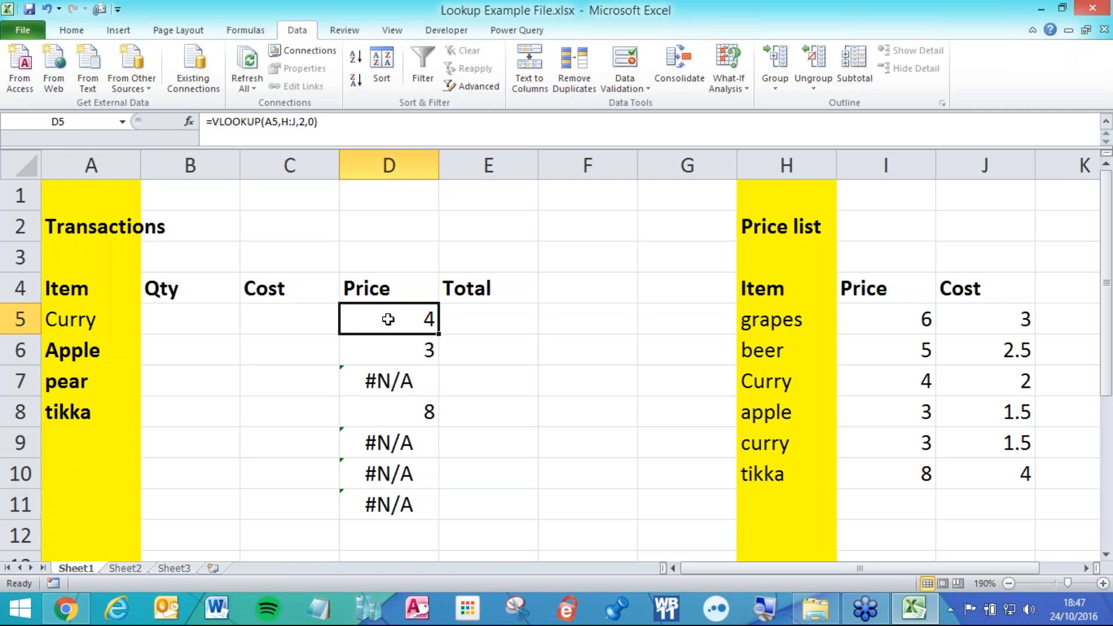
{"action": "double_click", "coordinate": [388, 319]}
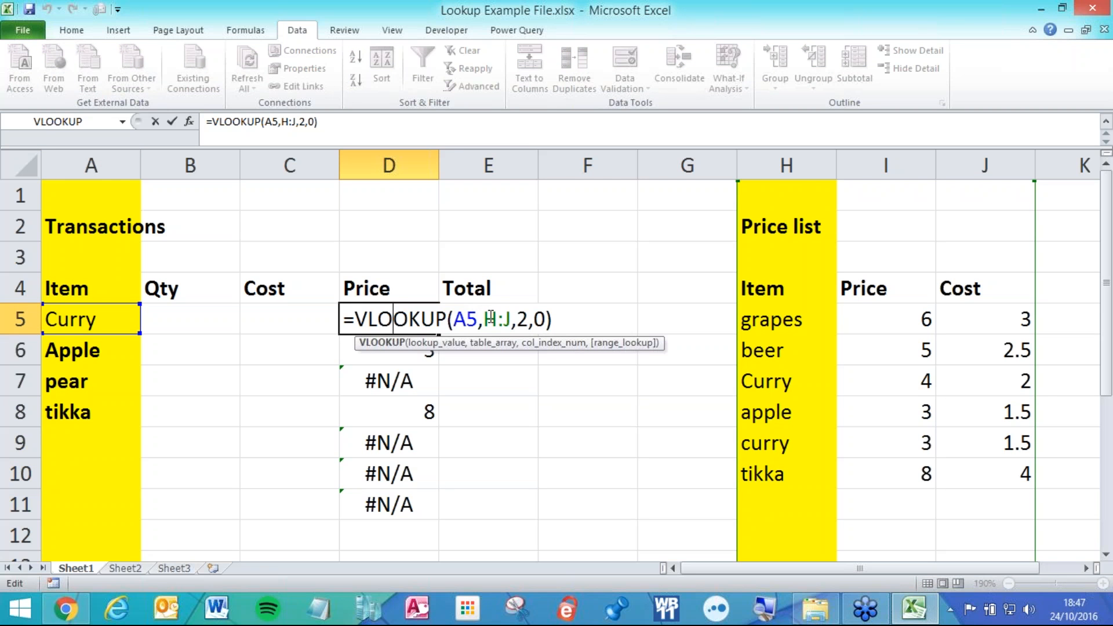
{"action": "left_click_drag", "start_coordinate": [485, 319], "coordinate": [511, 319]}
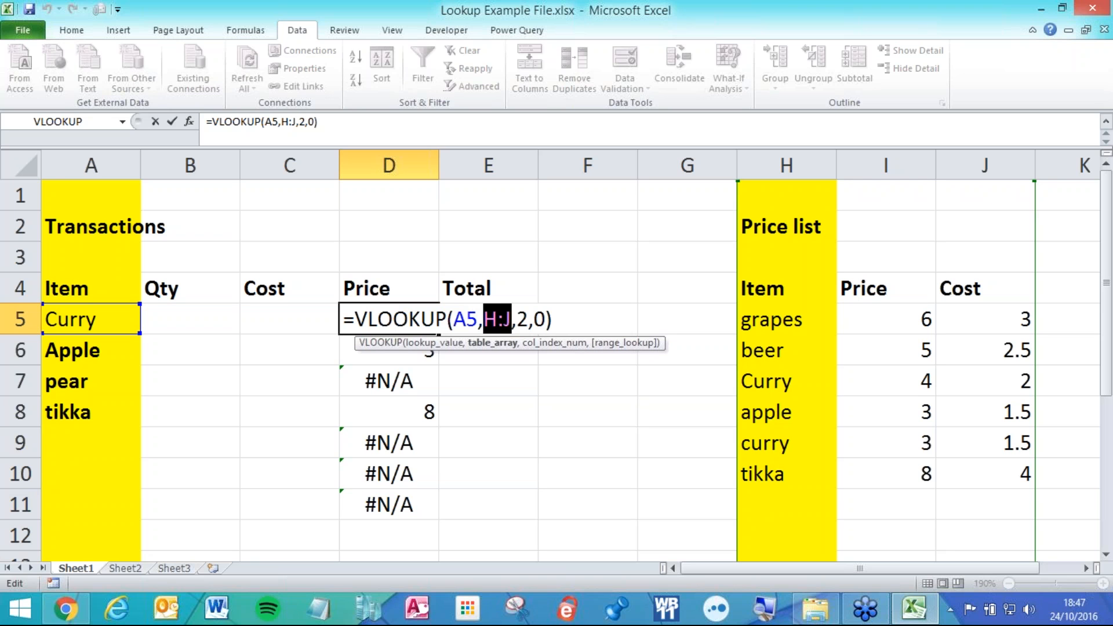
{"action": "key", "text": "BackSpace"}
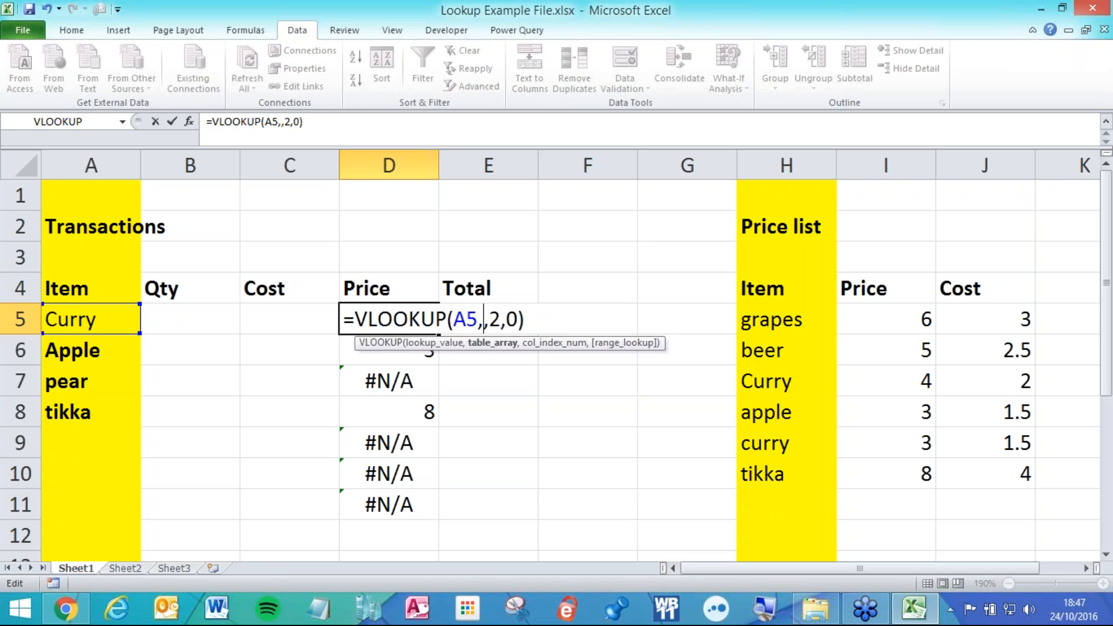
{"action": "left_click_drag", "start_coordinate": [795, 164], "coordinate": [968, 147]}
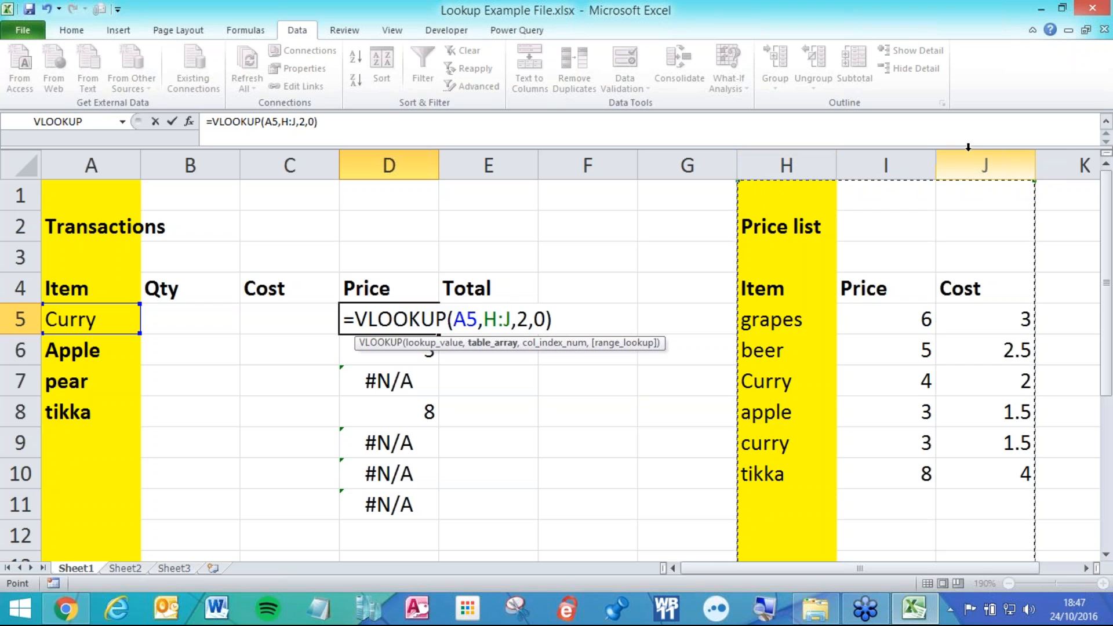
{"action": "key", "text": "BackSpace"}
{"action": "key", "text": "BackSpace"}
{"action": "key", "text": "BackSpace"}
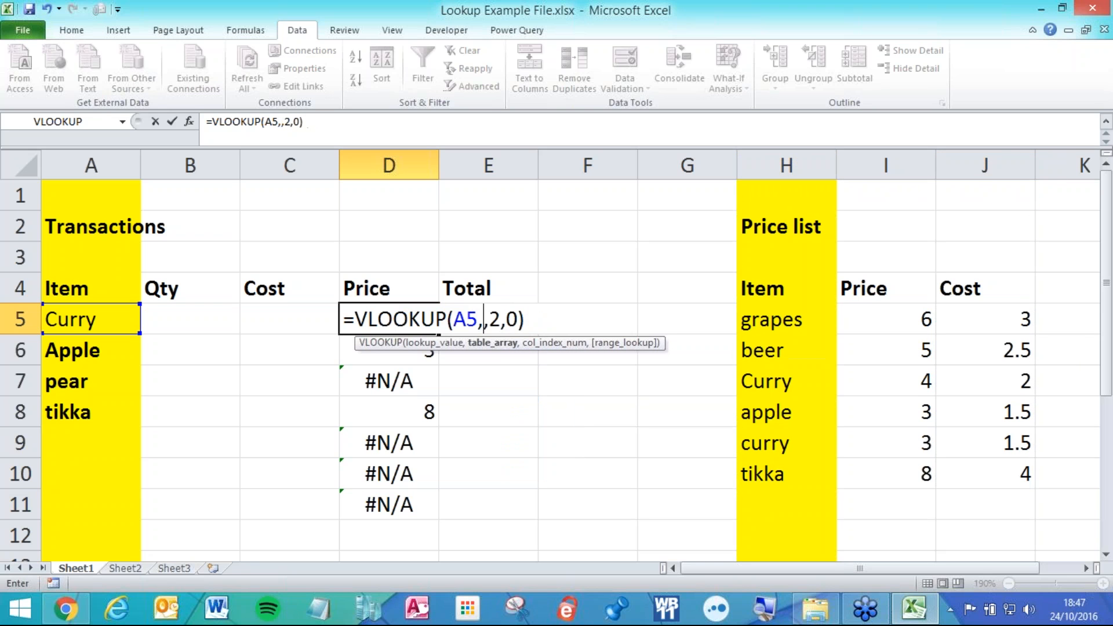
{"action": "left_click_drag", "start_coordinate": [784, 307], "coordinate": [1013, 537]}
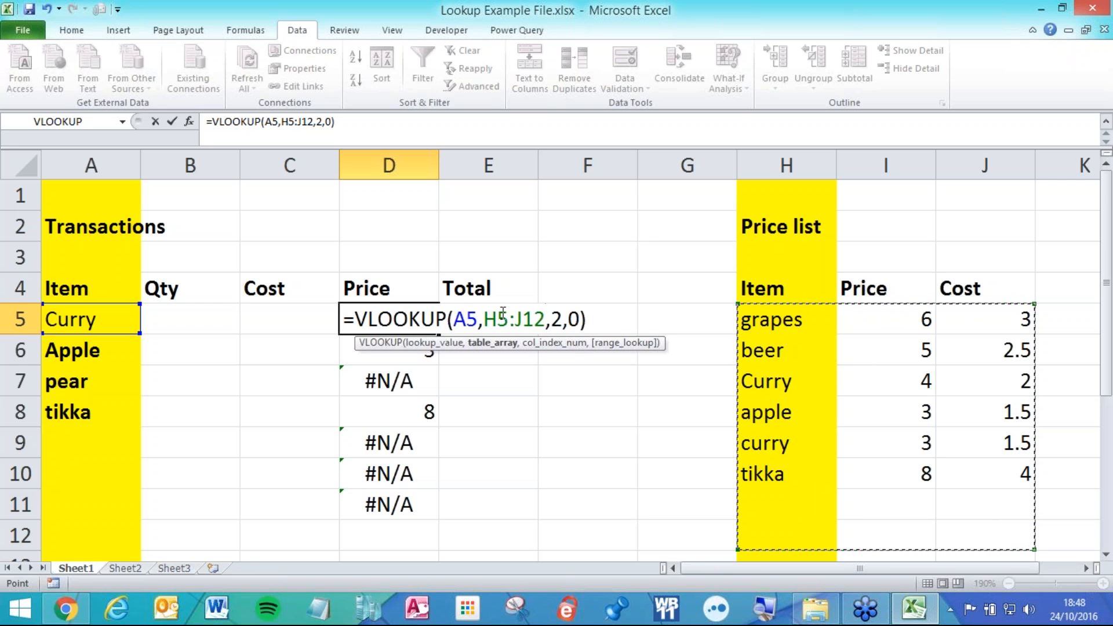
Make the range absolute as $H$5:$J$12 and commit the formula, still returning 4.
{"action": "left_click_drag", "start_coordinate": [502, 316], "coordinate": [525, 318]}
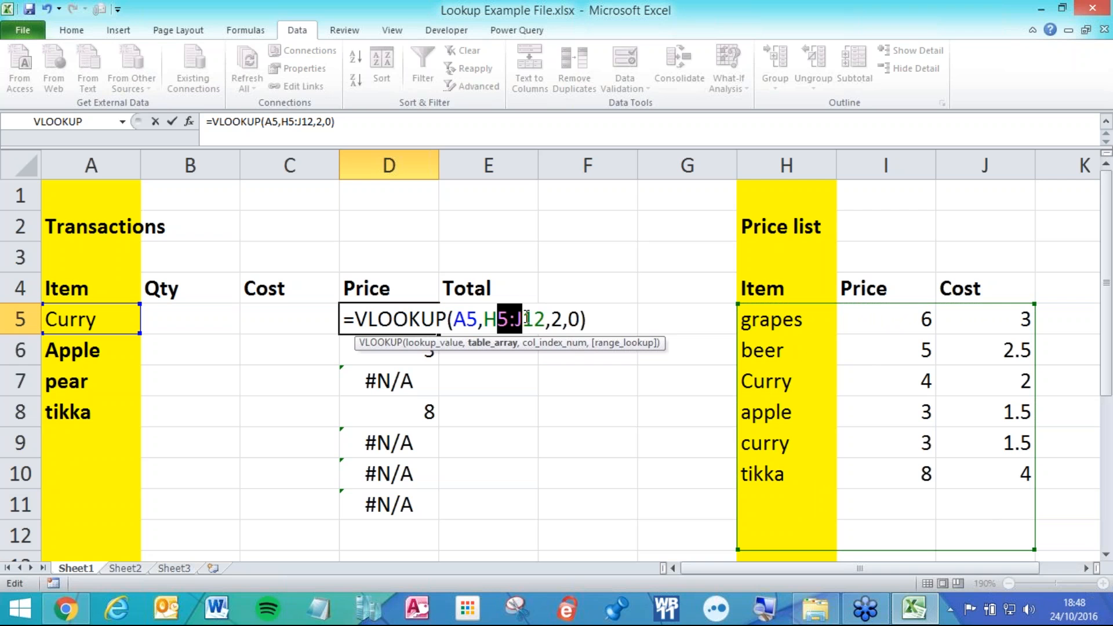
{"action": "key", "text": "F4"}
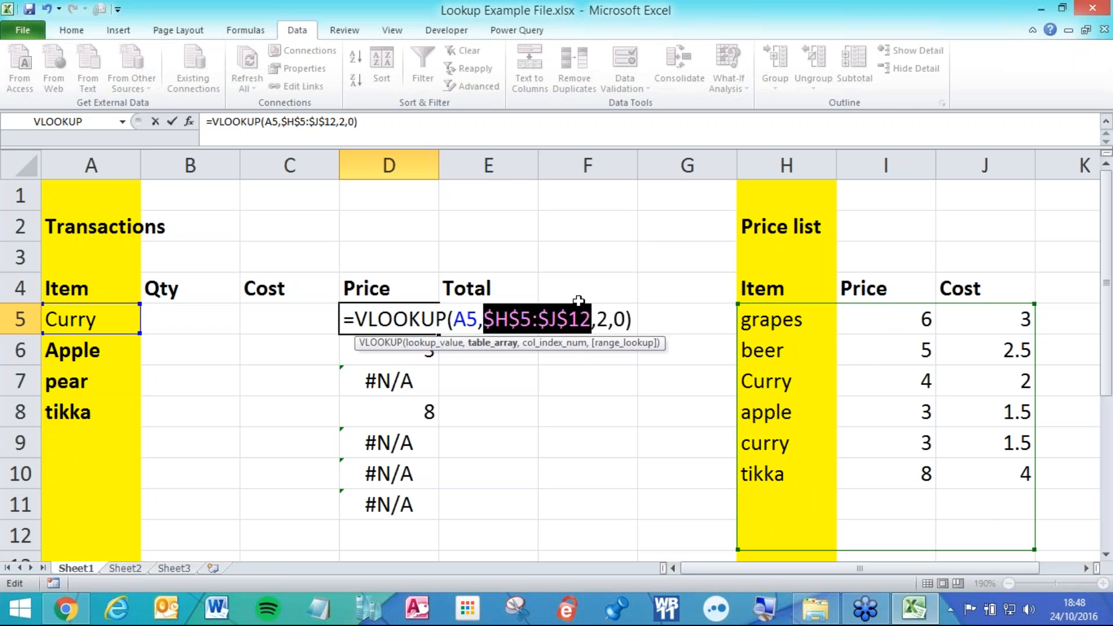
{"action": "key", "text": "F4"}
{"action": "key", "text": "F4"}
{"action": "key", "text": "F4"}
{"action": "left_click", "coordinate": [534, 319]}
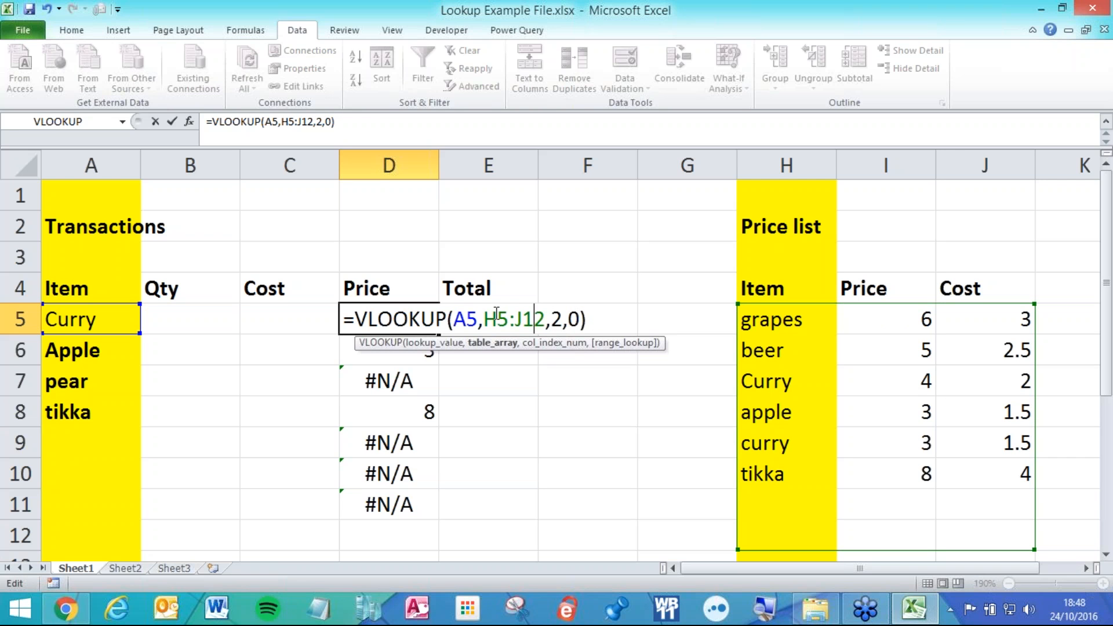
{"action": "left_click_drag", "start_coordinate": [501, 313], "coordinate": [529, 318]}
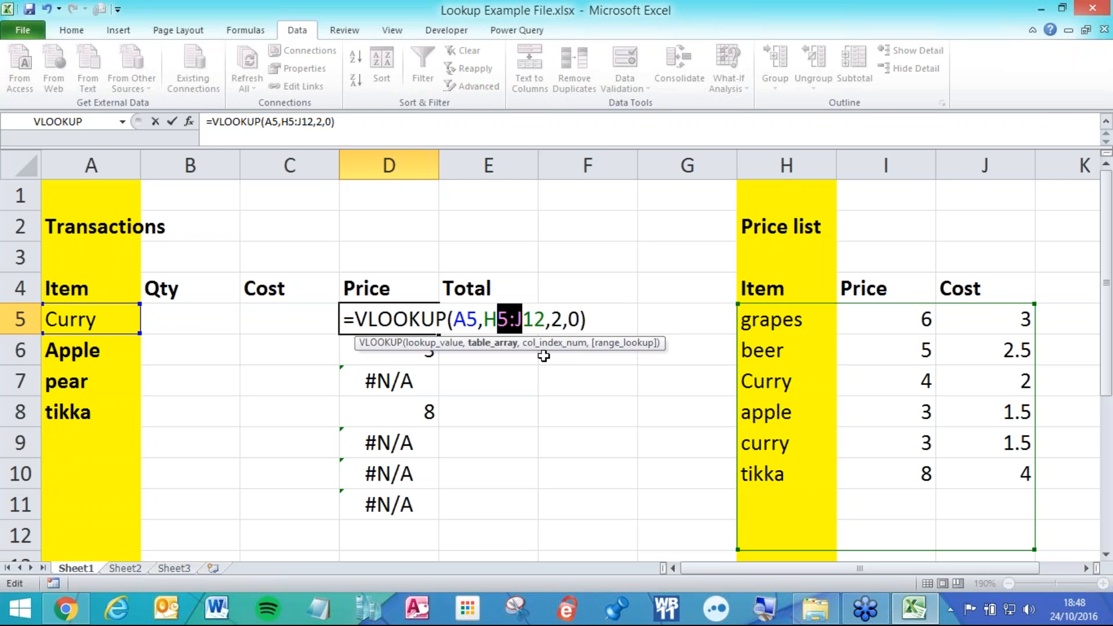
{"action": "key", "text": "F4"}
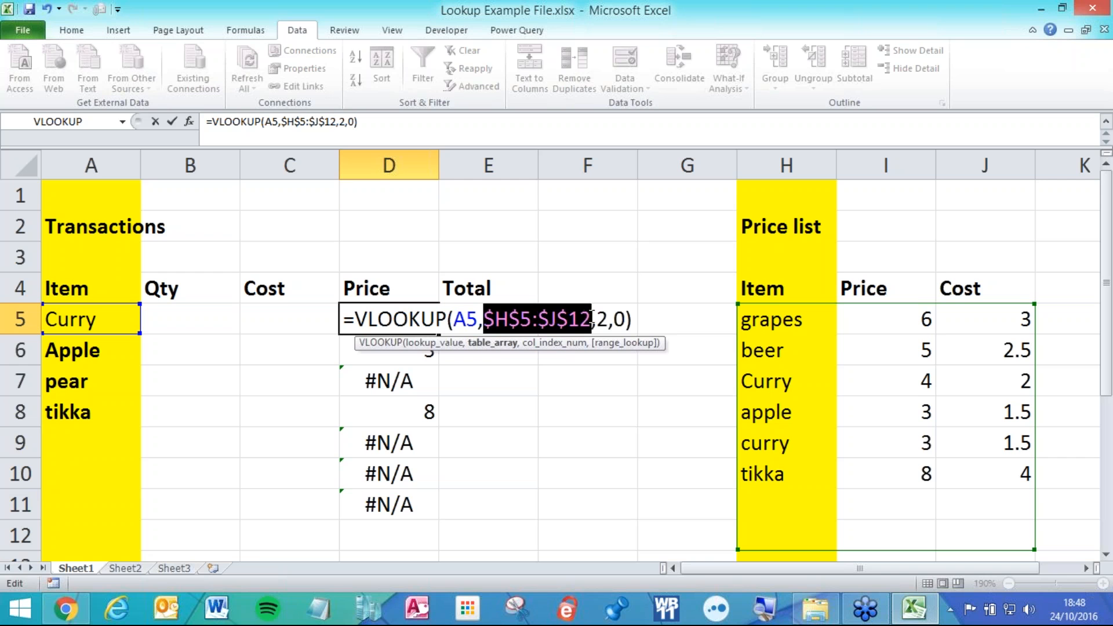
{"action": "key", "text": "Right"}
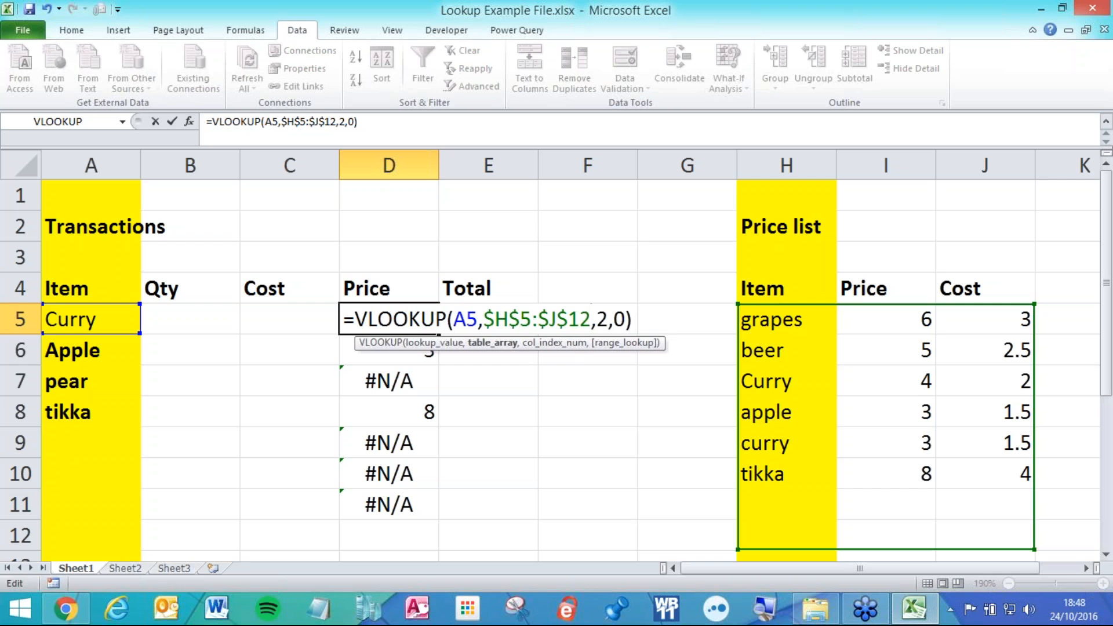
{"action": "key", "text": "Return"}
Copy Curry's Price formula down to row 11 and review the pear and tikka results.
{"action": "left_click", "coordinate": [428, 323]}
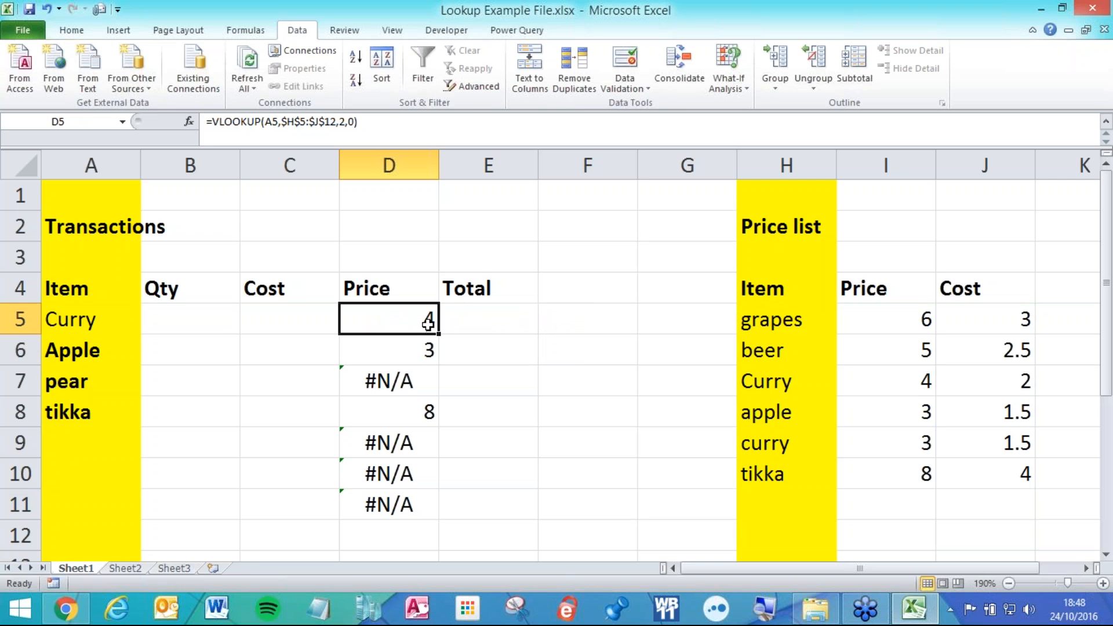
{"action": "left_click_drag", "start_coordinate": [439, 335], "coordinate": [439, 518]}
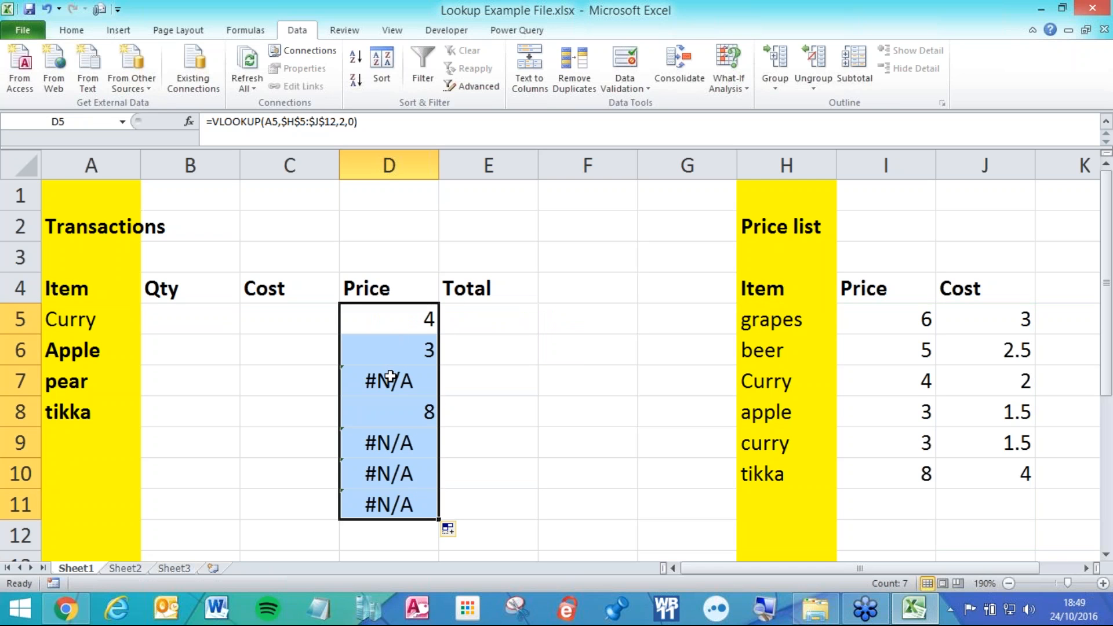
{"action": "left_click", "coordinate": [387, 332]}
{"action": "double_click", "coordinate": [387, 333]}
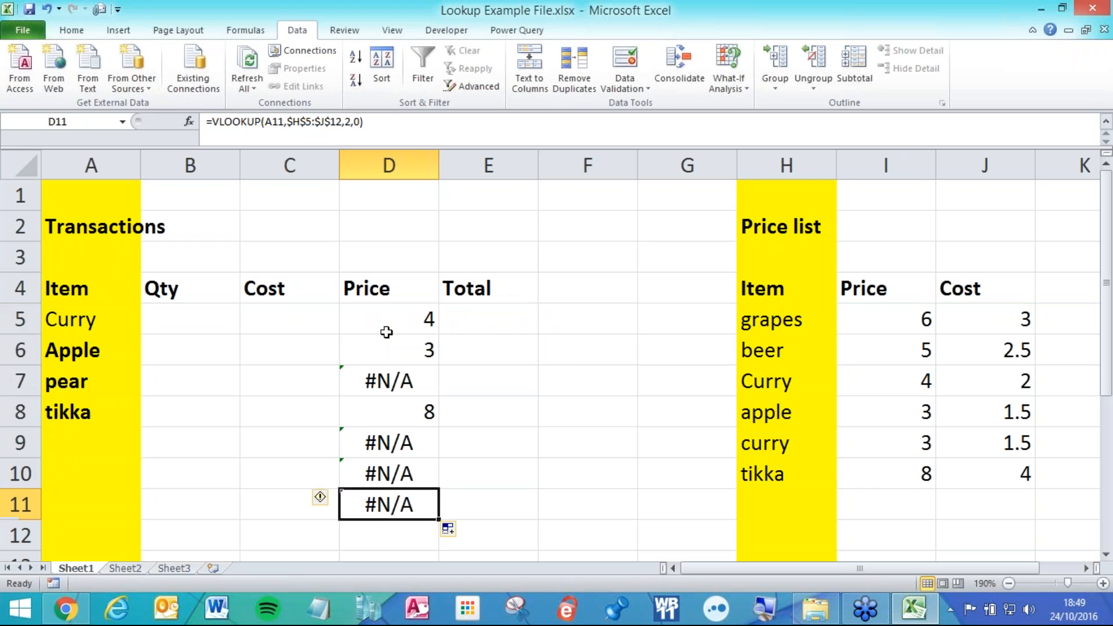
{"action": "double_click", "coordinate": [407, 329]}
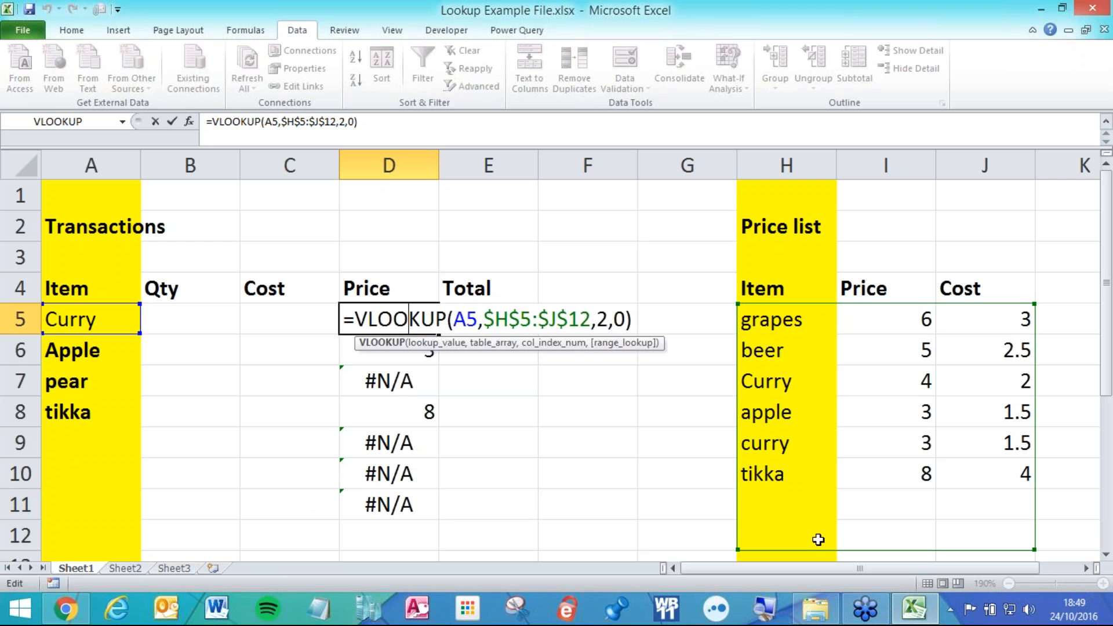
{"action": "key", "text": "ctrl+Return"}
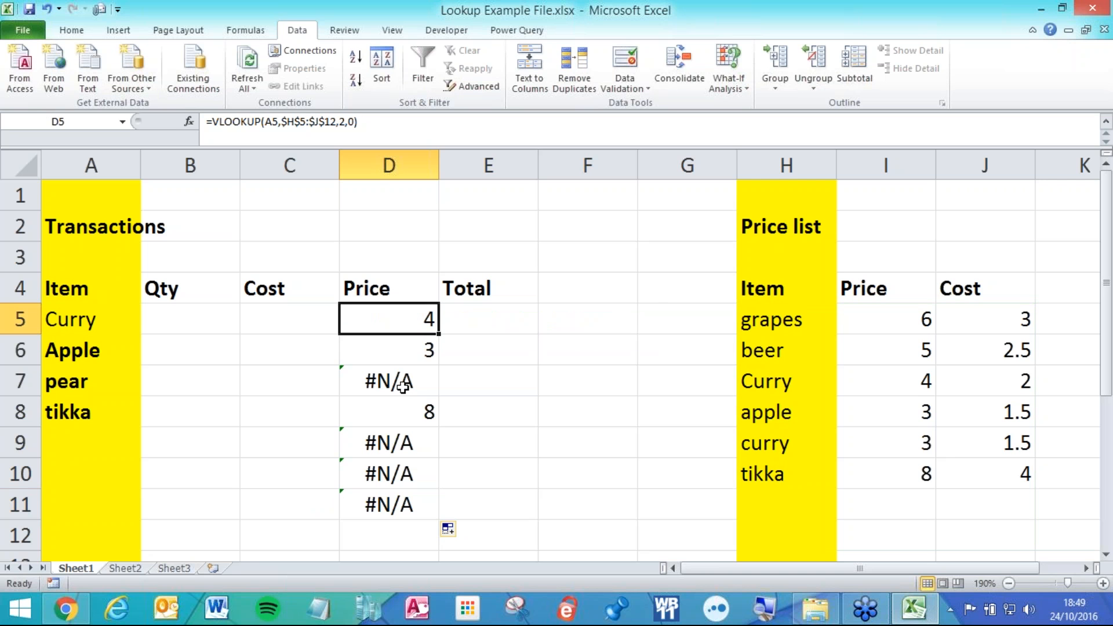
{"action": "left_click_drag", "start_coordinate": [403, 388], "coordinate": [424, 399]}
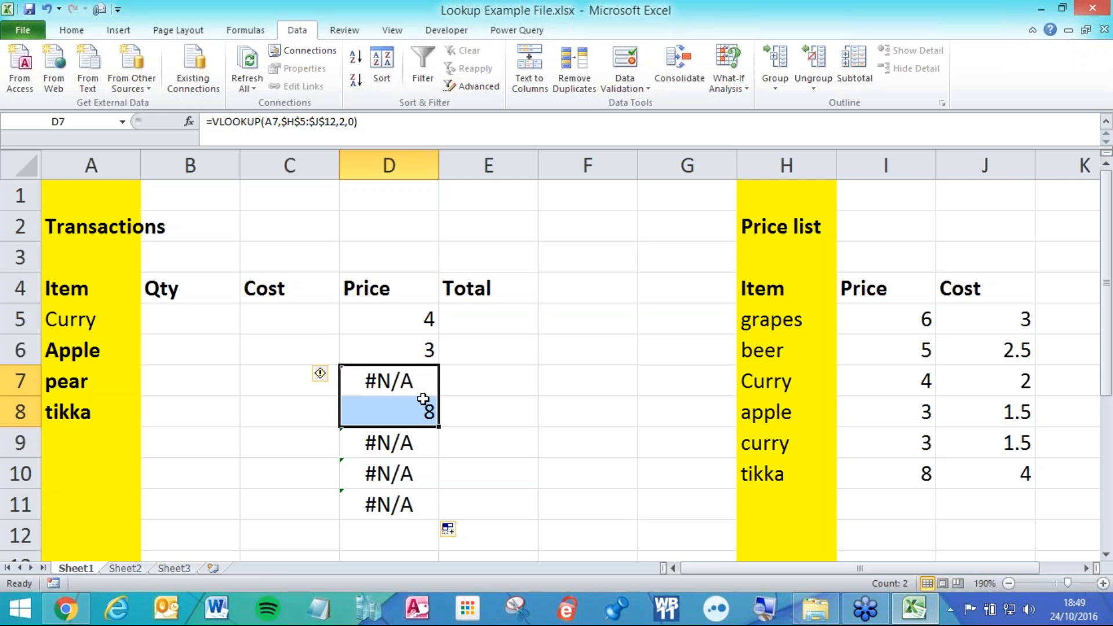
Delete the lookup formulas from Price cells D5:D11.
{"action": "left_click_drag", "start_coordinate": [350, 311], "coordinate": [382, 495]}
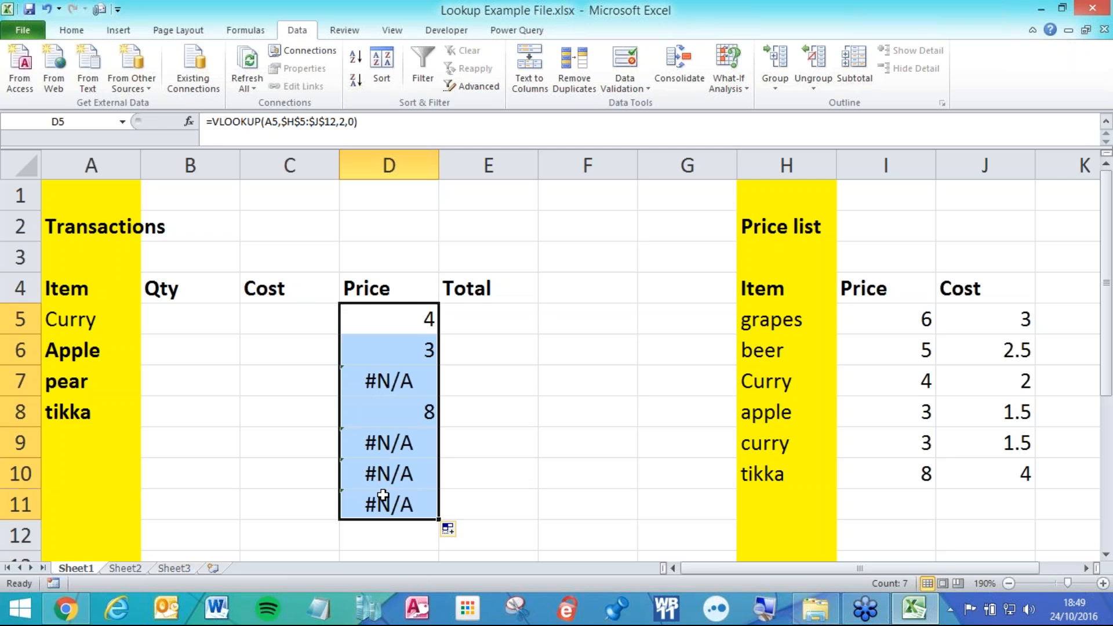
{"action": "key", "text": "Delete"}
{"action": "left_click", "coordinate": [545, 413]}
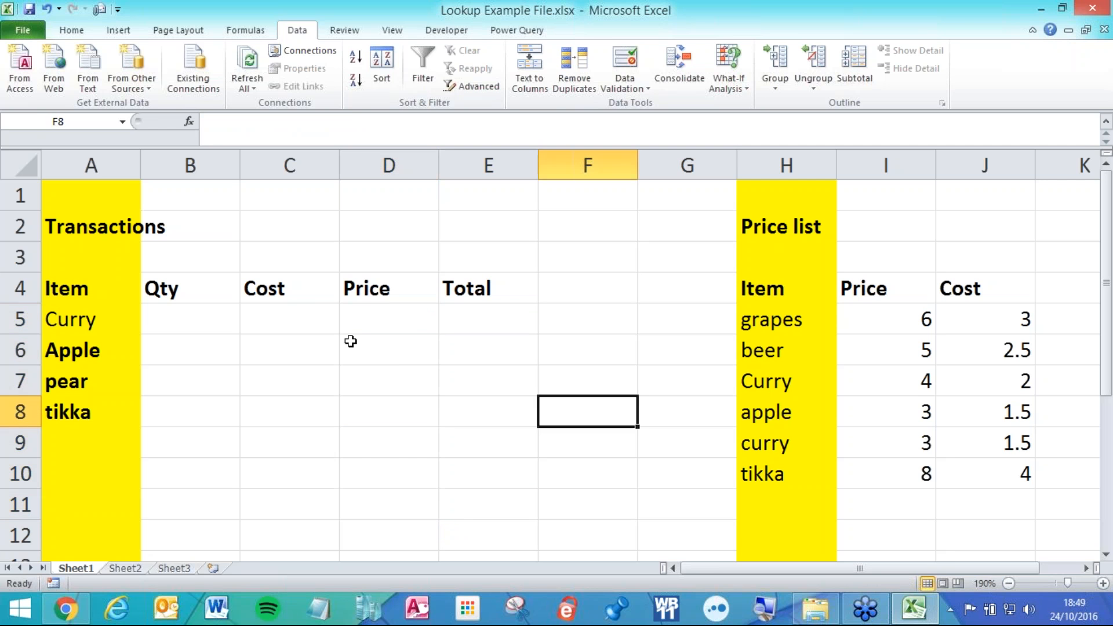
Start a VLOOKUP in C5 with lookup value A5 and absolute table $H$5:$J$12.
{"action": "left_click", "coordinate": [268, 322]}
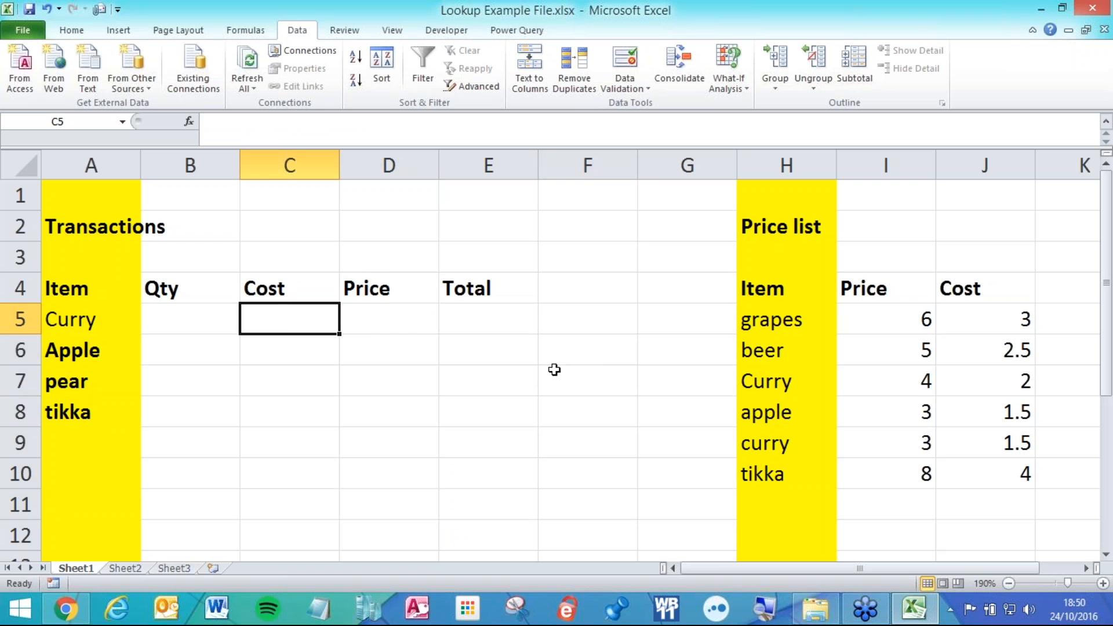
{"action": "type", "text": "="}
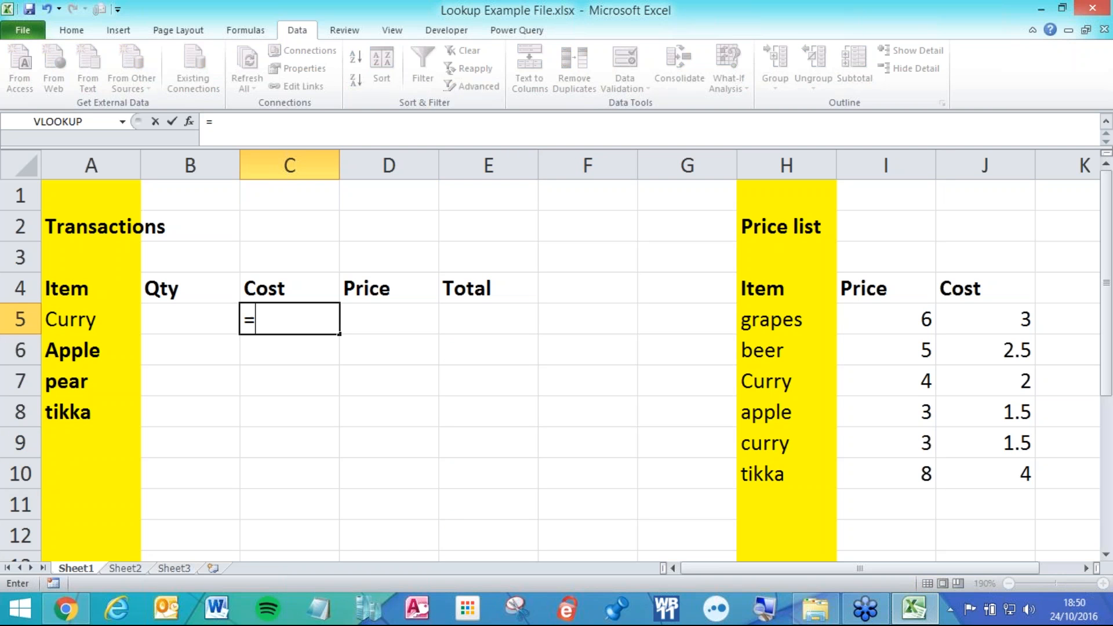
{"action": "type", "text": "vl"}
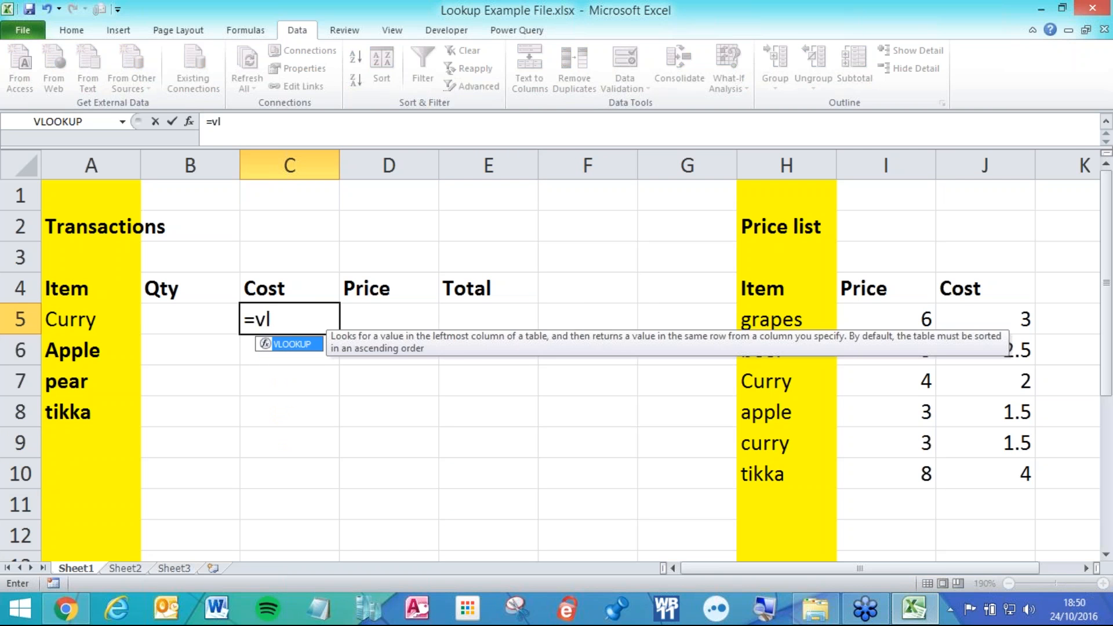
{"action": "key", "text": "Tab"}
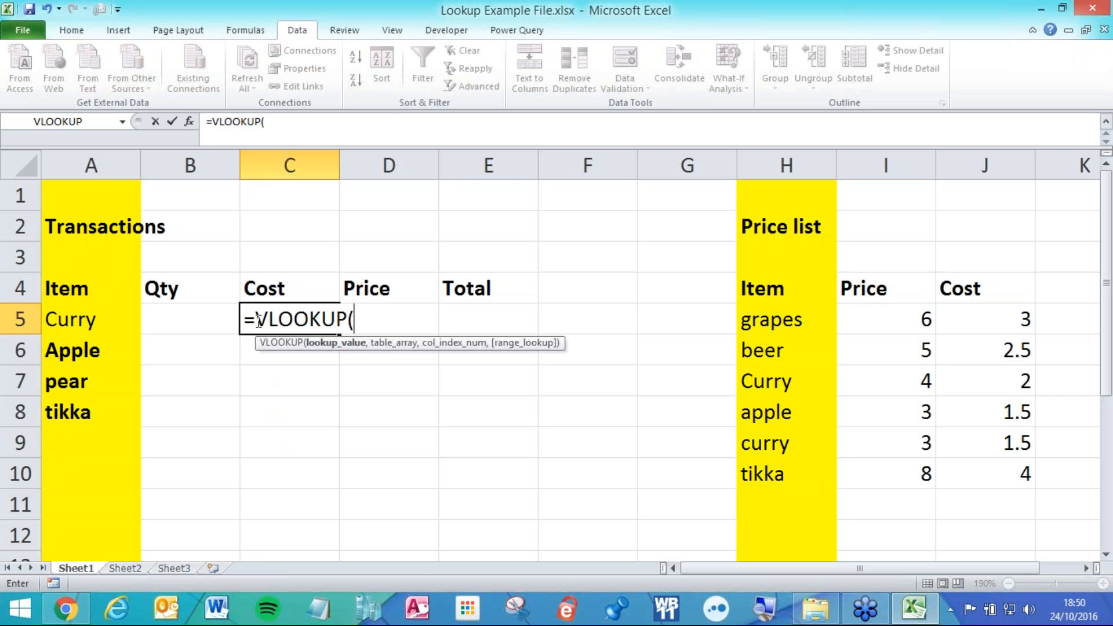
{"action": "left_click", "coordinate": [112, 318]}
{"action": "type", "text": ","}
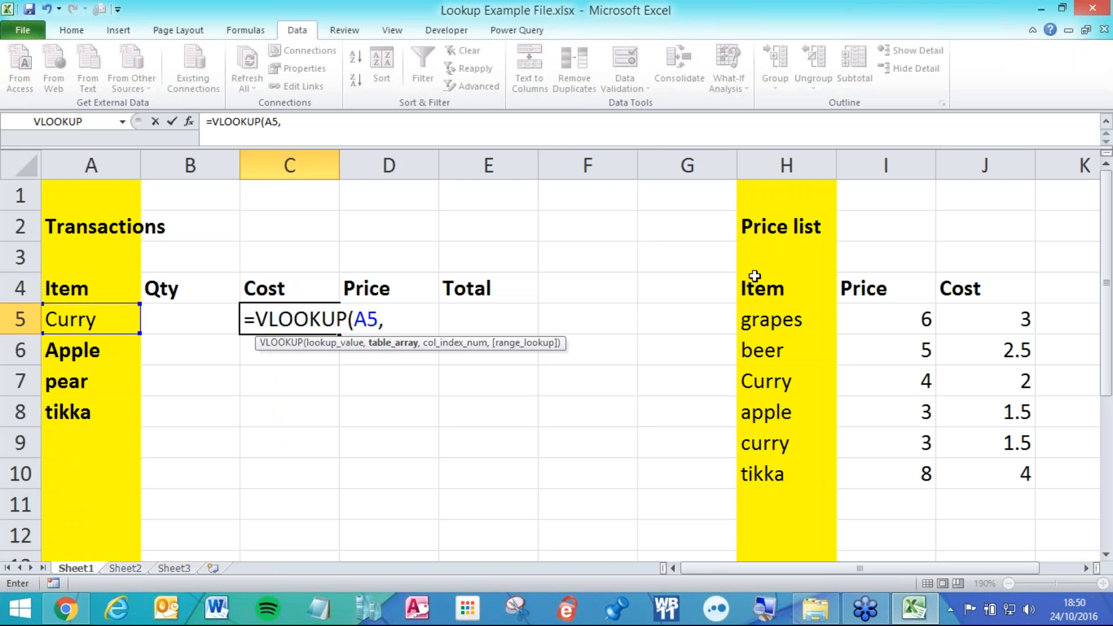
{"action": "left_click_drag", "start_coordinate": [748, 168], "coordinate": [988, 165]}
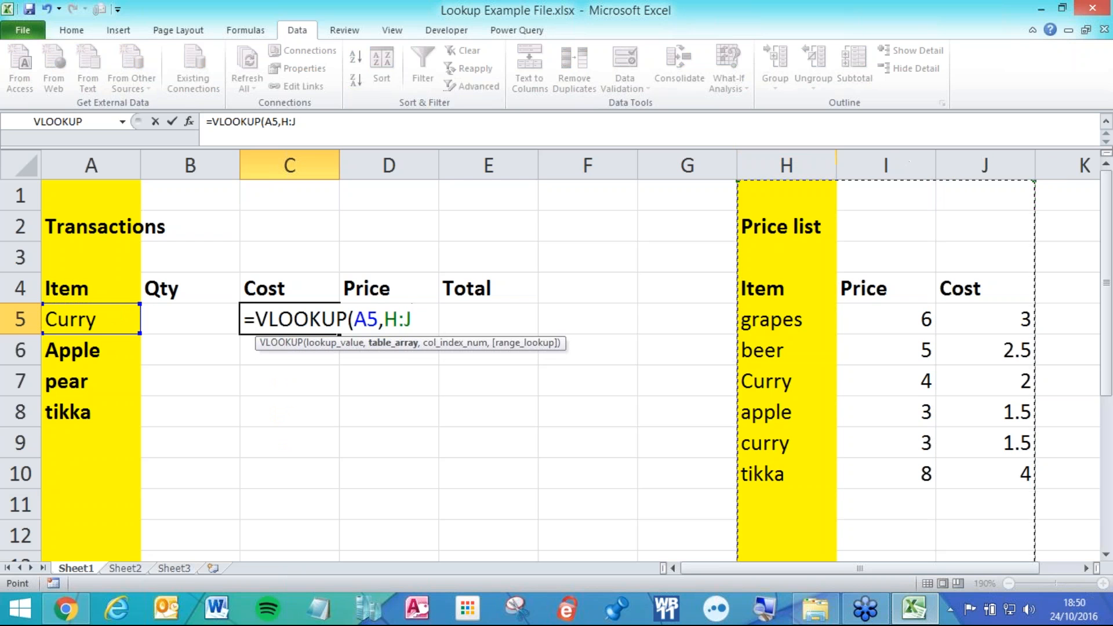
{"action": "left_click_drag", "start_coordinate": [791, 319], "coordinate": [982, 517]}
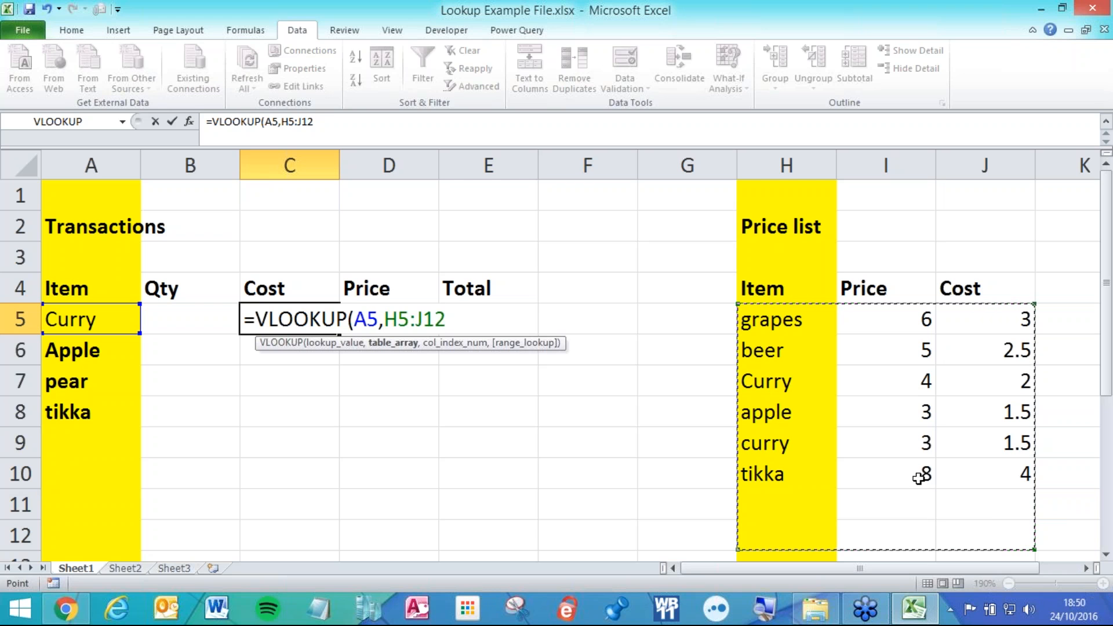
{"action": "key", "text": "F4"}
Finish it with column 3 and exact match 0, then fill the Cost formula down to C8.
{"action": "type", "text": ","}
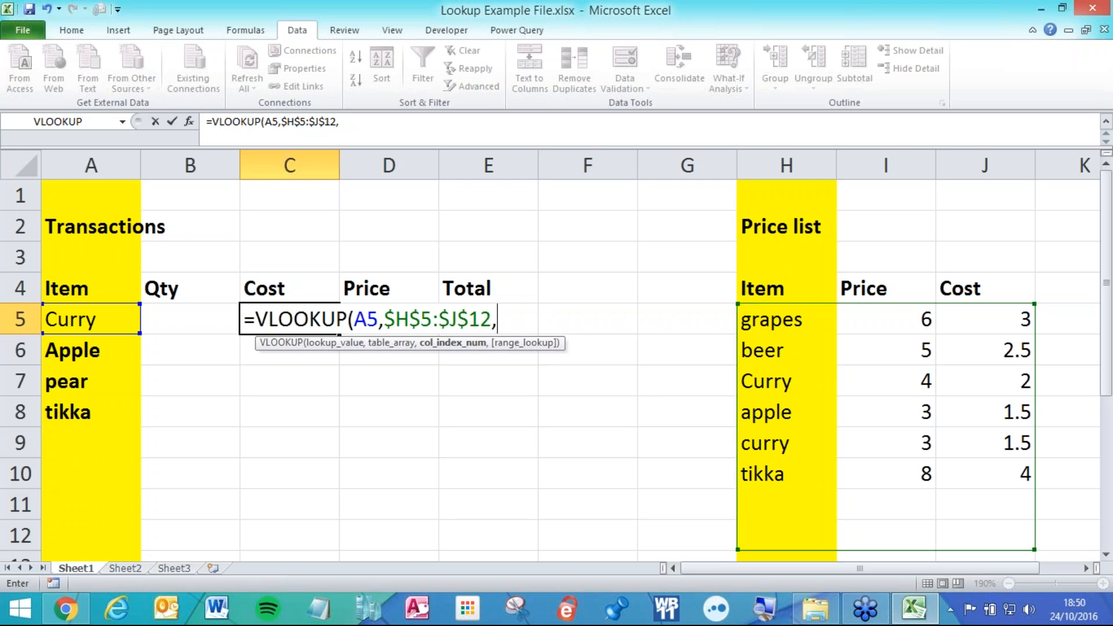
{"action": "type", "text": "3"}
{"action": "type", "text": ","}
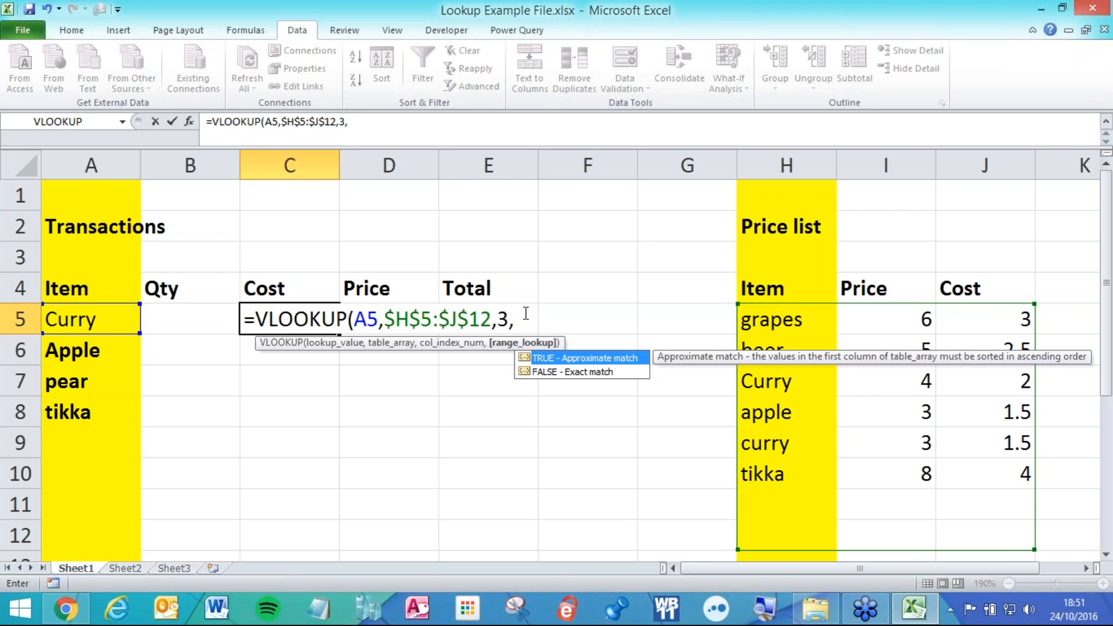
{"action": "type", "text": "0)"}
{"action": "key", "text": "Return"}
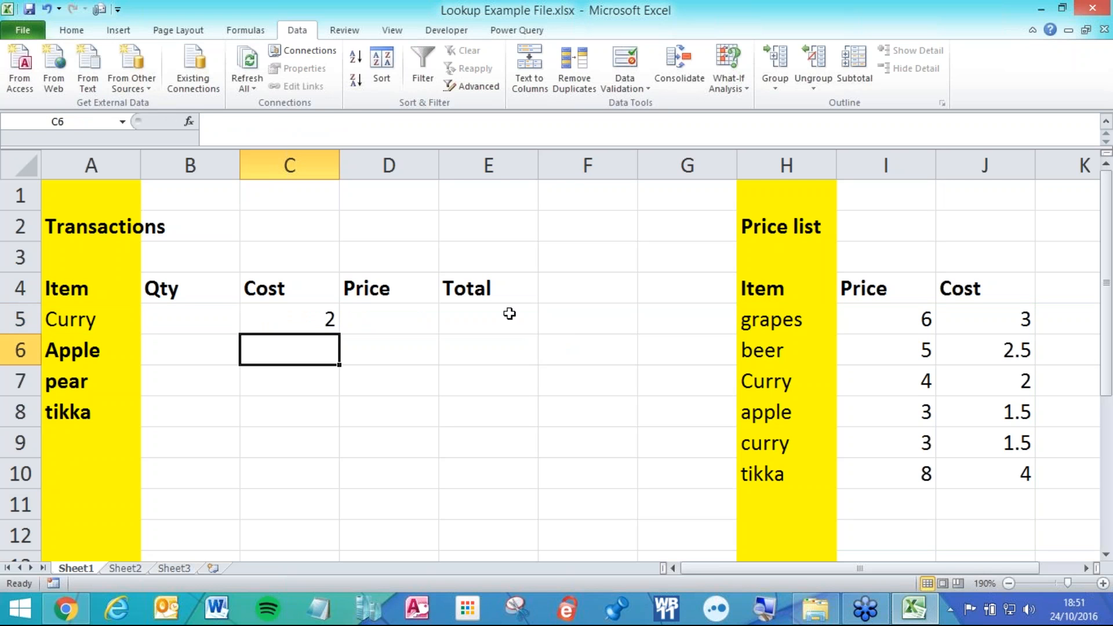
{"action": "left_click", "coordinate": [326, 319]}
{"action": "left_click_drag", "start_coordinate": [338, 334], "coordinate": [334, 434]}
Start a VLOOKUP in Price cell D5 on A5 with absolute range $H$5:$J$12.
{"action": "left_click", "coordinate": [377, 315]}
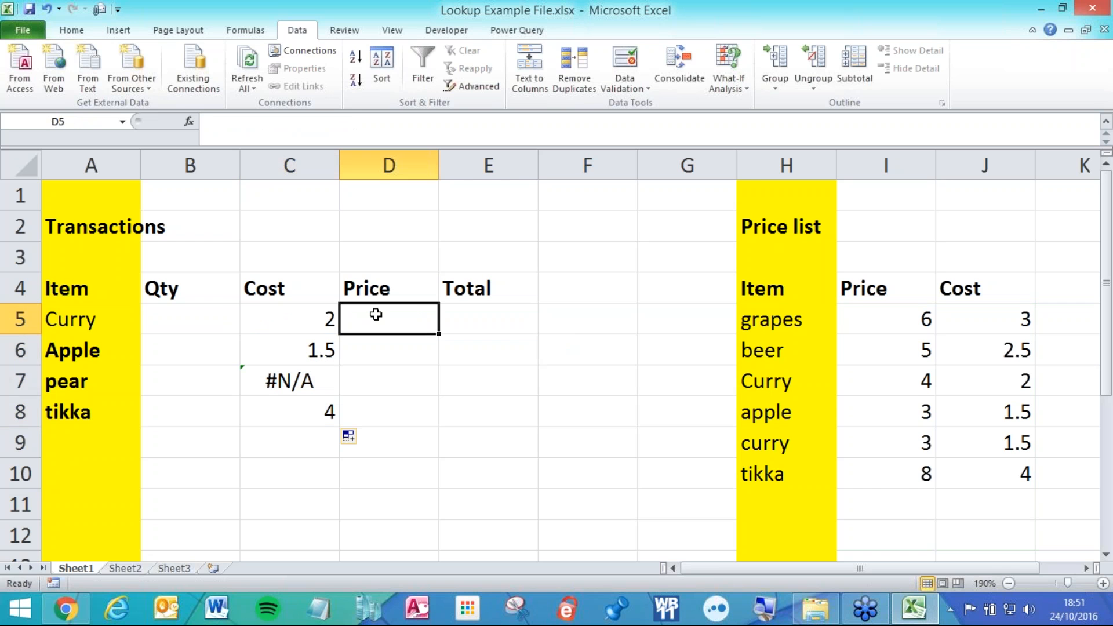
{"action": "type", "text": "=vl"}
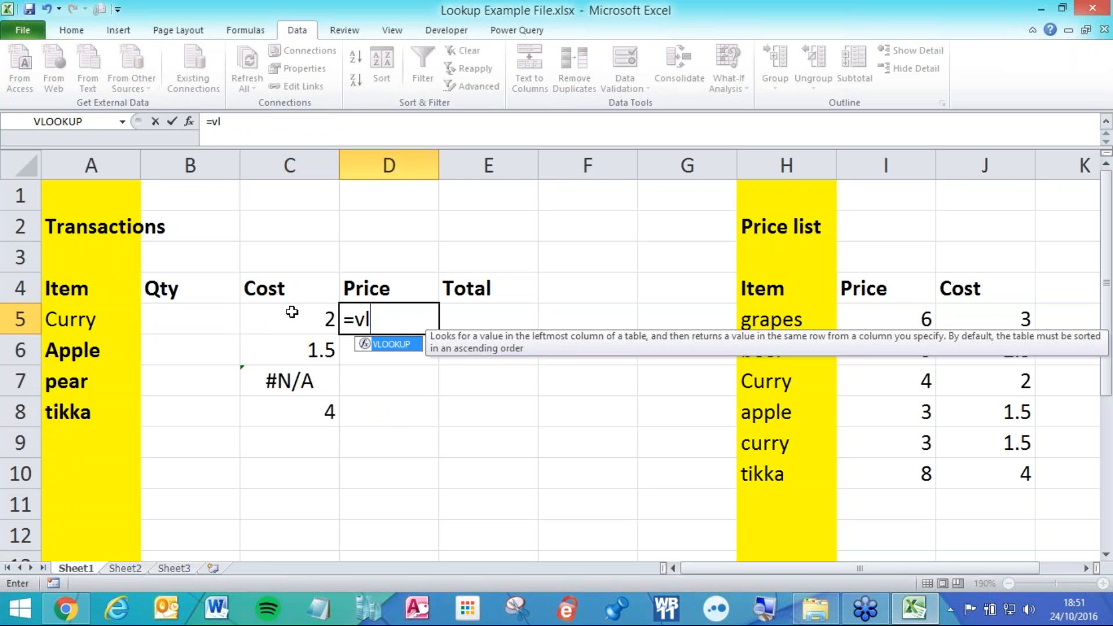
{"action": "key", "text": "Tab"}
{"action": "left_click", "coordinate": [116, 322]}
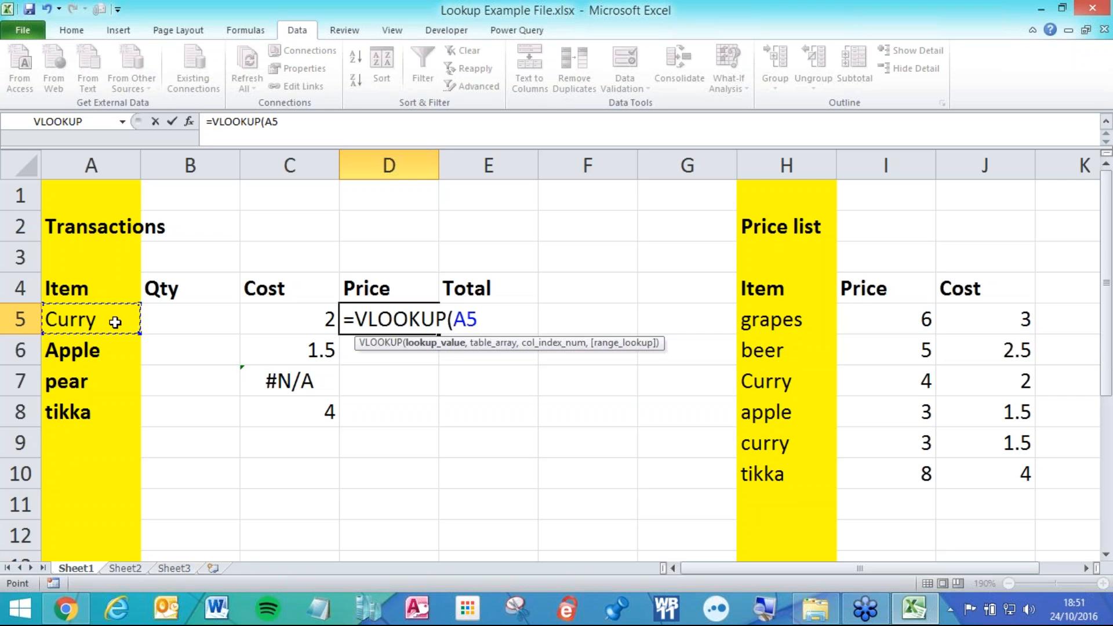
{"action": "type", "text": ","}
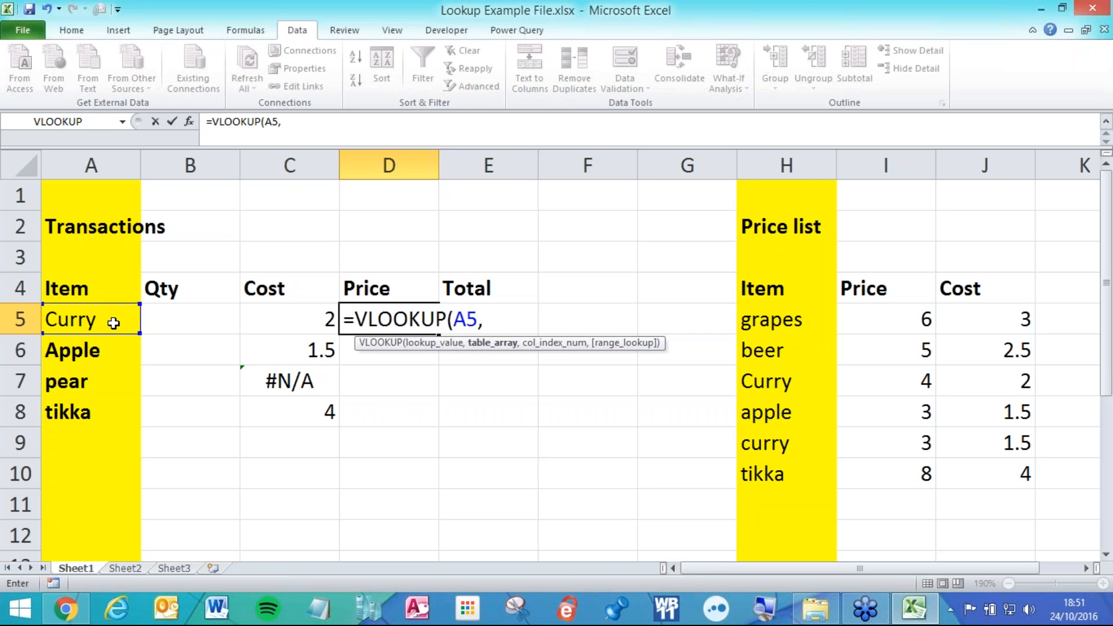
{"action": "left_click_drag", "start_coordinate": [753, 319], "coordinate": [961, 534]}
{"action": "key", "text": "F4"}
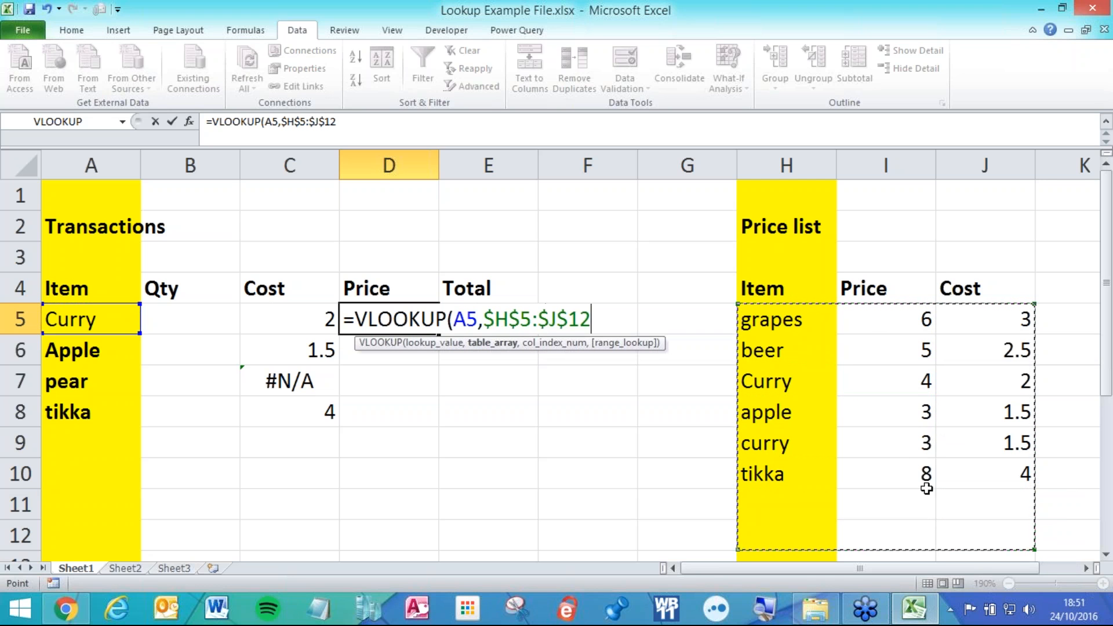
Complete it with column 2 and exact match (,2,0), returning 4, and reselect D5.
{"action": "type", "text": ","}
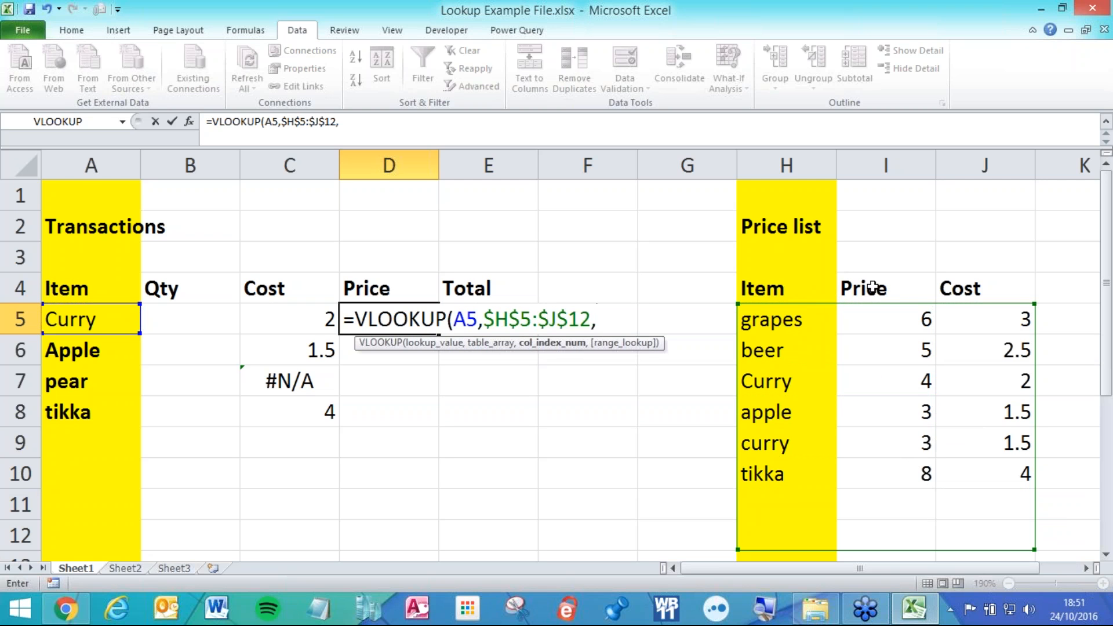
{"action": "type", "text": "2"}
{"action": "type", "text": ",0)"}
{"action": "key", "text": "Return"}
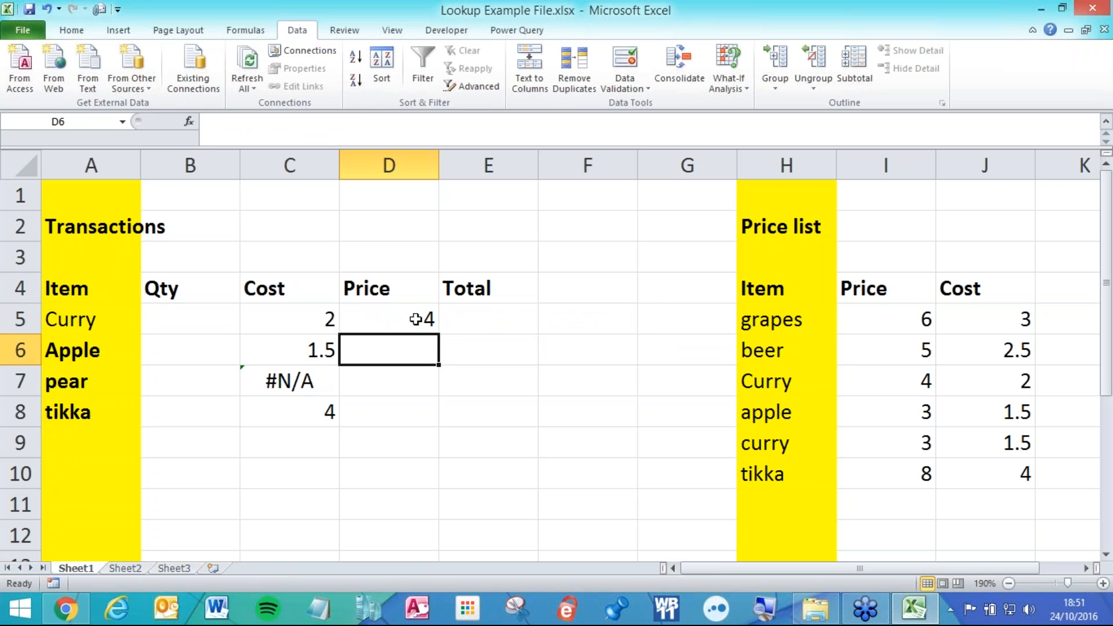
{"action": "left_click", "coordinate": [419, 321]}
{"action": "left_click", "coordinate": [441, 337]}
{"action": "left_click", "coordinate": [433, 329]}
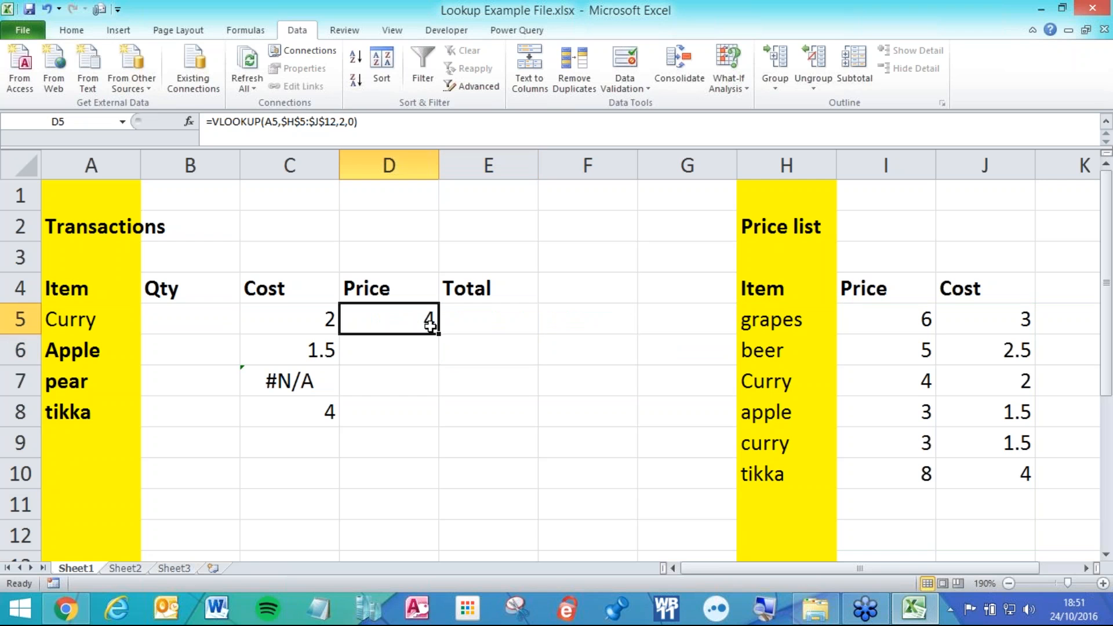
Copy D5's Price formula down to D9, then clear all lookup results in C5:D9.
{"action": "left_click_drag", "start_coordinate": [439, 334], "coordinate": [436, 453]}
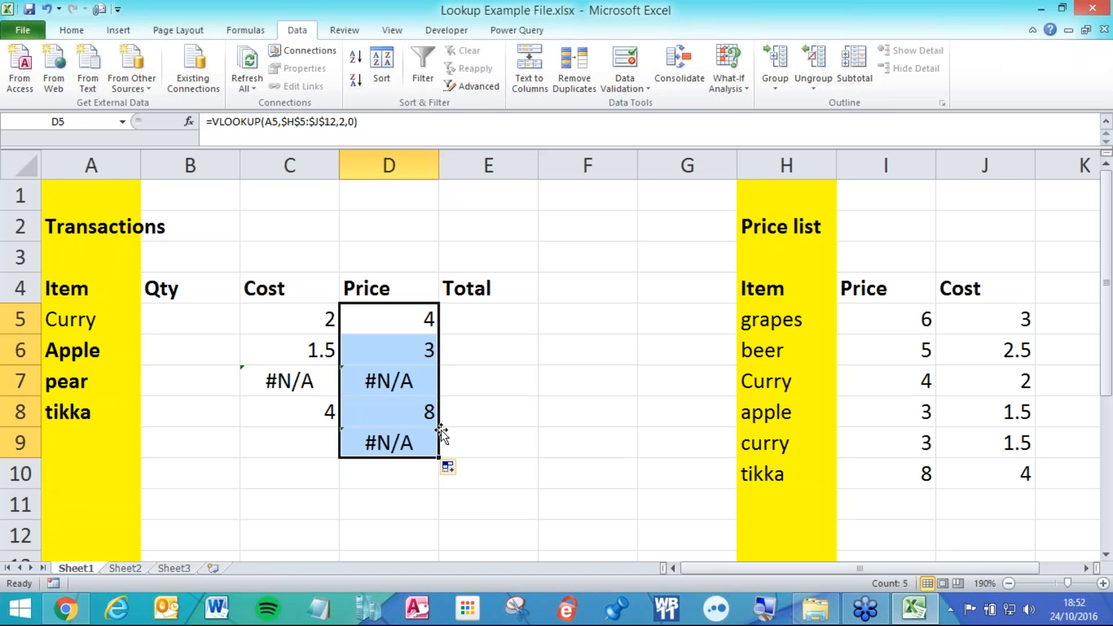
{"action": "left_click_drag", "start_coordinate": [301, 318], "coordinate": [432, 450]}
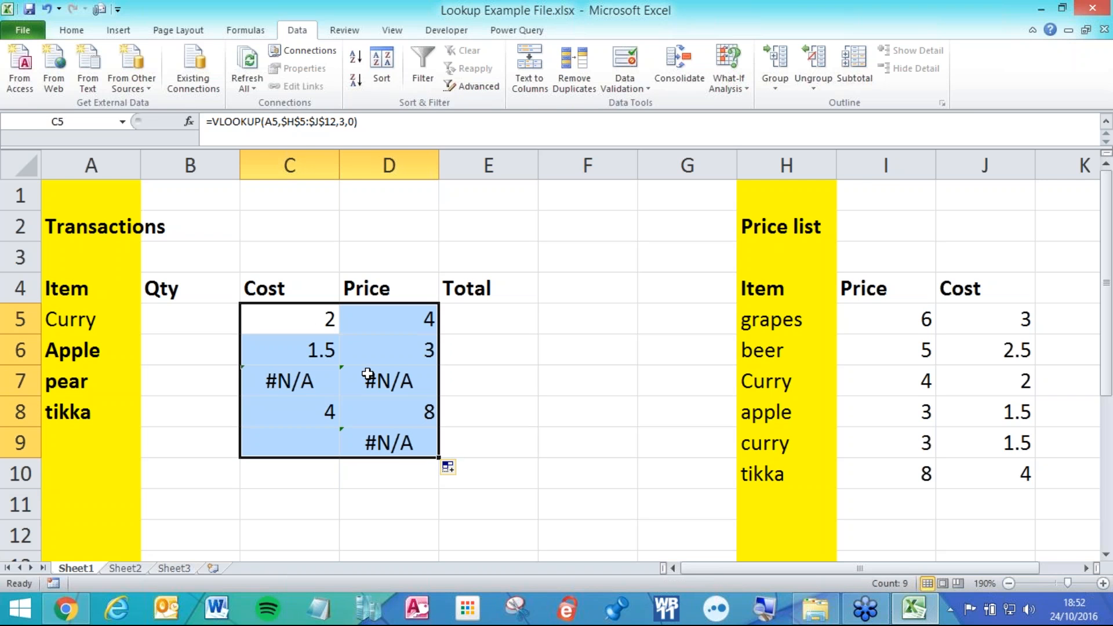
{"action": "key", "text": "Delete"}
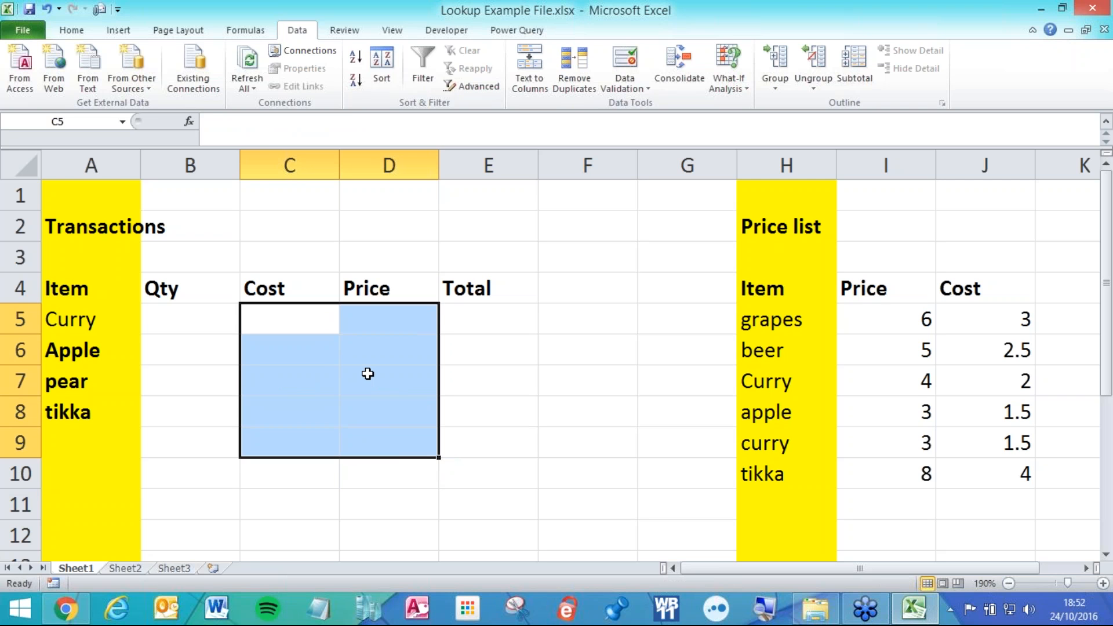
{"action": "left_click", "coordinate": [323, 348]}
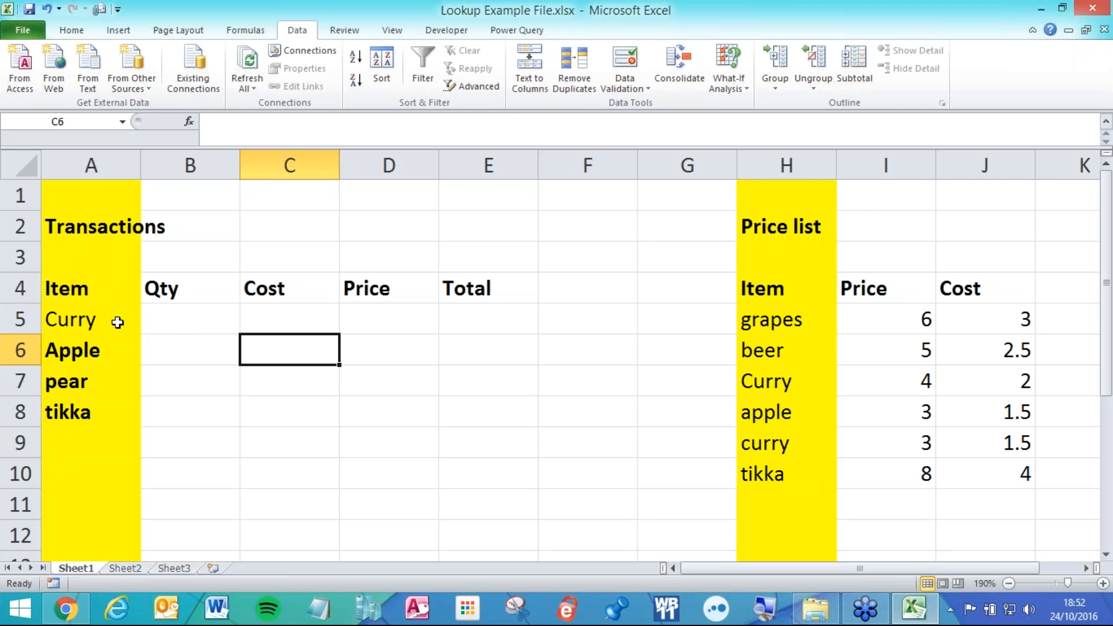
{"action": "left_click", "coordinate": [81, 318]}
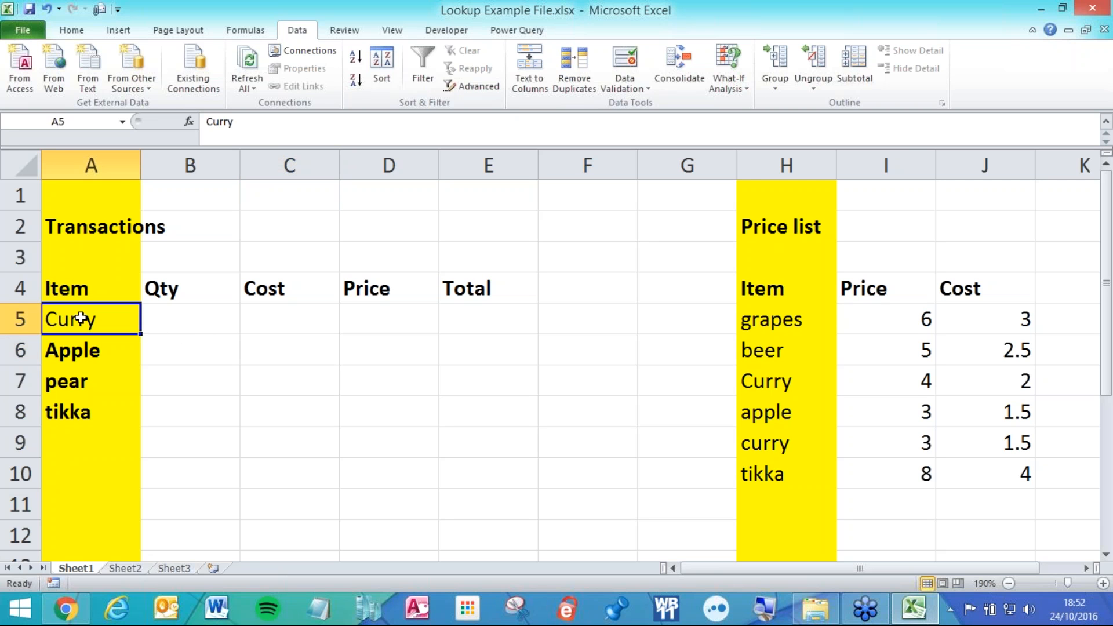
{"action": "left_click_drag", "start_coordinate": [749, 318], "coordinate": [773, 473]}
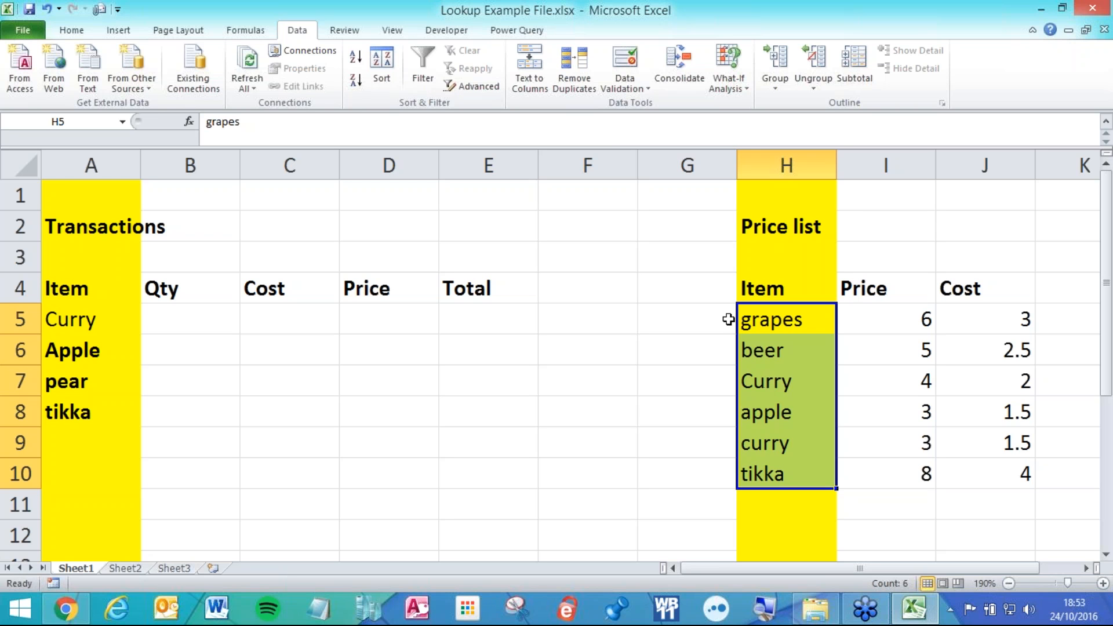
{"action": "left_click_drag", "start_coordinate": [751, 289], "coordinate": [969, 294]}
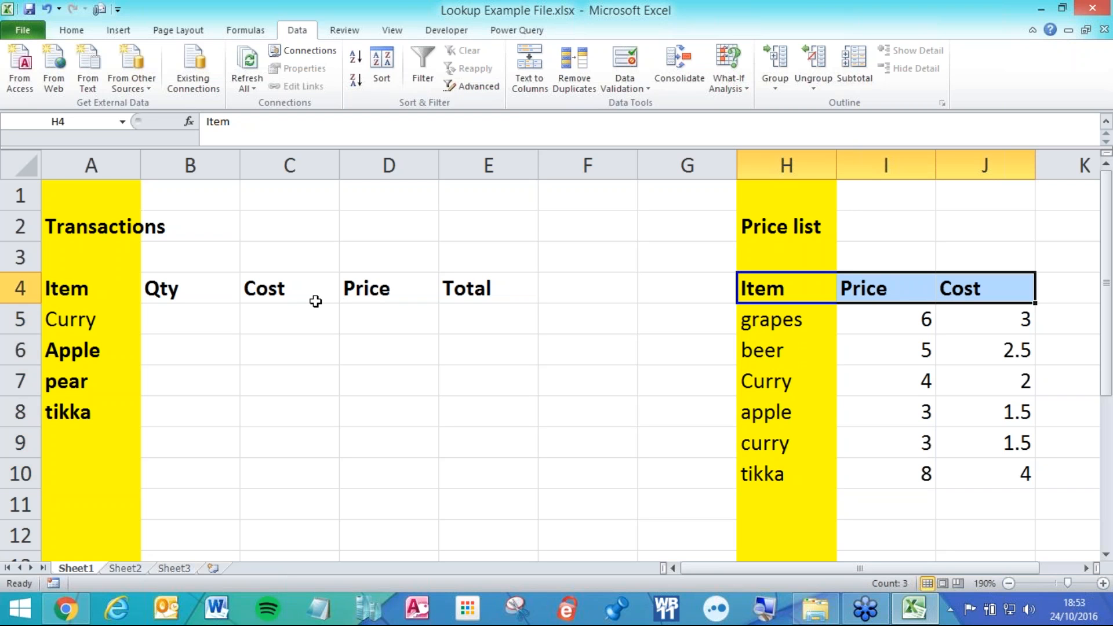
{"action": "left_click", "coordinate": [288, 313]}
{"action": "left_click_drag", "start_coordinate": [288, 288], "coordinate": [278, 430]}
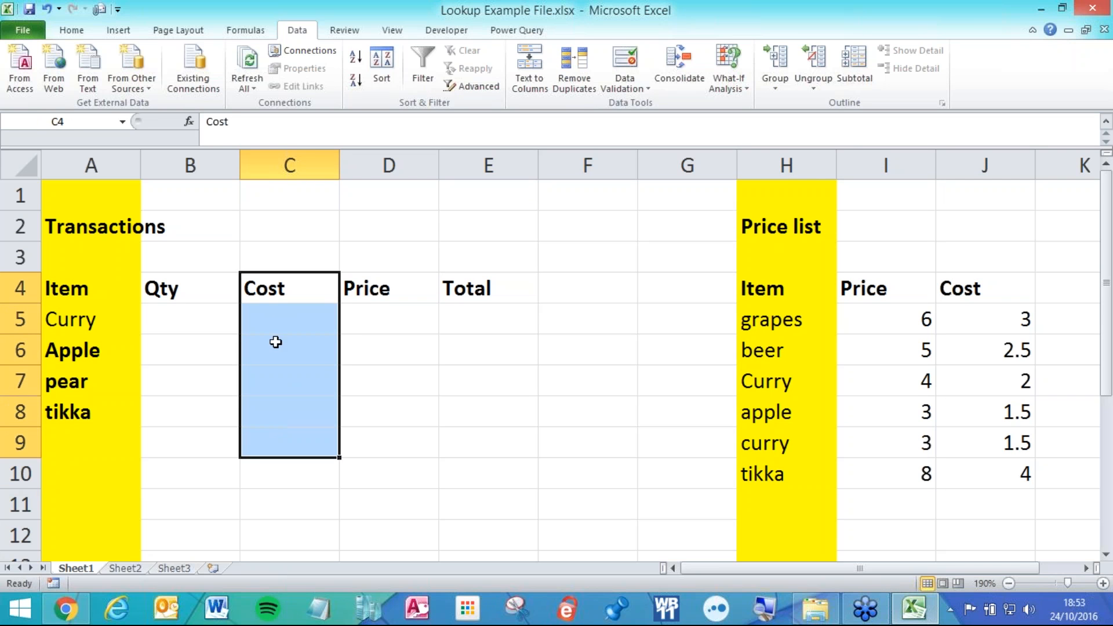
{"action": "left_click", "coordinate": [275, 300]}
{"action": "left_click_drag", "start_coordinate": [776, 289], "coordinate": [952, 291]}
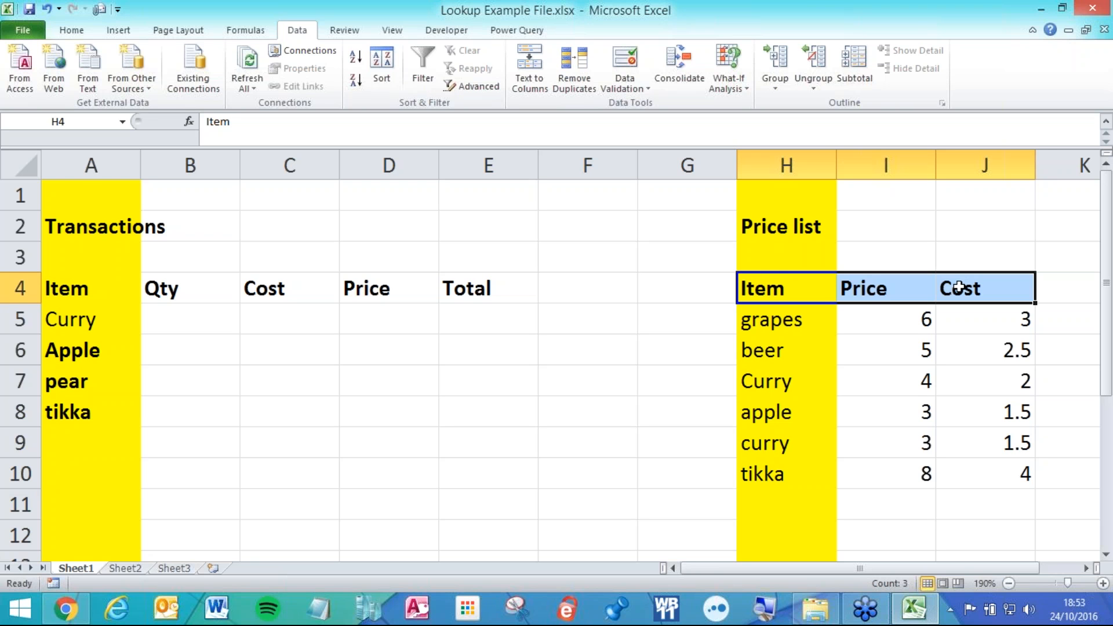
{"action": "left_click", "coordinate": [223, 346]}
{"action": "left_click_drag", "start_coordinate": [823, 316], "coordinate": [823, 465]}
{"action": "left_click_drag", "start_coordinate": [786, 432], "coordinate": [900, 444]}
{"action": "left_click", "coordinate": [281, 316]}
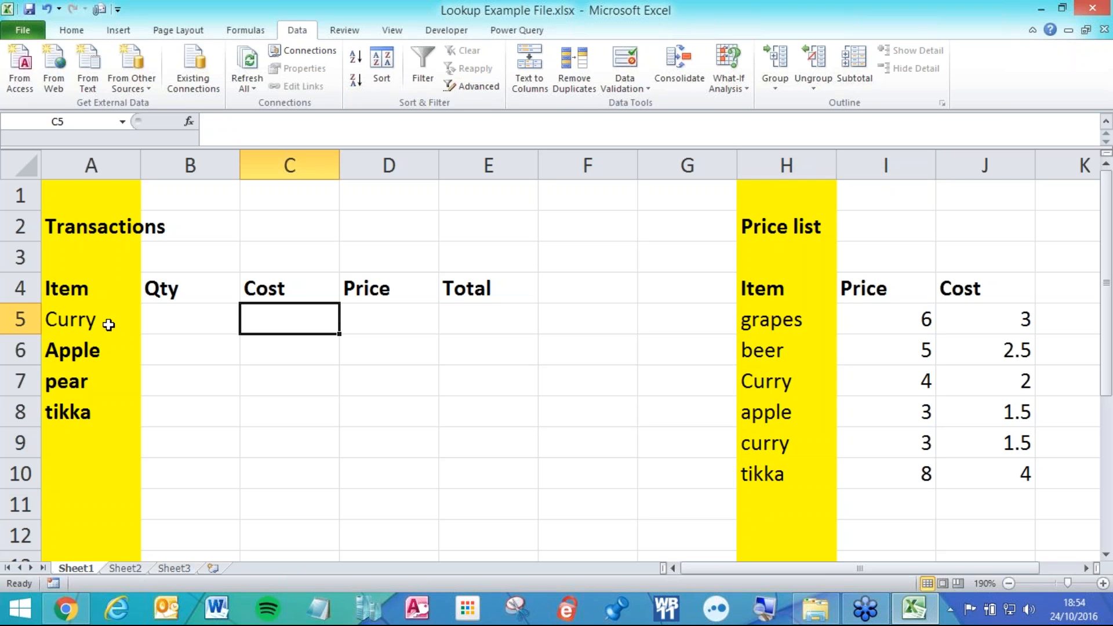
{"action": "left_click_drag", "start_coordinate": [817, 319], "coordinate": [994, 437]}
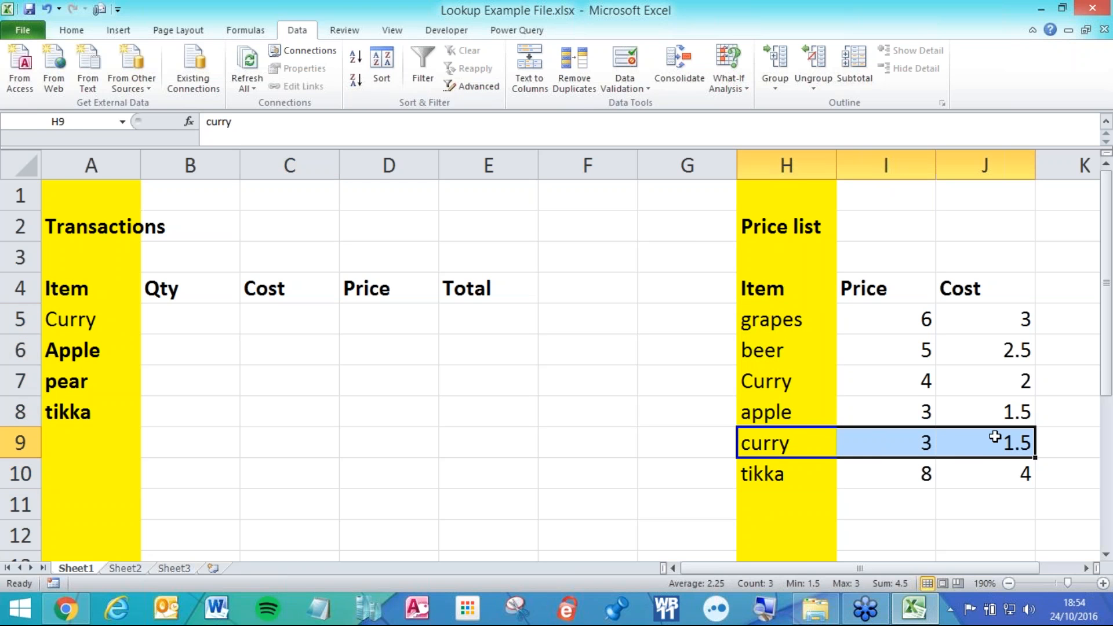
{"action": "left_click", "coordinate": [995, 436]}
{"action": "left_click", "coordinate": [910, 429]}
{"action": "left_click", "coordinate": [1005, 436]}
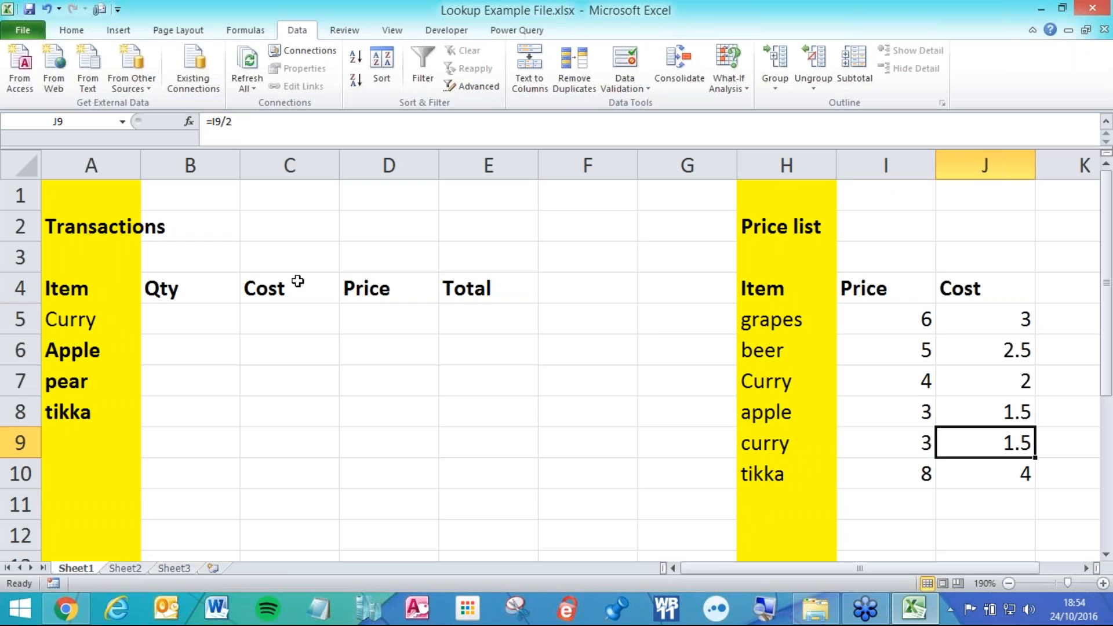
{"action": "left_click", "coordinate": [300, 318]}
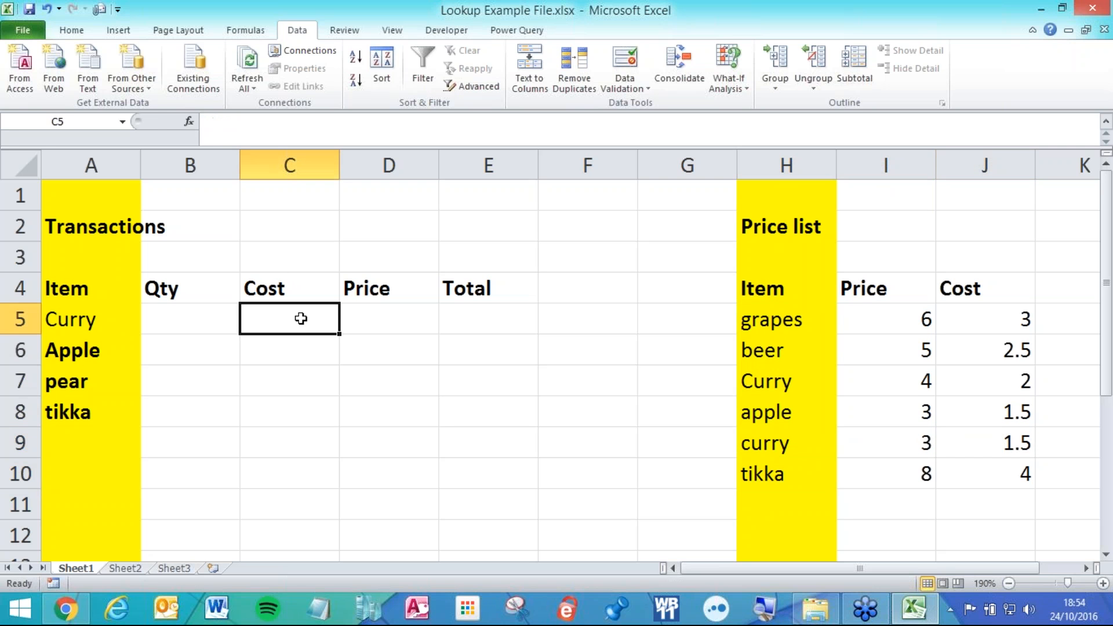
Enter =MATCH(C4,$H$4:$J$4,0) in C5 to find Cost's header position, 3.
{"action": "type", "text": "=matc"}
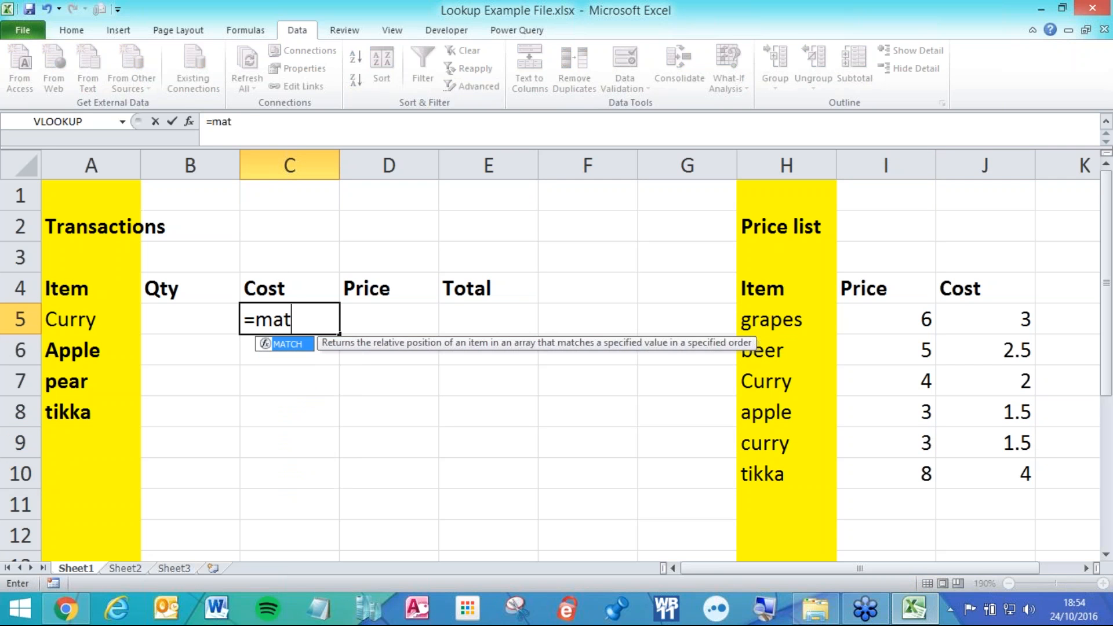
{"action": "key", "text": "Tab"}
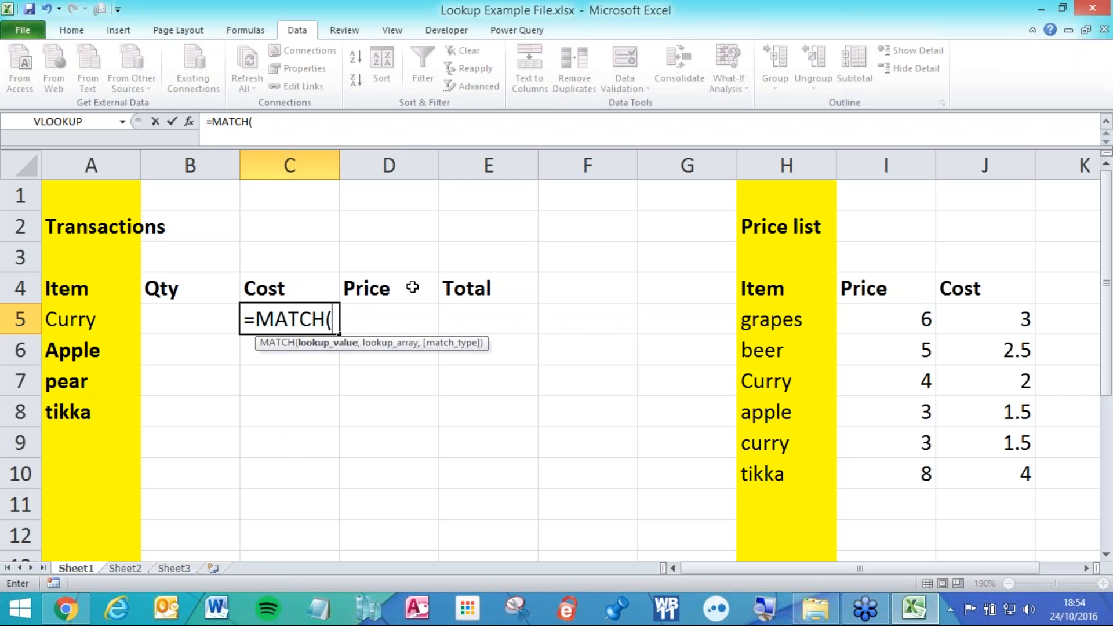
{"action": "left_click", "coordinate": [288, 287]}
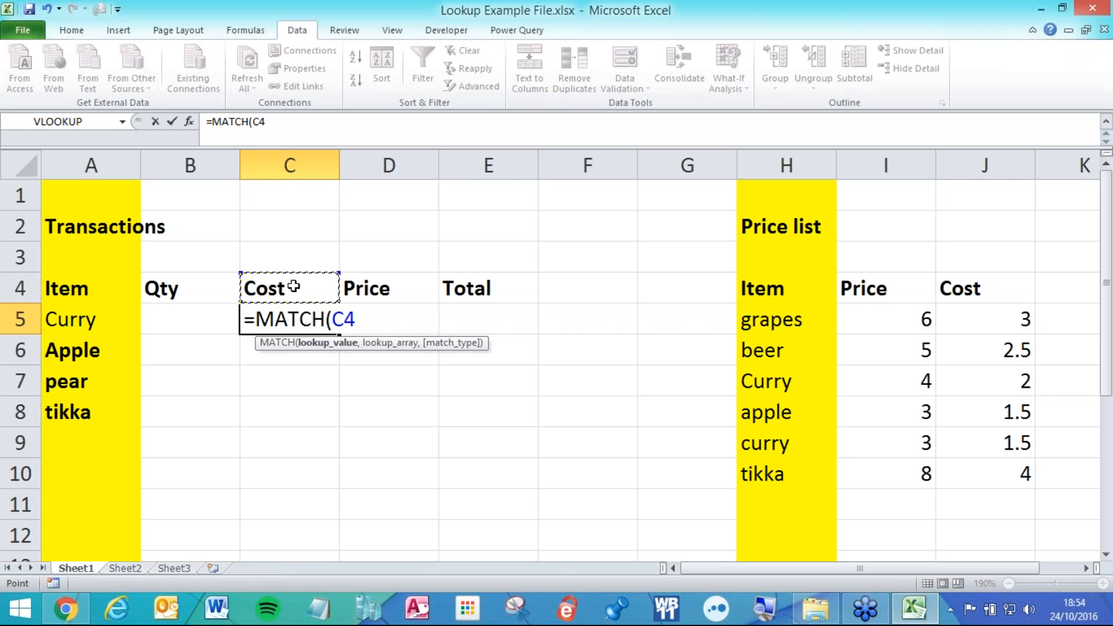
{"action": "type", "text": ","}
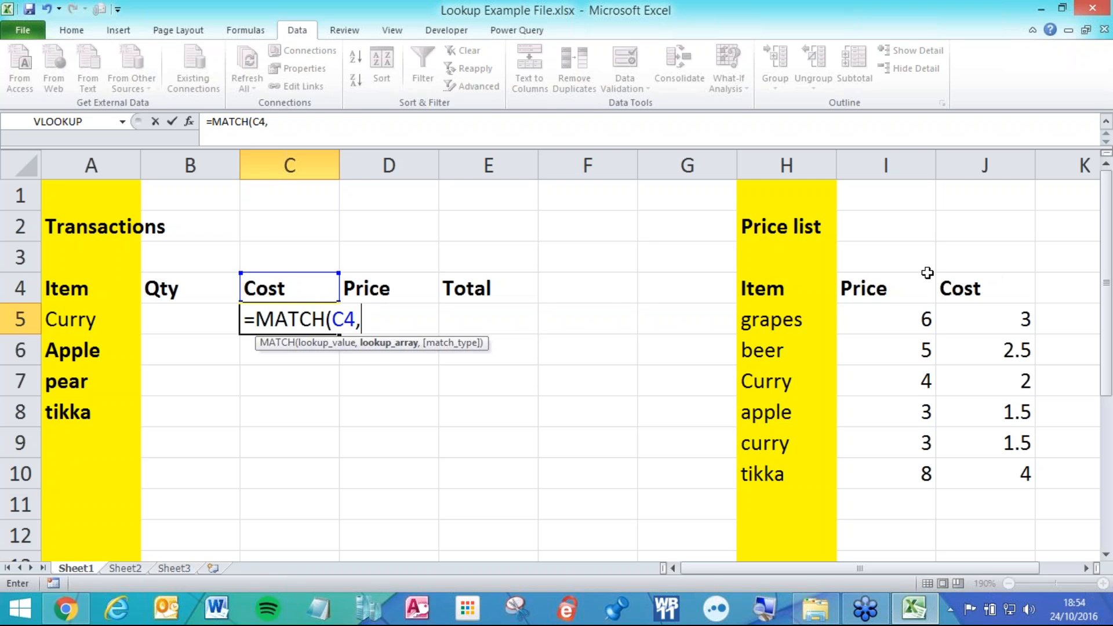
{"action": "left_click_drag", "start_coordinate": [799, 290], "coordinate": [966, 286]}
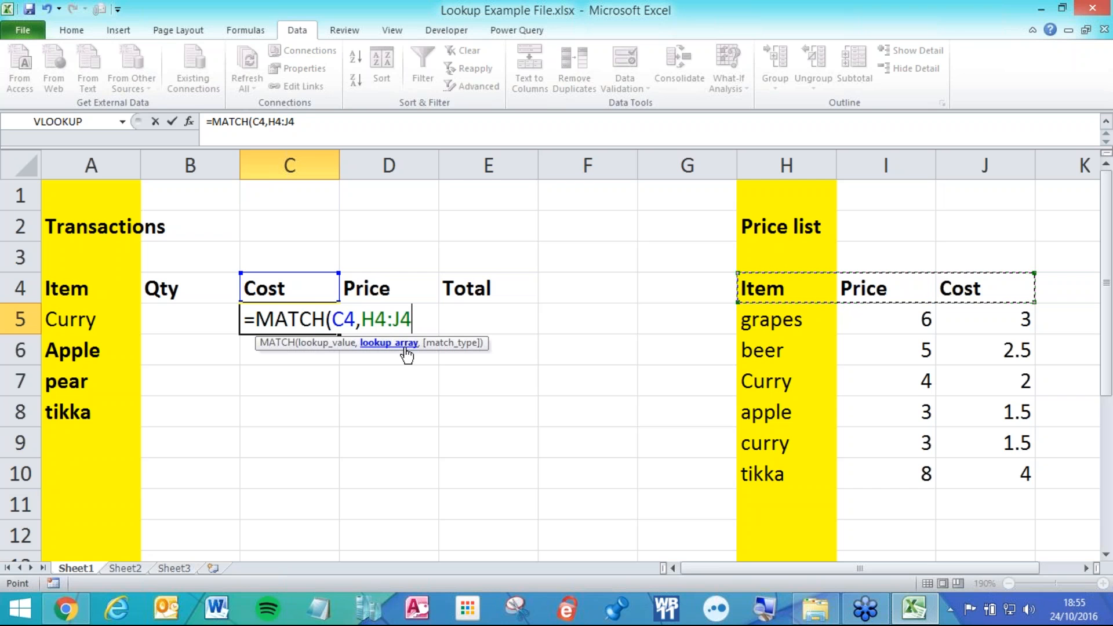
{"action": "key", "text": "F4"}
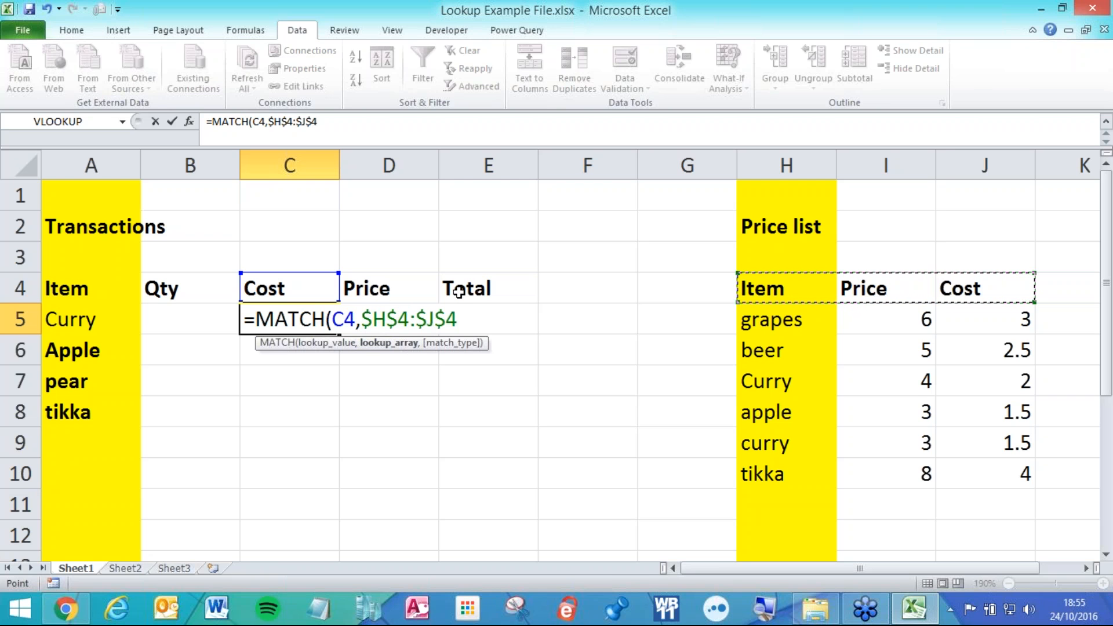
{"action": "type", "text": ","}
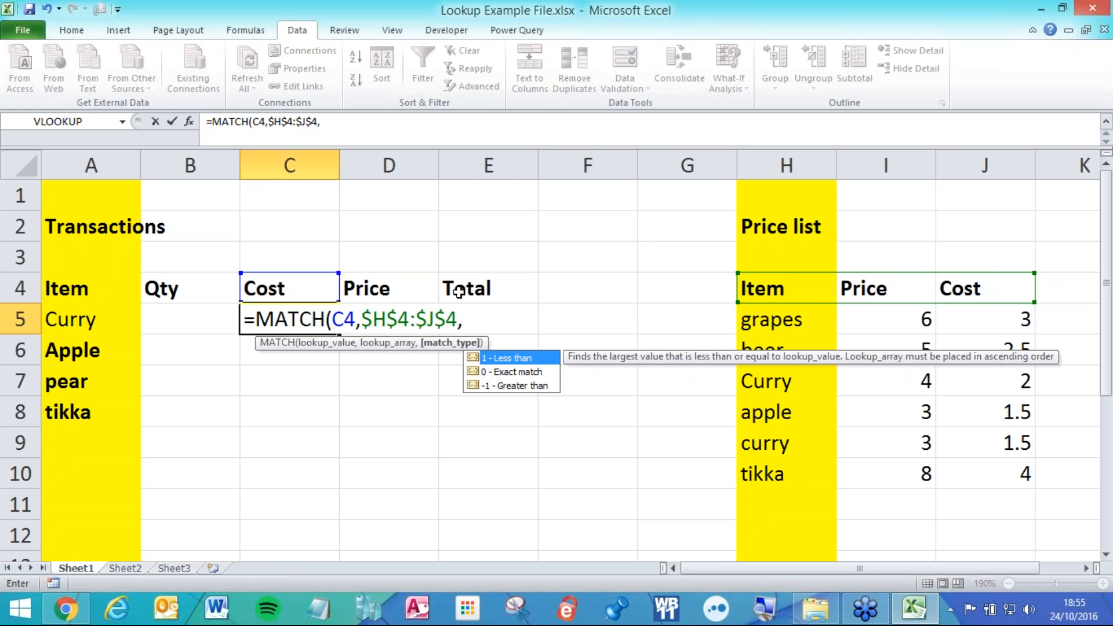
{"action": "type", "text": "0)"}
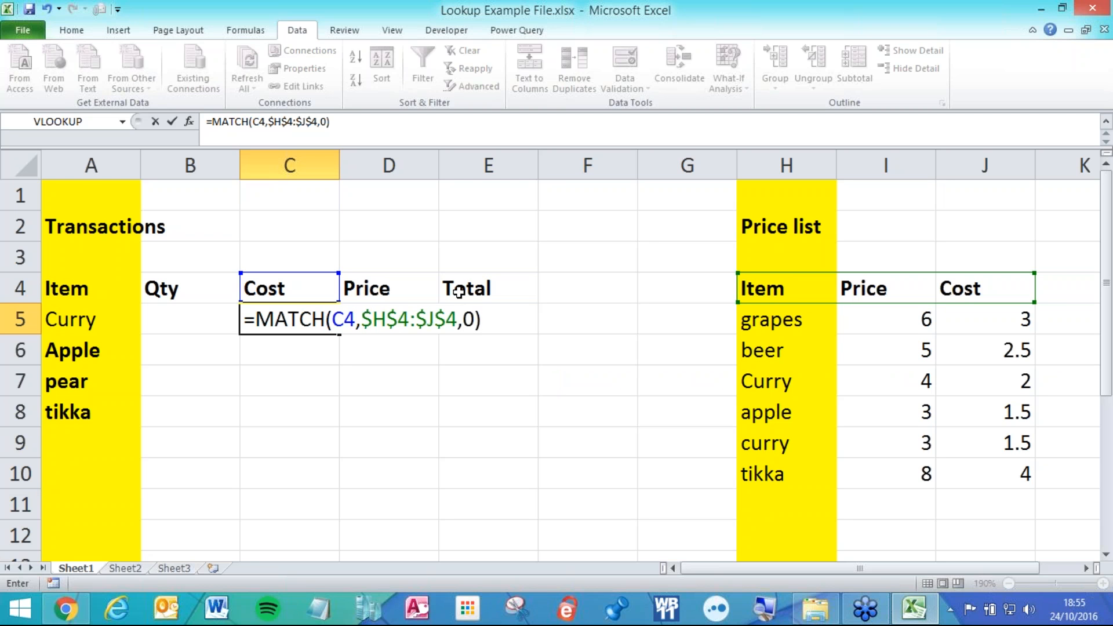
{"action": "key", "text": "Return"}
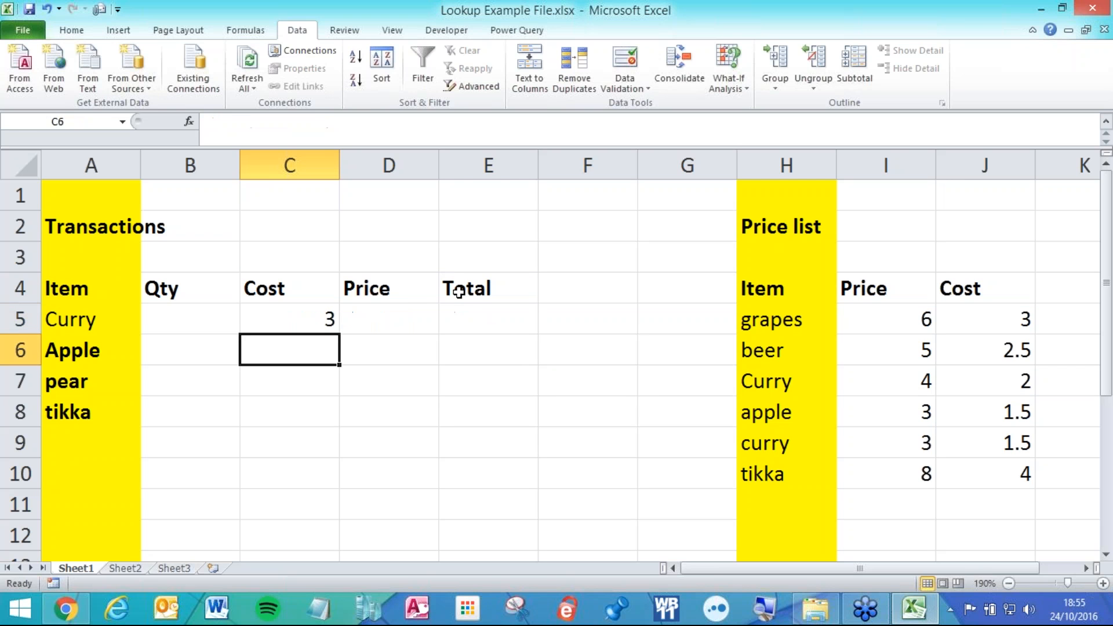
Copy C5's MATCH formula into D5, compare against header row H4:J4, then clear C5:D5.
{"action": "left_click", "coordinate": [310, 318]}
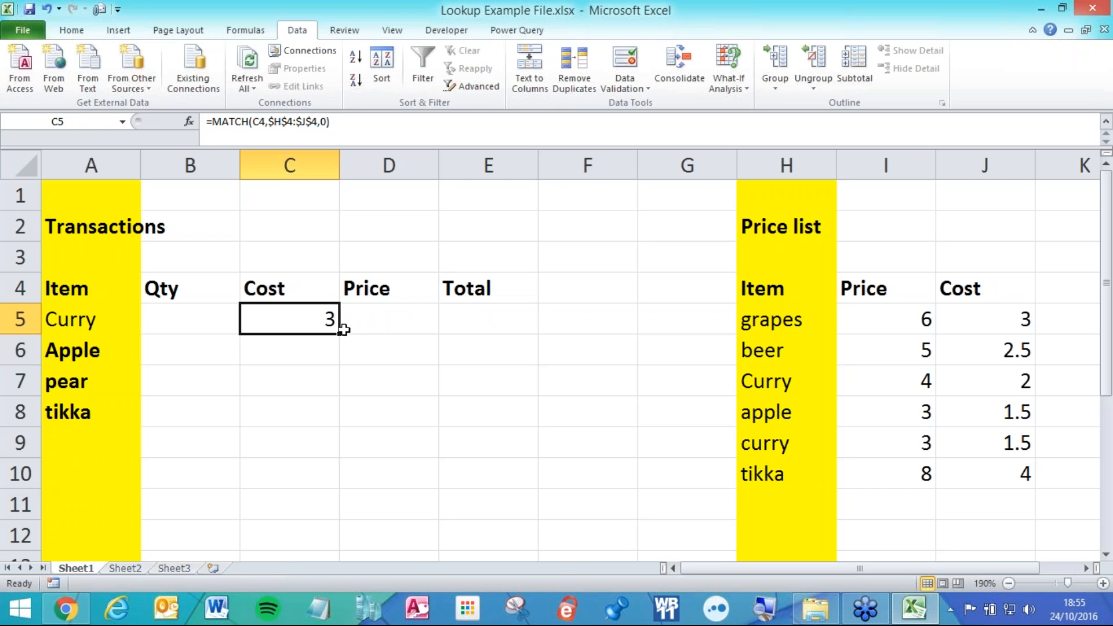
{"action": "left_click_drag", "start_coordinate": [340, 333], "coordinate": [409, 331]}
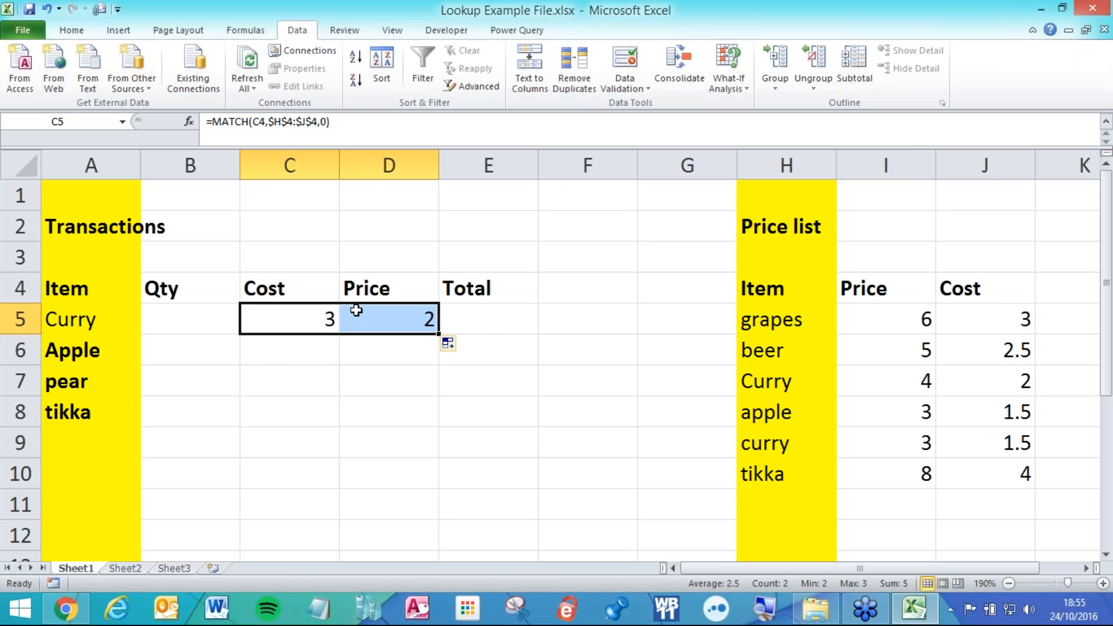
{"action": "left_click", "coordinate": [407, 323]}
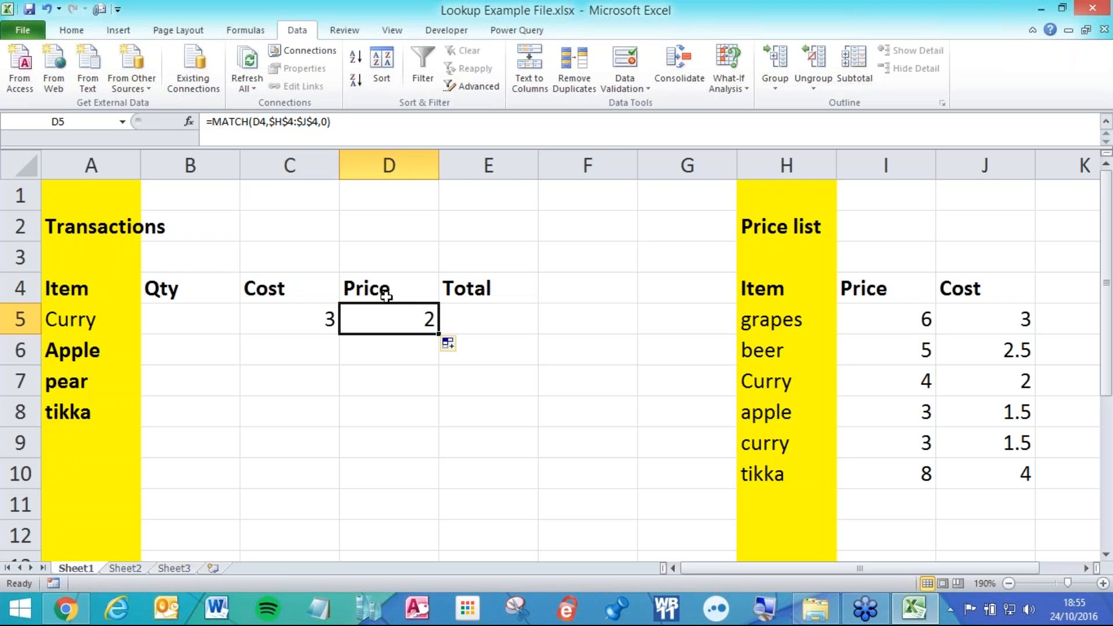
{"action": "left_click_drag", "start_coordinate": [764, 290], "coordinate": [958, 299]}
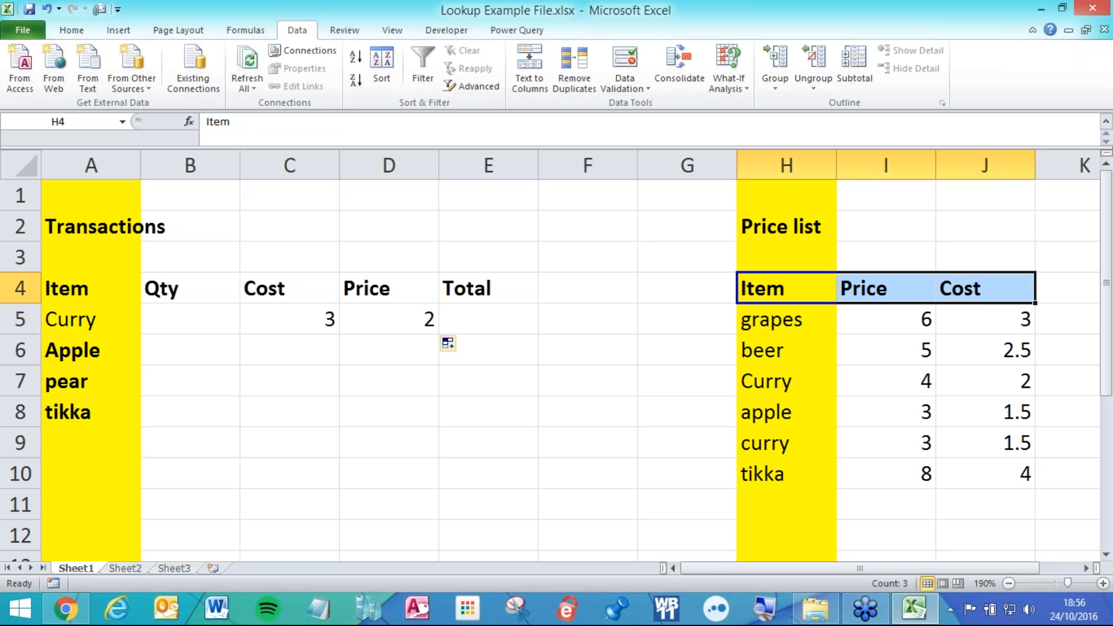
{"action": "left_click_drag", "start_coordinate": [290, 319], "coordinate": [381, 318]}
{"action": "key", "text": "Delete"}
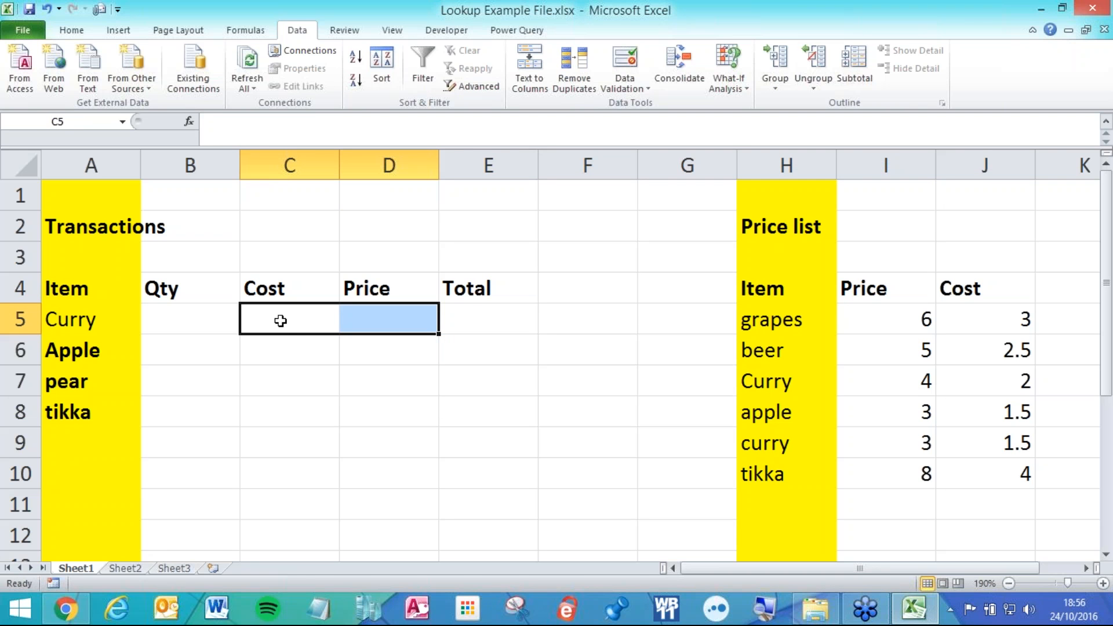
Point out the price list's Item, Price and Cost headers and abandon a first VLOOKUP in C5.
{"action": "left_click", "coordinate": [304, 322]}
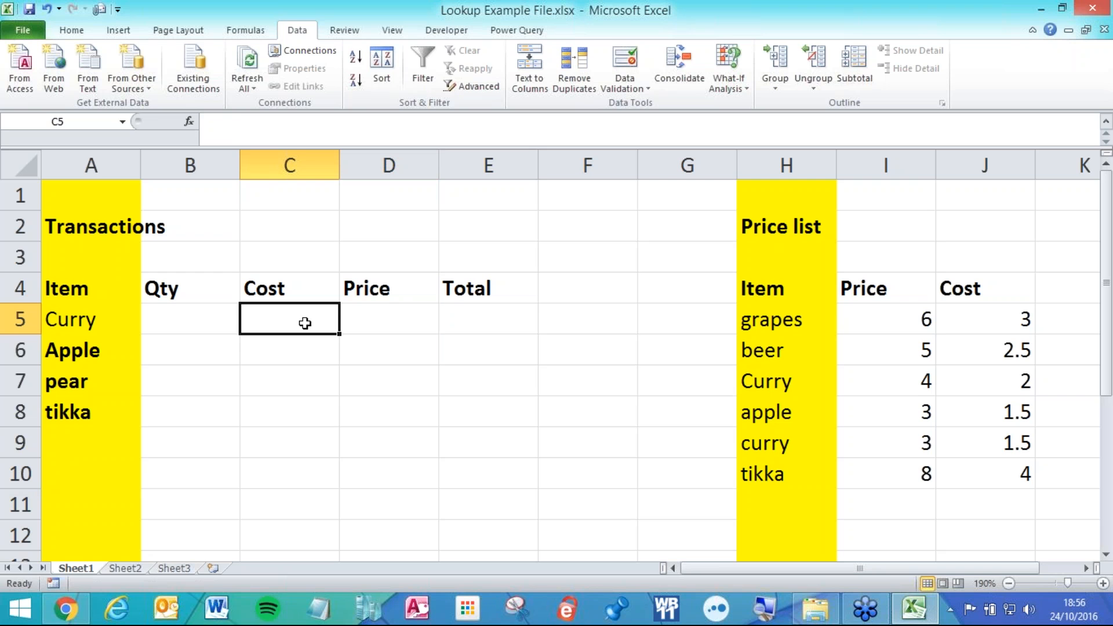
{"action": "left_click", "coordinate": [800, 288]}
{"action": "left_click", "coordinate": [882, 288]}
{"action": "left_click", "coordinate": [986, 288]}
{"action": "left_click", "coordinate": [801, 288]}
{"action": "left_click", "coordinate": [851, 289]}
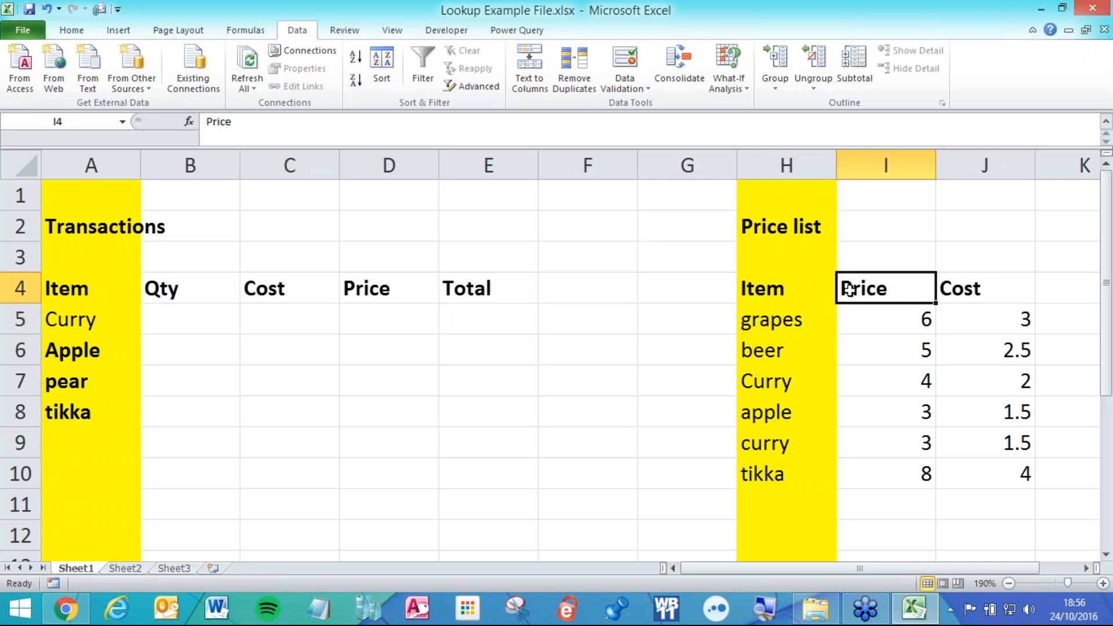
{"action": "left_click", "coordinate": [306, 316]}
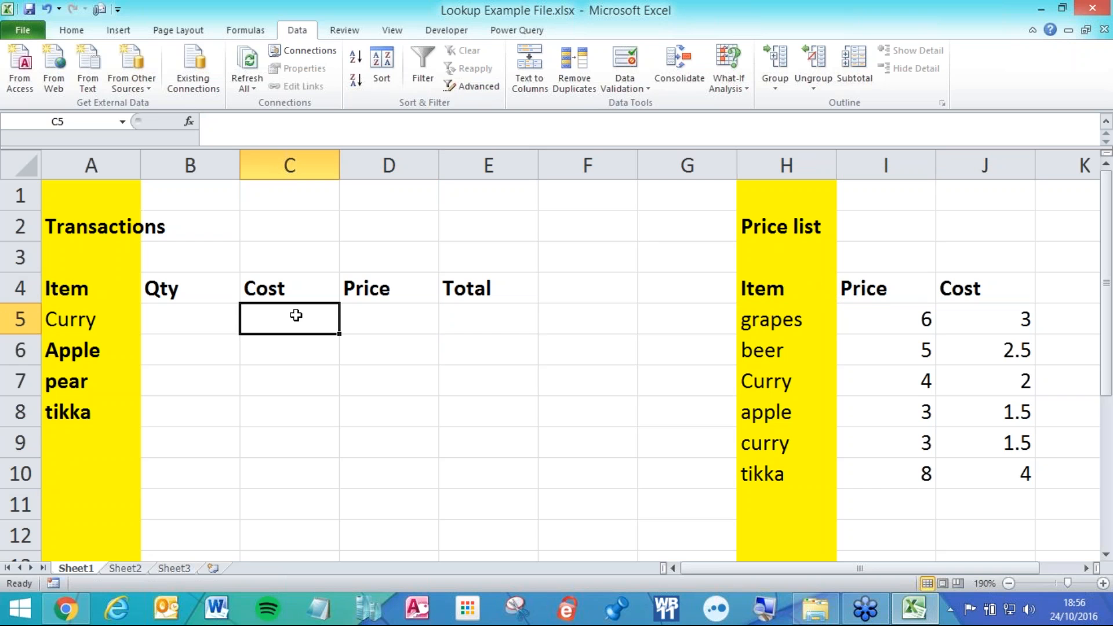
{"action": "type", "text": "="}
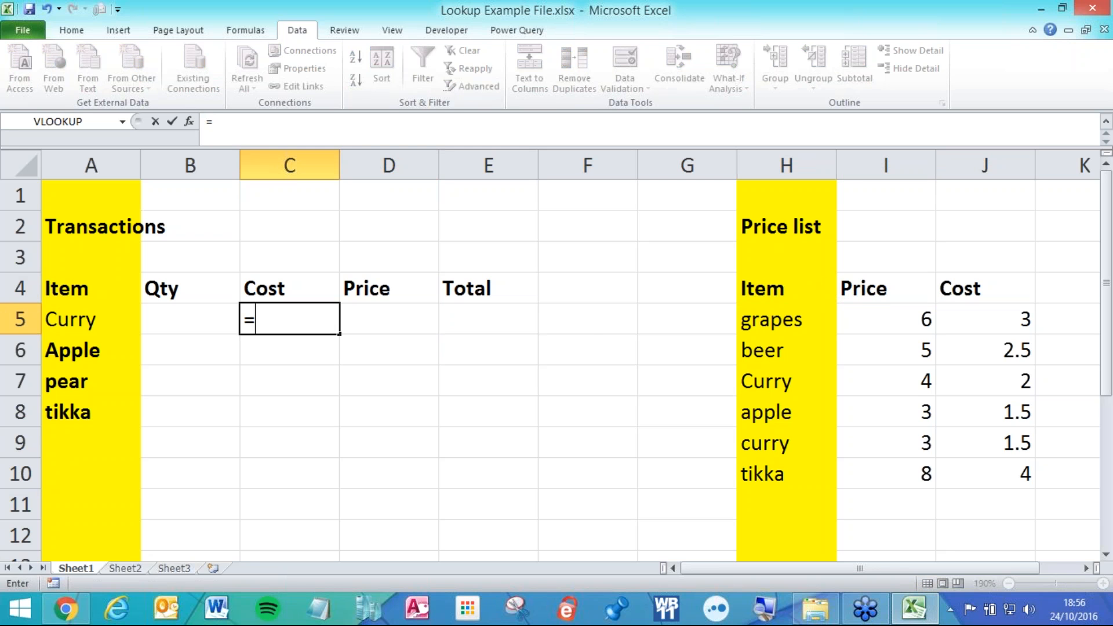
{"action": "type", "text": "vl"}
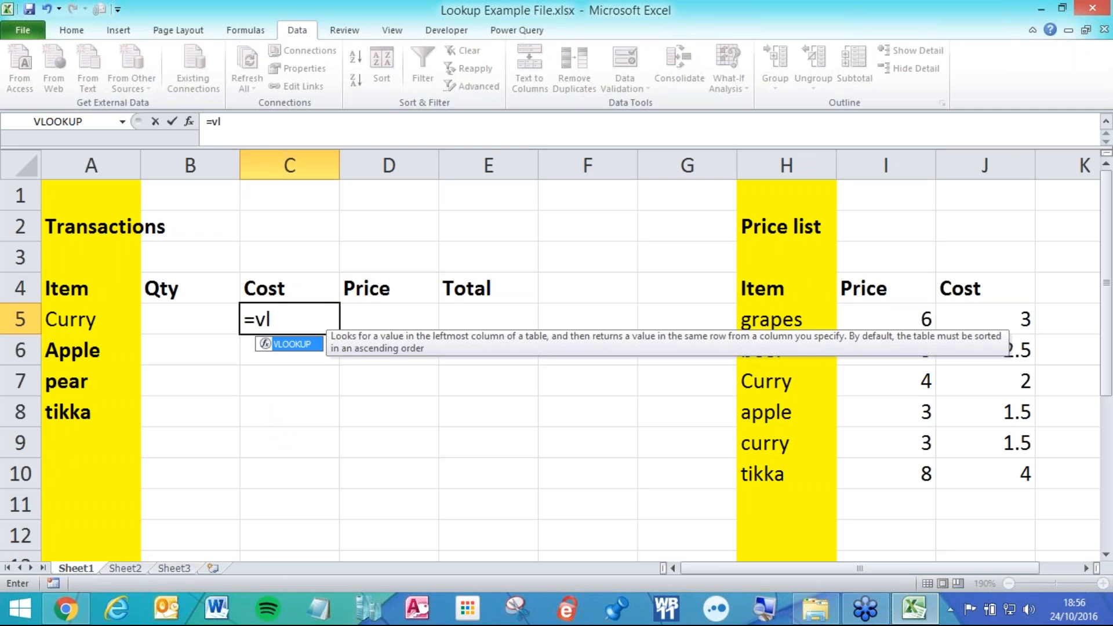
{"action": "key", "text": "Tab"}
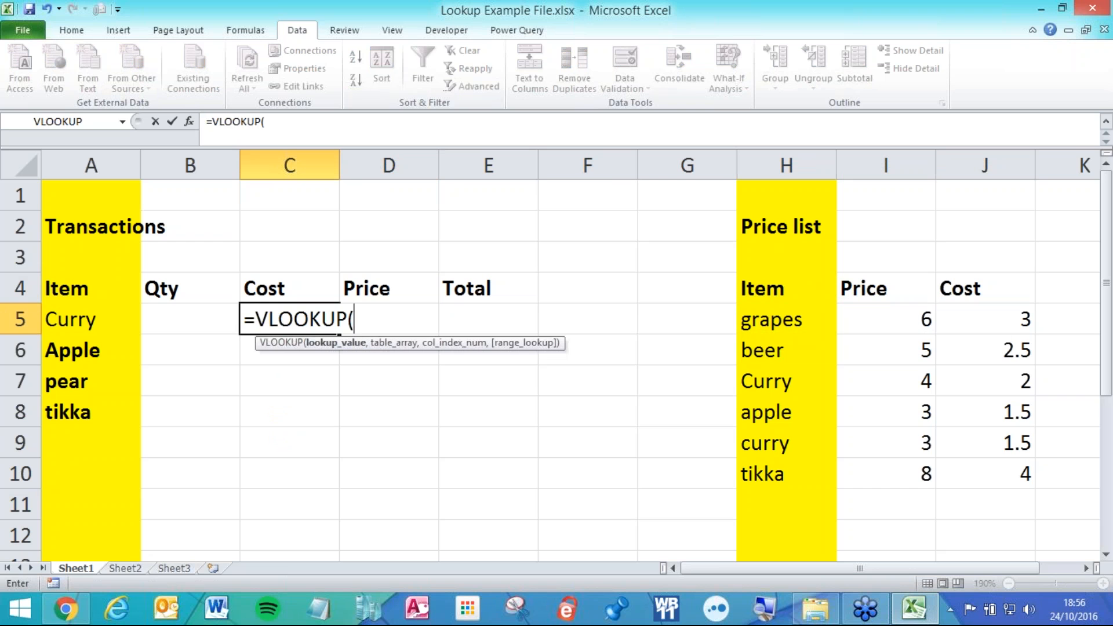
{"action": "key", "text": "Escape"}
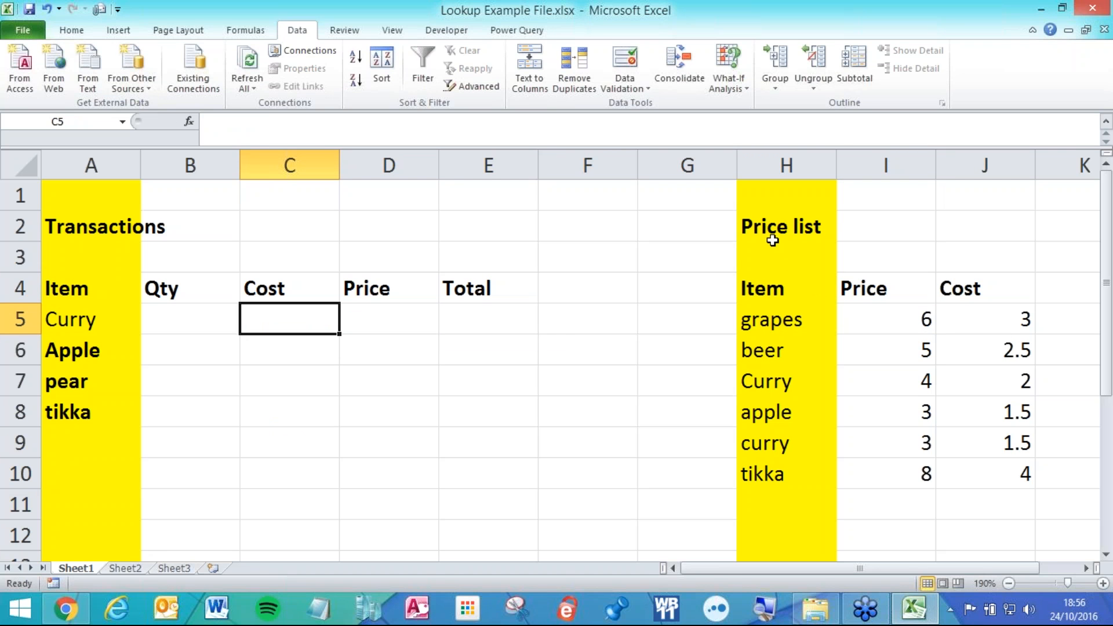
Widen column G, narrow column B, and start =VLOOKUP(A5, in C5.
{"action": "left_click_drag", "start_coordinate": [737, 165], "coordinate": [777, 163]}
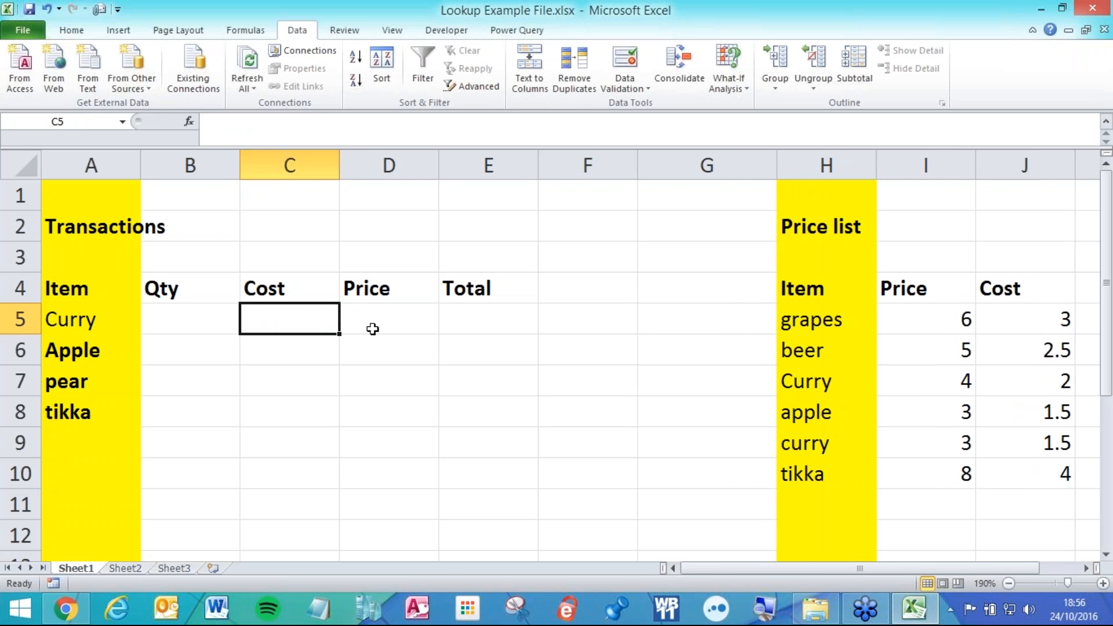
{"action": "left_click_drag", "start_coordinate": [240, 167], "coordinate": [212, 168]}
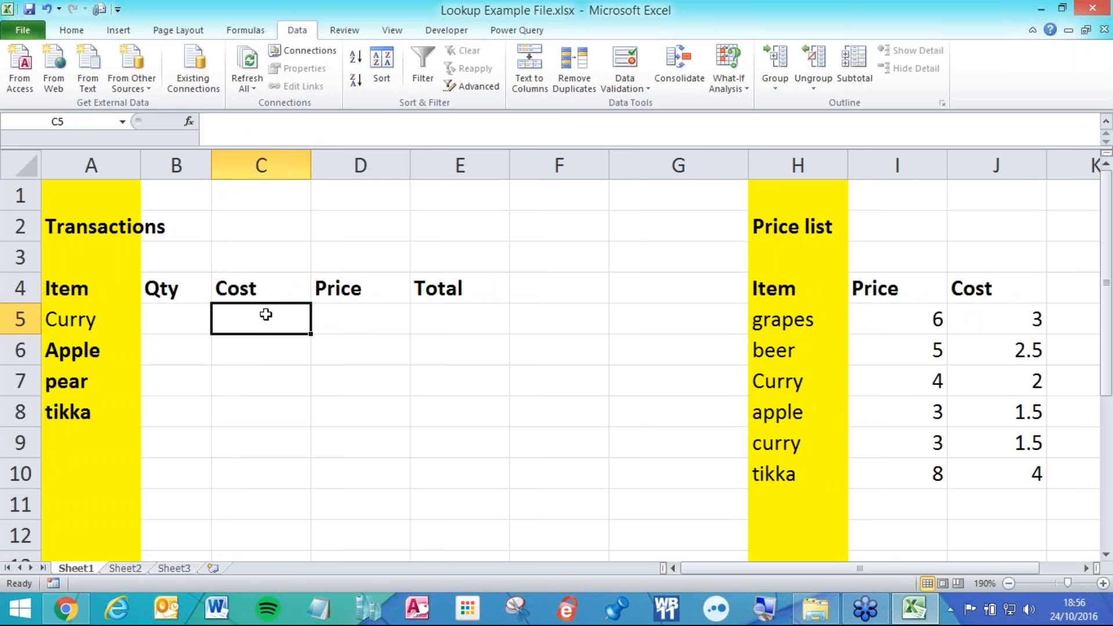
{"action": "type", "text": "=vl"}
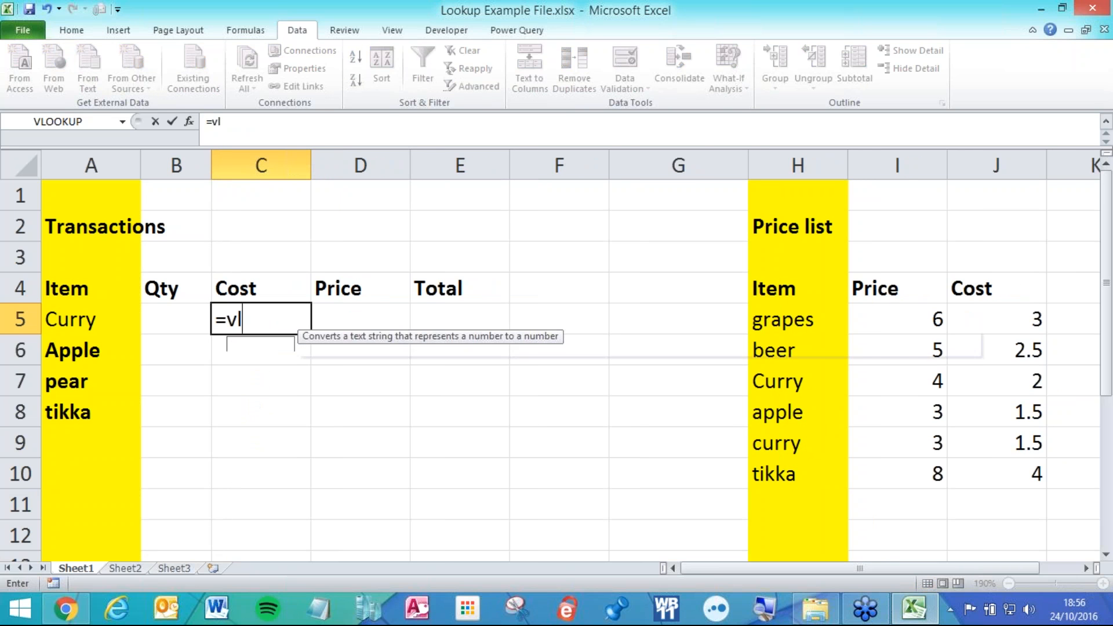
{"action": "key", "text": "Tab"}
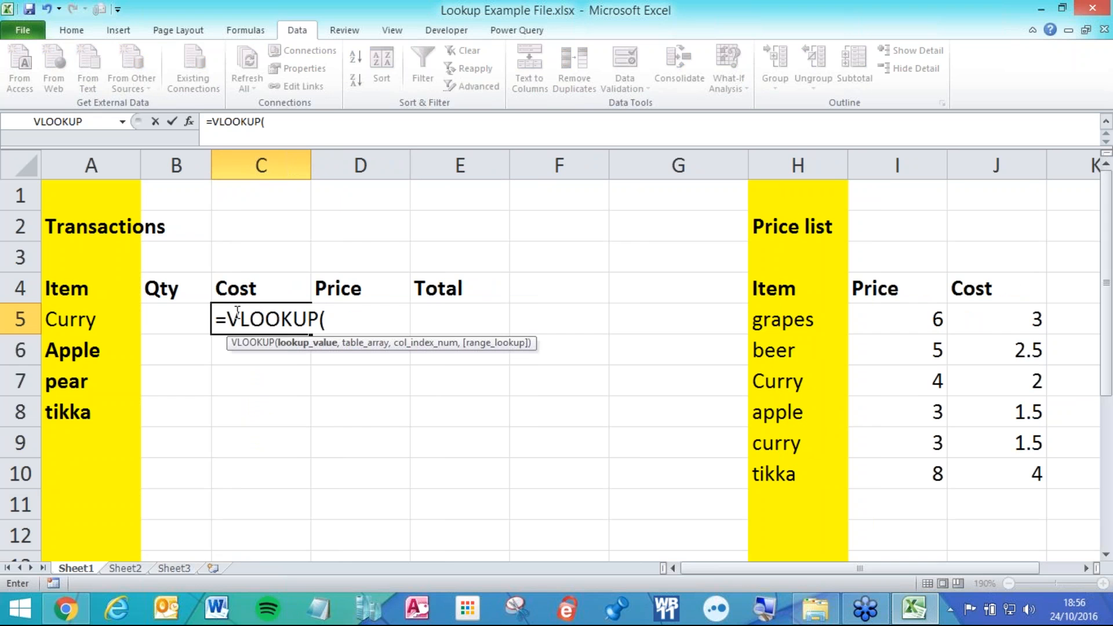
{"action": "left_click", "coordinate": [120, 310]}
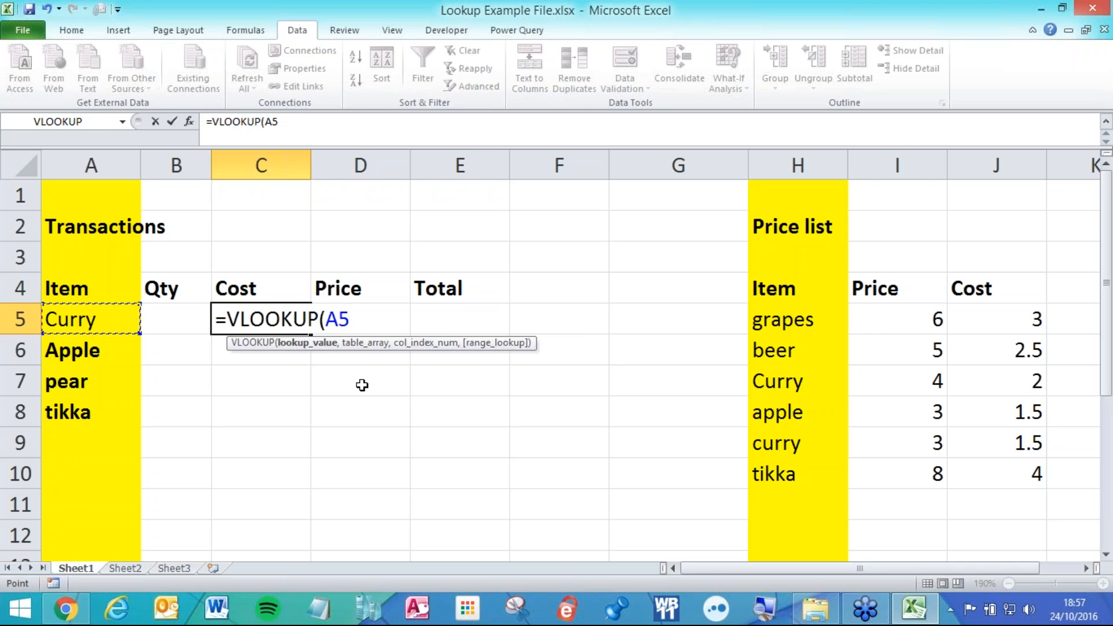
Change A5 to the column-locked reference $A5 with F4, then add a comma.
{"action": "key", "text": "F4"}
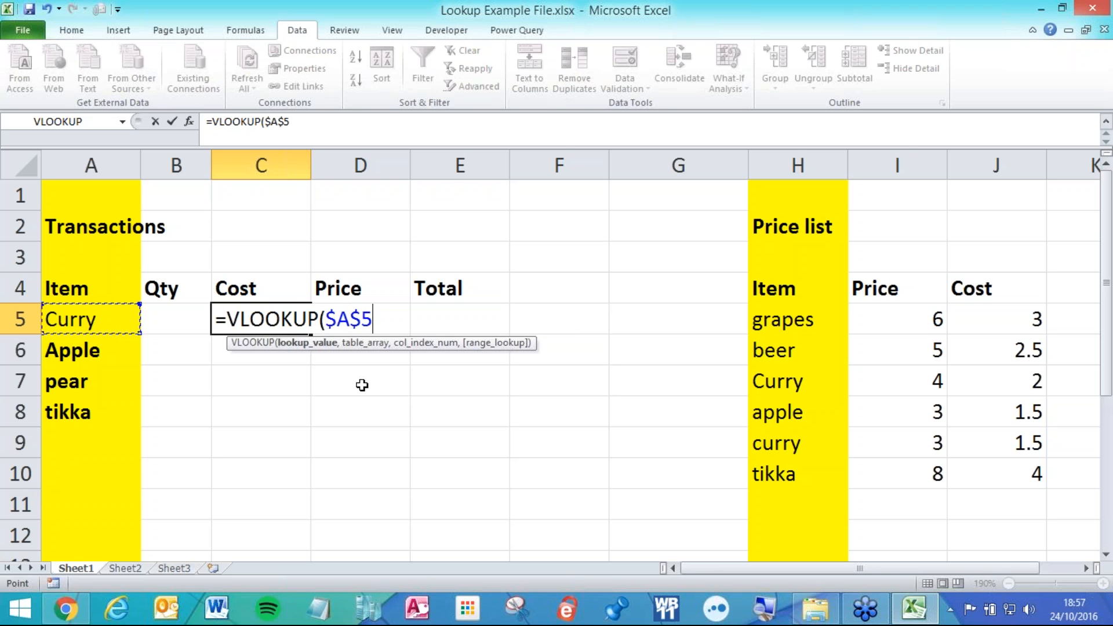
{"action": "key", "text": "F4"}
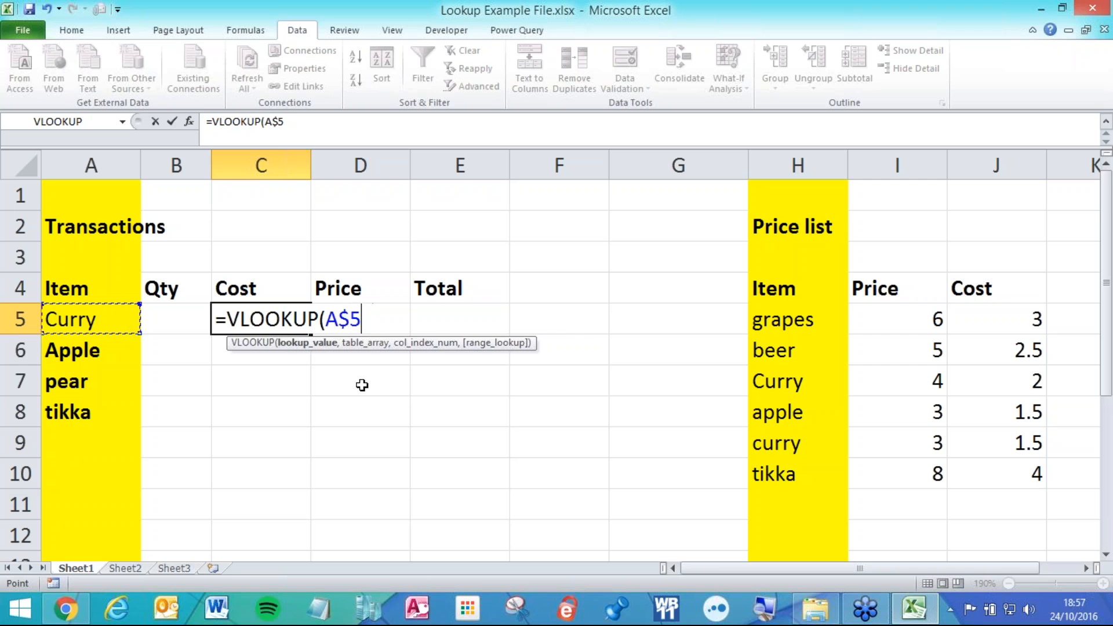
{"action": "key", "text": "F4"}
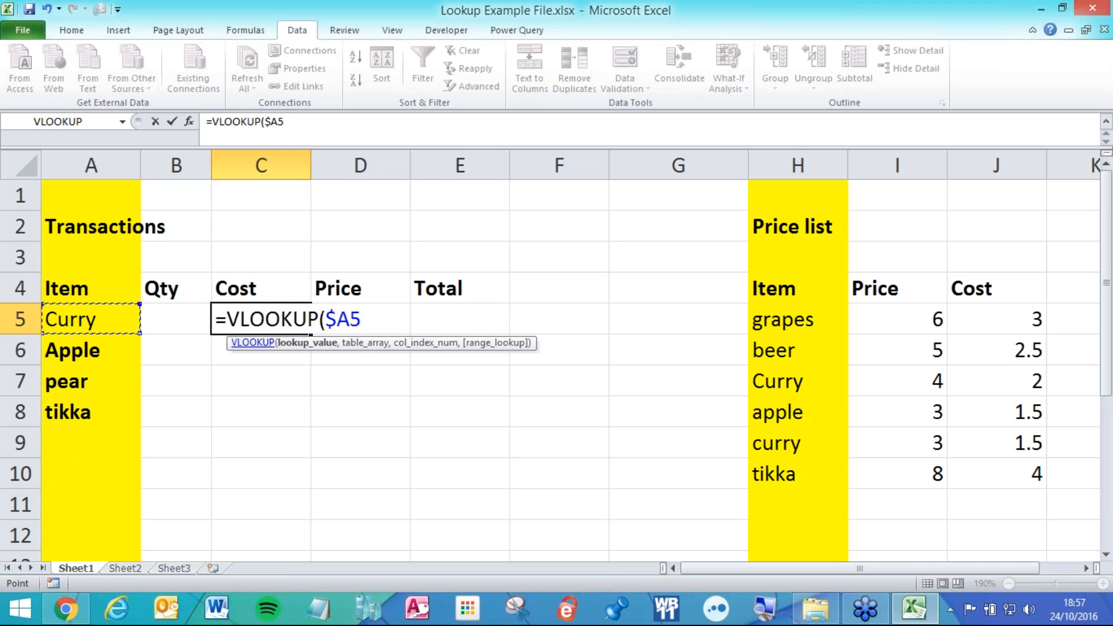
{"action": "left_click_drag", "start_coordinate": [323, 319], "coordinate": [352, 320]}
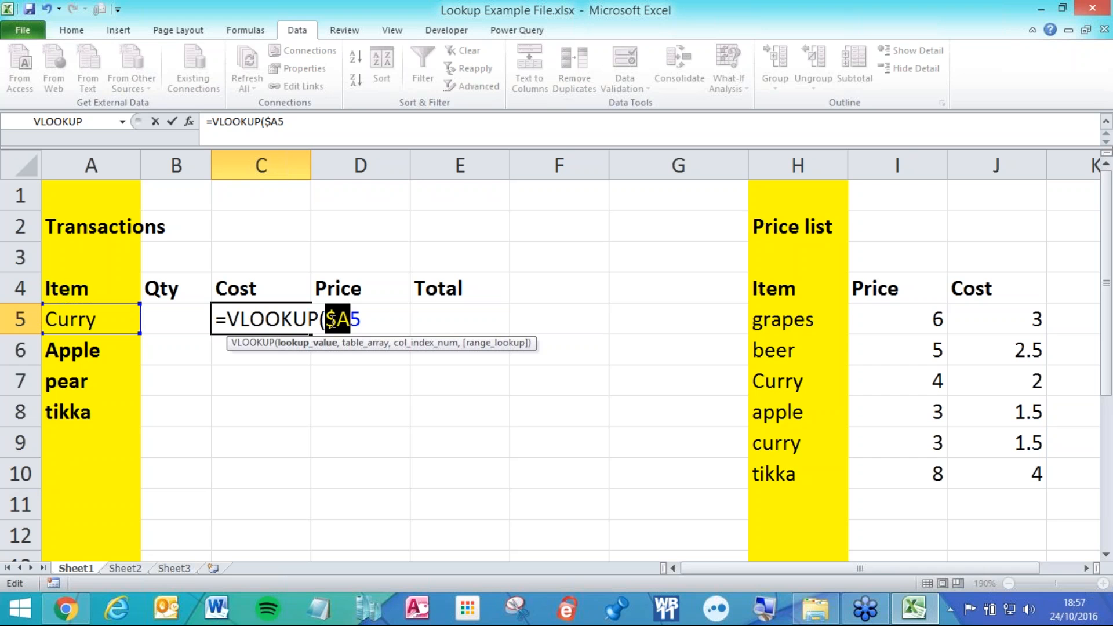
{"action": "left_click", "coordinate": [362, 320]}
{"action": "type", "text": ","}
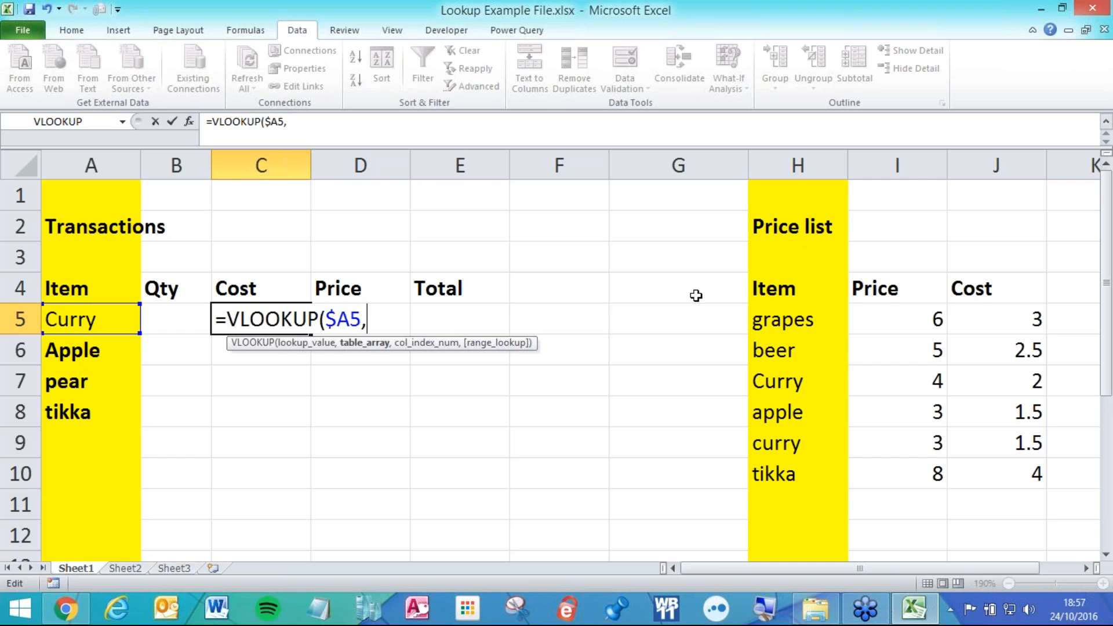
Add the price list as the absolute table array $H$5:$J$10.
{"action": "left_click", "coordinate": [812, 328]}
{"action": "left_click_drag", "start_coordinate": [815, 328], "coordinate": [1002, 472]}
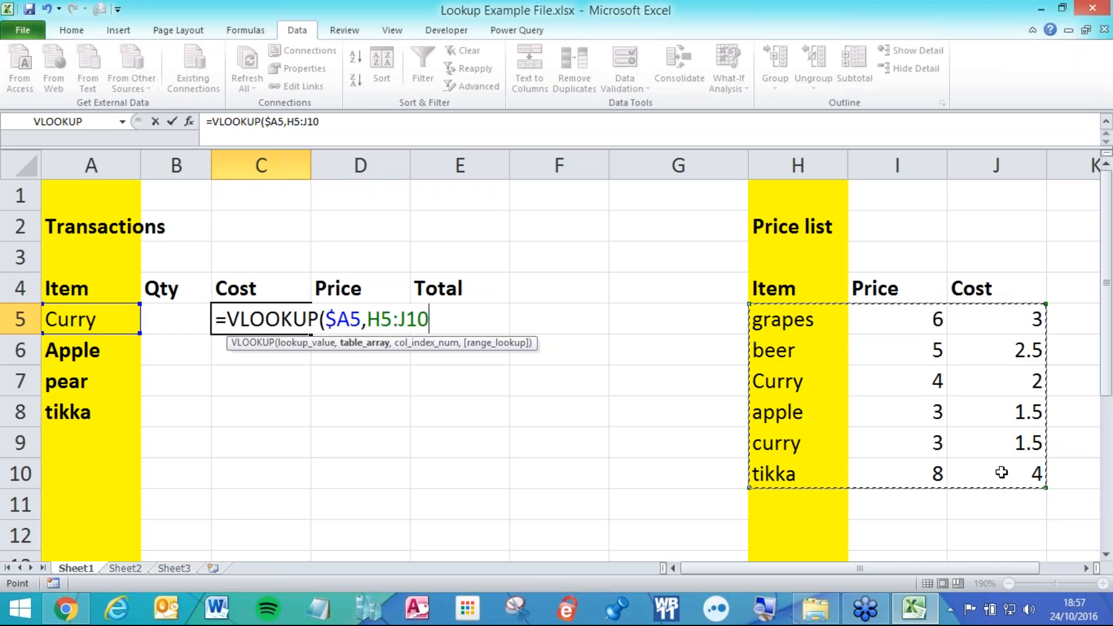
{"action": "key", "text": "F4"}
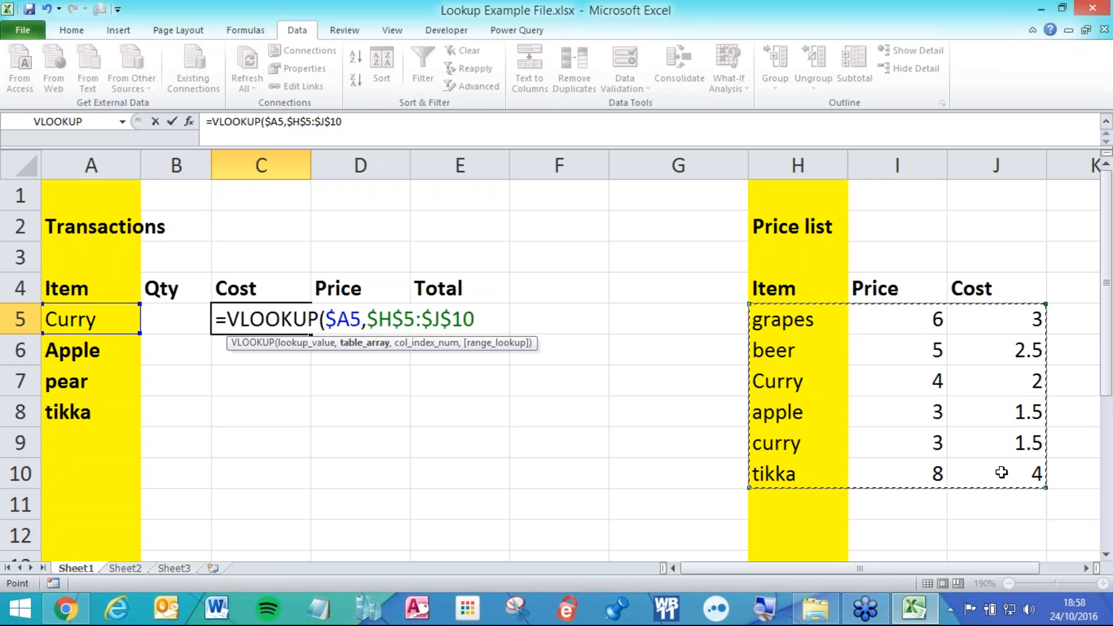
{"action": "type", "text": ","}
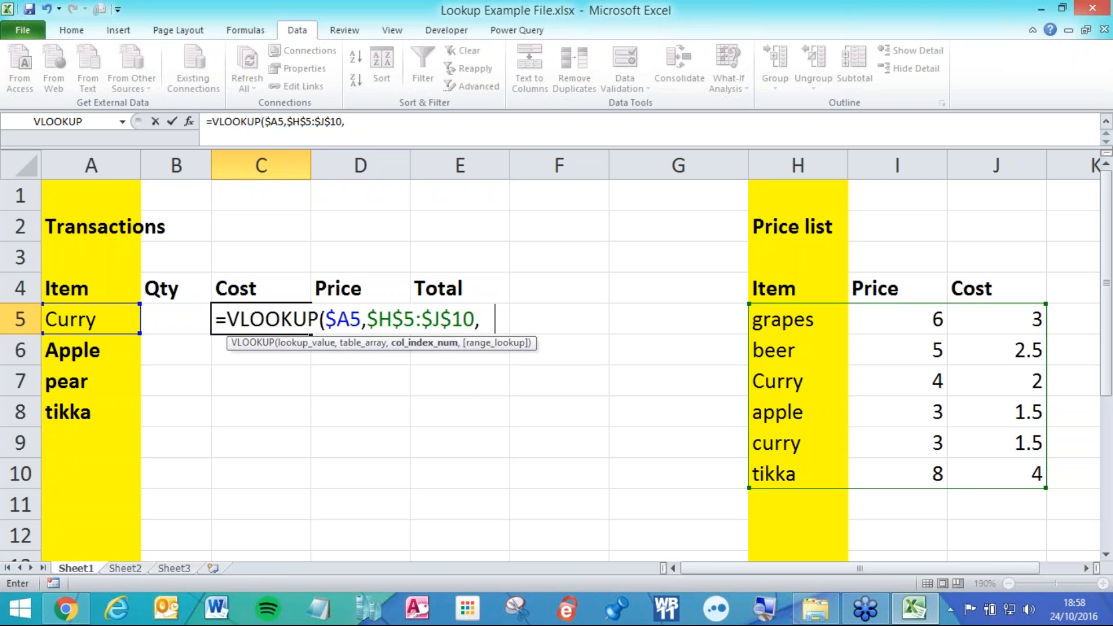
Replace a typed column index of 3 with the start of a MATCH function.
{"action": "type", "text": "3"}
{"action": "key", "text": "BackSpace"}
{"action": "type", "text": "match"}
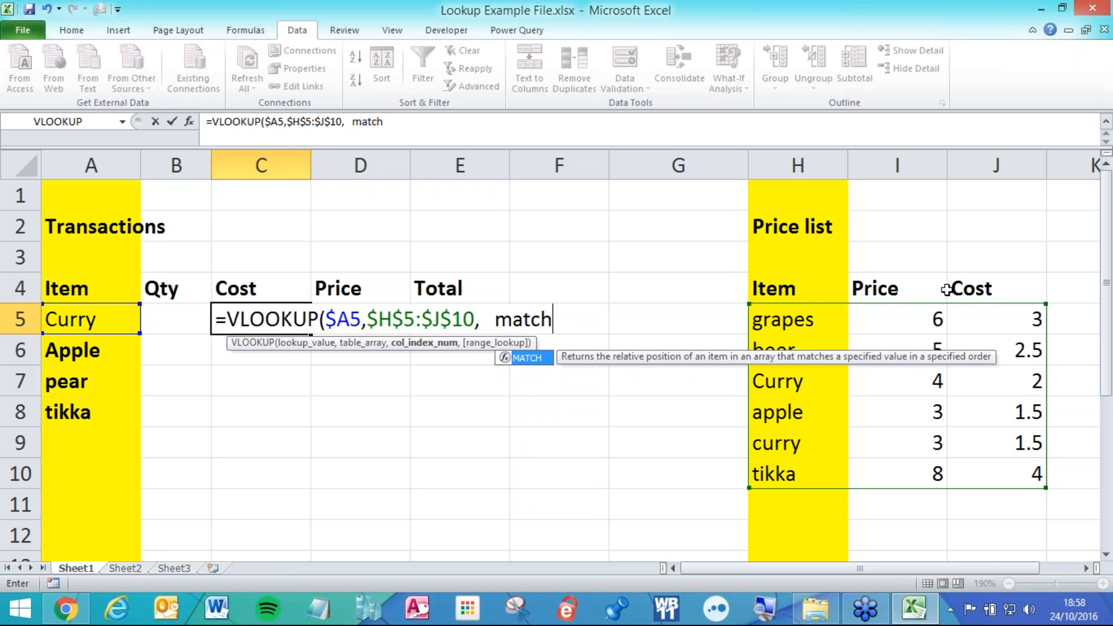
Complete the formula as match() ,0) and put the cursor inside MATCH's empty brackets.
{"action": "type", "text": "()"}
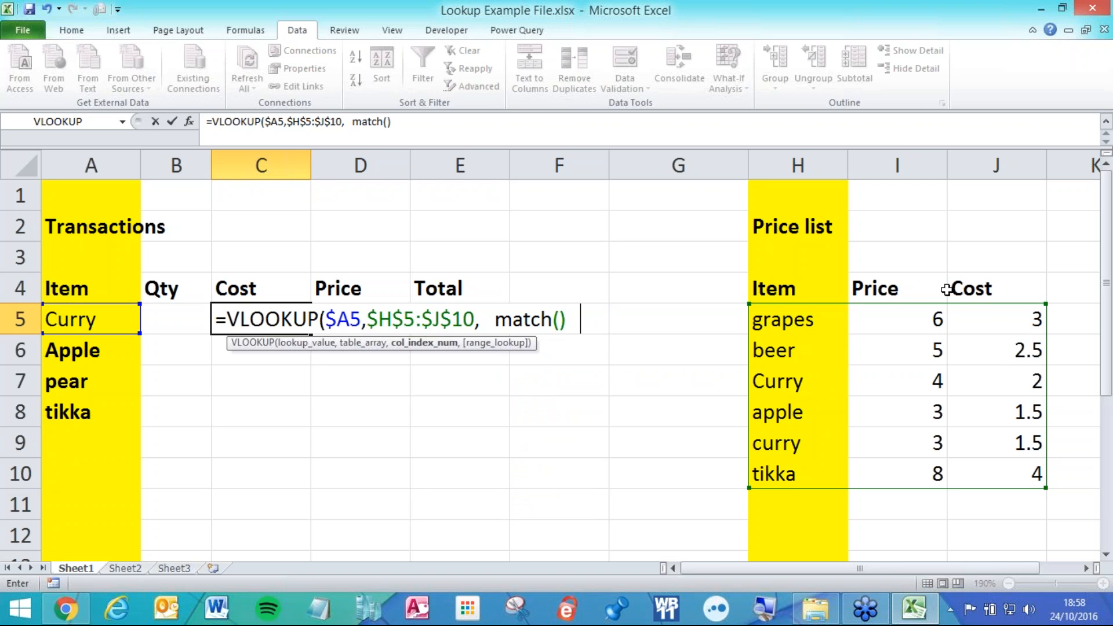
{"action": "type", "text": ","}
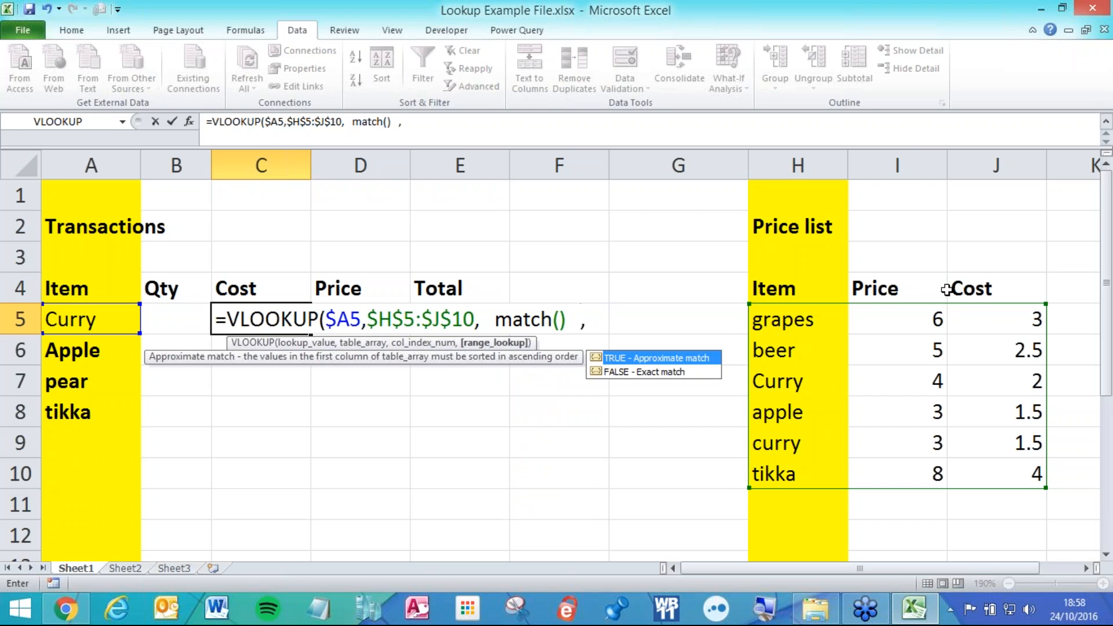
{"action": "type", "text": "0)"}
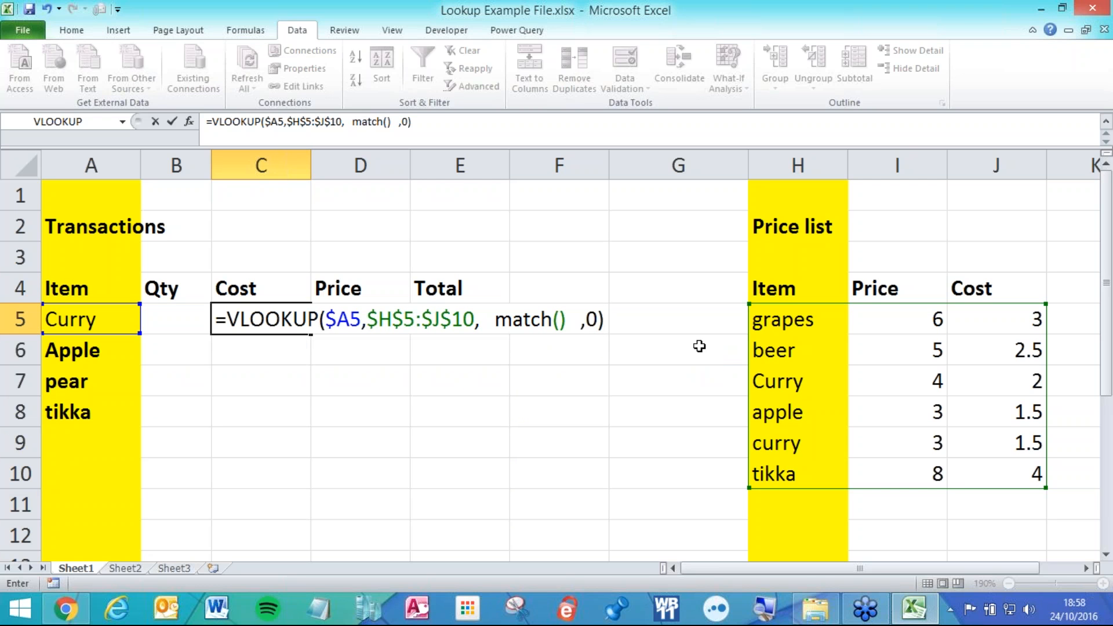
{"action": "left_click", "coordinate": [497, 321]}
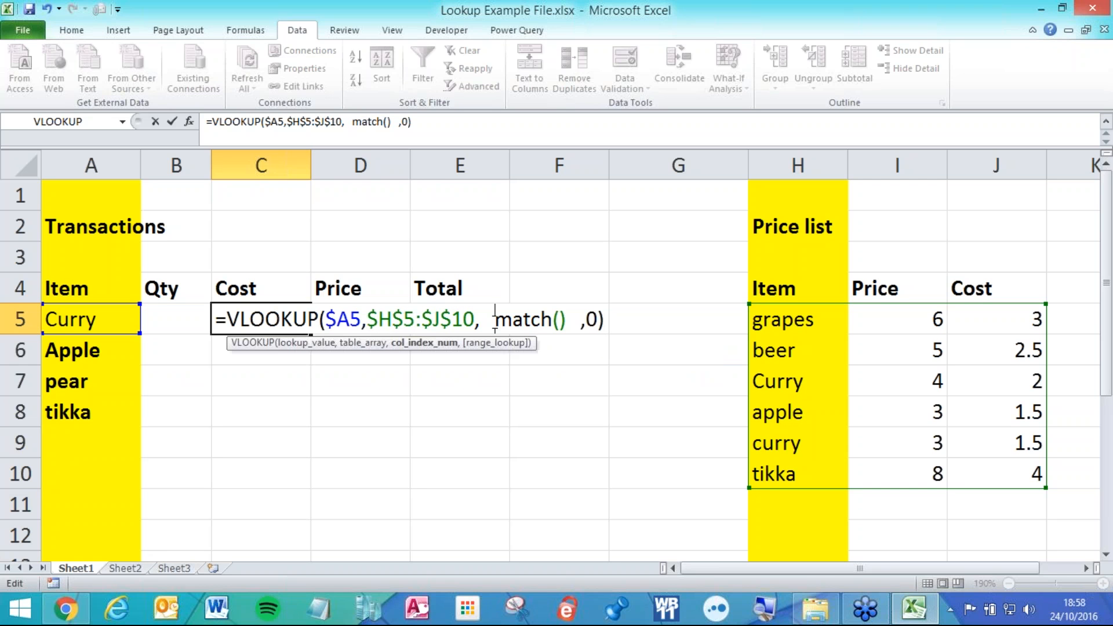
{"action": "left_click", "coordinate": [587, 318]}
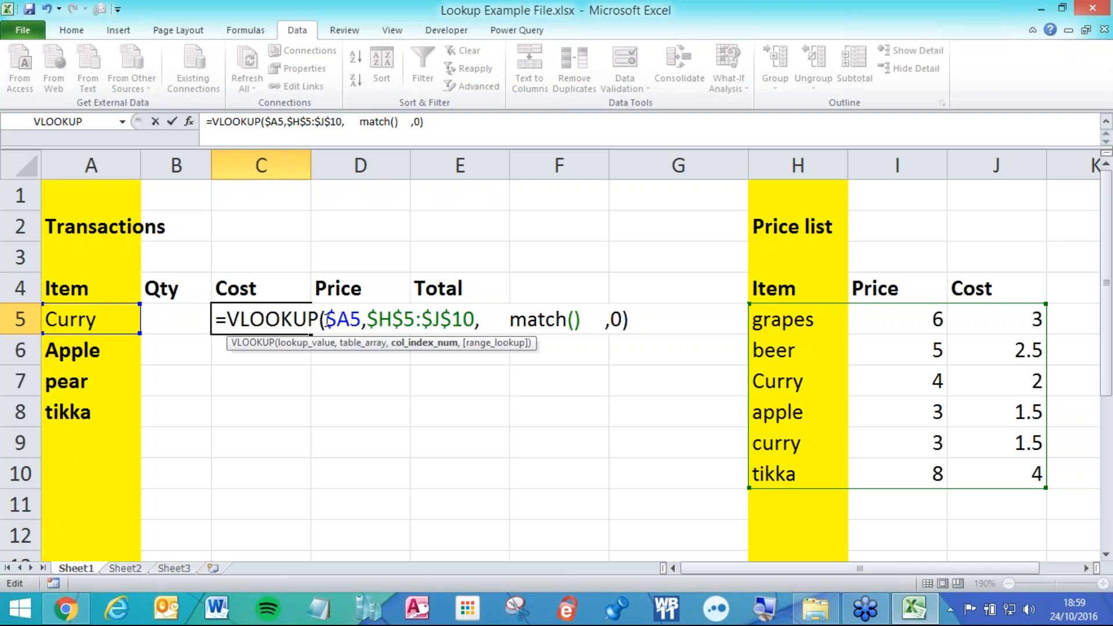
{"action": "left_click", "coordinate": [577, 319]}
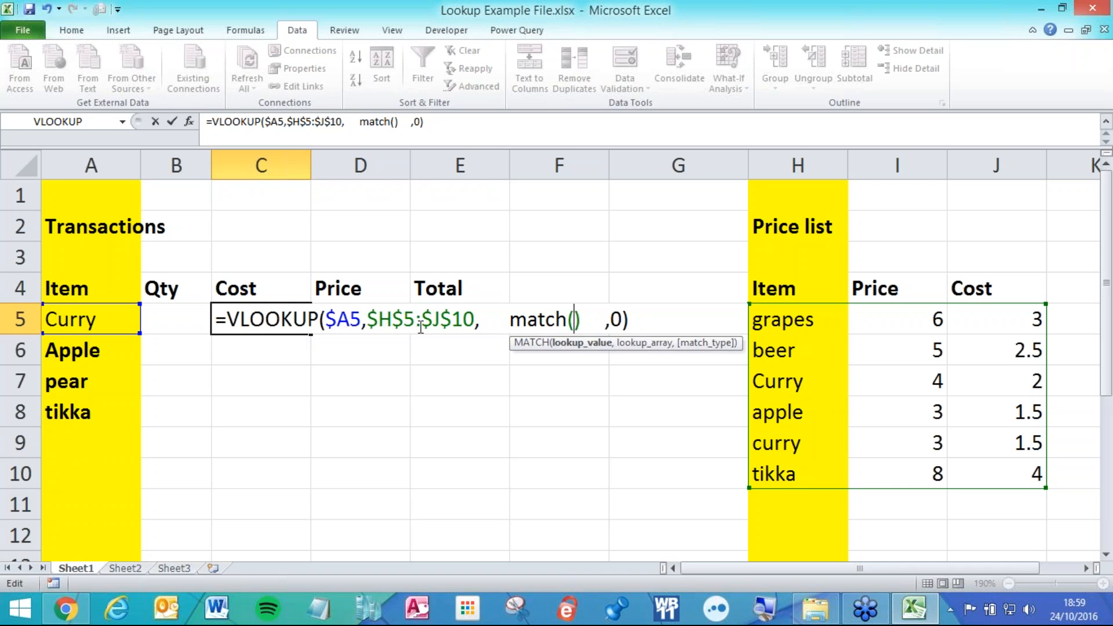
Use the Cost header as MATCH's lookup value, locked to row 4 as C$4.
{"action": "left_click", "coordinate": [253, 289]}
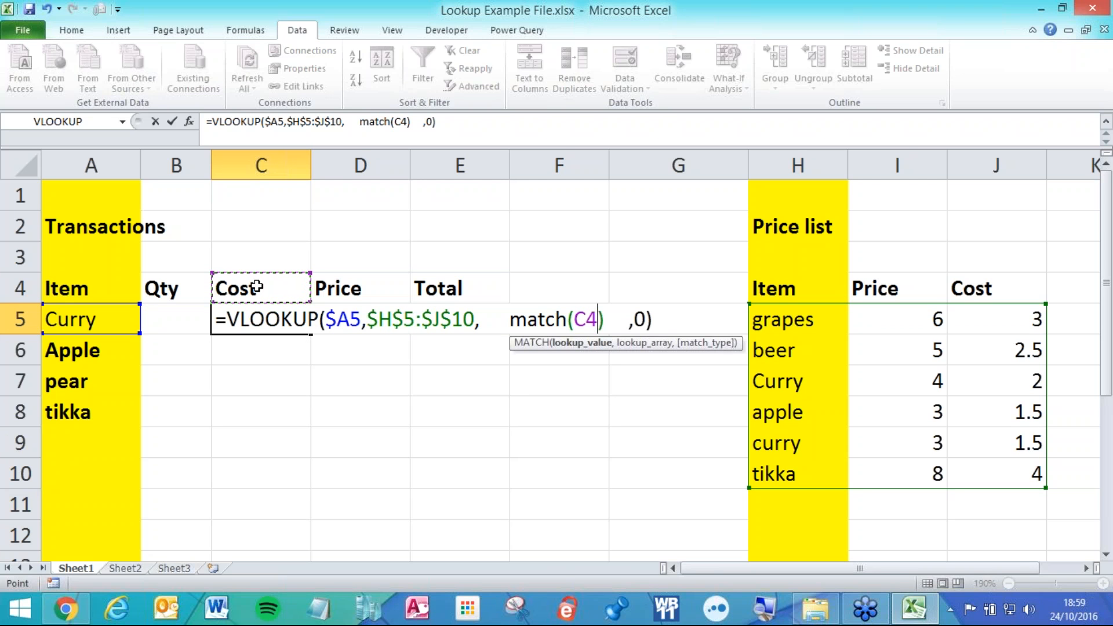
{"action": "key", "text": "F4"}
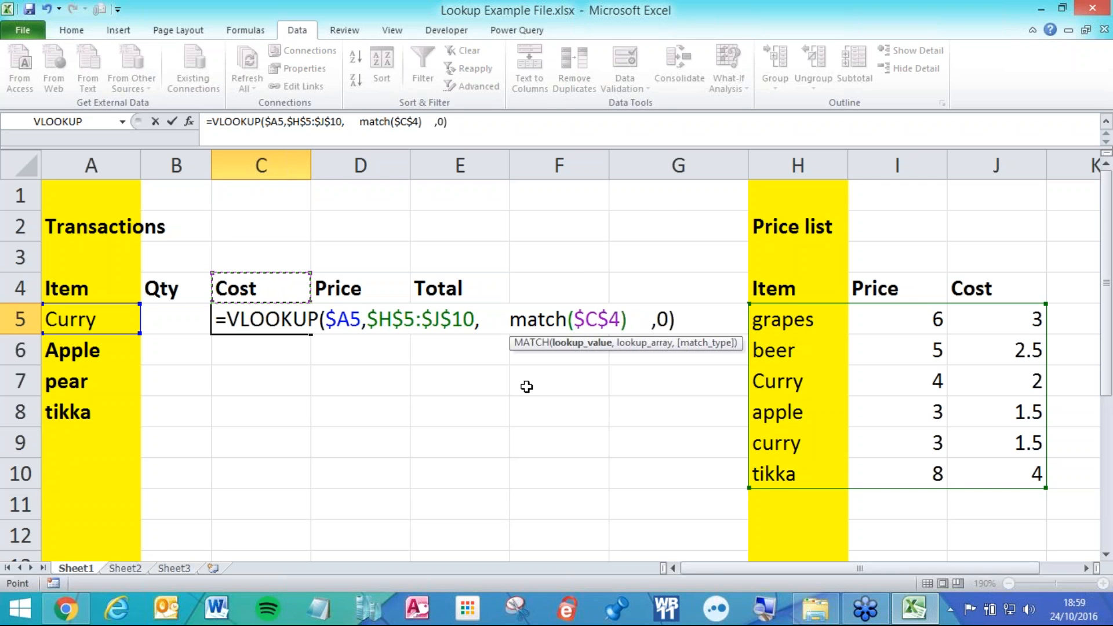
{"action": "key", "text": "F4"}
{"action": "key", "text": "F4"}
{"action": "key", "text": "F4"}
{"action": "key", "text": "F4"}
{"action": "key", "text": "F4"}
{"action": "key", "text": "F4"}
{"action": "key", "text": "F4"}
{"action": "key", "text": "F4"}
{"action": "key", "text": "F4"}
{"action": "key", "text": "F4"}
{"action": "key", "text": "F4"}
{"action": "key", "text": "F4"}
{"action": "key", "text": "F4"}
{"action": "key", "text": "F4"}
{"action": "key", "text": "F4"}
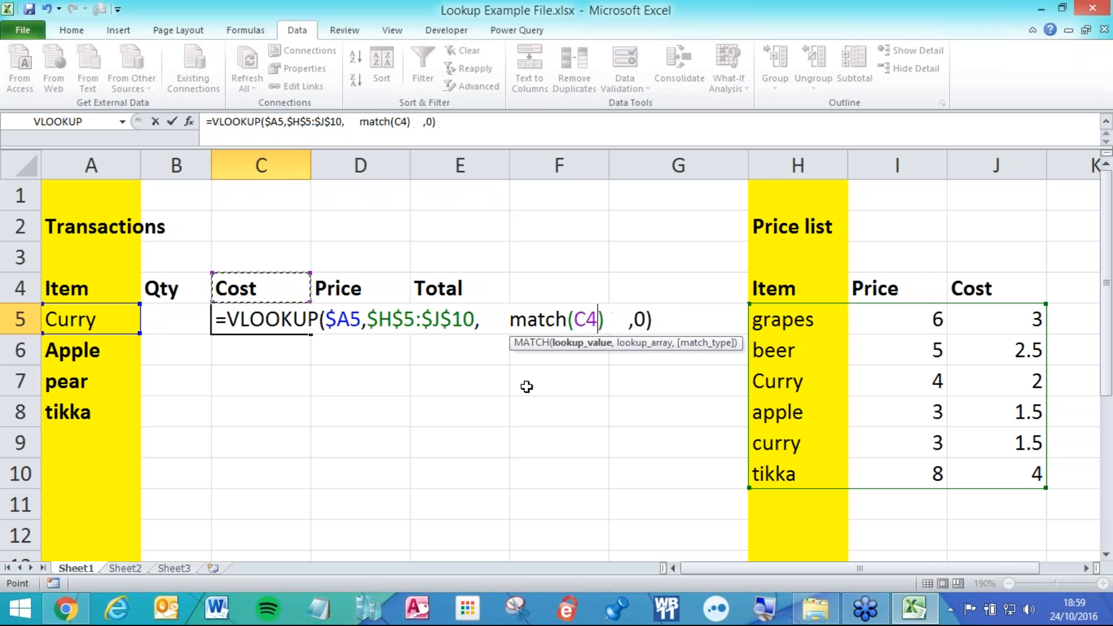
{"action": "key", "text": "F4"}
{"action": "key", "text": "F4"}
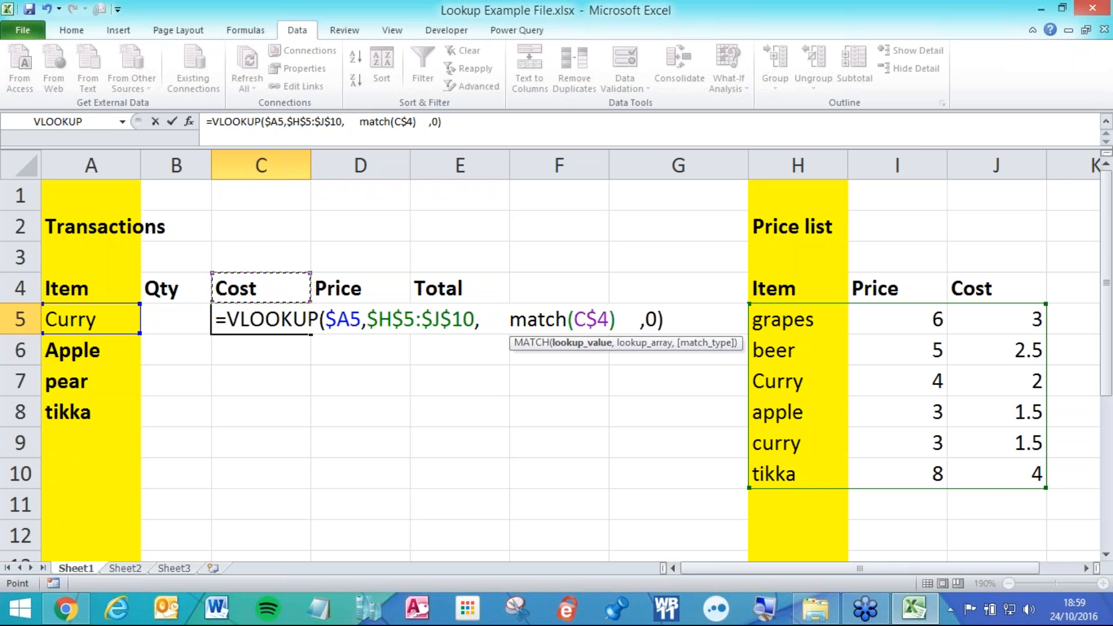
{"action": "type", "text": ","}
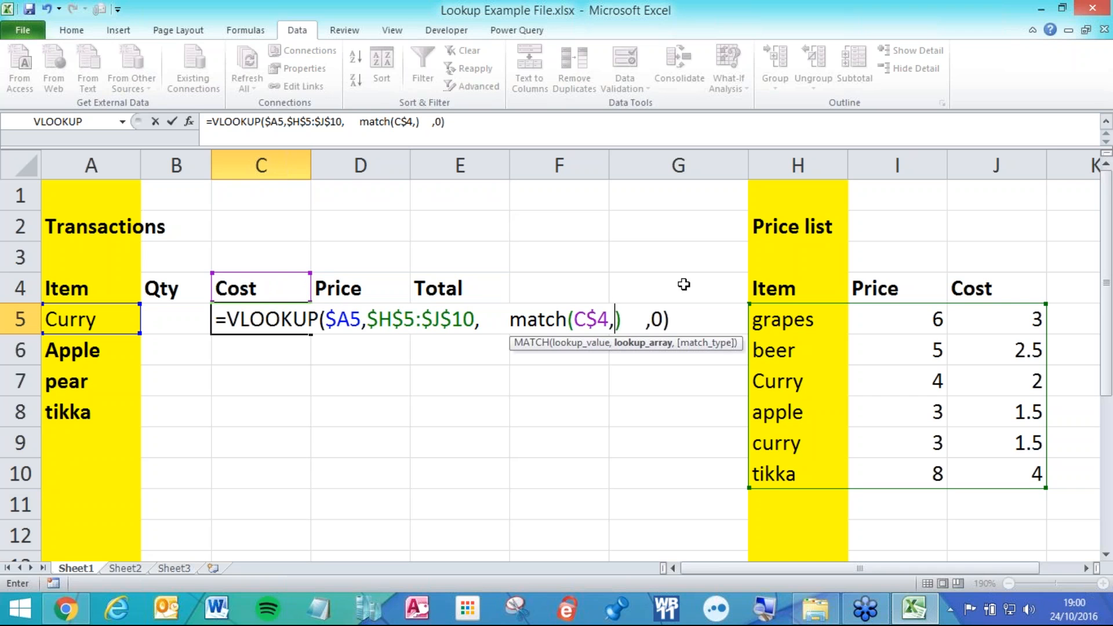
Match against the header row $H$4:$J$4 with 0 and commit; C5 shows Curry's cost 2.
{"action": "left_click", "coordinate": [773, 288]}
{"action": "left_click_drag", "start_coordinate": [823, 291], "coordinate": [916, 292]}
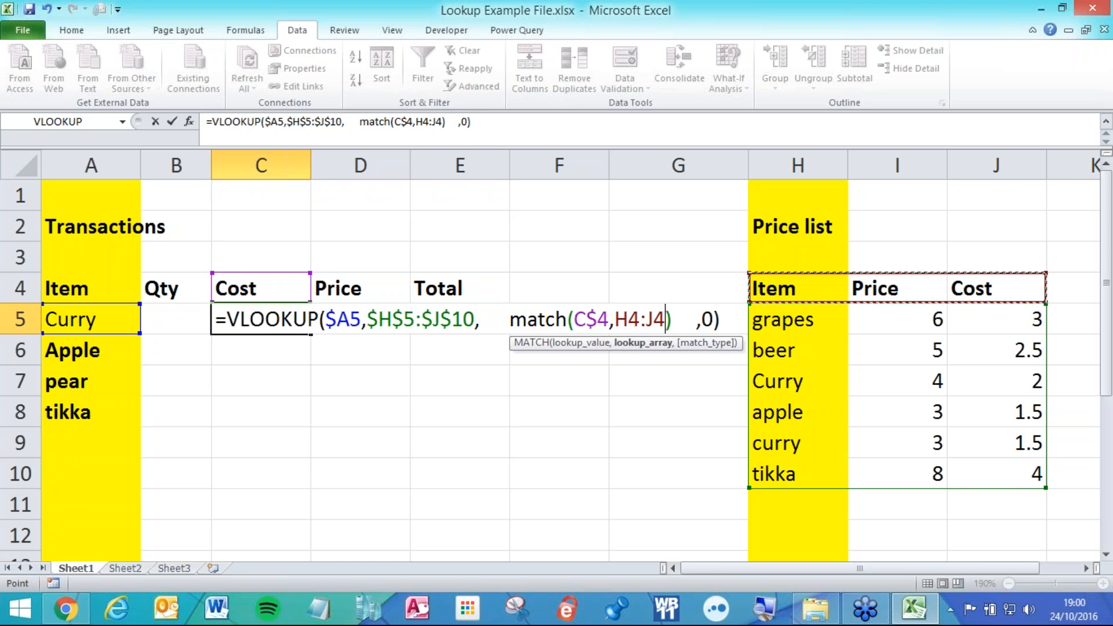
{"action": "left_click_drag", "start_coordinate": [771, 289], "coordinate": [924, 290]}
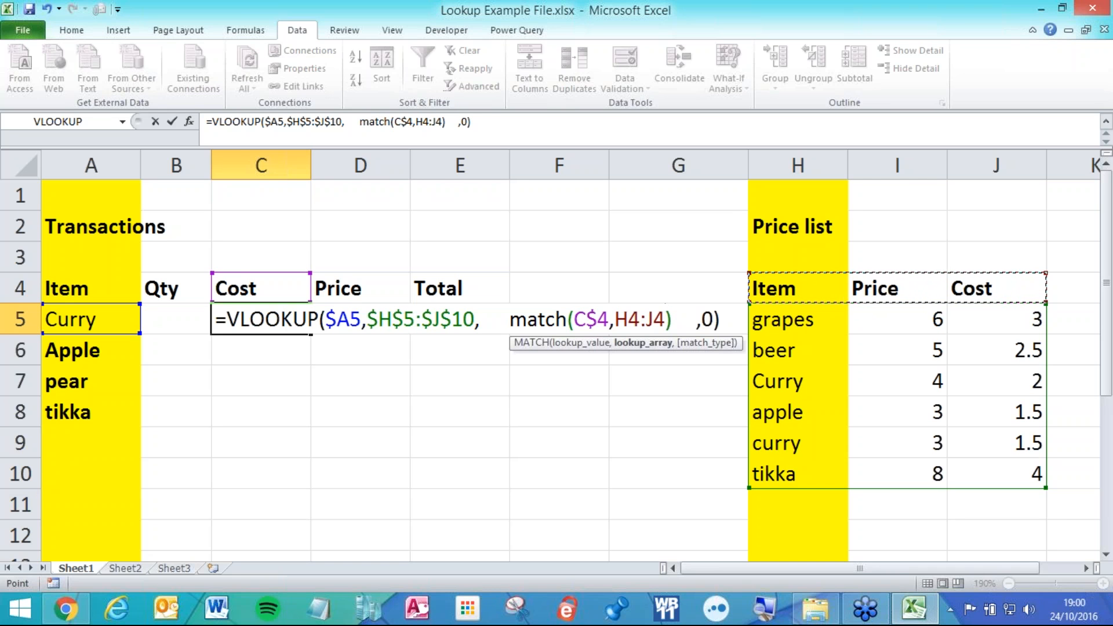
{"action": "key", "text": "F4"}
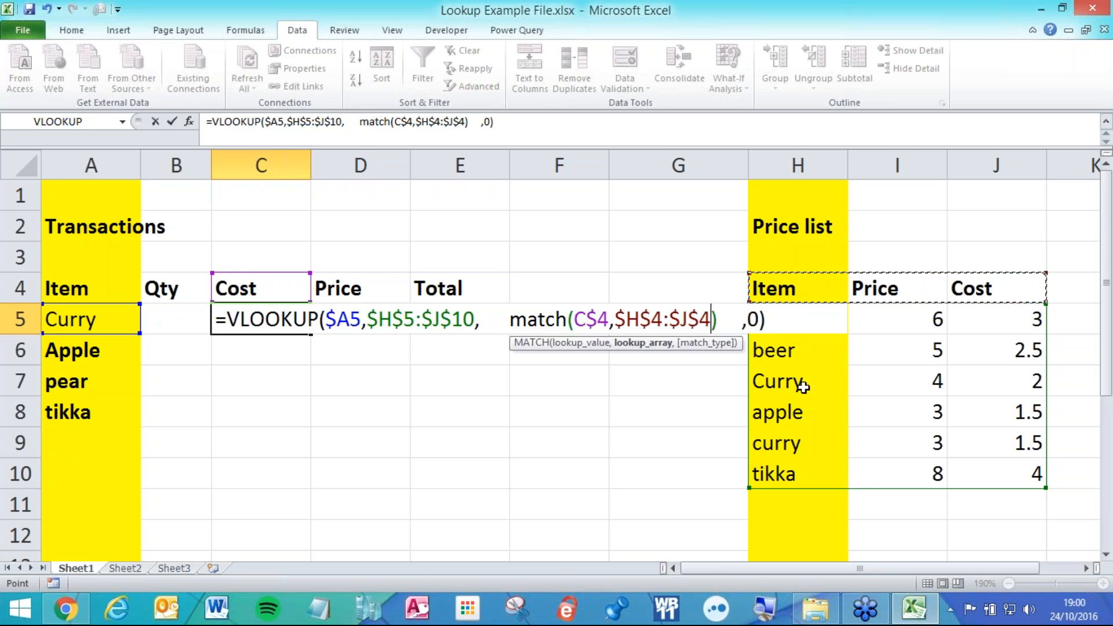
{"action": "type", "text": ",0"}
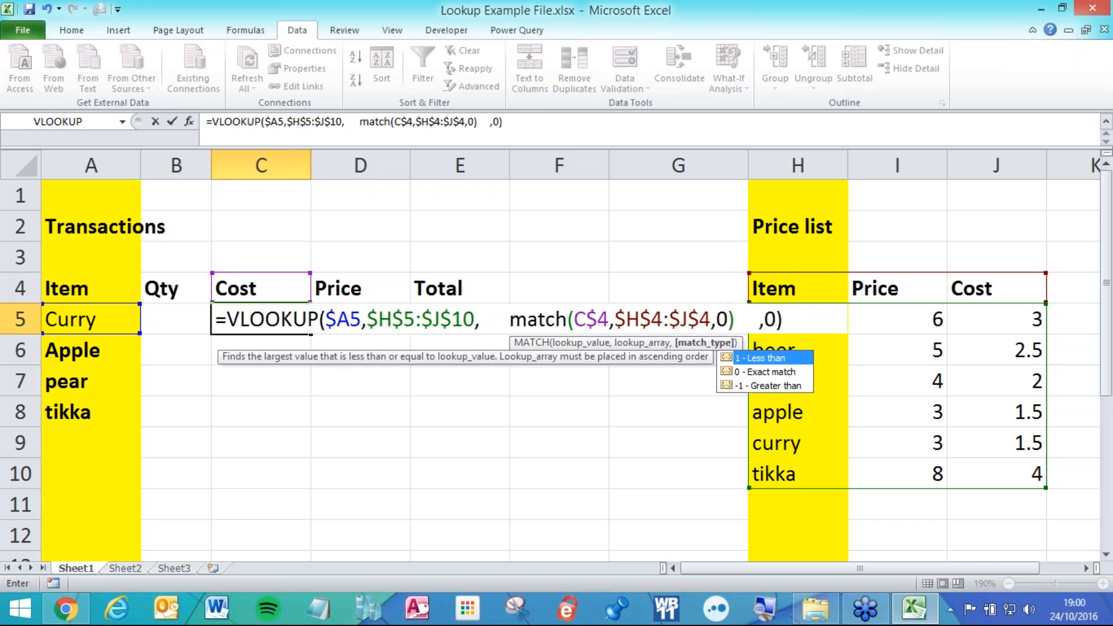
{"action": "key", "text": "Return"}
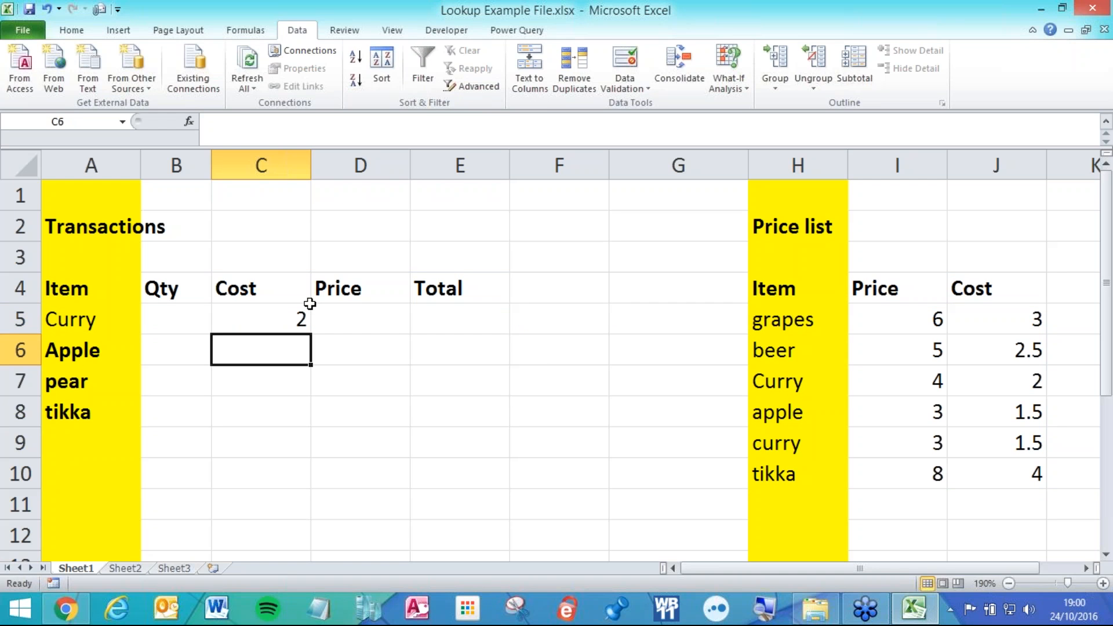
{"action": "left_click", "coordinate": [273, 308]}
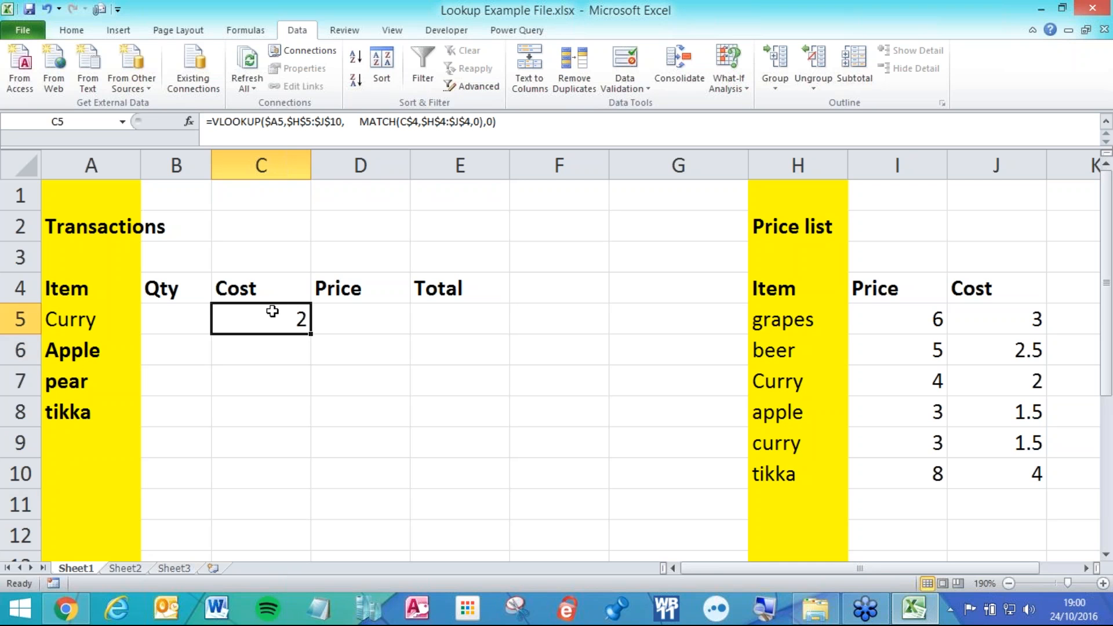
{"action": "left_click_drag", "start_coordinate": [310, 333], "coordinate": [298, 427]}
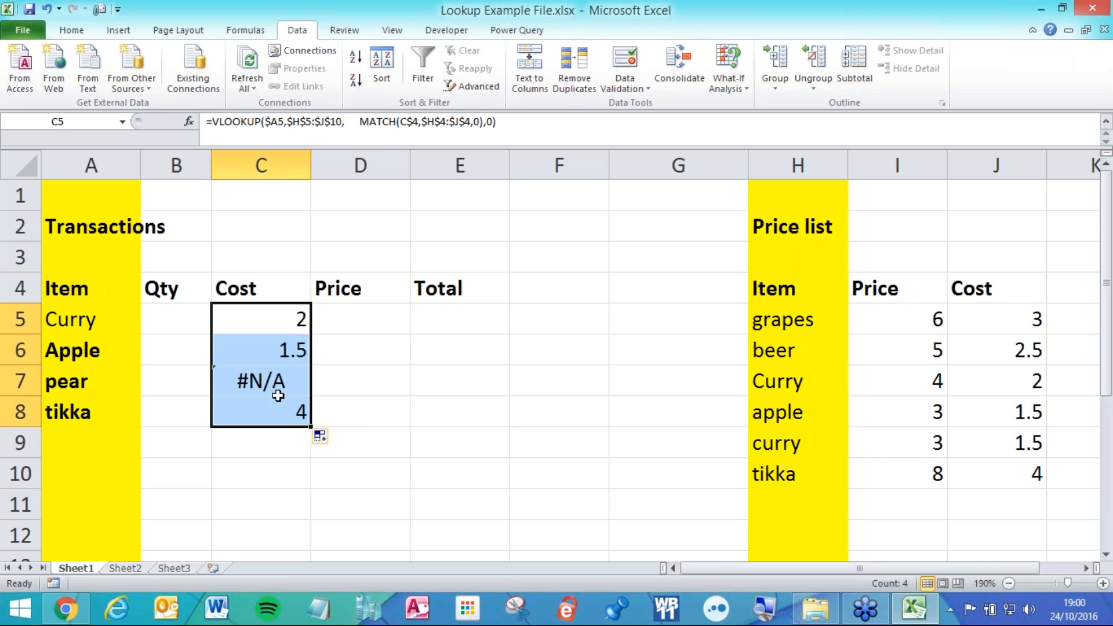
{"action": "left_click_drag", "start_coordinate": [312, 422], "coordinate": [398, 434]}
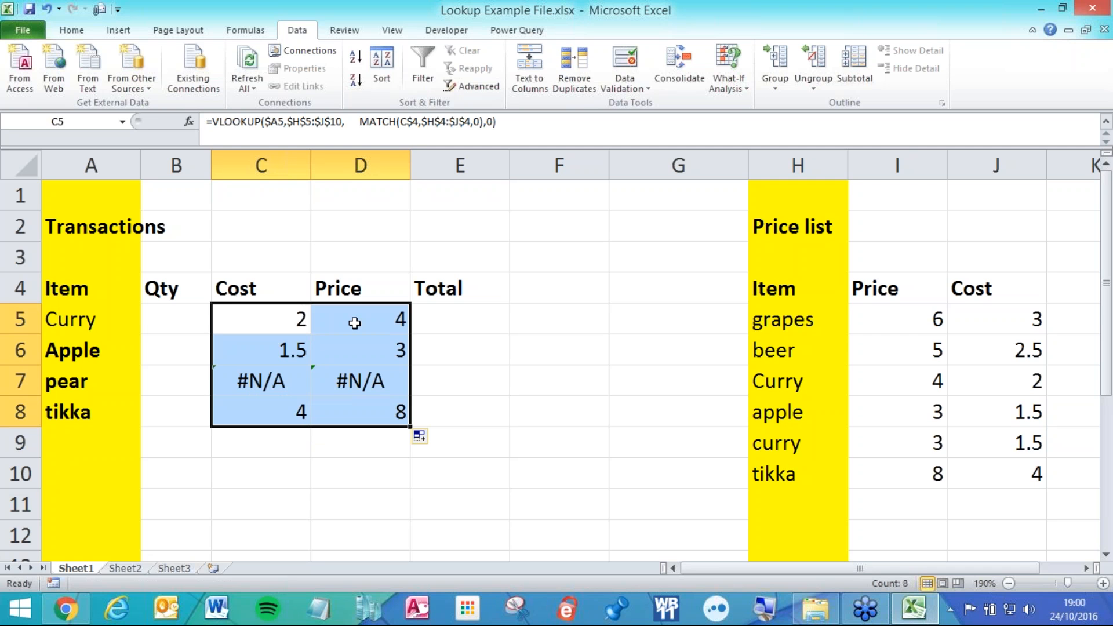
{"action": "left_click_drag", "start_coordinate": [87, 284], "coordinate": [432, 294]}
{"action": "left_click_drag", "start_coordinate": [127, 310], "coordinate": [124, 401]}
{"action": "left_click", "coordinate": [286, 320]}
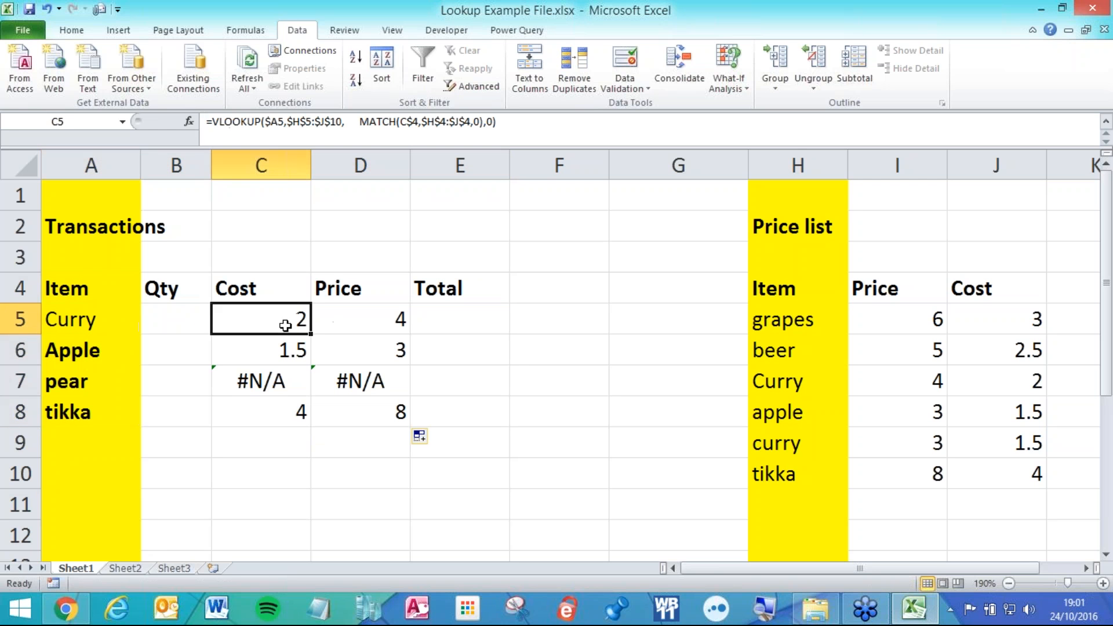
{"action": "double_click", "coordinate": [263, 319]}
{"action": "key", "text": "Return"}
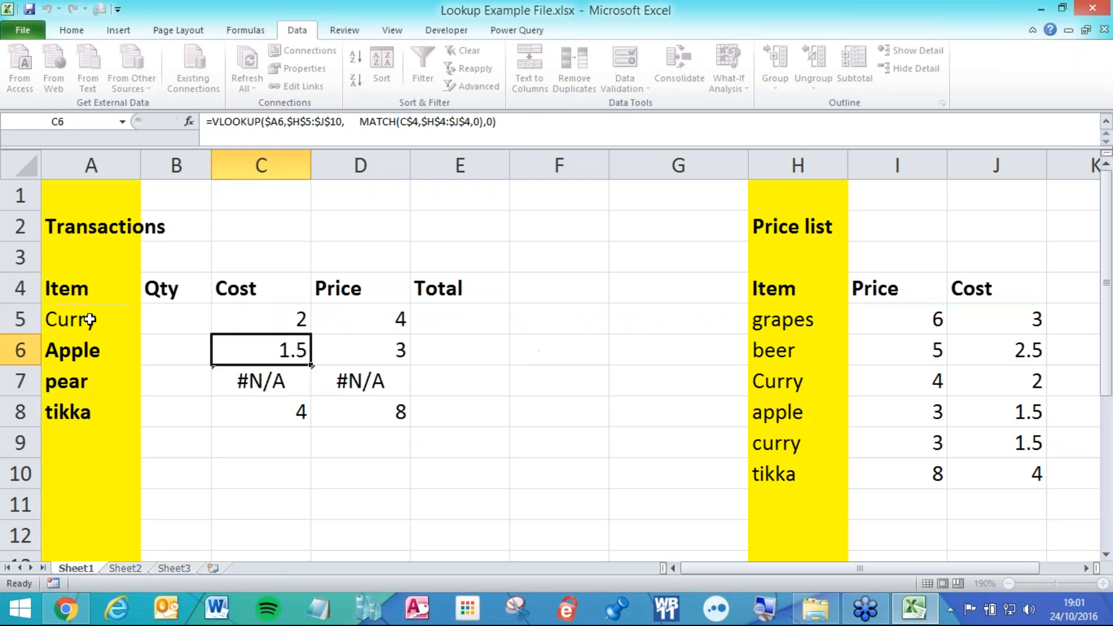
{"action": "left_click", "coordinate": [89, 320]}
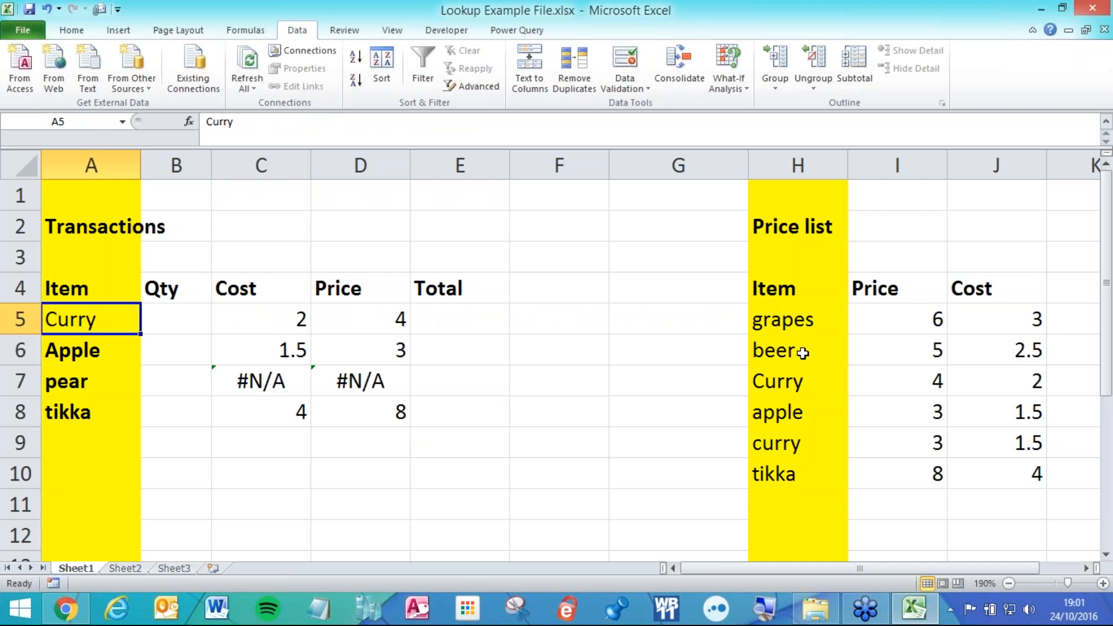
{"action": "left_click", "coordinate": [806, 391]}
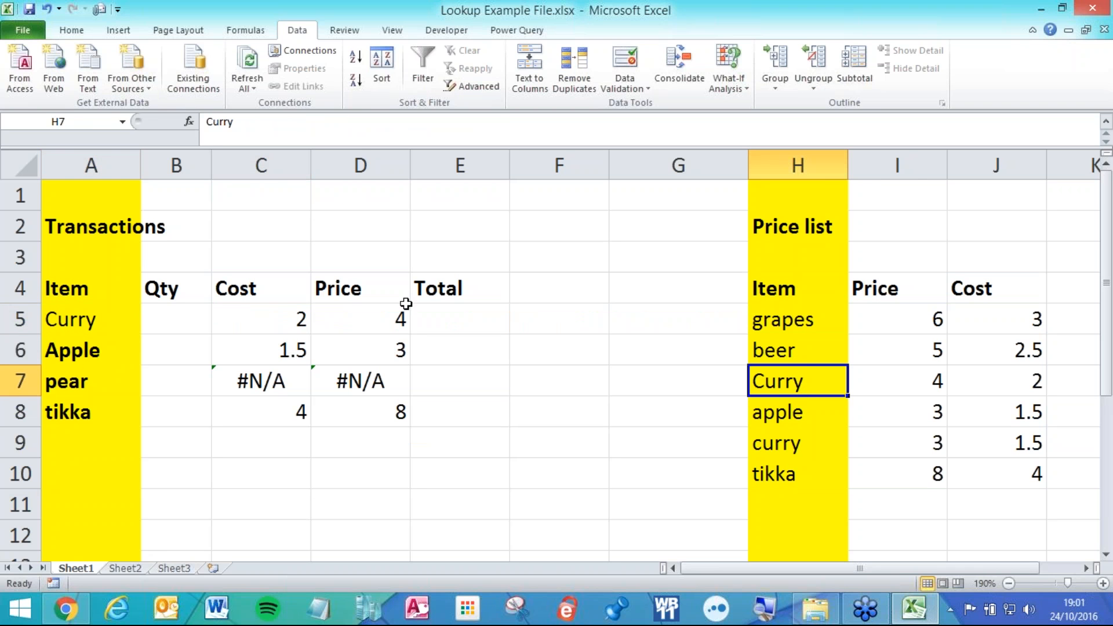
{"action": "left_click", "coordinate": [978, 288]}
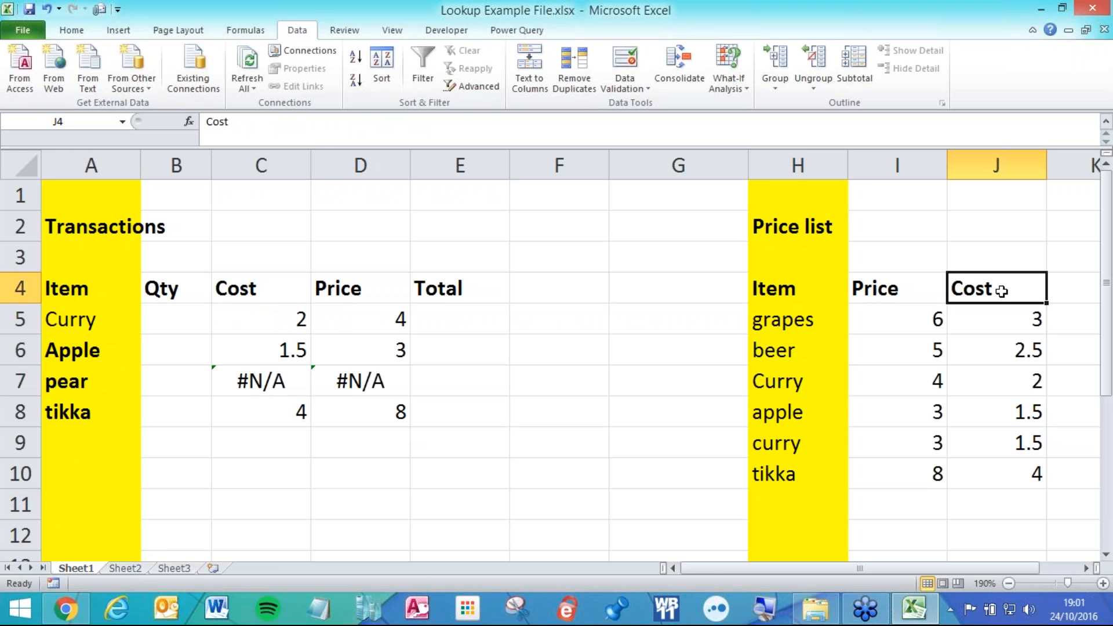
{"action": "double_click", "coordinate": [261, 321]}
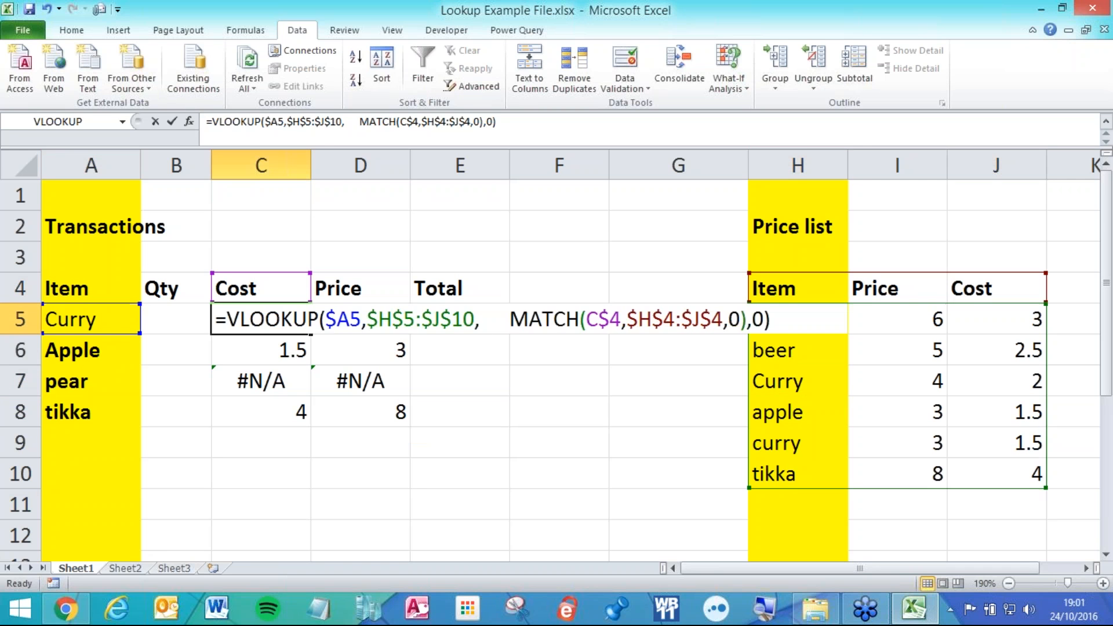
{"action": "left_click", "coordinate": [746, 318]}
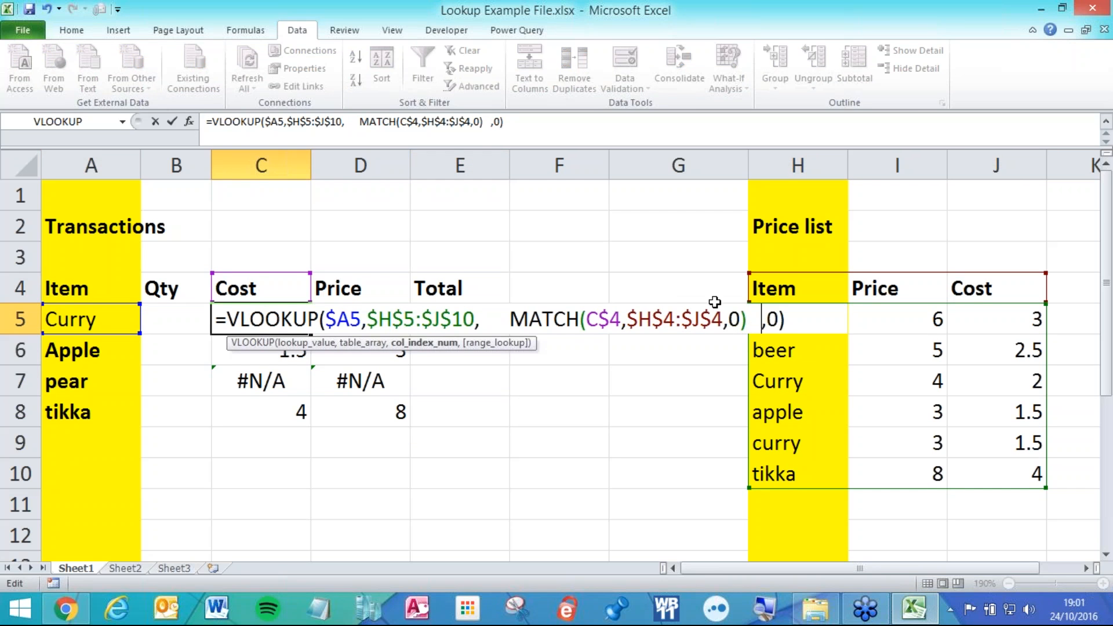
{"action": "left_click_drag", "start_coordinate": [750, 320], "coordinate": [519, 319]}
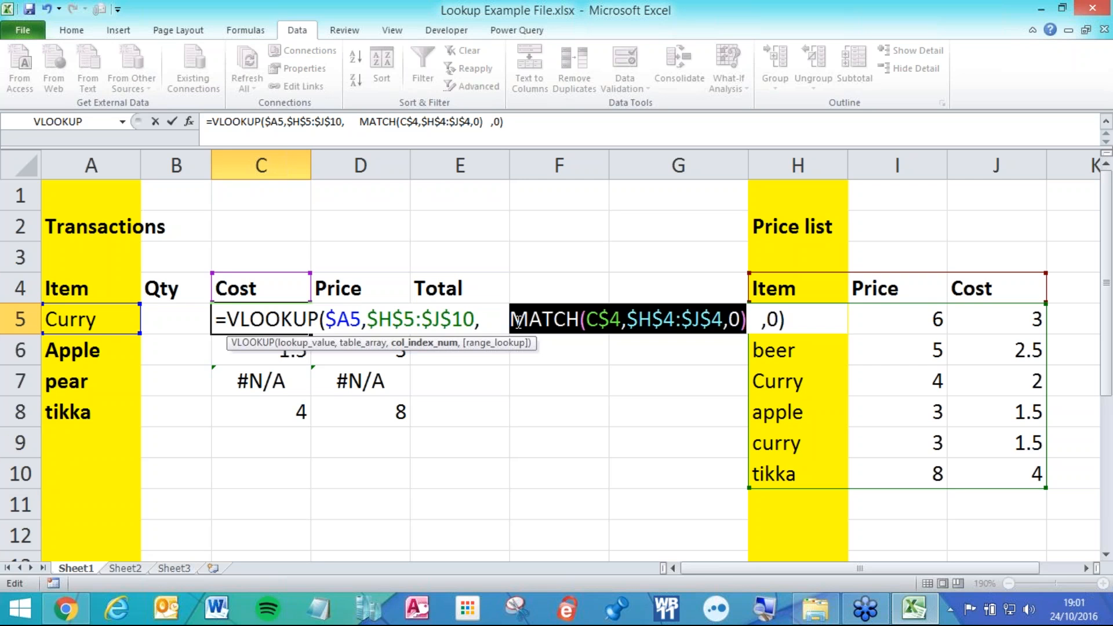
{"action": "key", "text": "Escape"}
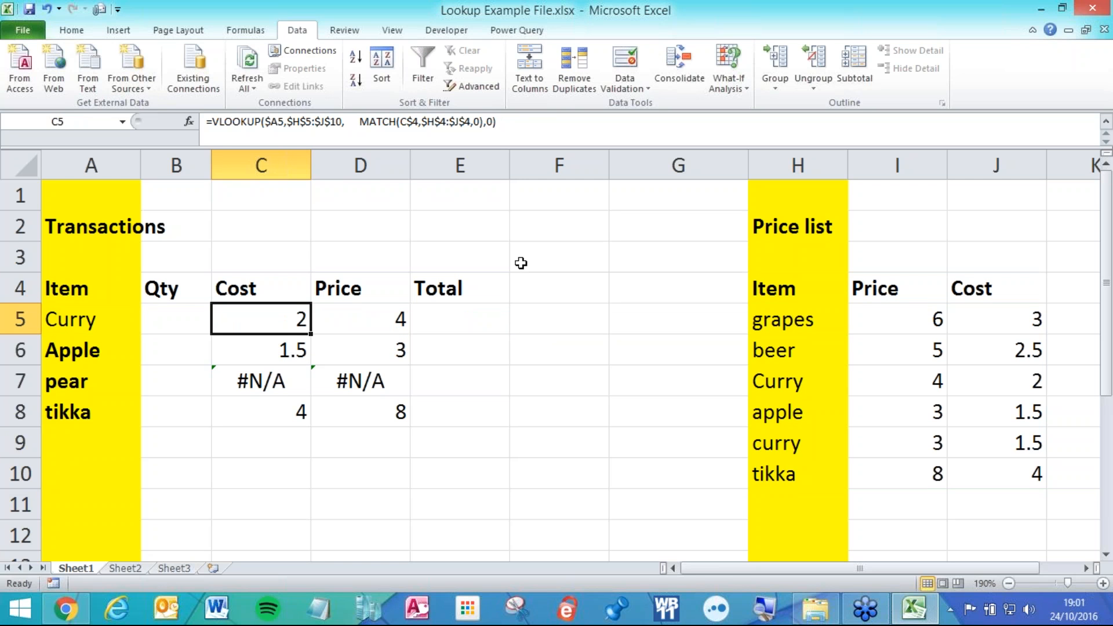
Insert five blank columns before the Total column.
{"action": "left_click_drag", "start_coordinate": [447, 163], "coordinate": [888, 184]}
{"action": "right_click", "coordinate": [618, 253]}
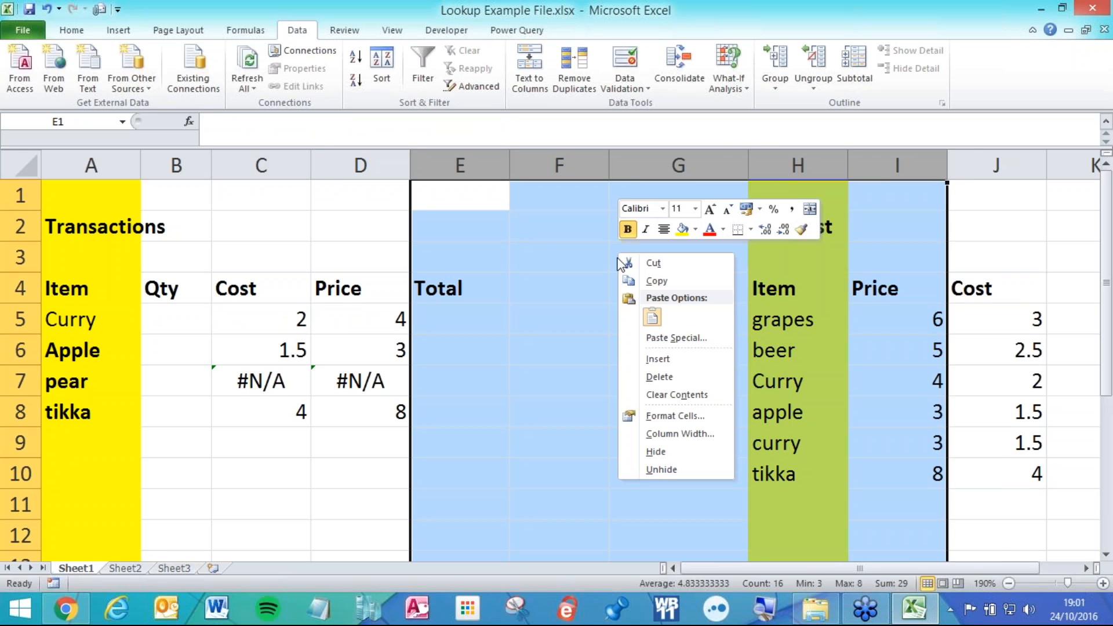
{"action": "left_click", "coordinate": [663, 359]}
{"action": "left_click", "coordinate": [554, 375]}
Repeat the Cost and Price headers and lookup formulas across columns E:H.
{"action": "left_click_drag", "start_coordinate": [249, 288], "coordinate": [854, 308]}
{"action": "left_click", "coordinate": [424, 314]}
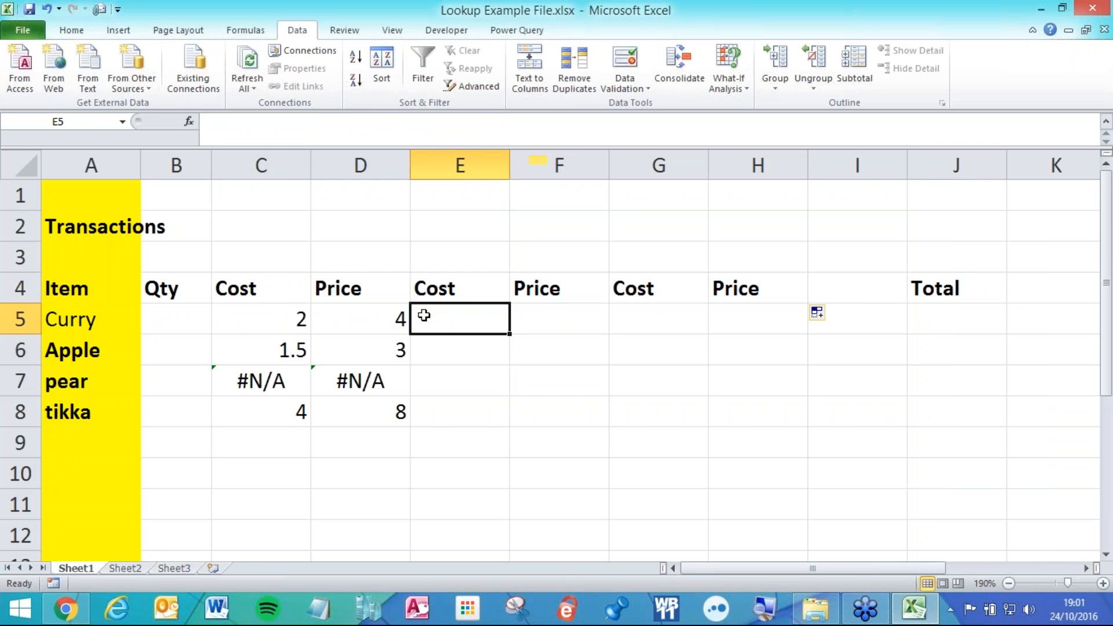
{"action": "scroll", "coordinate": [254, 281], "scroll_direction": "down", "scroll_amount": 3, "text": "ctrl"}
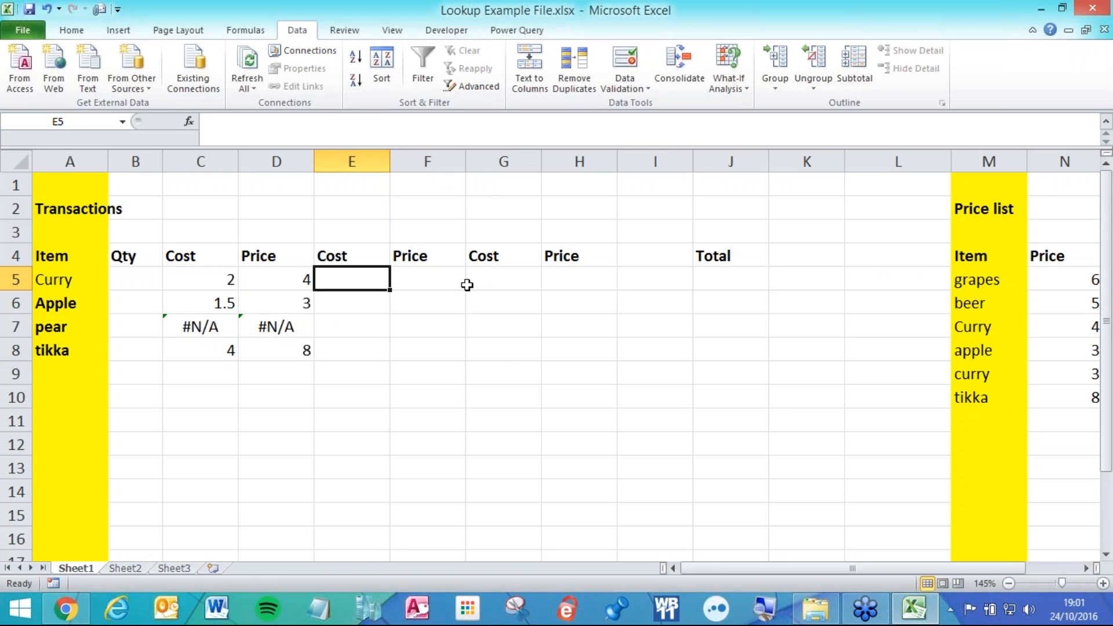
{"action": "left_click_drag", "start_coordinate": [232, 280], "coordinate": [601, 355]}
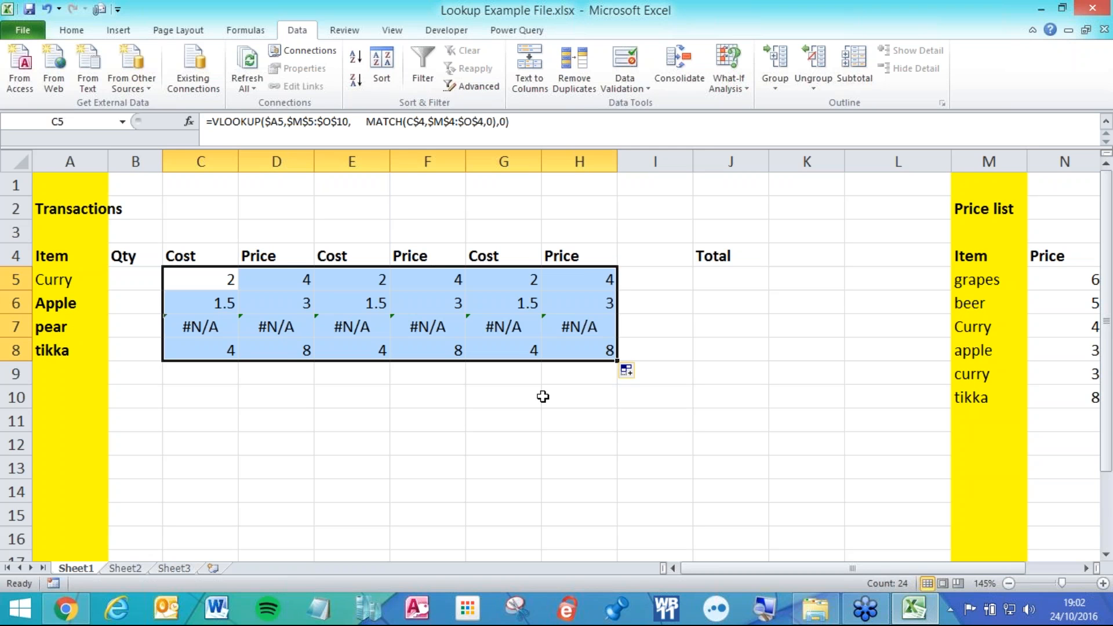
{"action": "left_click", "coordinate": [216, 250]}
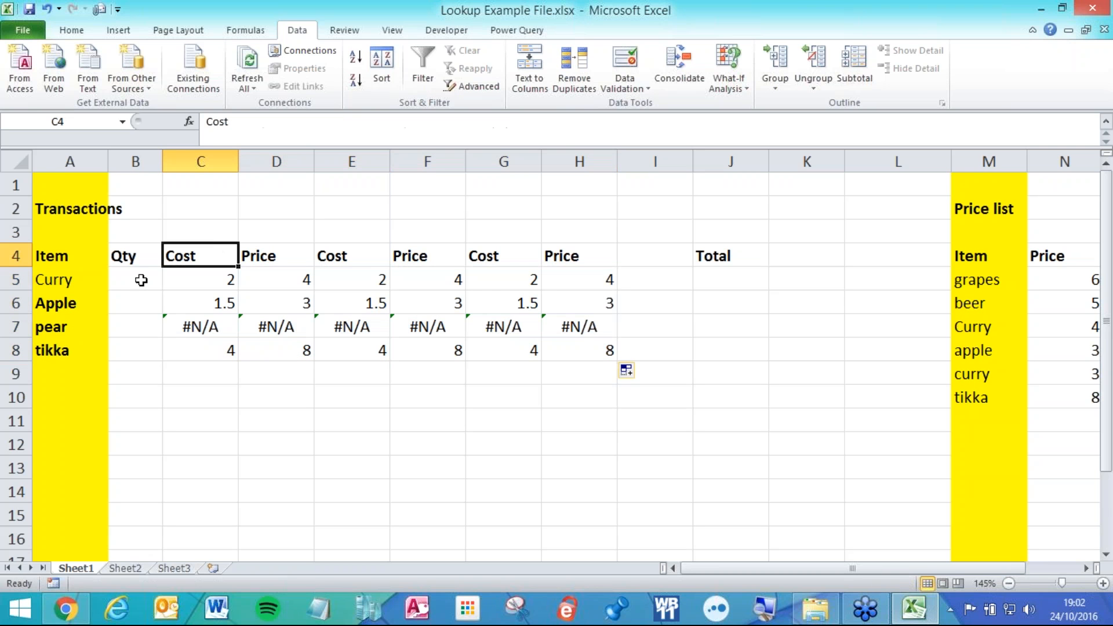
{"action": "left_click", "coordinate": [64, 311]}
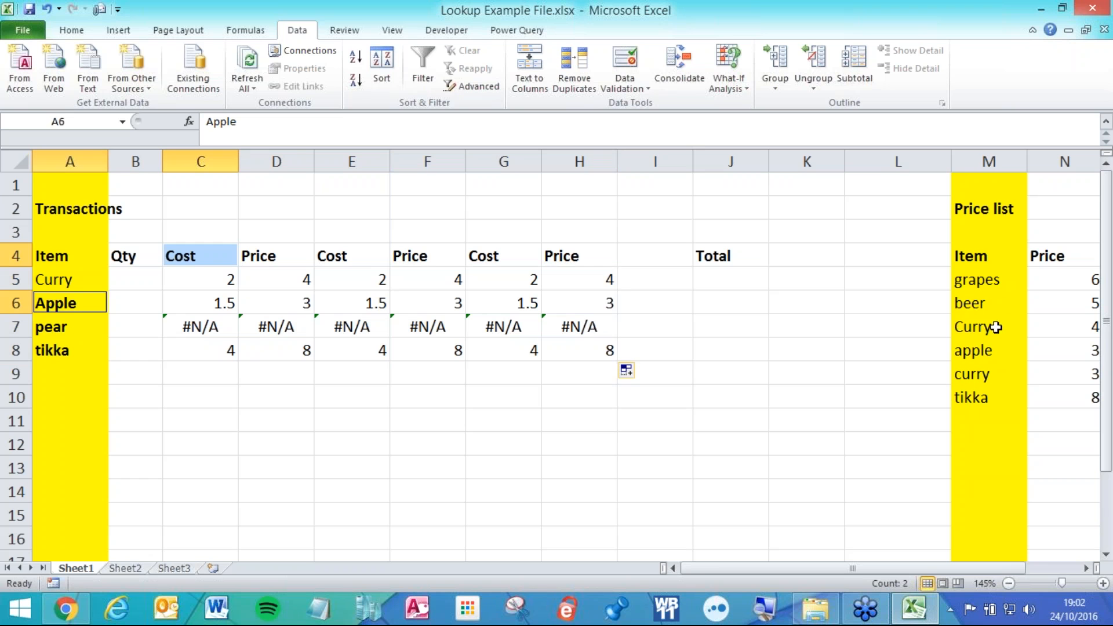
{"action": "left_click", "coordinate": [993, 331]}
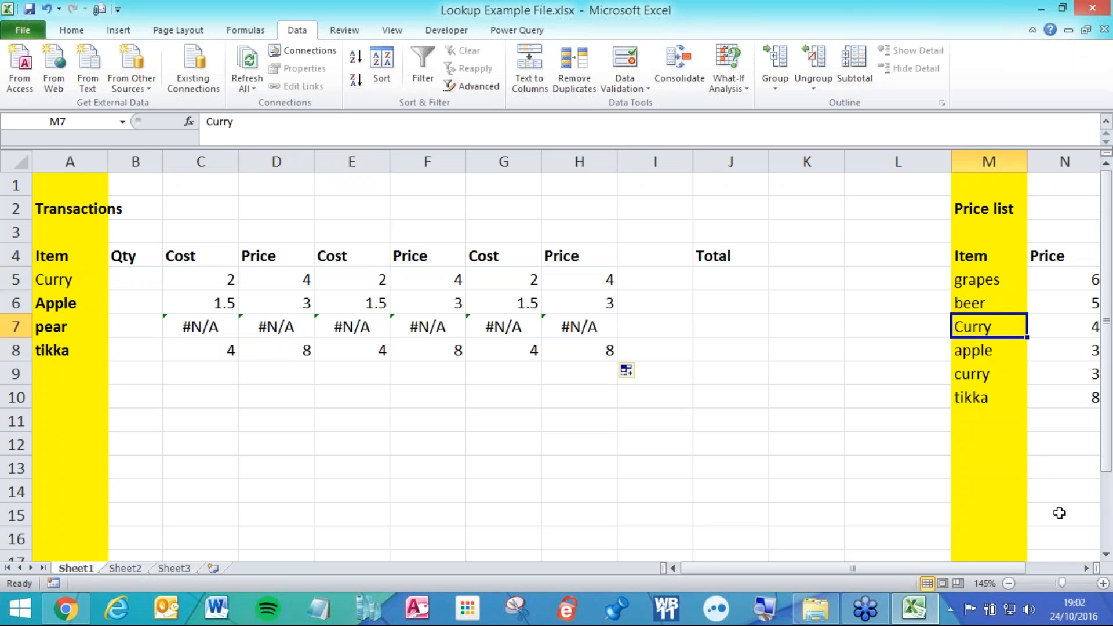
{"action": "left_click", "coordinate": [1087, 568]}
{"action": "left_click", "coordinate": [1049, 253], "text": "ctrl"}
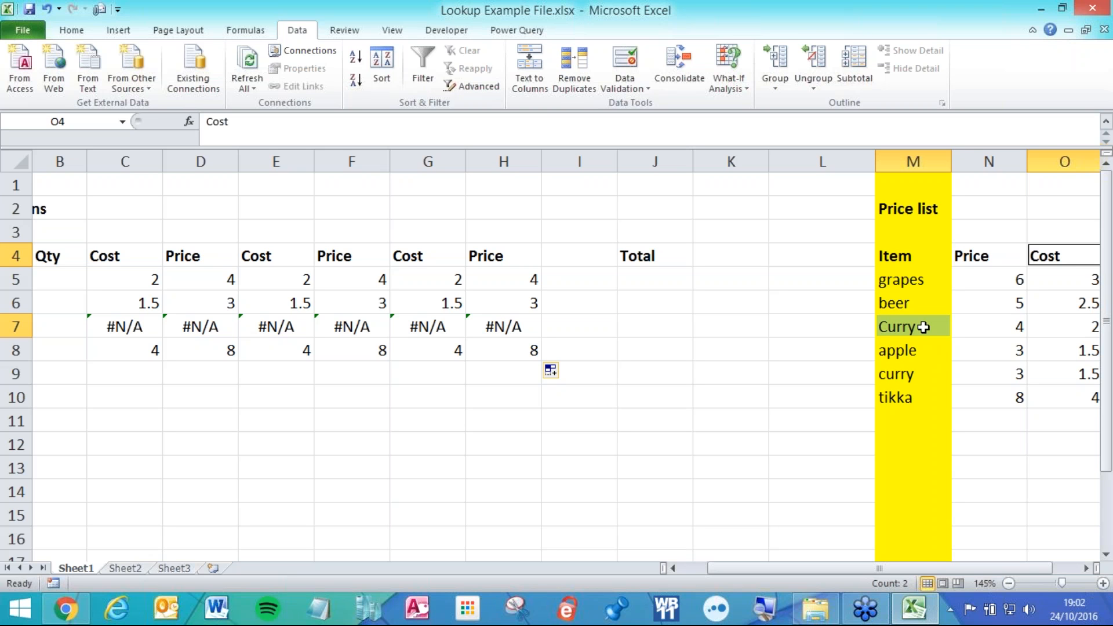
{"action": "left_click", "coordinate": [667, 298]}
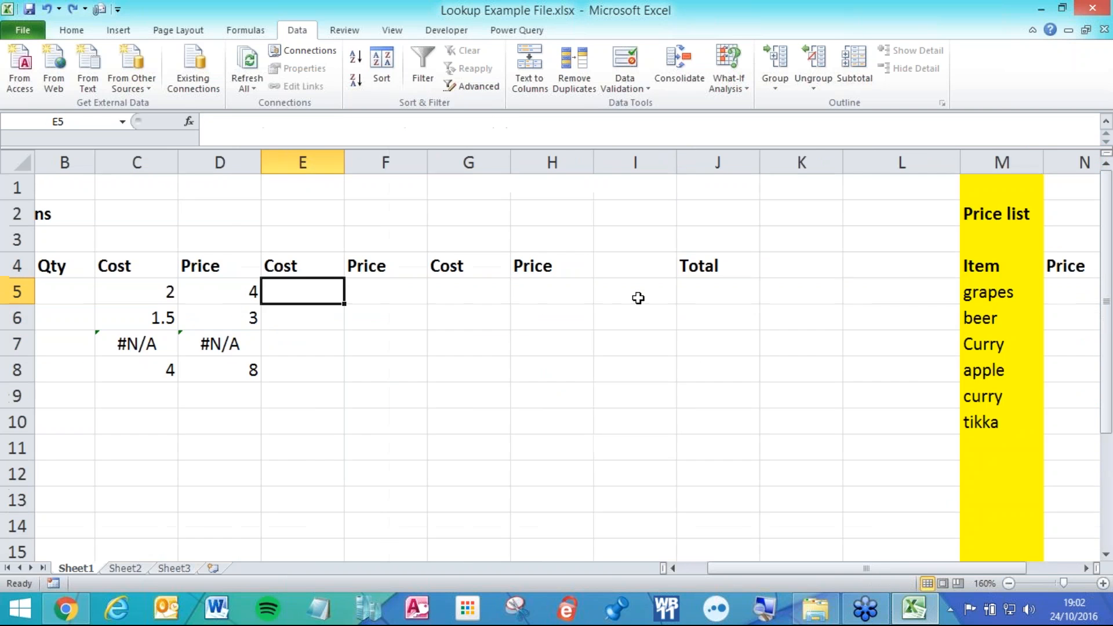
Undo the inserted columns and copied lookups, leaving Cost and Price empty again.
{"action": "scroll", "coordinate": [638, 291], "scroll_direction": "up", "scroll_amount": 3}
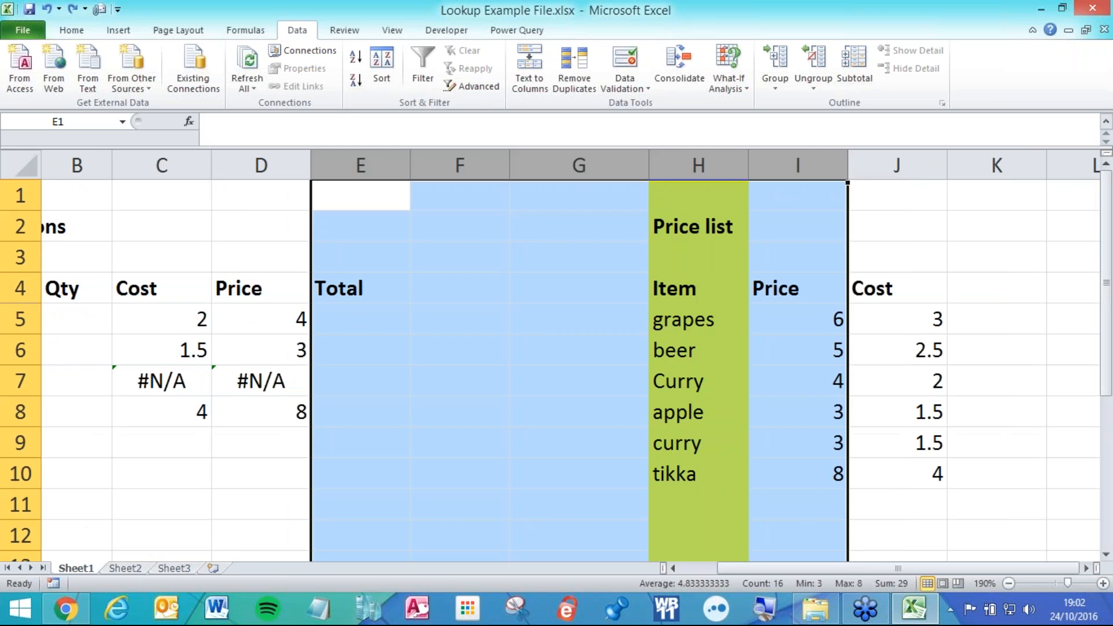
{"action": "key", "text": "ctrl+z"}
{"action": "key", "text": "ctrl+z"}
{"action": "key", "text": "ctrl+z"}
{"action": "key", "text": "ctrl+z"}
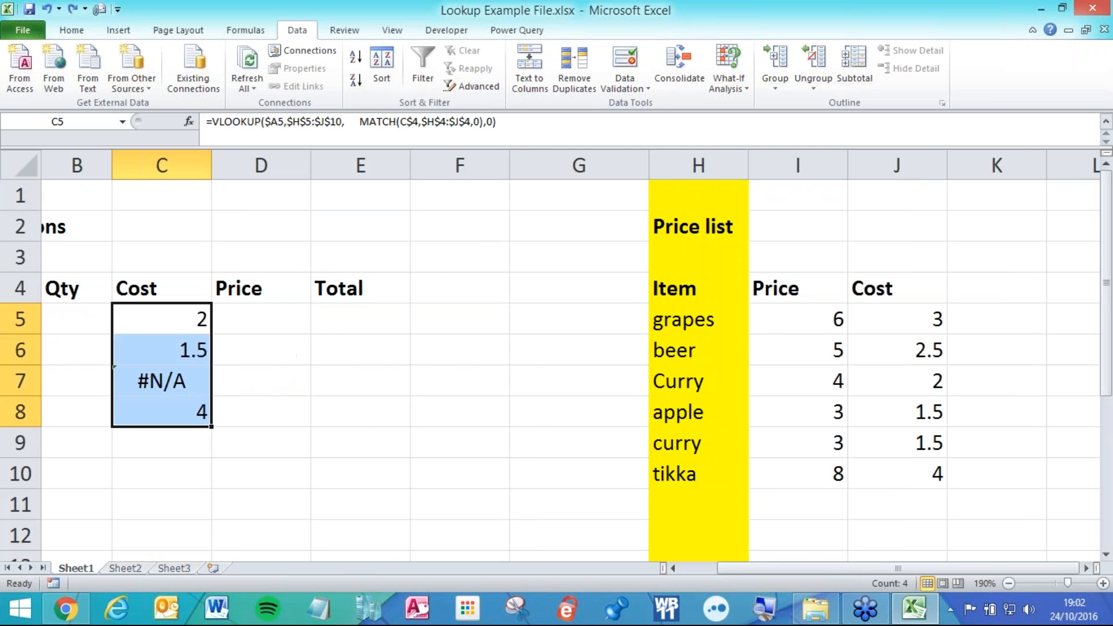
{"action": "key", "text": "ctrl+z"}
{"action": "key", "text": "ctrl+z"}
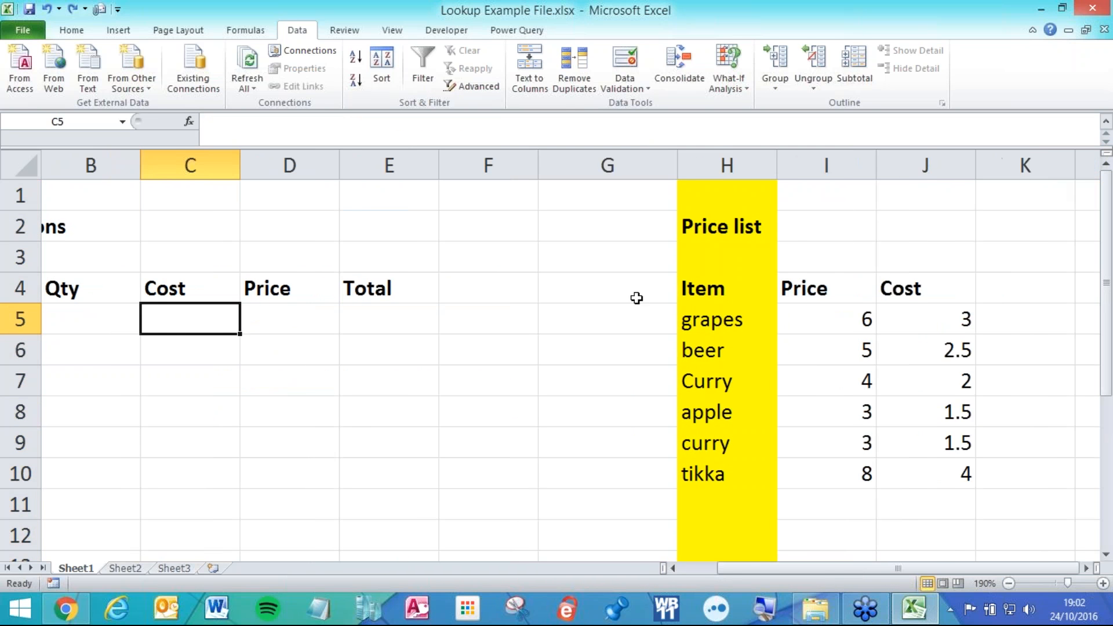
{"action": "left_click_drag", "start_coordinate": [870, 570], "coordinate": [795, 566]}
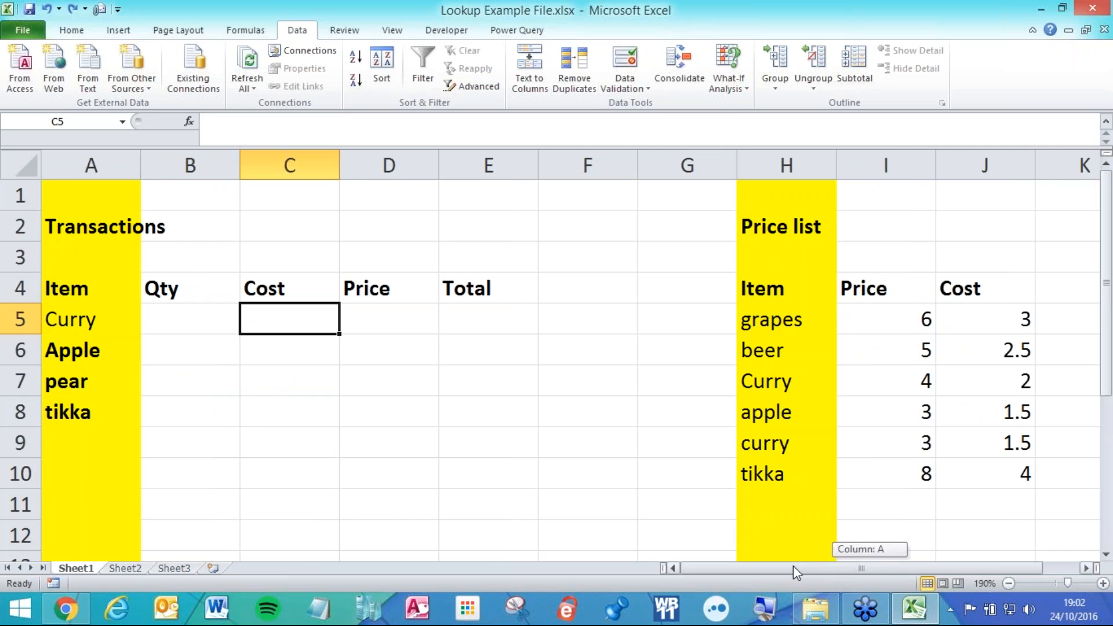
{"action": "scroll", "coordinate": [669, 427], "scroll_direction": "down", "scroll_amount": 1}
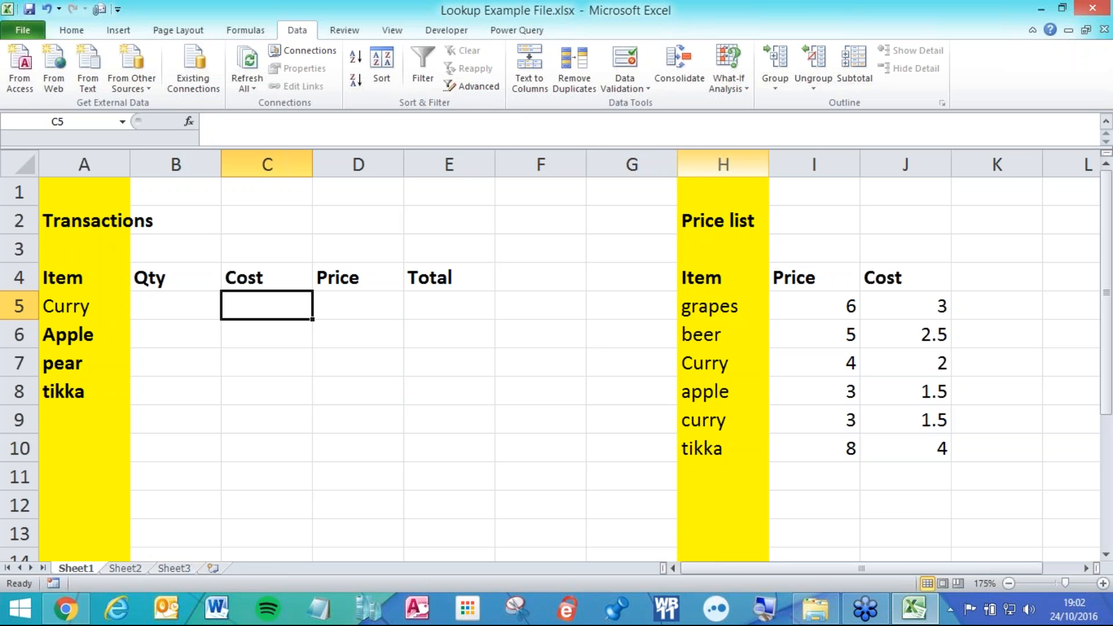
Try moving the price list's Item column to the right of Price.
{"action": "left_click", "coordinate": [735, 164]}
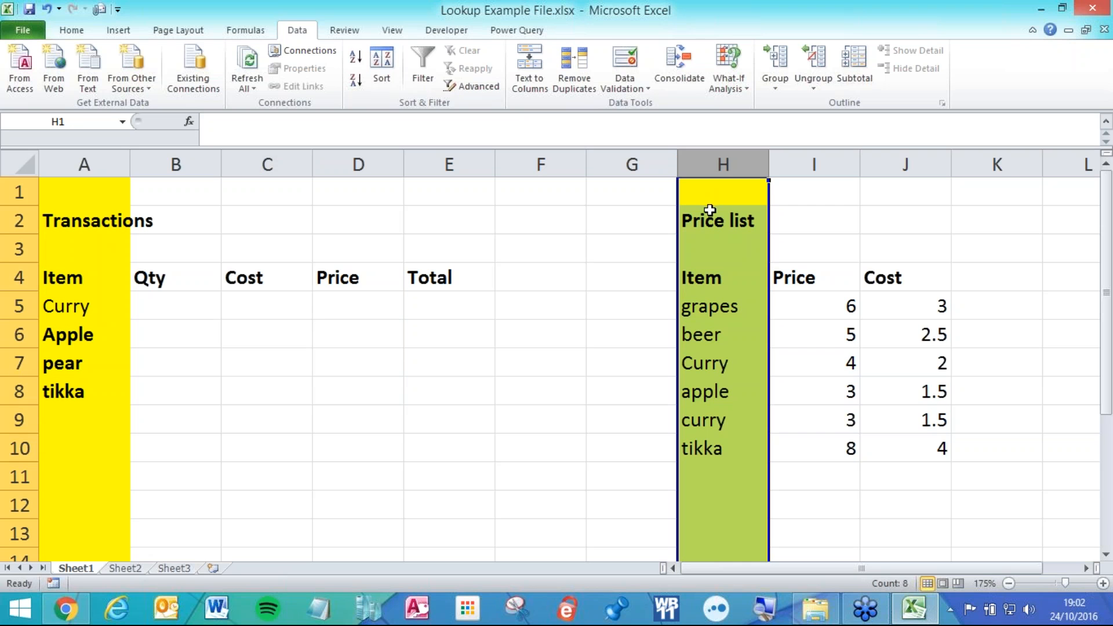
{"action": "left_click_drag", "start_coordinate": [678, 230], "coordinate": [840, 241]}
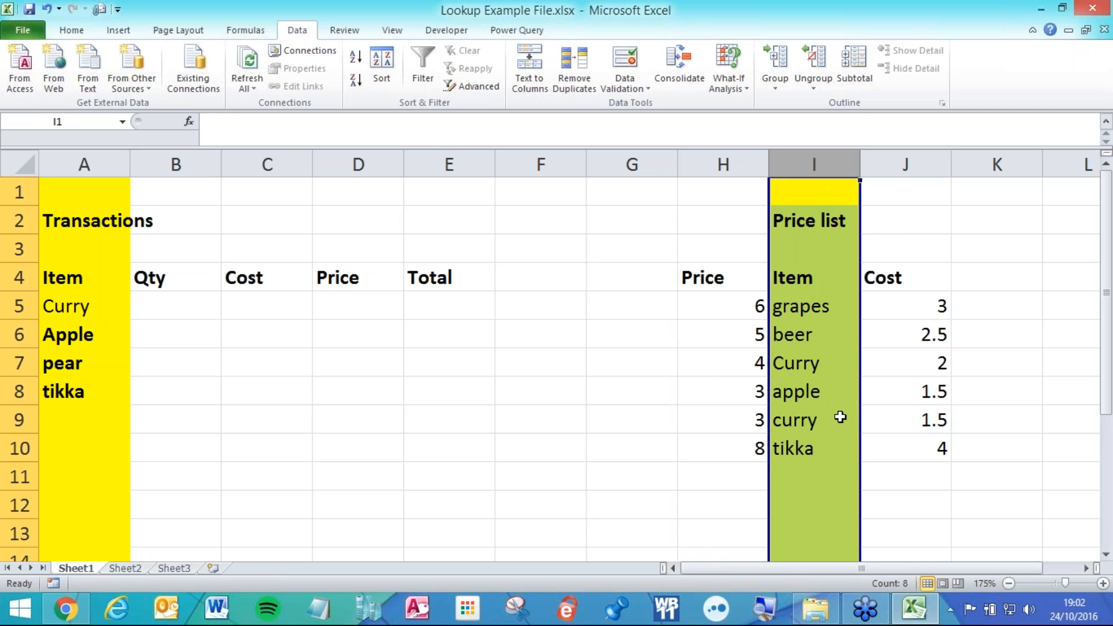
{"action": "left_click", "coordinate": [847, 326]}
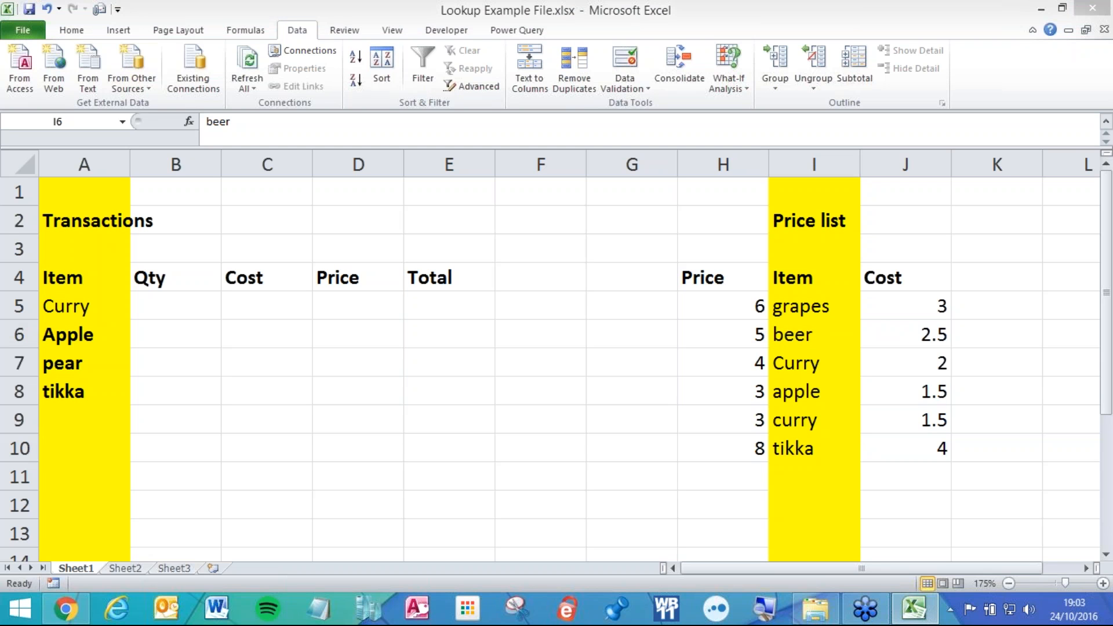
{"action": "left_click", "coordinate": [817, 284]}
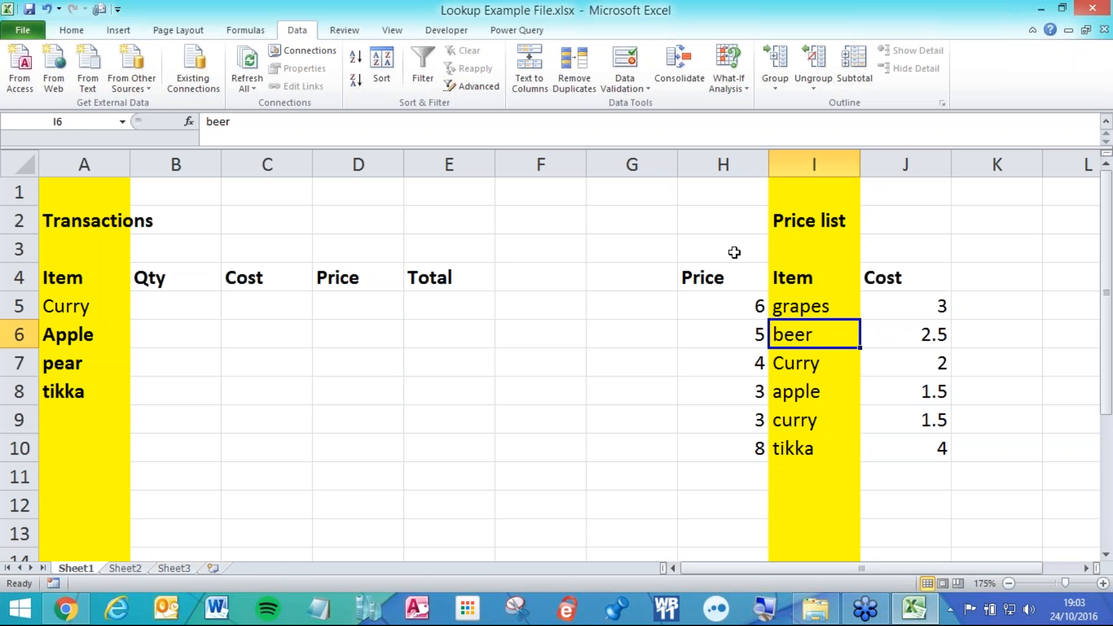
Inspect the price list data and each Price value in H5:H10.
{"action": "left_click_drag", "start_coordinate": [710, 302], "coordinate": [909, 447]}
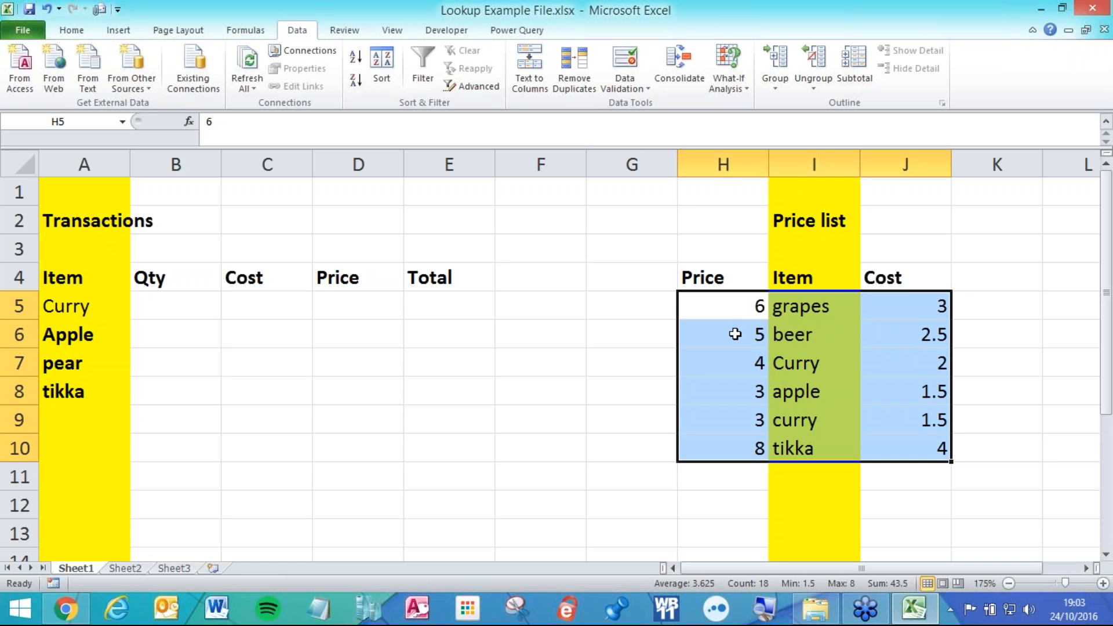
{"action": "left_click", "coordinate": [286, 307]}
{"action": "left_click", "coordinate": [742, 308]}
{"action": "left_click_drag", "start_coordinate": [742, 308], "coordinate": [899, 447]}
{"action": "left_click", "coordinate": [734, 309]}
{"action": "left_click", "coordinate": [715, 341]}
{"action": "left_click", "coordinate": [715, 364]}
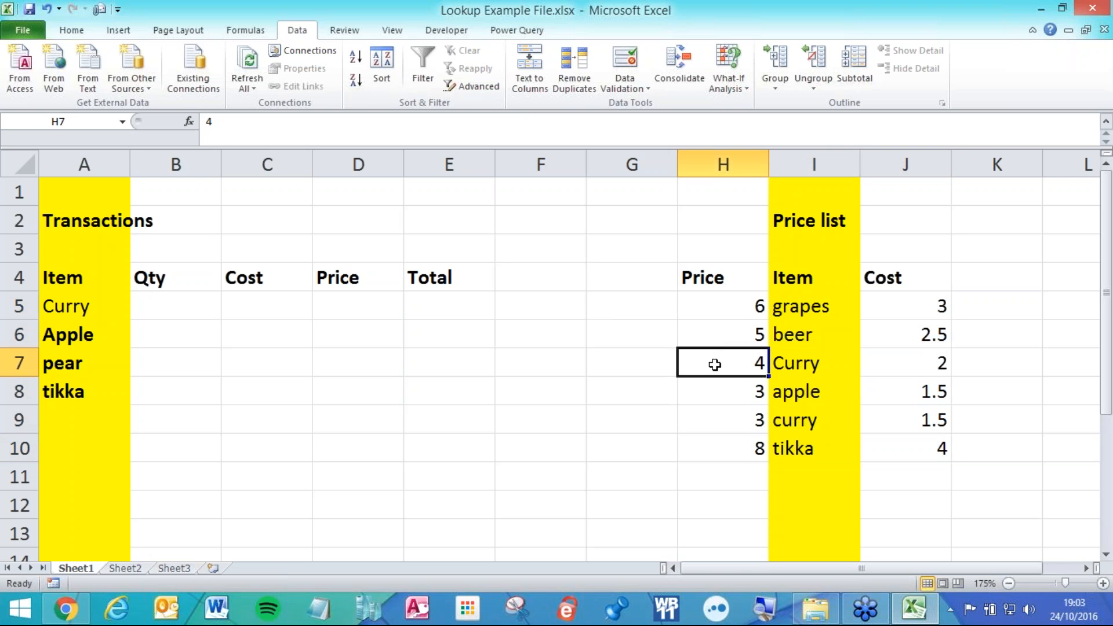
{"action": "left_click", "coordinate": [715, 393]}
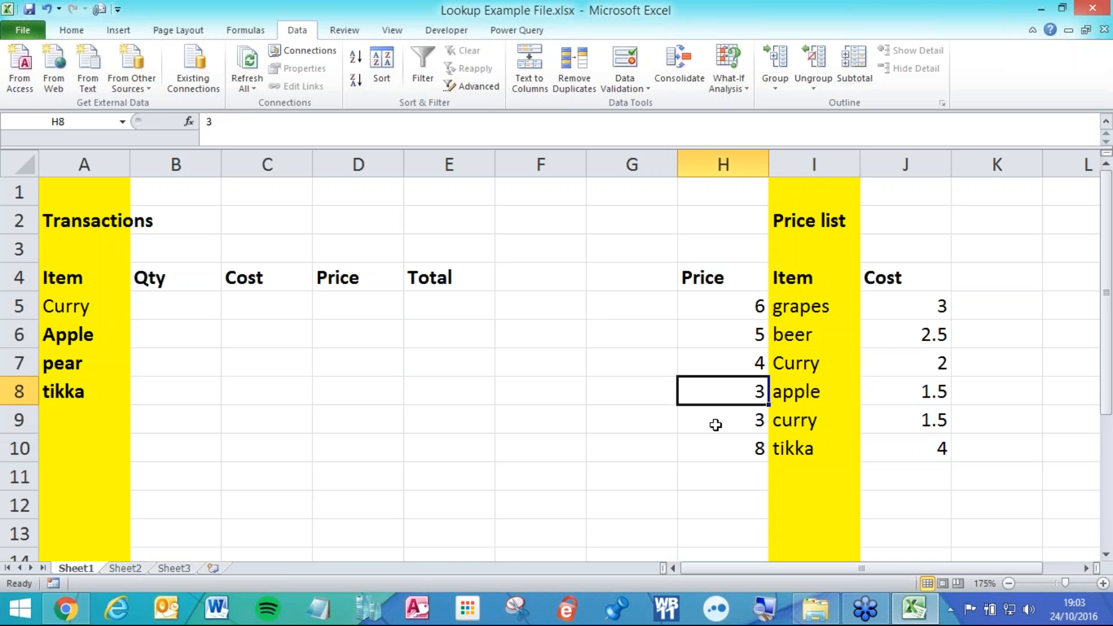
{"action": "left_click", "coordinate": [716, 425]}
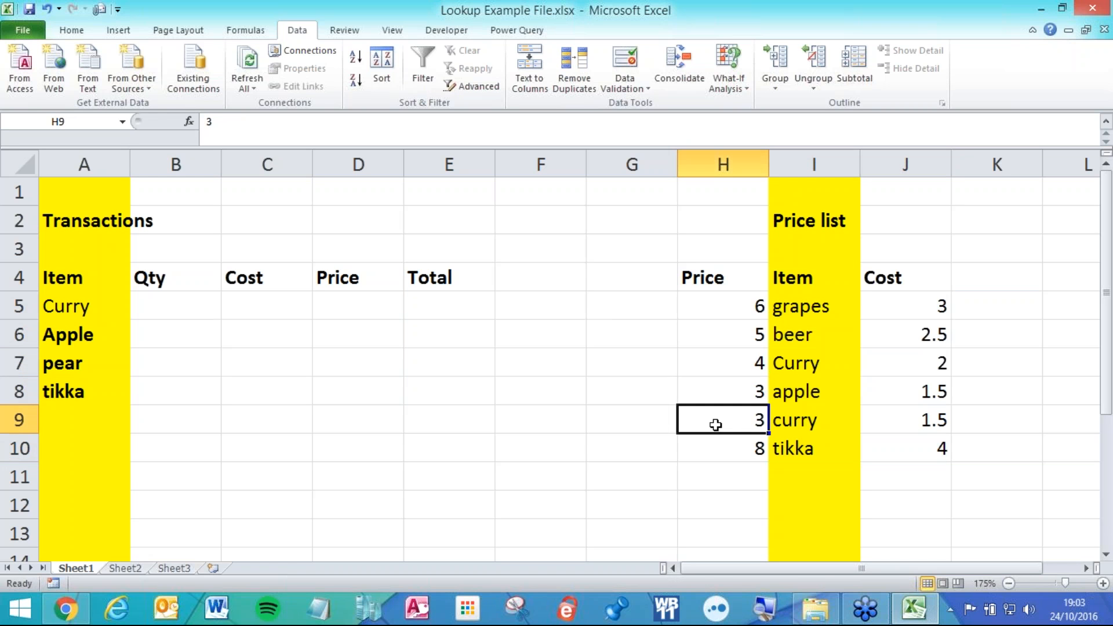
{"action": "left_click", "coordinate": [722, 442]}
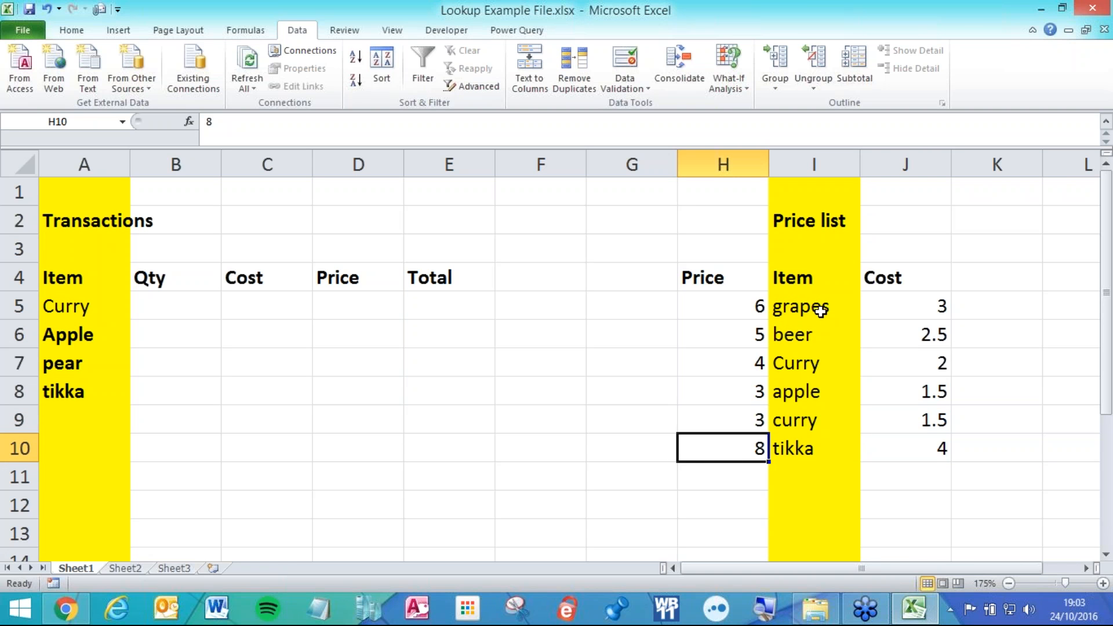
{"action": "left_click_drag", "start_coordinate": [816, 304], "coordinate": [1009, 451]}
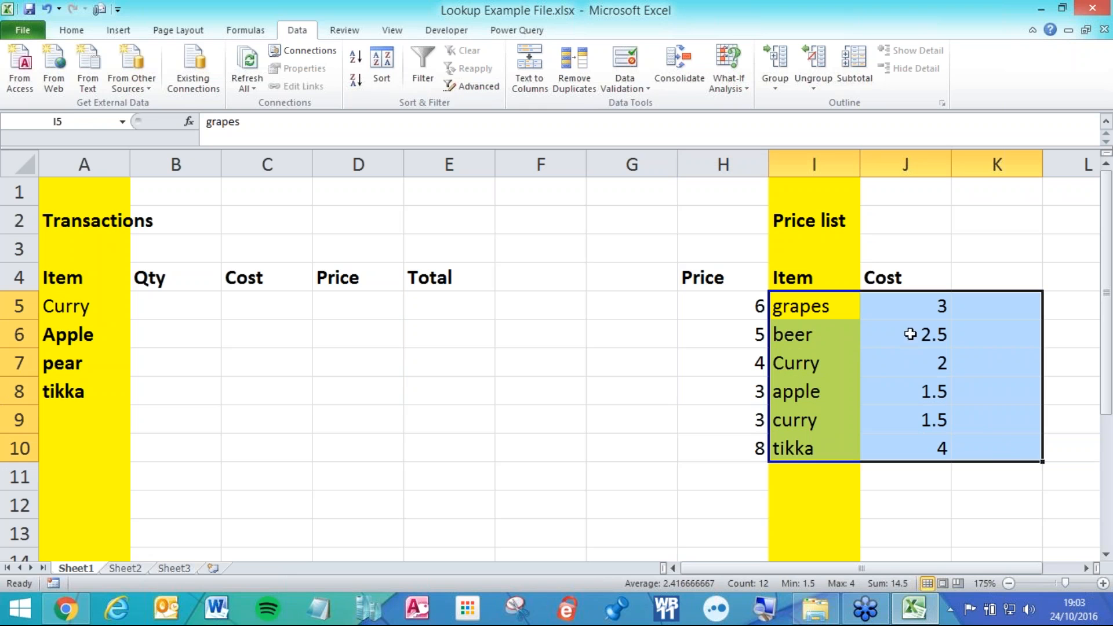
{"action": "left_click_drag", "start_coordinate": [731, 280], "coordinate": [729, 449]}
Move Price to column K and back to H, then move Item I4:I10 to G4:G10.
{"action": "left_click_drag", "start_coordinate": [736, 262], "coordinate": [994, 280]}
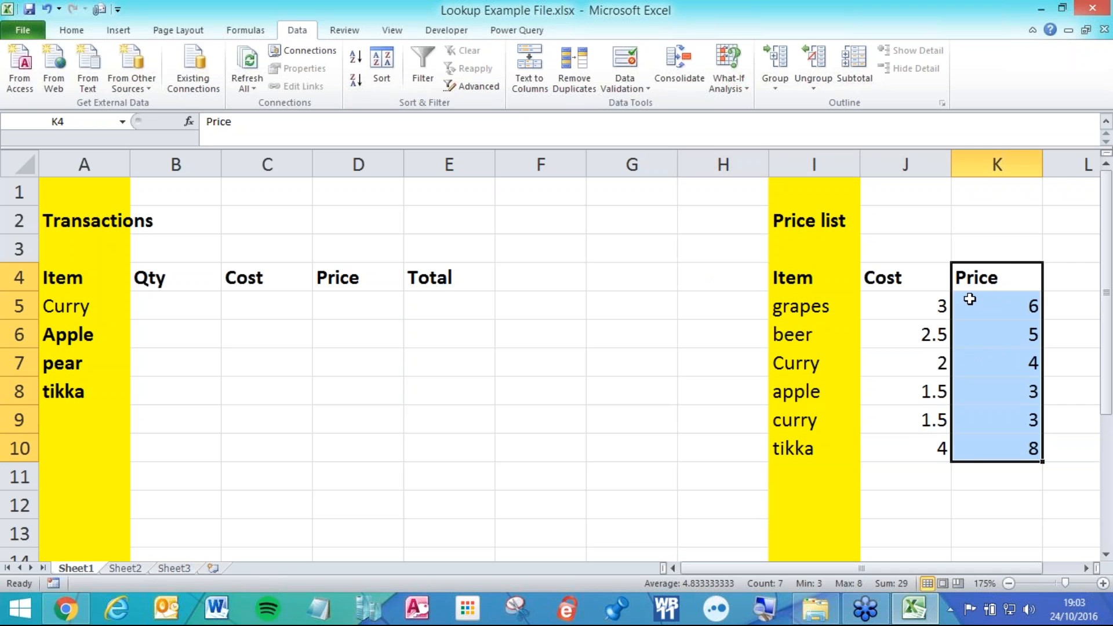
{"action": "left_click_drag", "start_coordinate": [986, 263], "coordinate": [749, 280]}
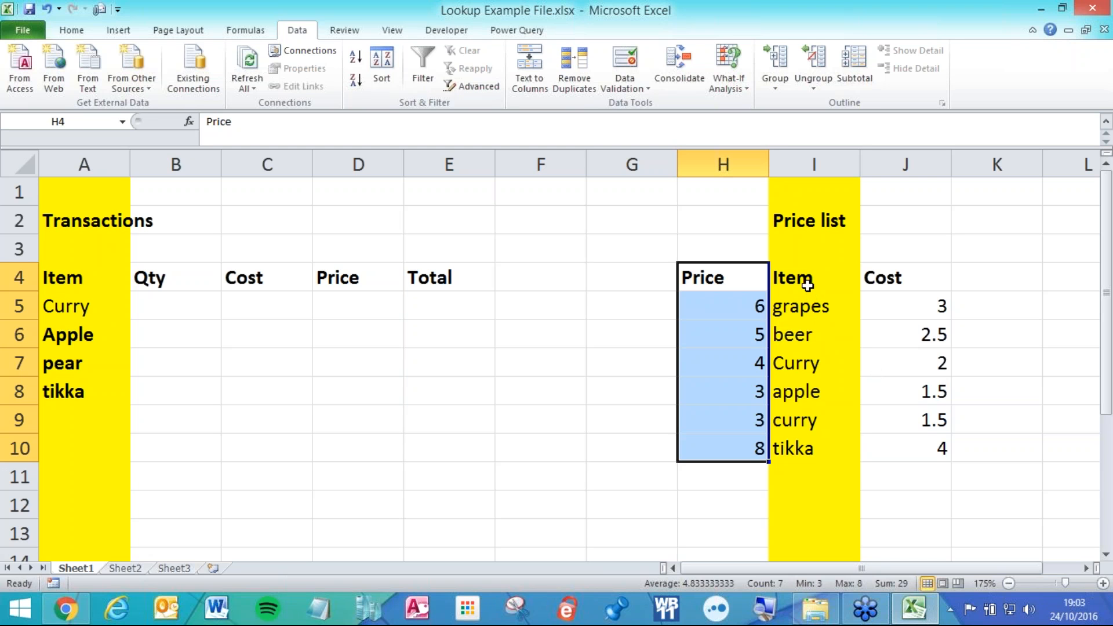
{"action": "left_click_drag", "start_coordinate": [800, 280], "coordinate": [817, 444]}
{"action": "left_click_drag", "start_coordinate": [770, 277], "coordinate": [635, 280]}
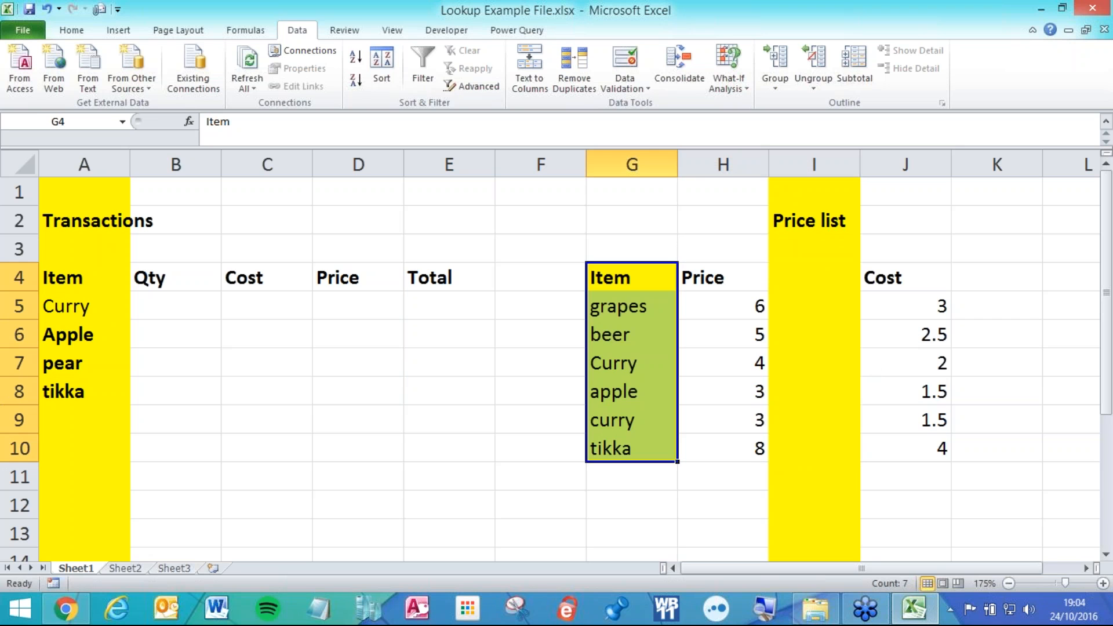
Return the Item list to column I and narrow columns F and G.
{"action": "key", "text": "ctrl+z"}
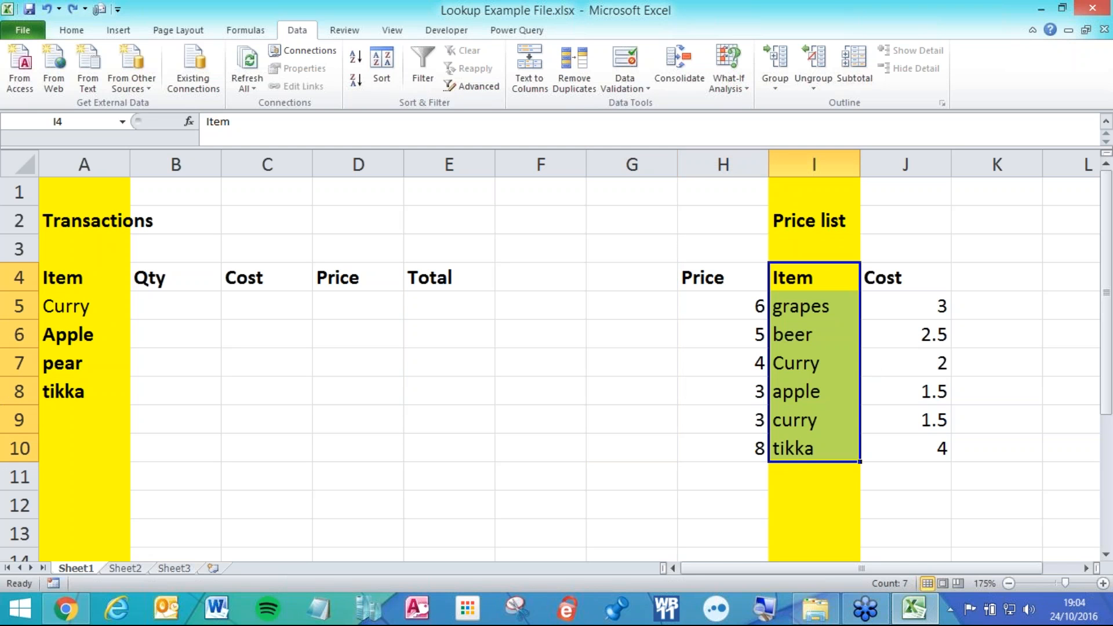
{"action": "left_click", "coordinate": [209, 308]}
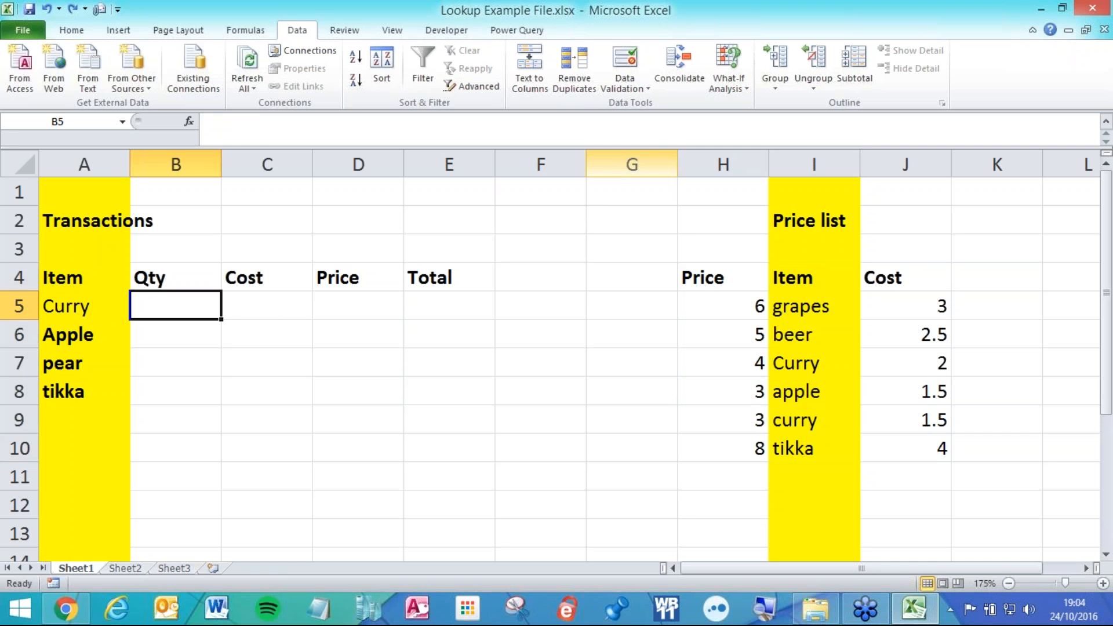
{"action": "left_click", "coordinate": [595, 169]}
{"action": "left_click_drag", "start_coordinate": [595, 169], "coordinate": [547, 173]}
Select the whole table area, clear the selection, and select C5, the first Cost cell.
{"action": "left_click_drag", "start_coordinate": [864, 454], "coordinate": [85, 194]}
{"action": "scroll", "coordinate": [85, 194], "scroll_direction": "up", "scroll_amount": 3}
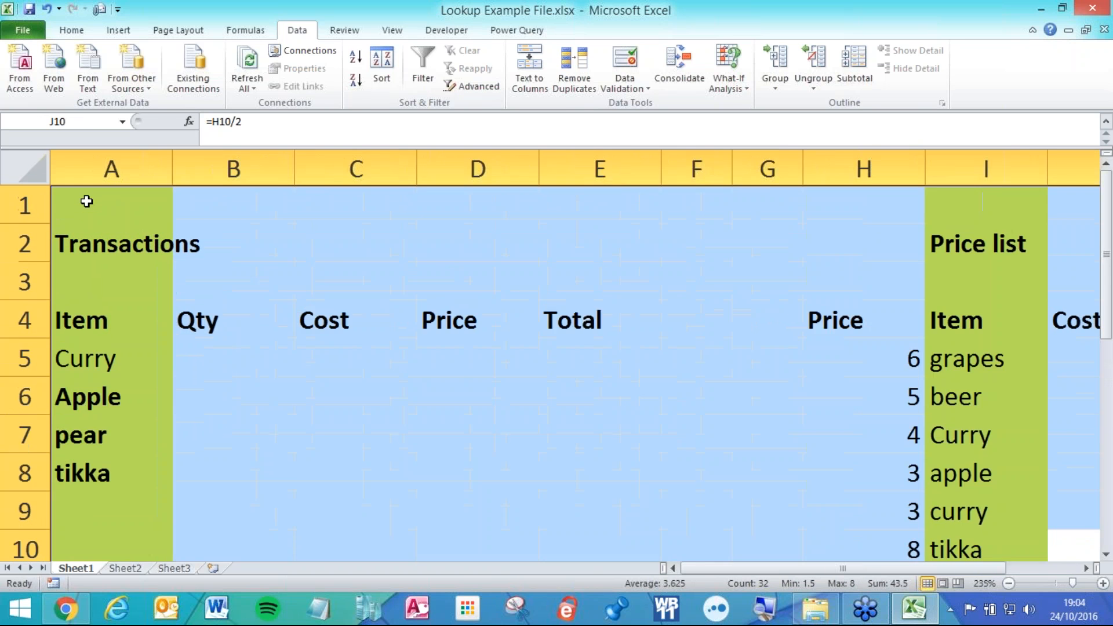
{"action": "scroll", "coordinate": [86, 202], "scroll_direction": "down", "scroll_amount": 1}
{"action": "left_click", "coordinate": [198, 331]}
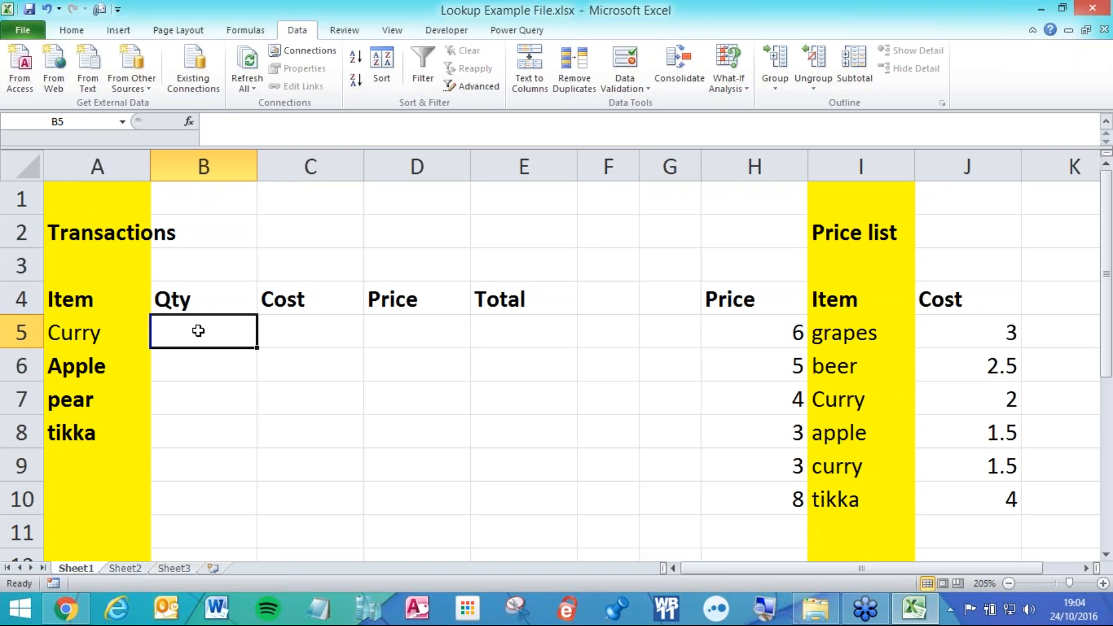
{"action": "left_click", "coordinate": [298, 330]}
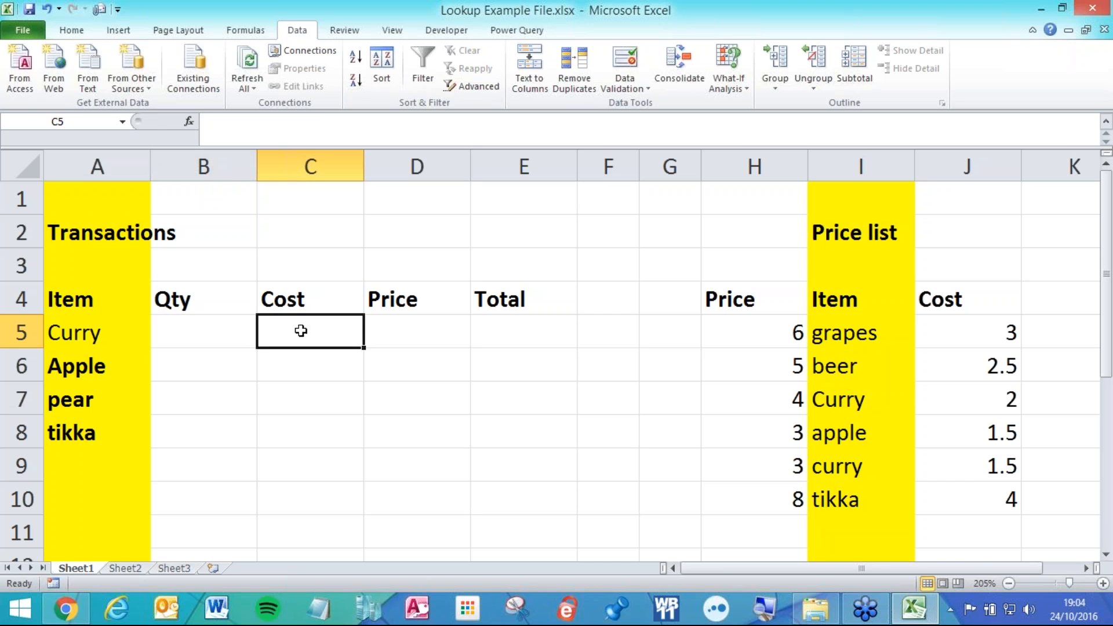
Begin =INDEX( in C5 with the price list H5:J10 as its array.
{"action": "type", "text": "="}
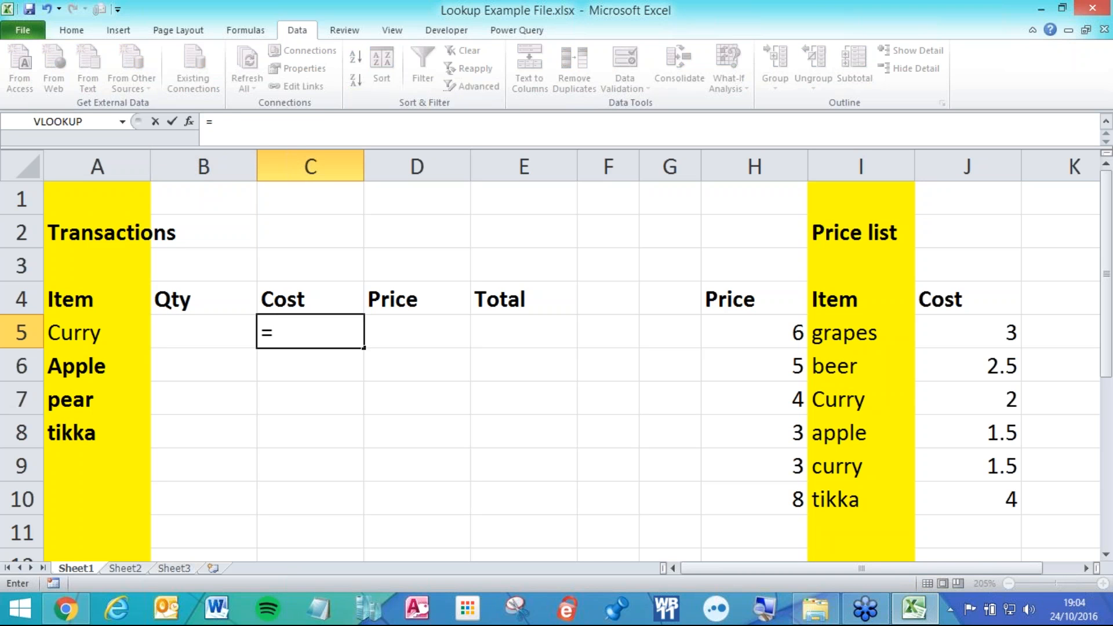
{"action": "type", "text": "inde"}
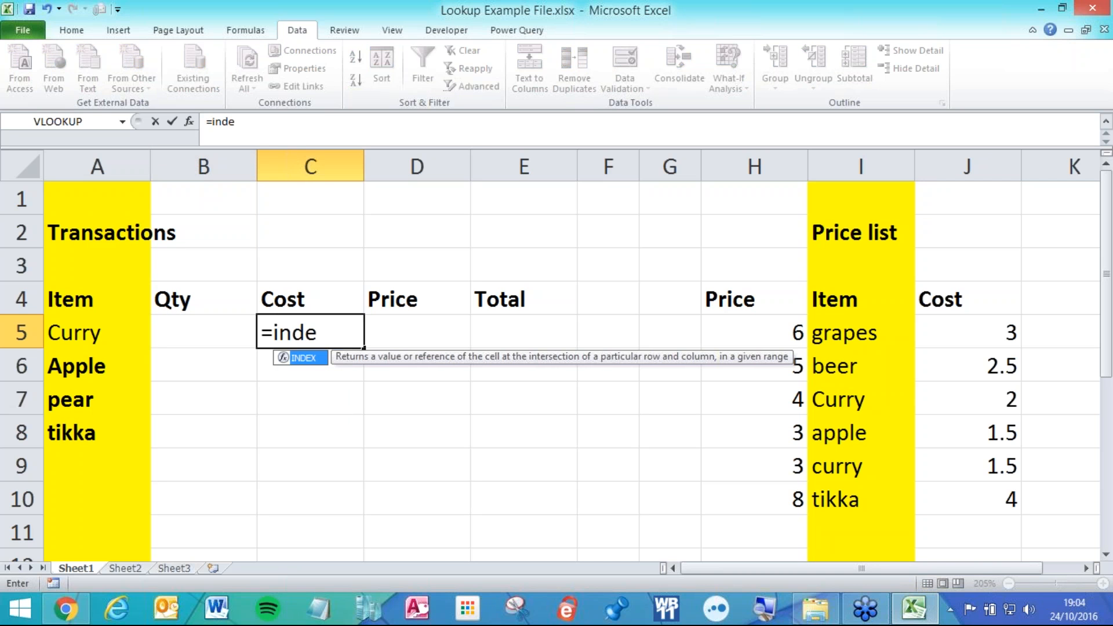
{"action": "type", "text": "x"}
{"action": "key", "text": "Tab"}
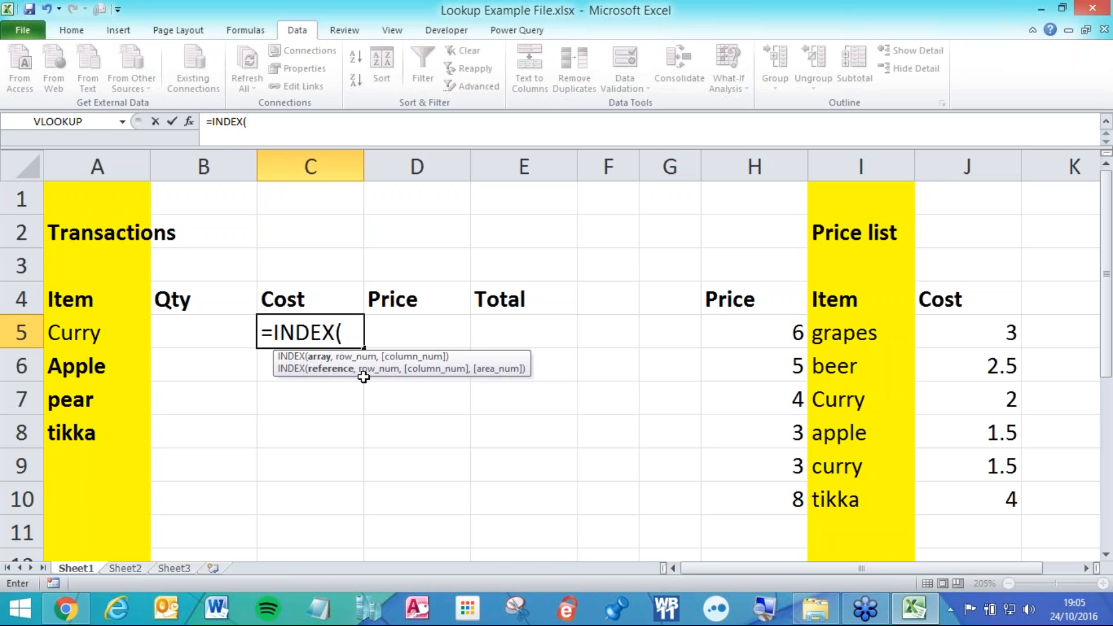
{"action": "left_click", "coordinate": [738, 330]}
{"action": "left_click_drag", "start_coordinate": [738, 330], "coordinate": [971, 494]}
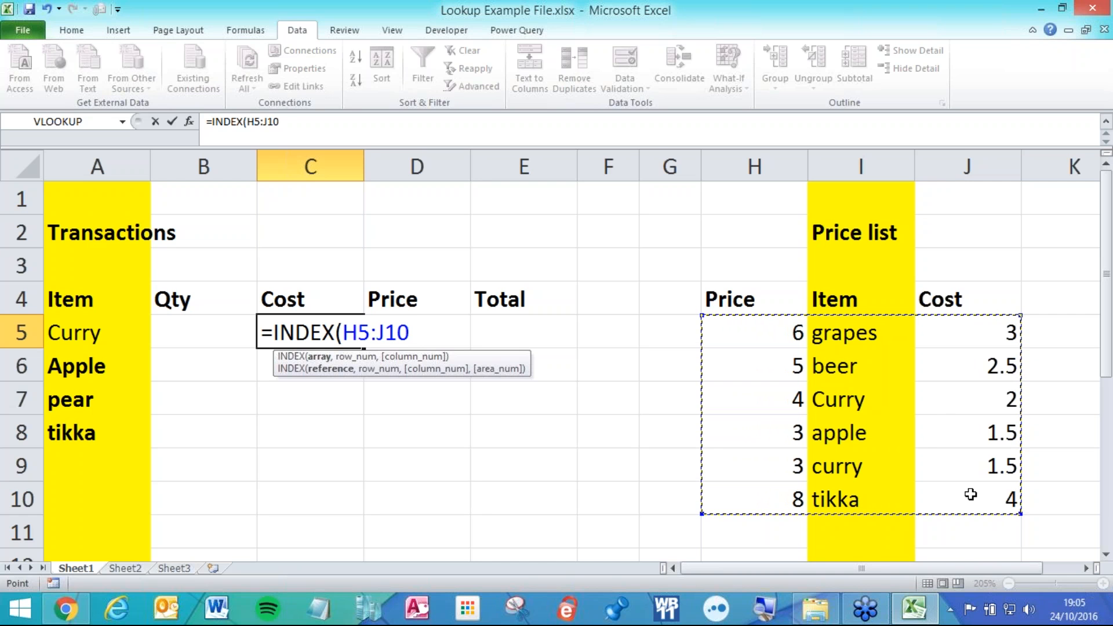
Finish it as =INDEX(H5:J10,3,3) so C5 returns Curry's Cost of 2.
{"action": "type", "text": ","}
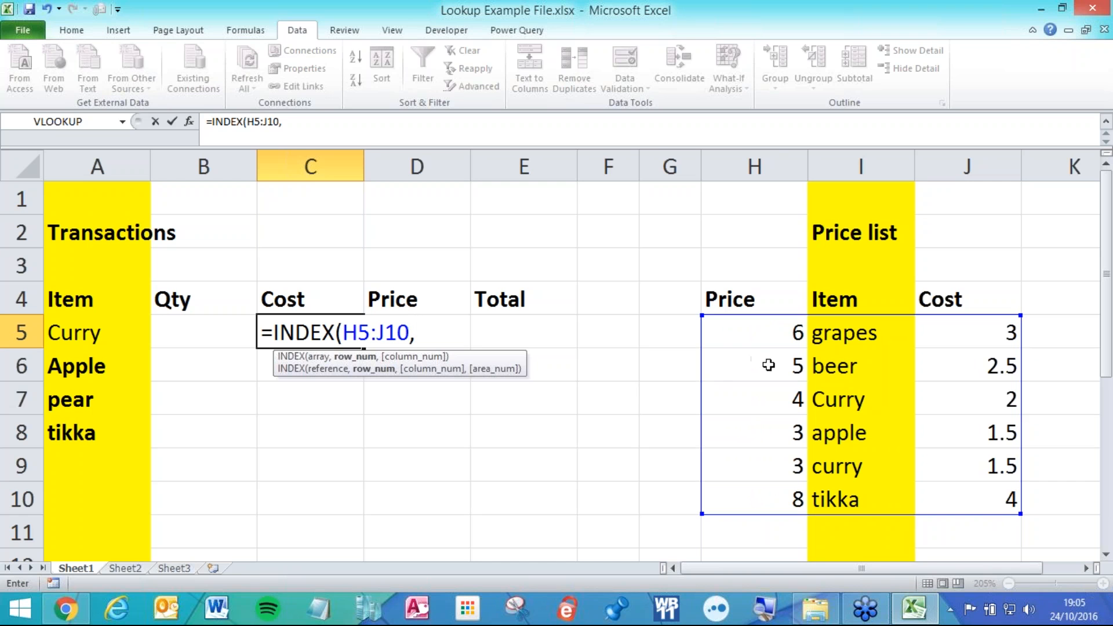
{"action": "type", "text": "3"}
{"action": "type", "text": ","}
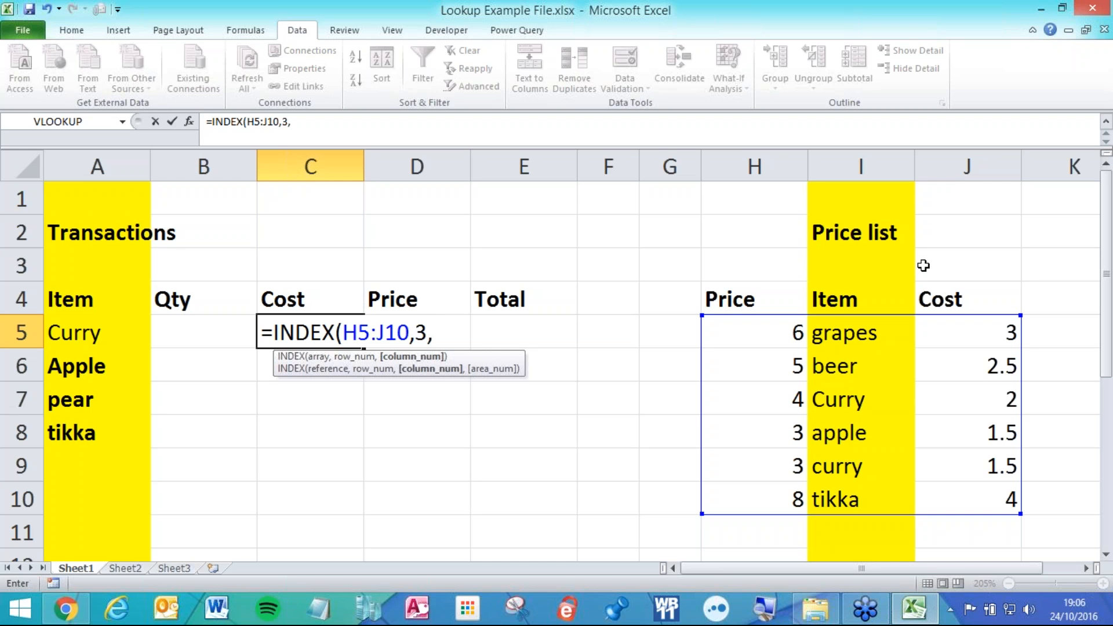
{"action": "type", "text": "3)"}
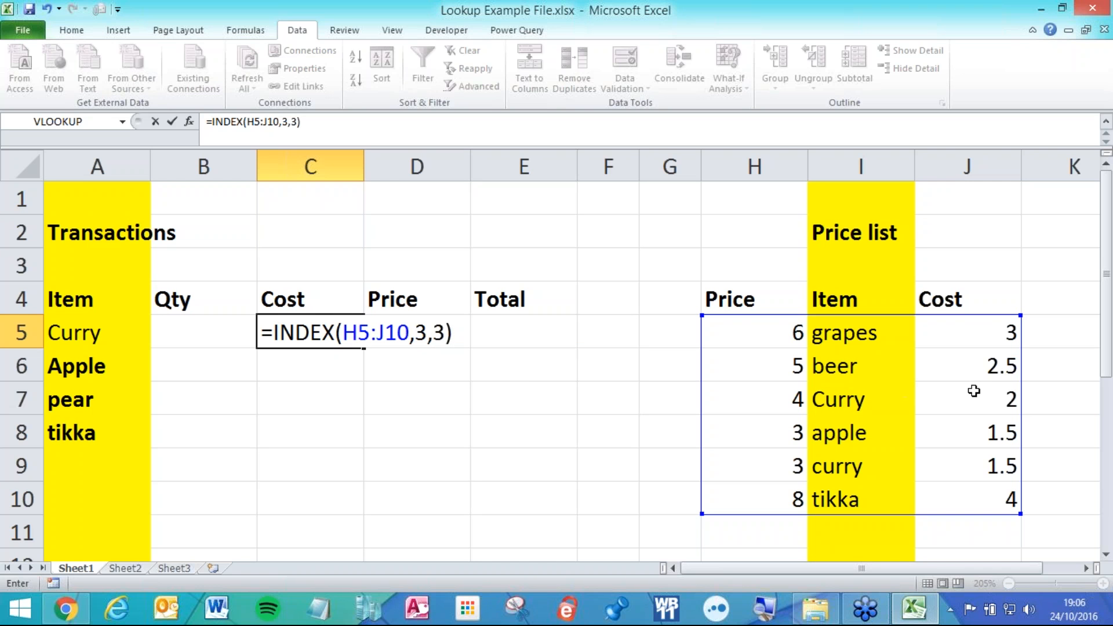
{"action": "key", "text": "Return"}
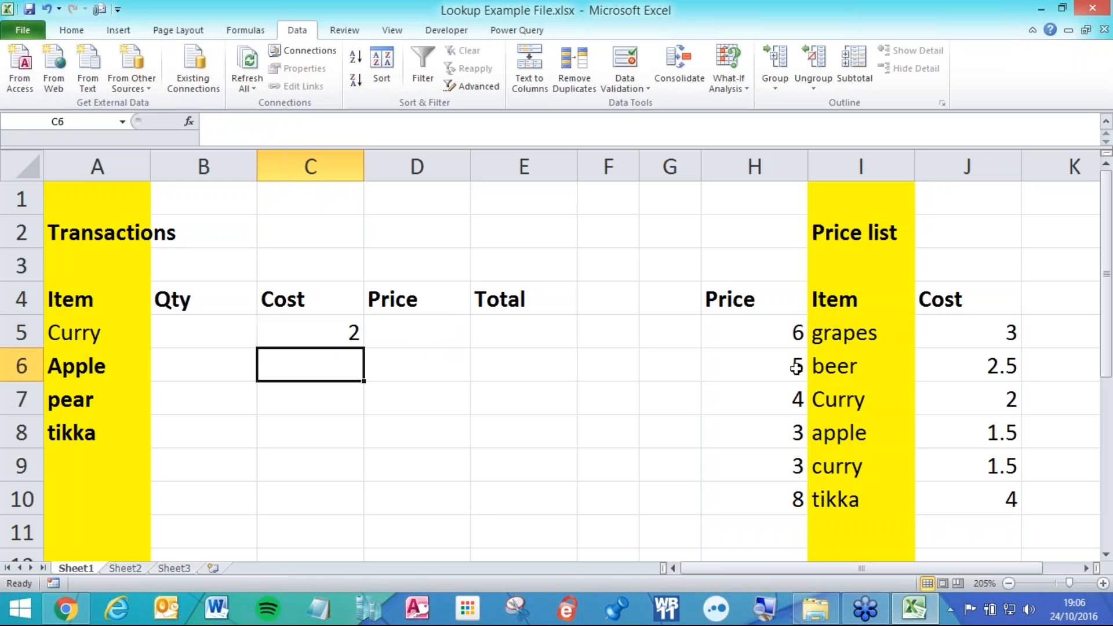
Compare C5 with J7, then reopen C5's =INDEX(H5:J10,3,3) to inspect its row and column arguments.
{"action": "left_click", "coordinate": [329, 338]}
{"action": "left_click", "coordinate": [960, 398]}
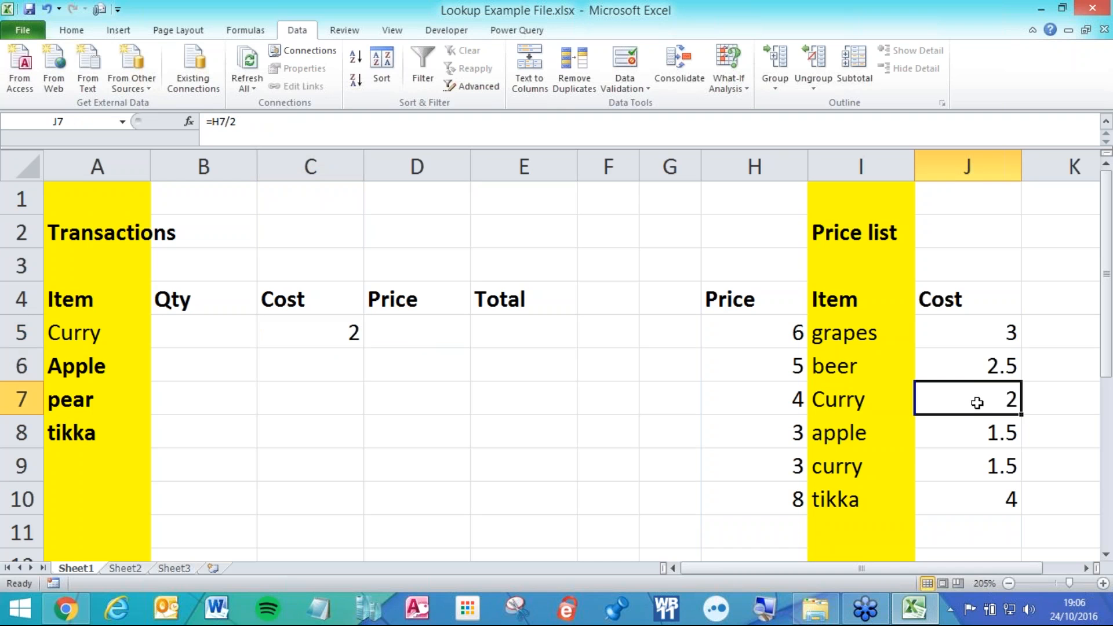
{"action": "double_click", "coordinate": [293, 329]}
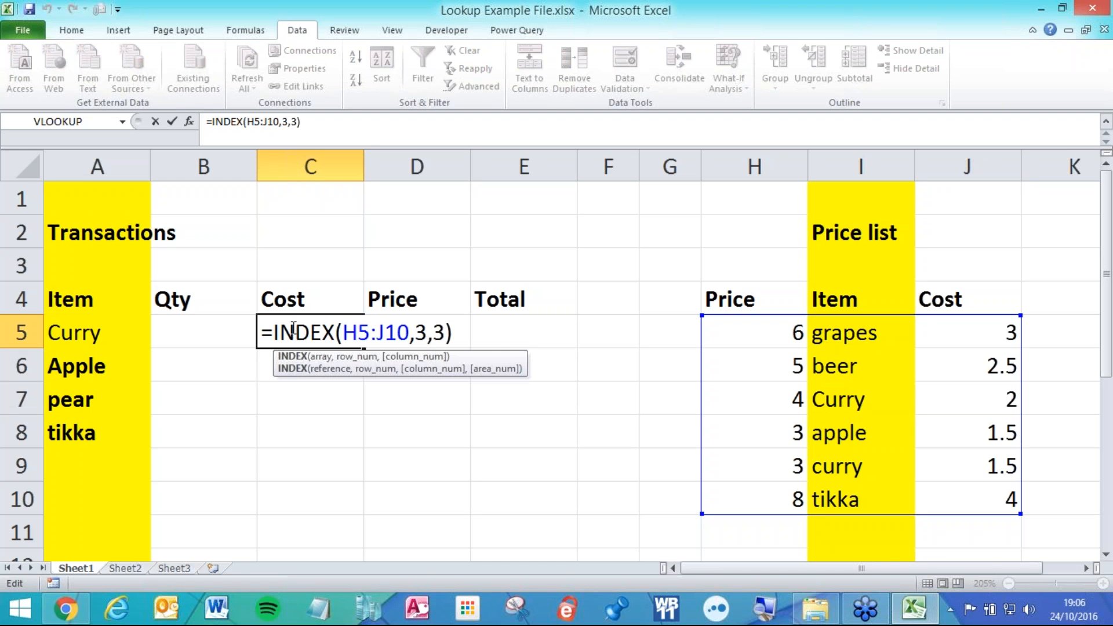
{"action": "left_click", "coordinate": [431, 341]}
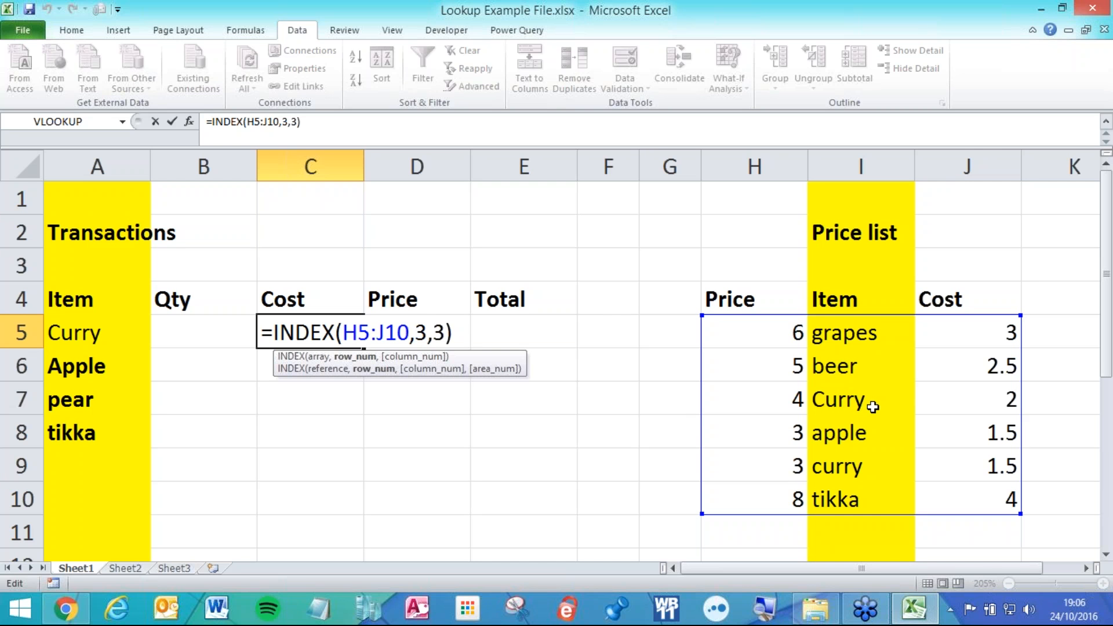
{"action": "key", "text": "Left"}
{"action": "key", "text": "Left"}
{"action": "key", "text": "Left"}
{"action": "double_click", "coordinate": [421, 330]}
{"action": "double_click", "coordinate": [439, 332]}
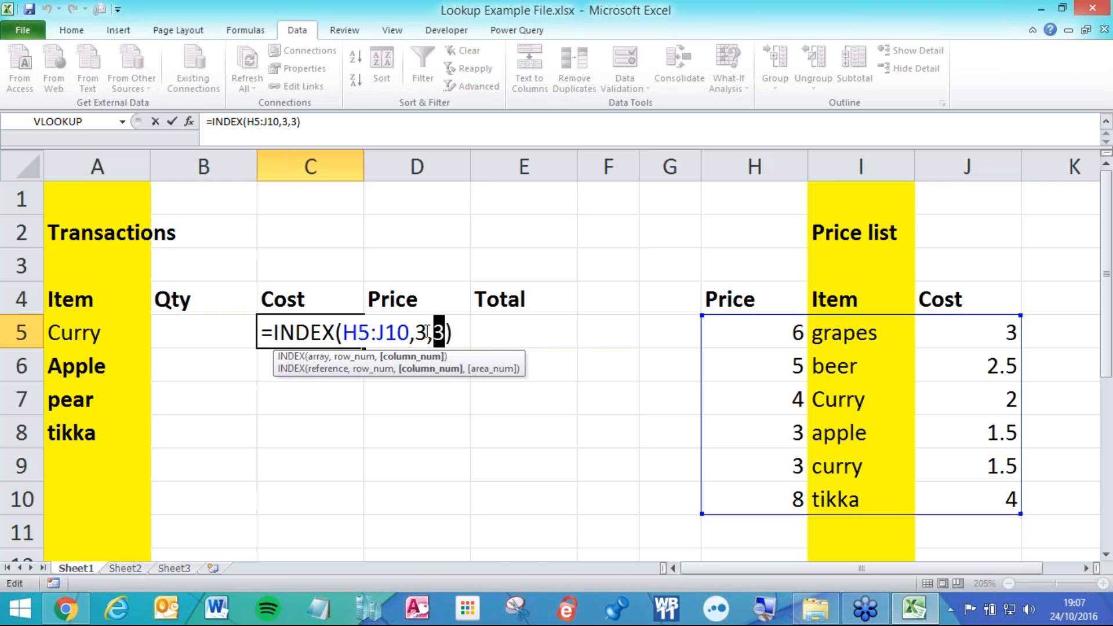
{"action": "left_click", "coordinate": [428, 331]}
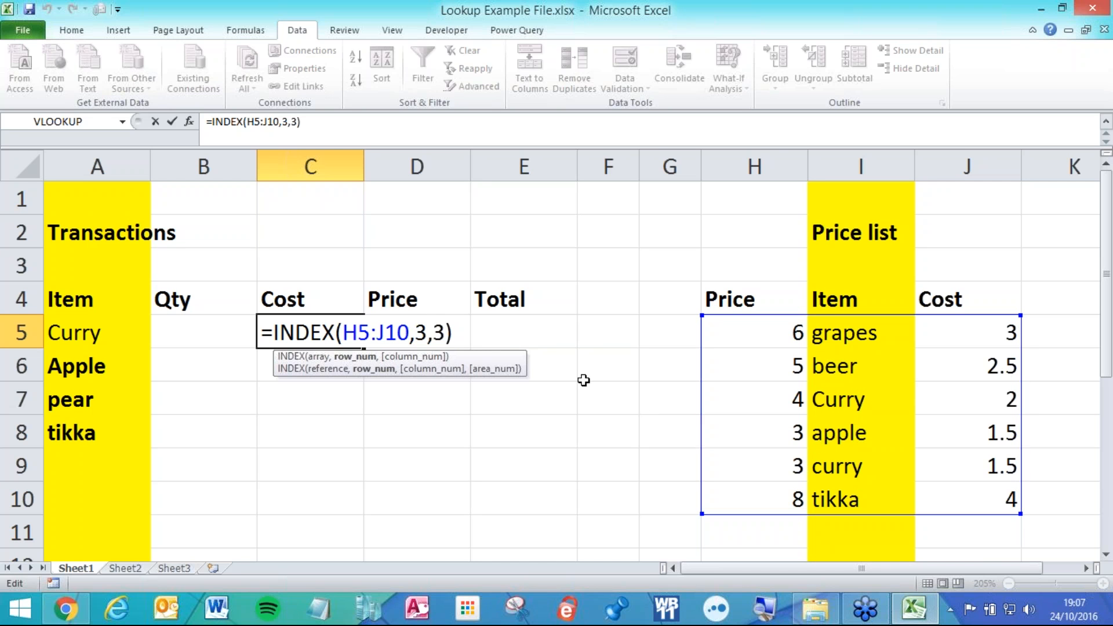
Replace C5's INDEX range and arguments with the absolute array $H$5:$J$10.
{"action": "left_click_drag", "start_coordinate": [413, 332], "coordinate": [464, 326]}
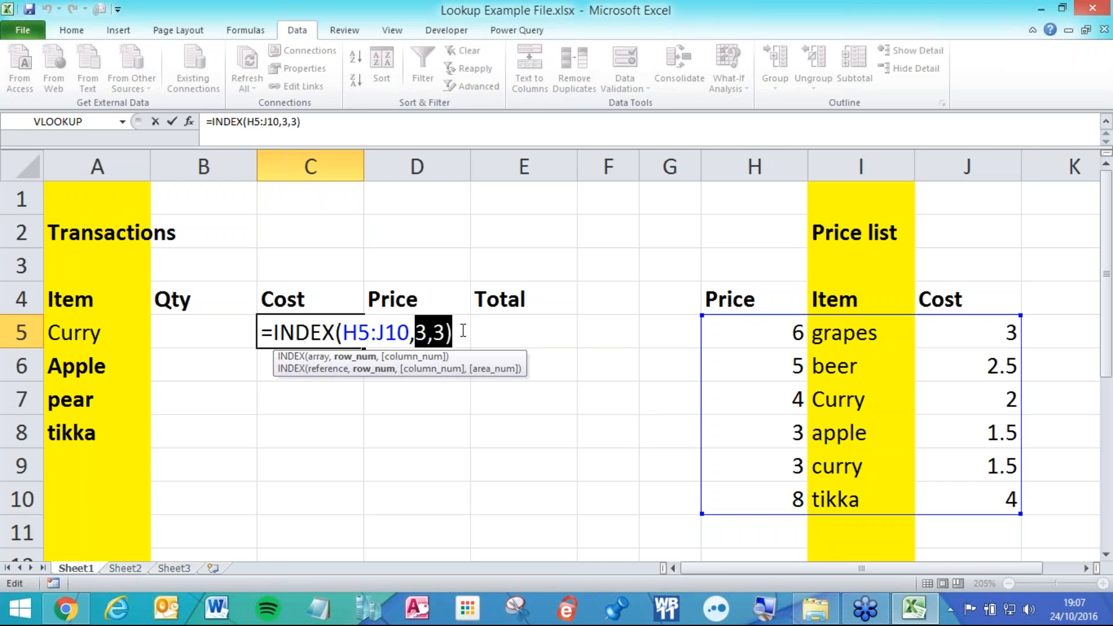
{"action": "key", "text": "BackSpace"}
{"action": "key", "text": "BackSpace"}
{"action": "key", "text": "BackSpace"}
{"action": "key", "text": "BackSpace"}
{"action": "key", "text": "BackSpace"}
{"action": "key", "text": "BackSpace"}
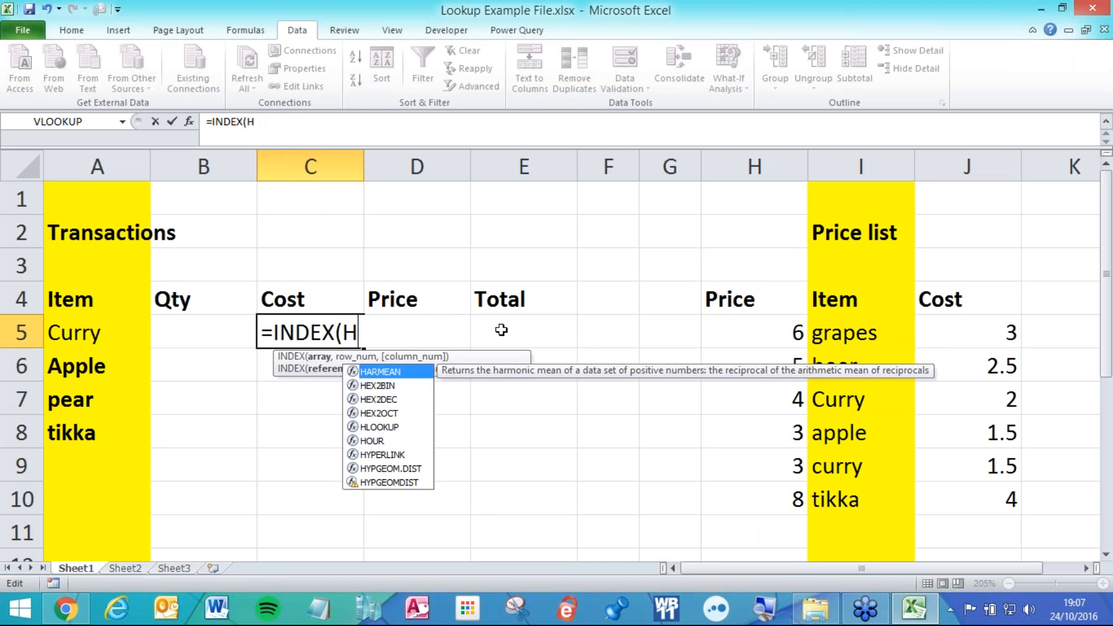
{"action": "key", "text": "BackSpace"}
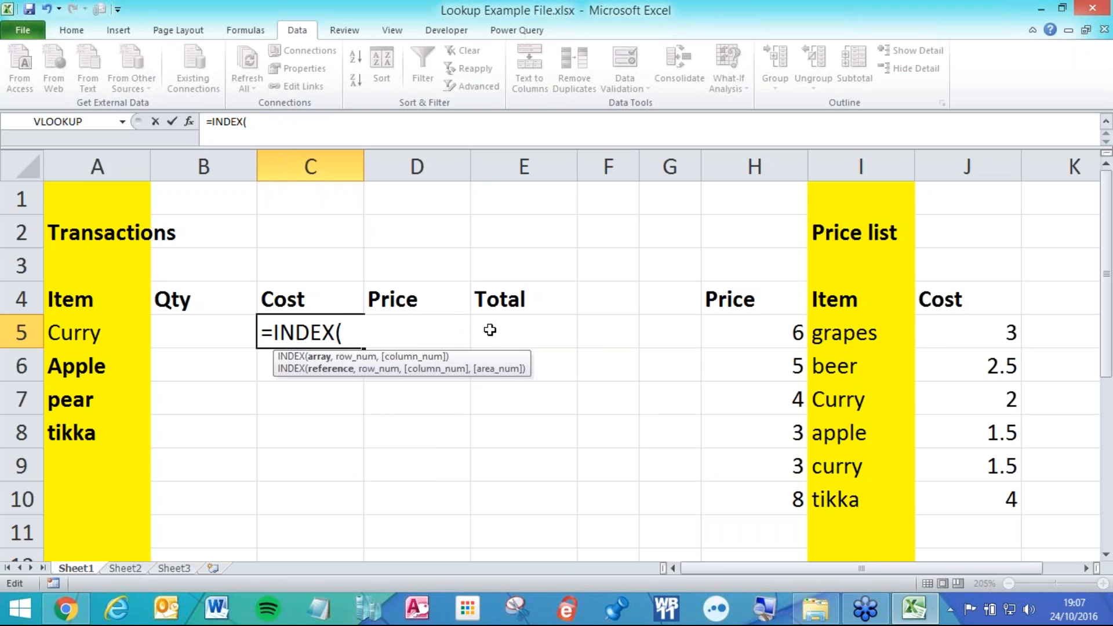
{"action": "left_click", "coordinate": [773, 329]}
{"action": "left_click_drag", "start_coordinate": [773, 329], "coordinate": [997, 505]}
{"action": "key", "text": "F4"}
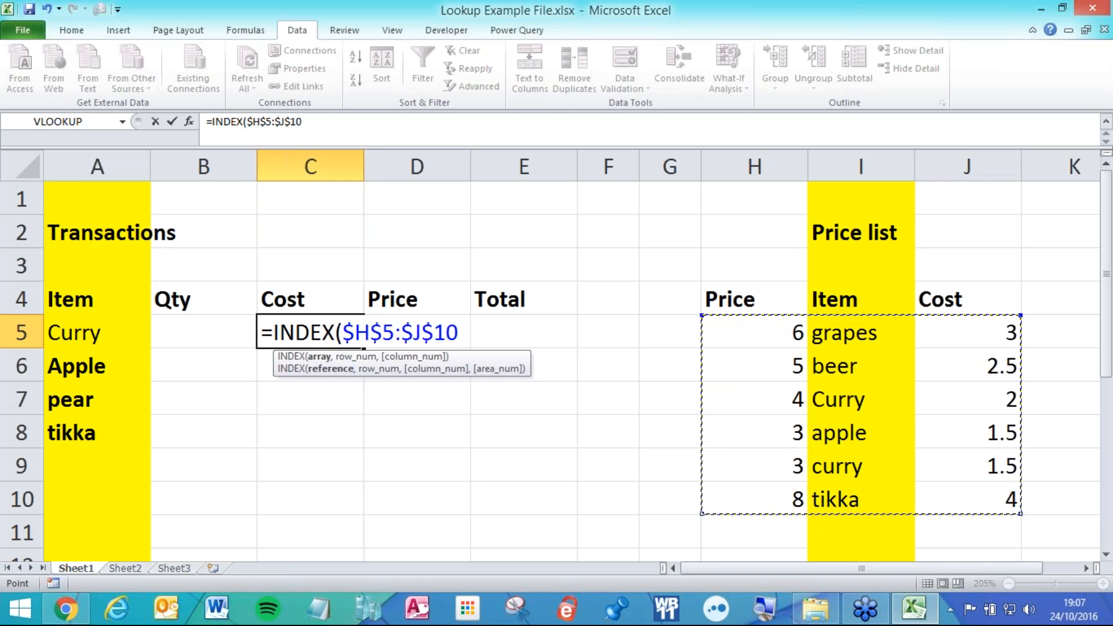
Add an empty match() as the row argument and 3 as the column number.
{"action": "type", "text": ","}
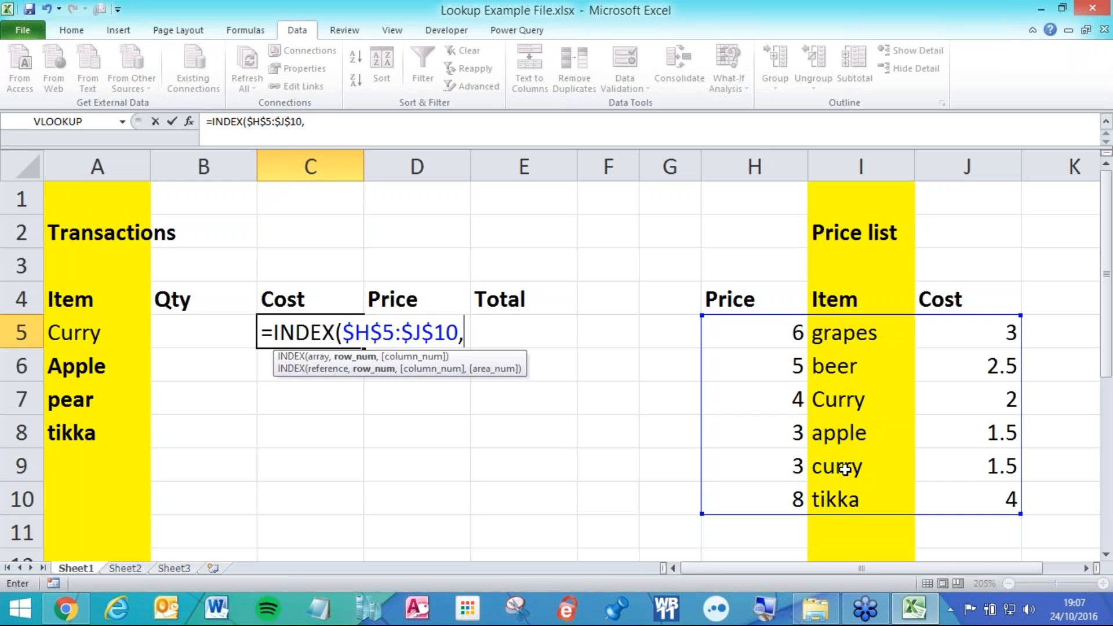
{"action": "type", "text": "match"}
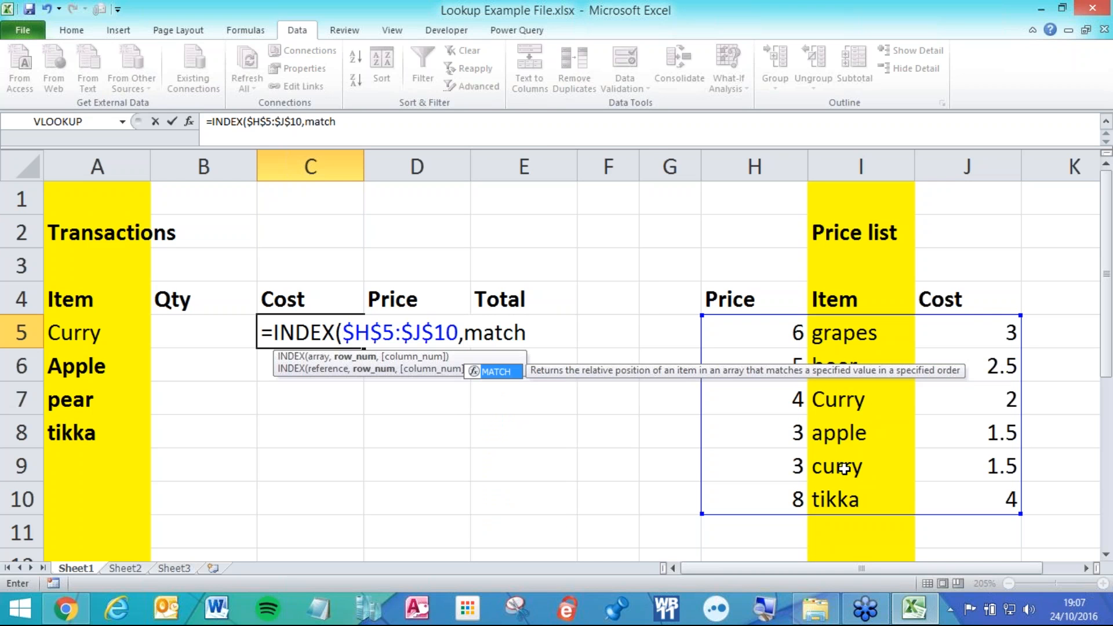
{"action": "type", "text": "()"}
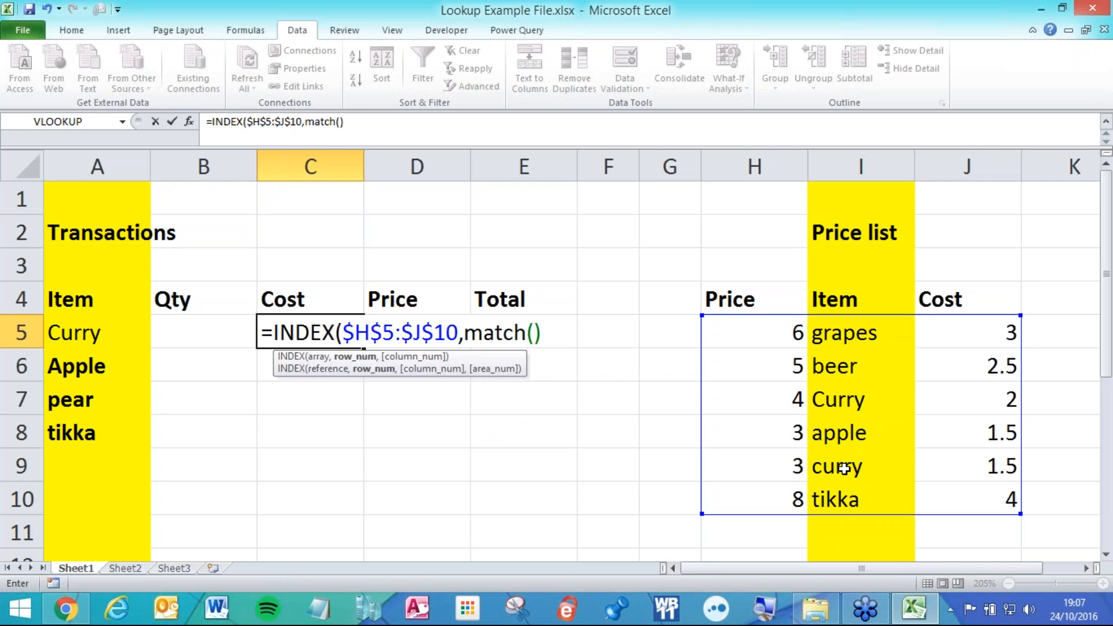
{"action": "left_click", "coordinate": [465, 335]}
{"action": "left_click", "coordinate": [558, 332]}
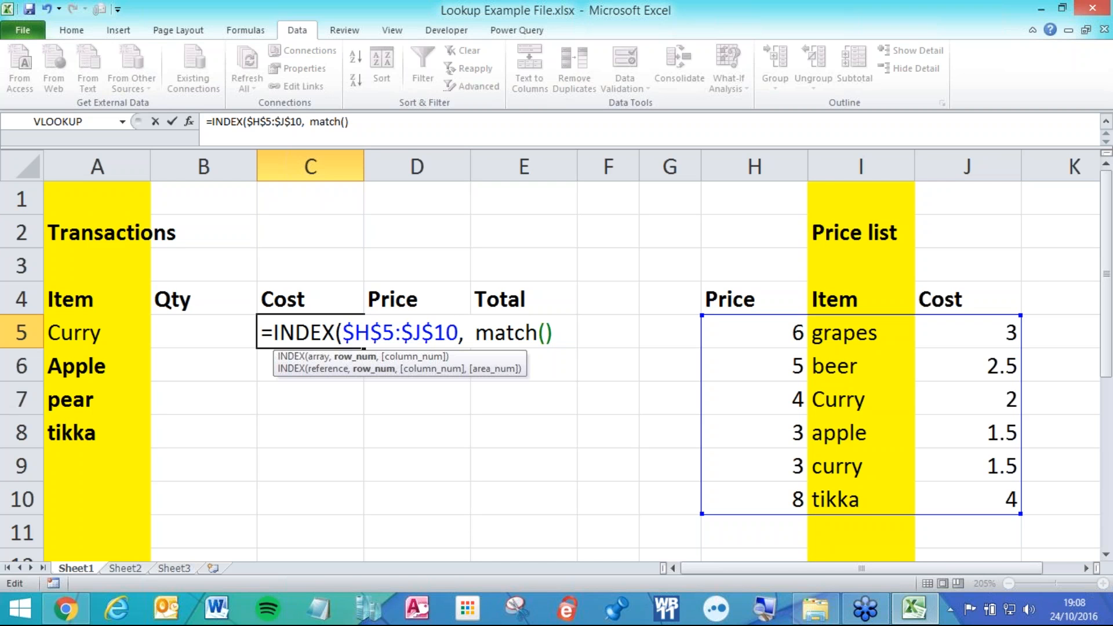
{"action": "type", "text": "."}
{"action": "key", "text": "BackSpace"}
{"action": "type", "text": ","}
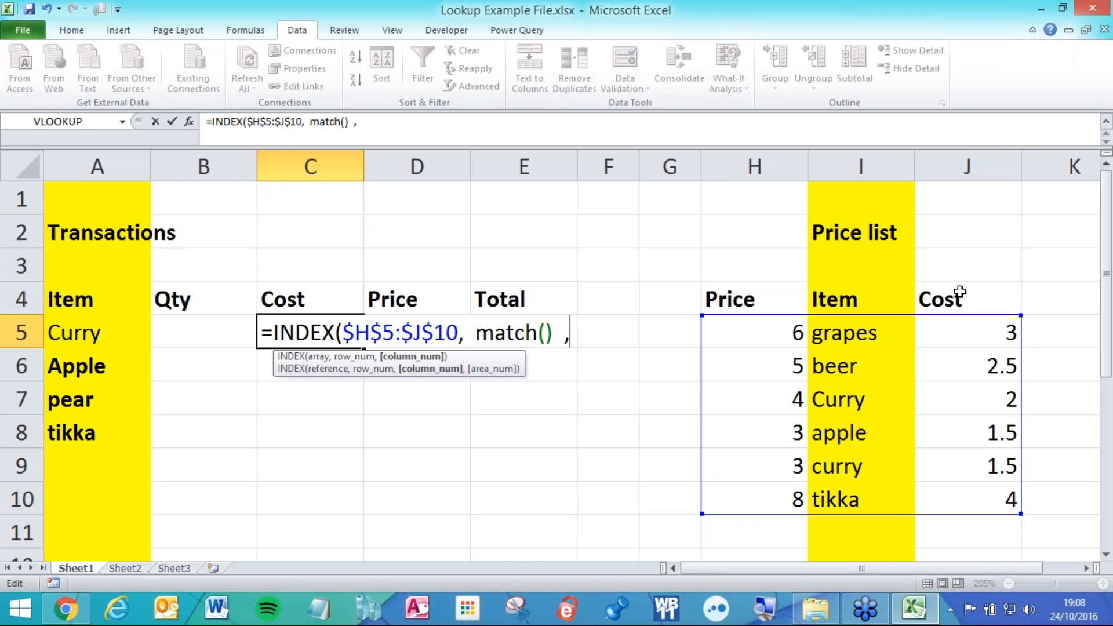
{"action": "type", "text": "3)"}
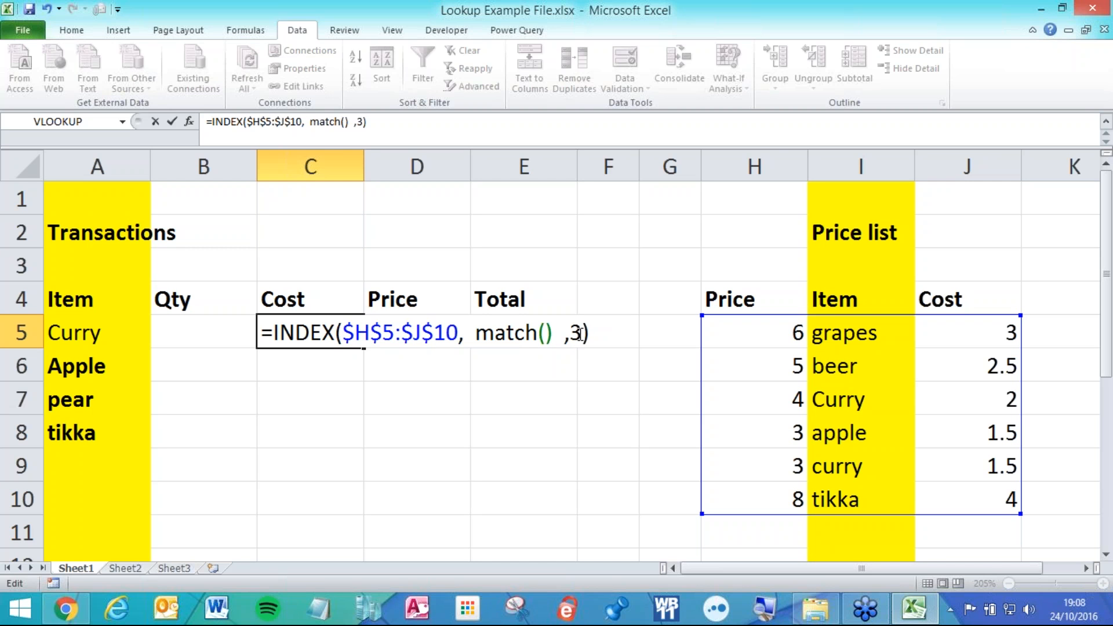
Fill the match with A5, $I$5:$I$10 and 0 for exact match, and commit.
{"action": "key", "text": "Left"}
{"action": "key", "text": "Left"}
{"action": "key", "text": "Left"}
{"action": "key", "text": "Left"}
{"action": "key", "text": "Left"}
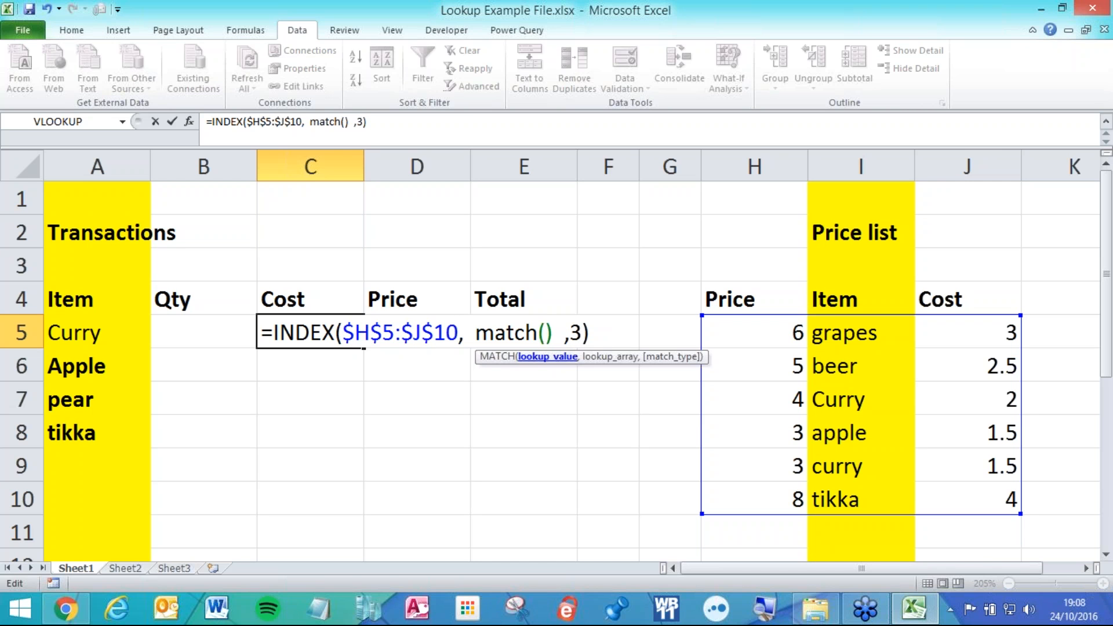
{"action": "left_click", "coordinate": [135, 331]}
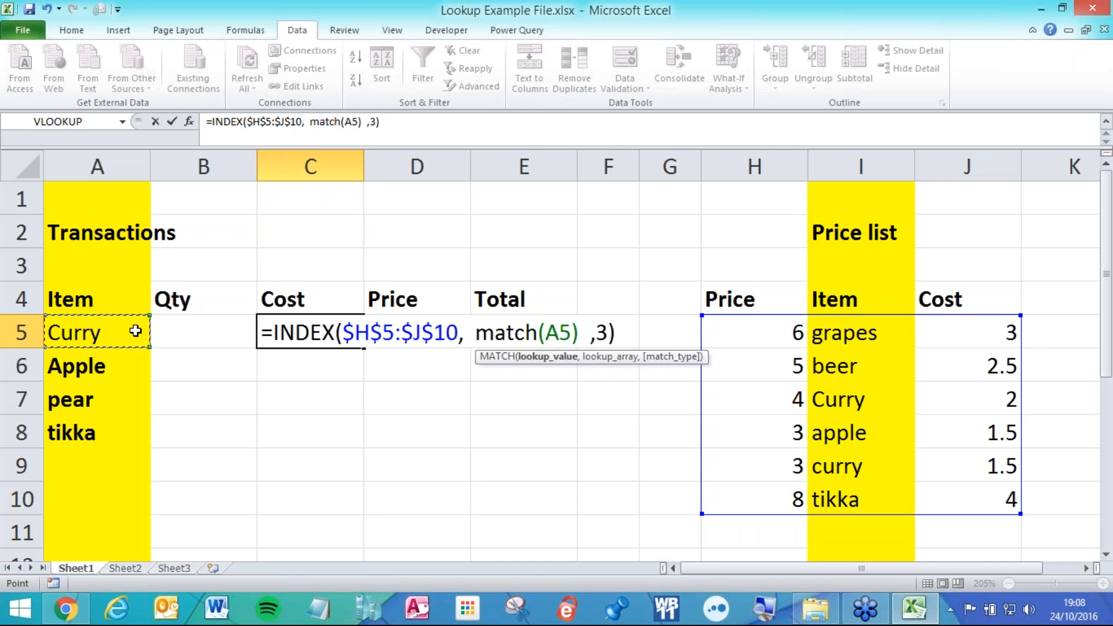
{"action": "type", "text": ","}
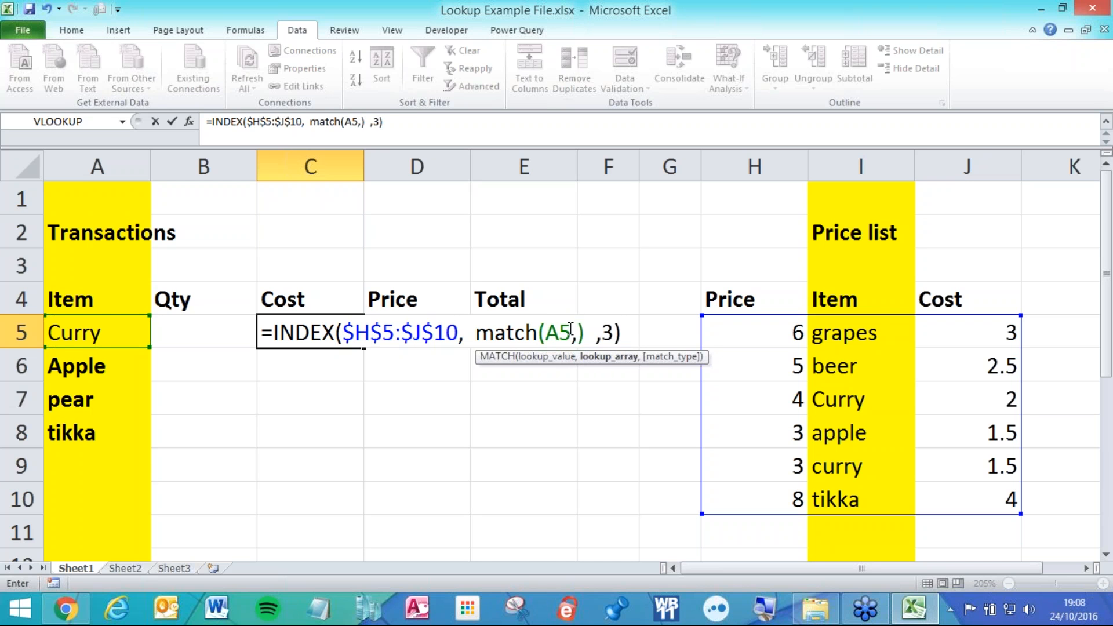
{"action": "left_click_drag", "start_coordinate": [882, 329], "coordinate": [858, 499]}
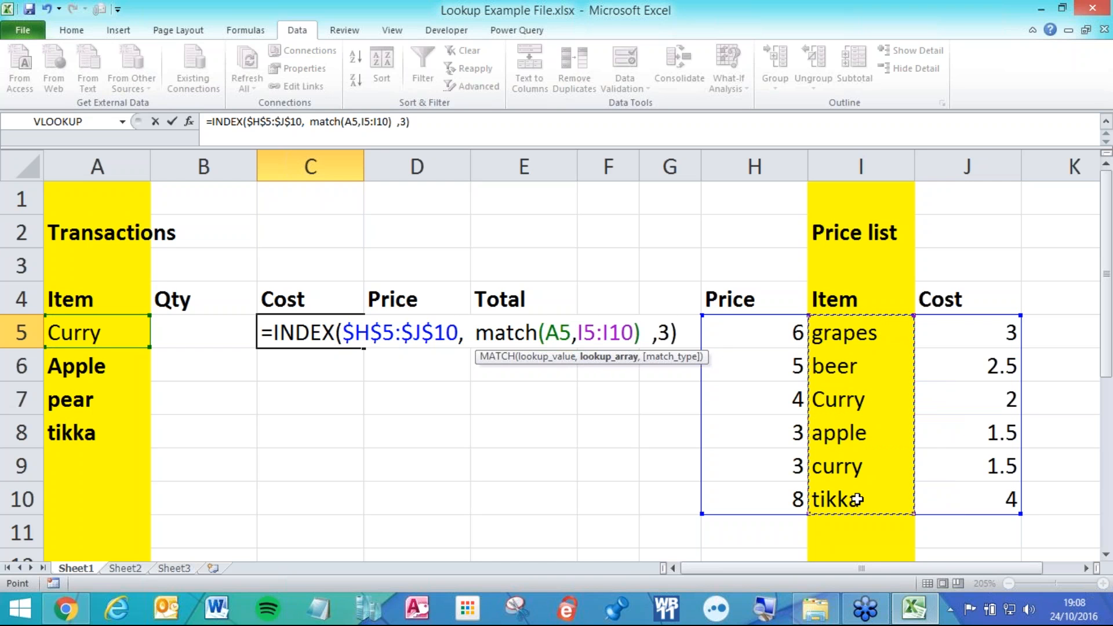
{"action": "key", "text": "F4"}
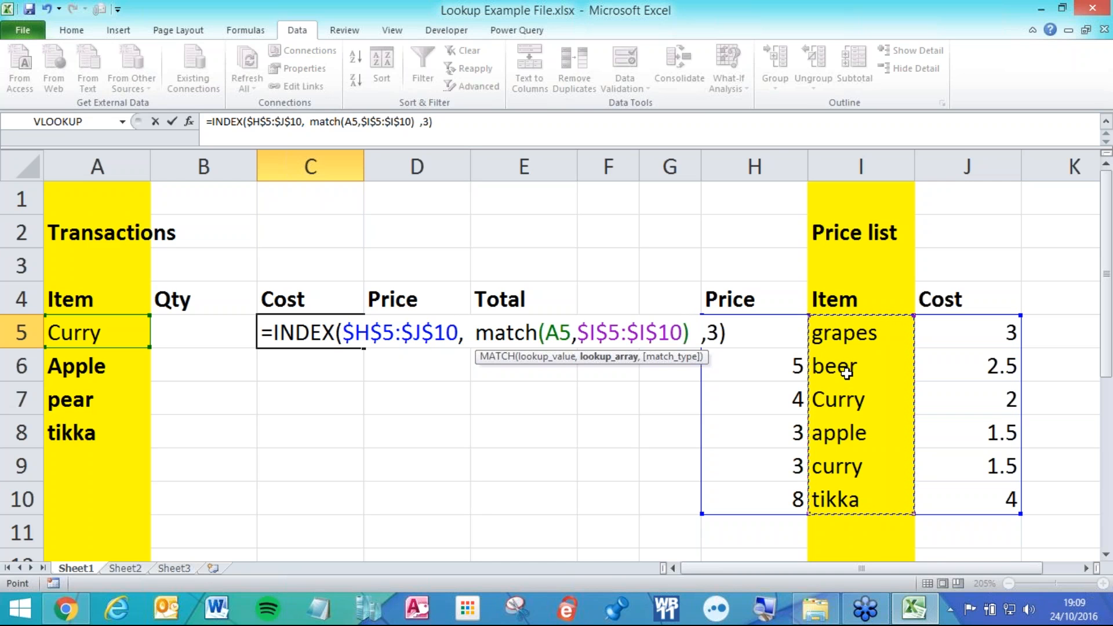
{"action": "type", "text": ","}
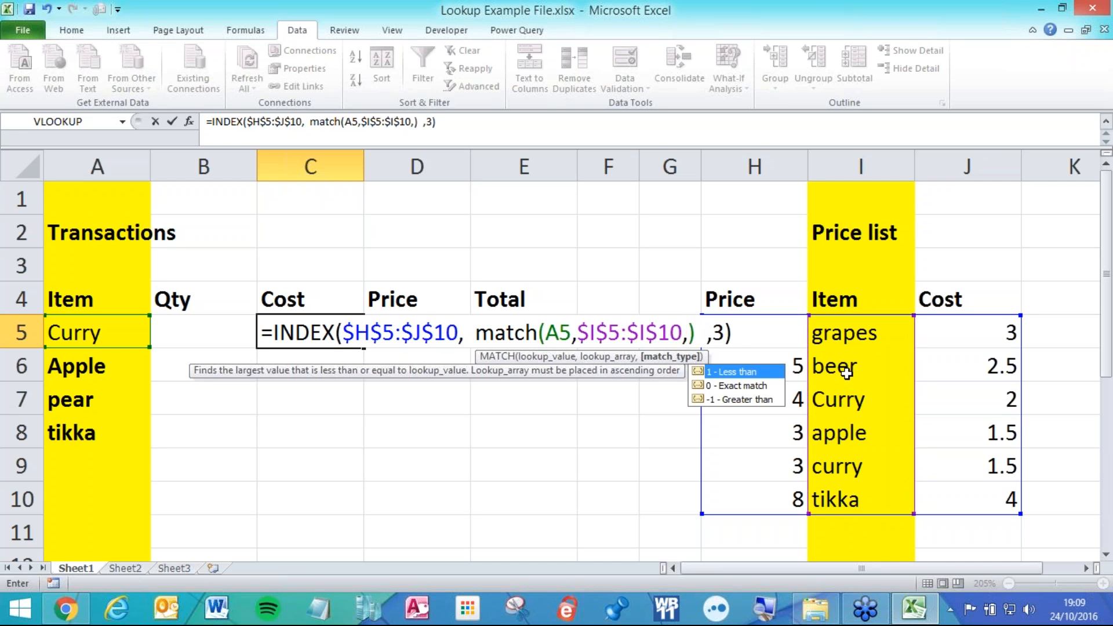
{"action": "type", "text": "0"}
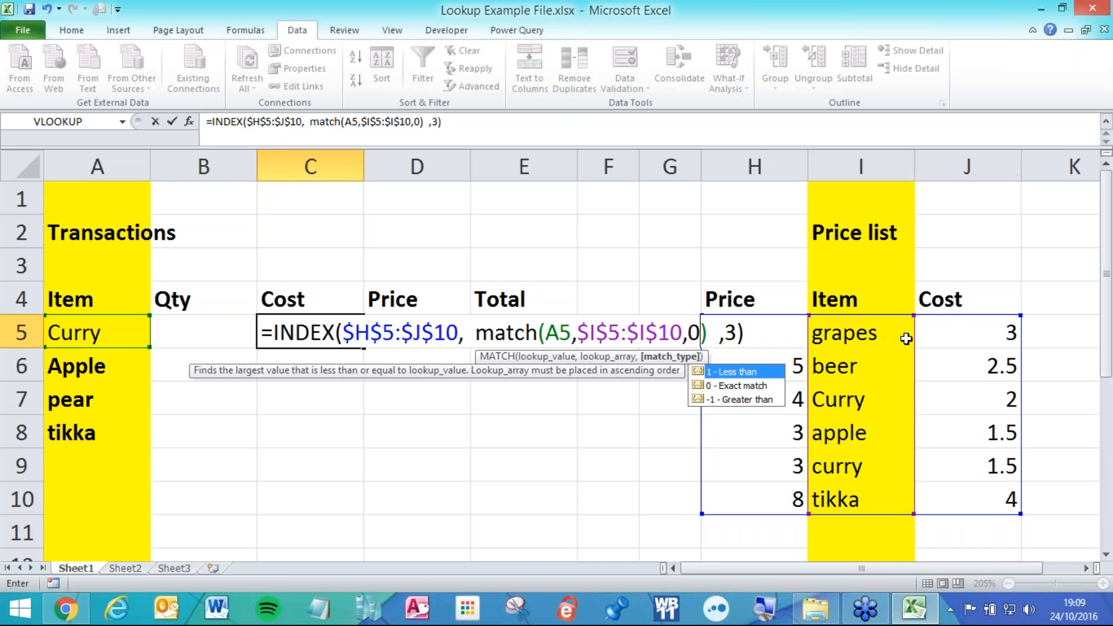
{"action": "key", "text": "Return"}
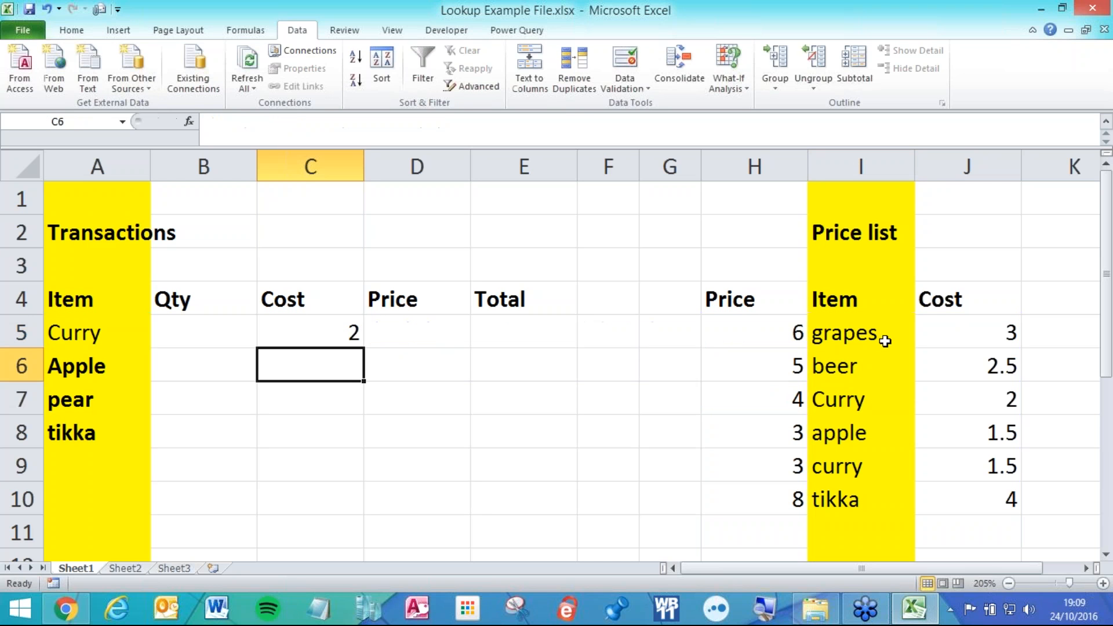
Copy the C5 formula down to C8, giving 2, 1.5, #N/A and 4.
{"action": "left_click", "coordinate": [336, 325]}
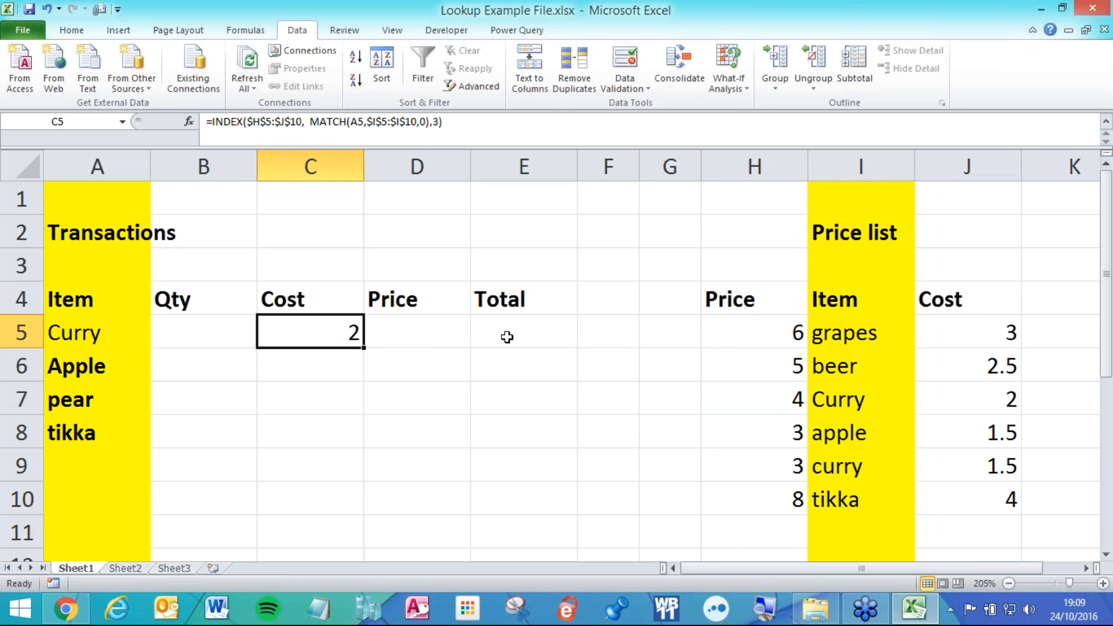
{"action": "left_click_drag", "start_coordinate": [364, 348], "coordinate": [365, 442]}
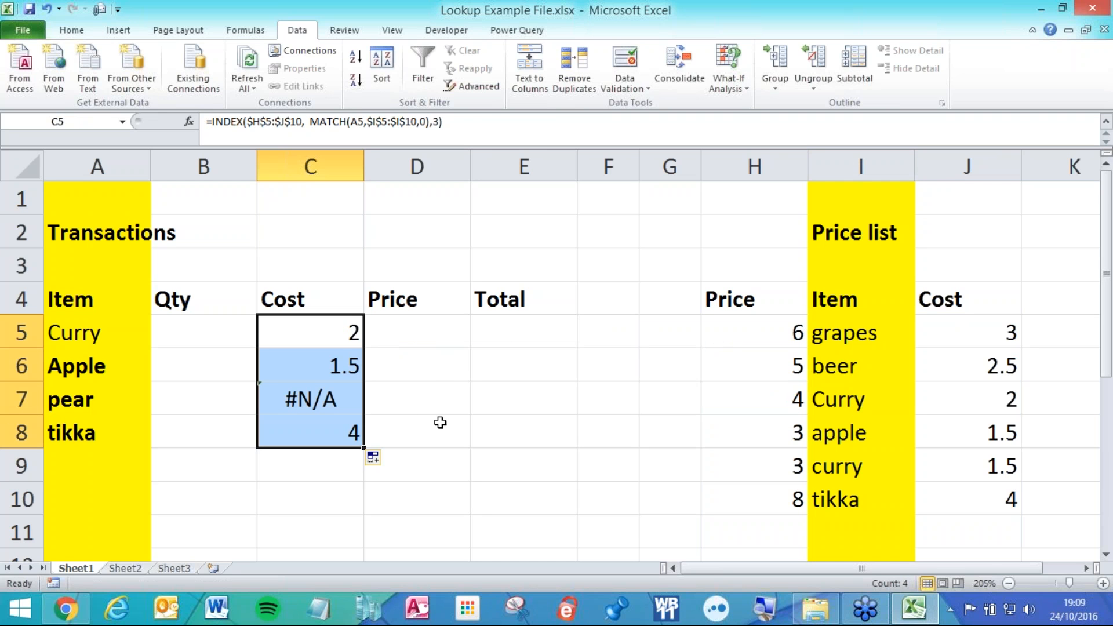
{"action": "left_click", "coordinate": [404, 330]}
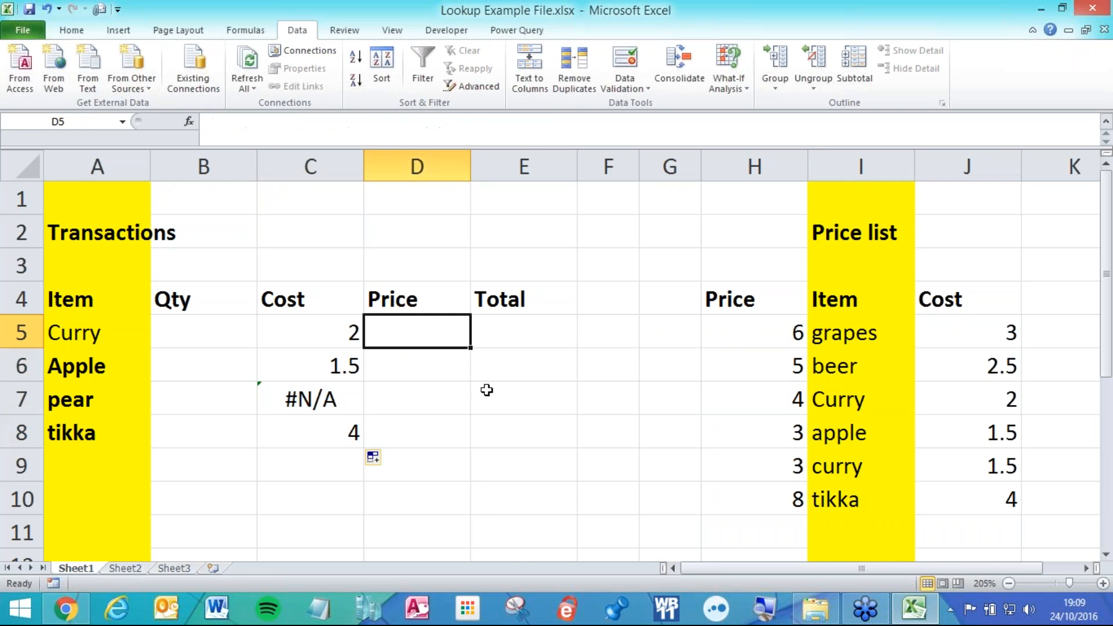
In D5 start =INDEX($H$5:$J$10,match(),1) over the absolute price list.
{"action": "type", "text": "="}
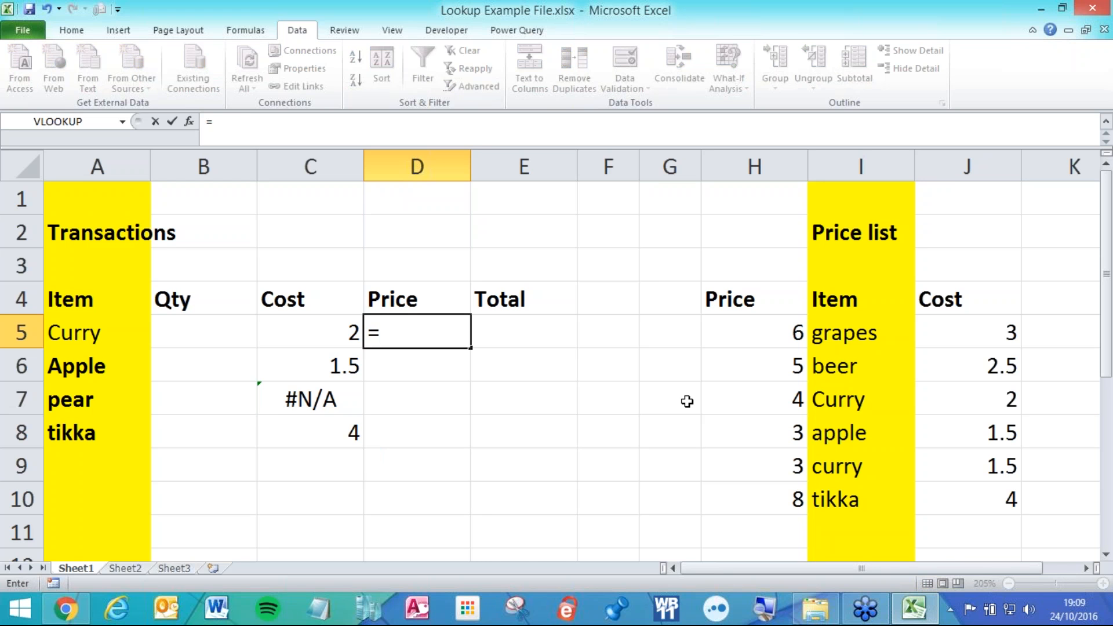
{"action": "type", "text": "ind"}
{"action": "key", "text": "Tab"}
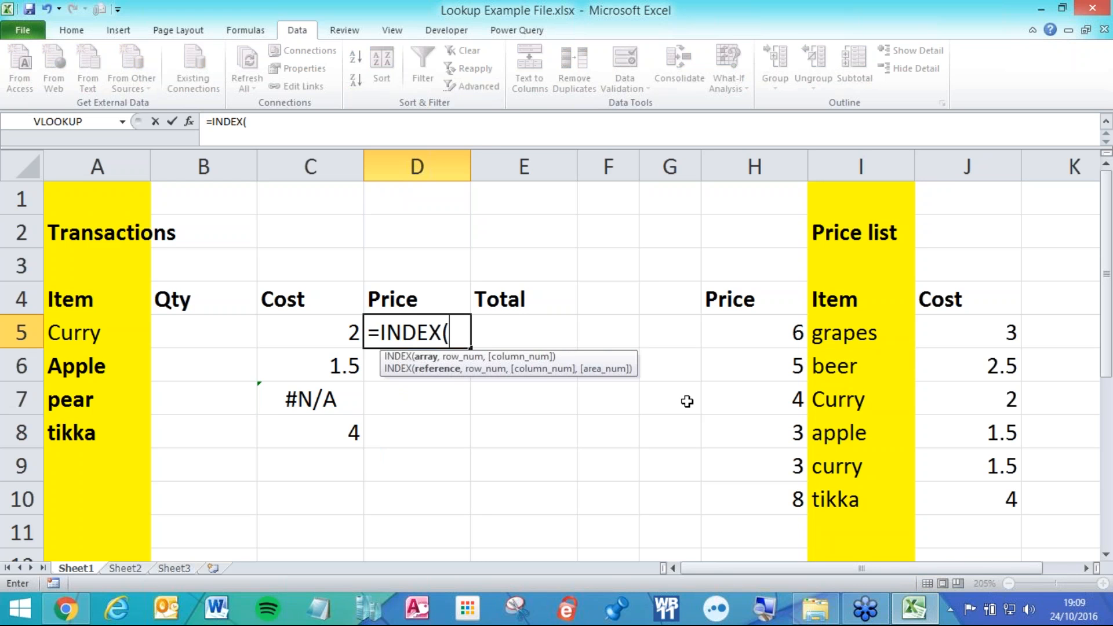
{"action": "left_click_drag", "start_coordinate": [798, 318], "coordinate": [976, 490]}
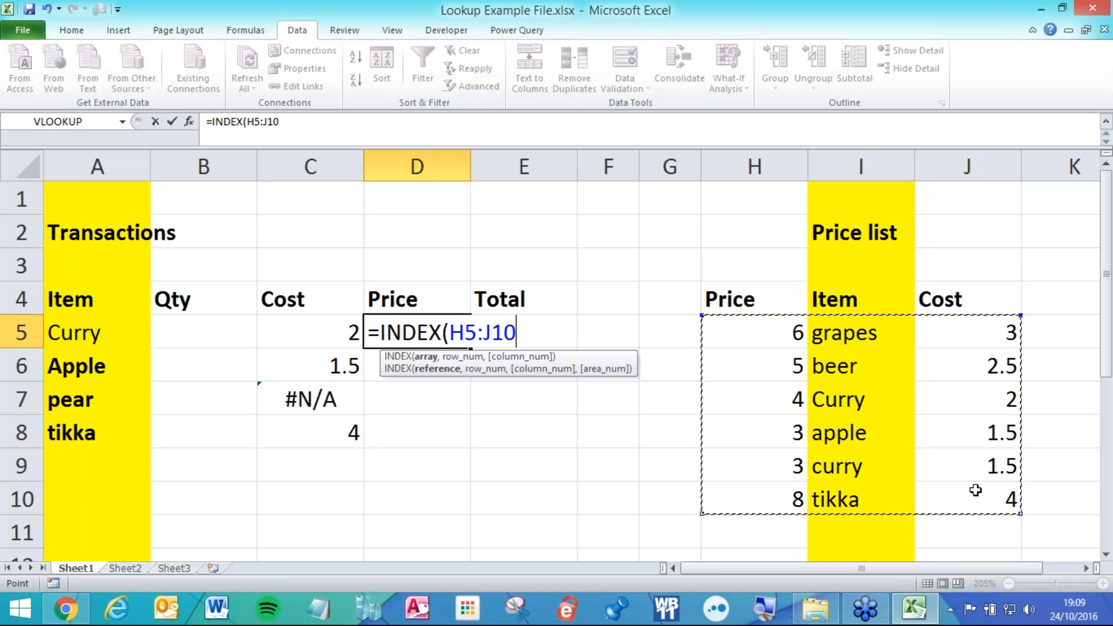
{"action": "key", "text": "F4"}
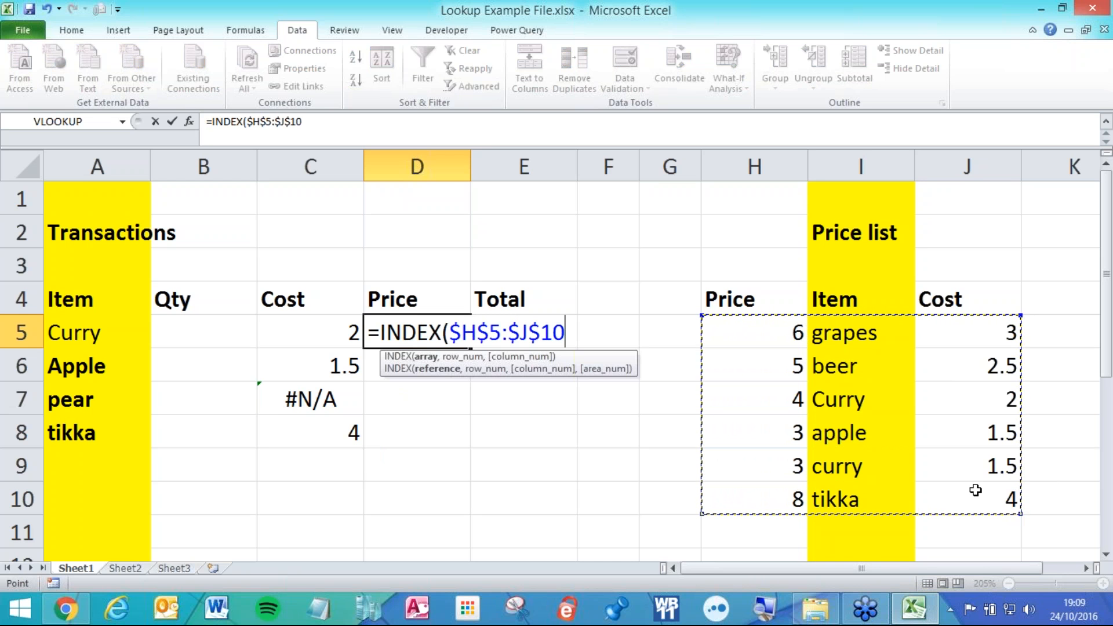
{"action": "type", "text": ","}
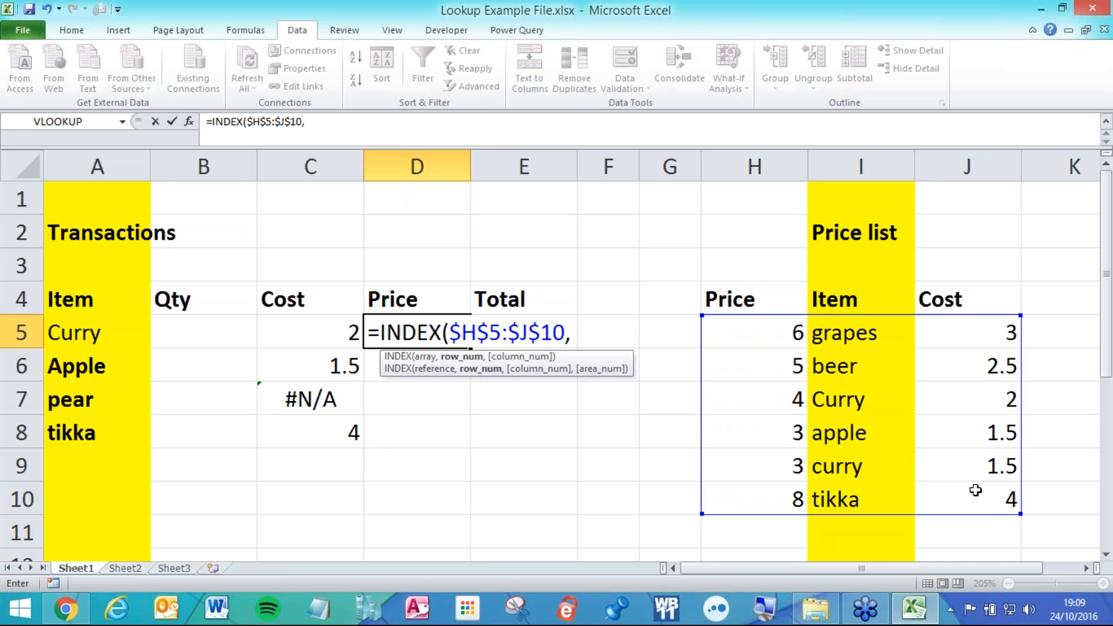
{"action": "type", "text": "match"}
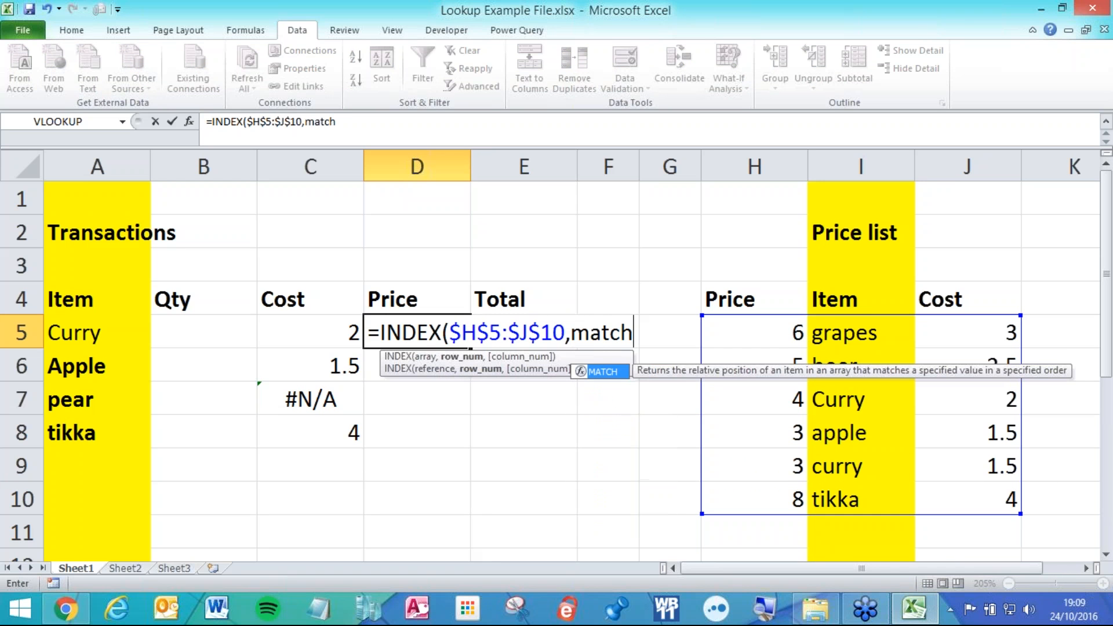
{"action": "type", "text": "()"}
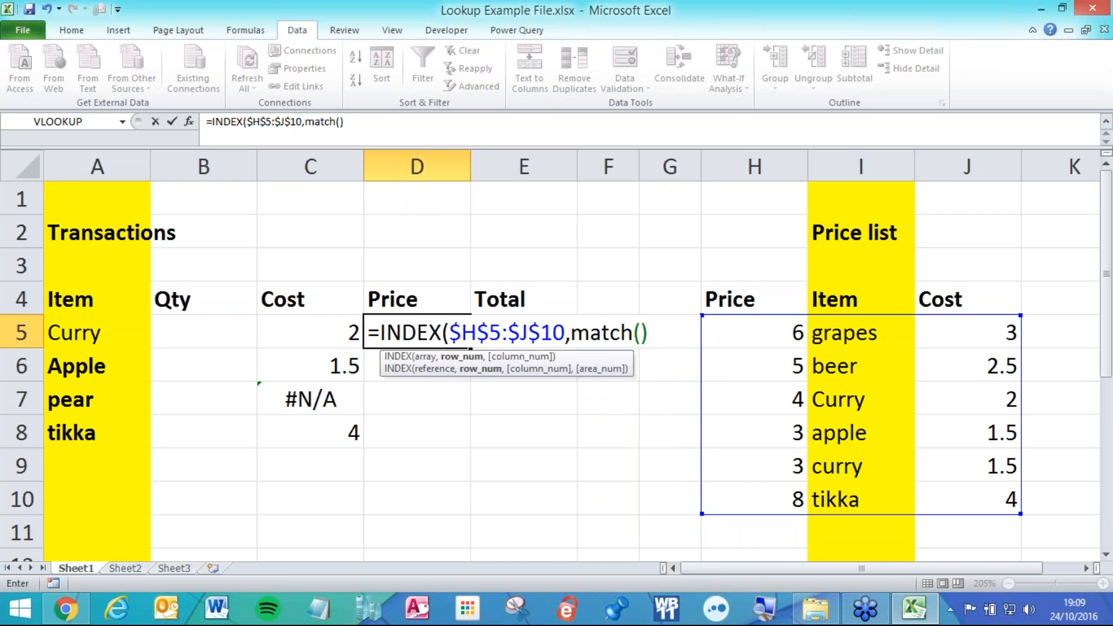
{"action": "type", "text": ",1"}
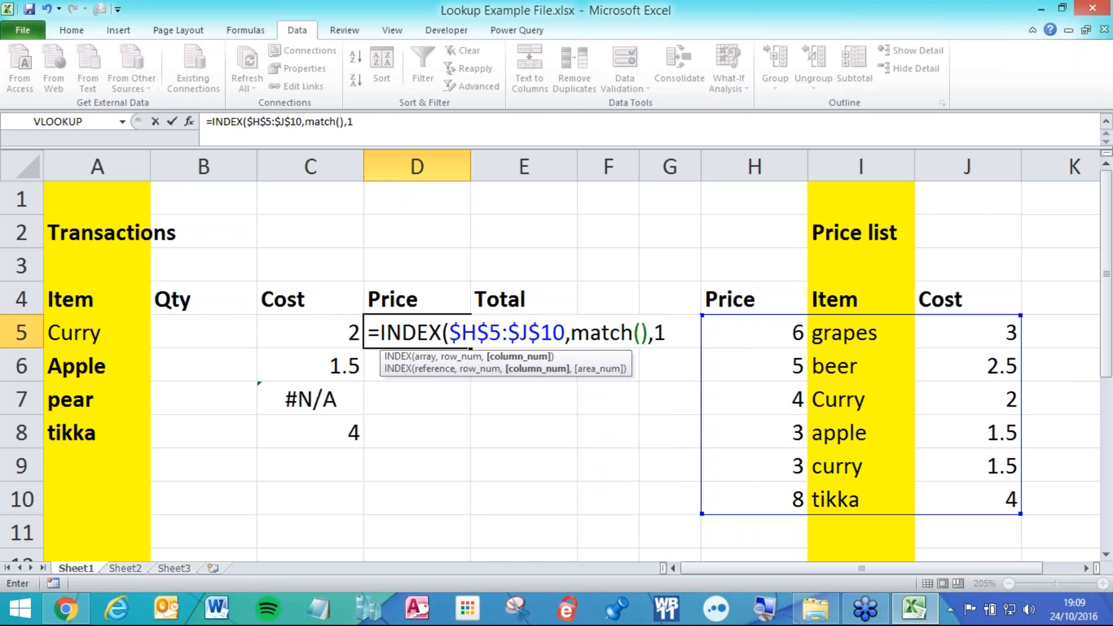
{"action": "type", "text": ")"}
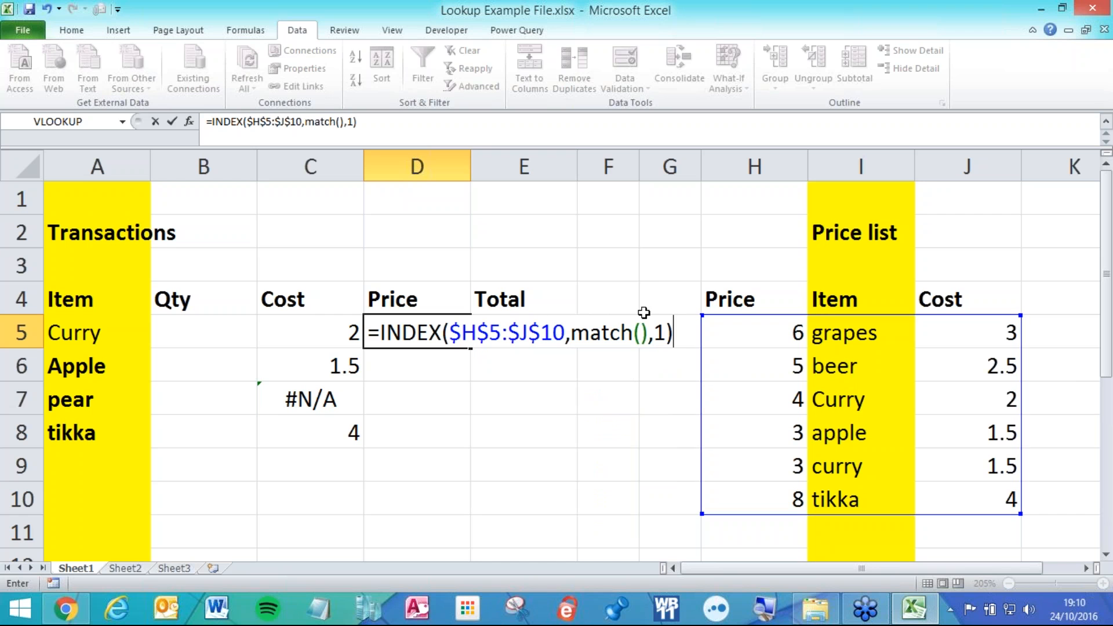
Fill the match with A5, $I$5:$I$10 and 0, and confirm the D5 formula.
{"action": "left_click", "coordinate": [640, 332]}
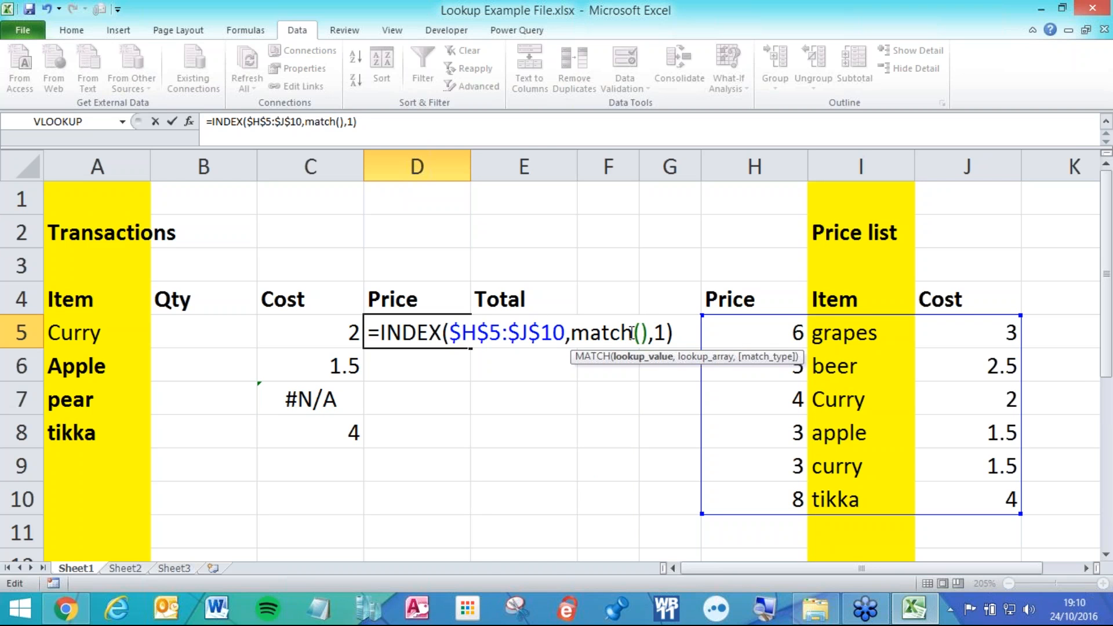
{"action": "left_click", "coordinate": [94, 332]}
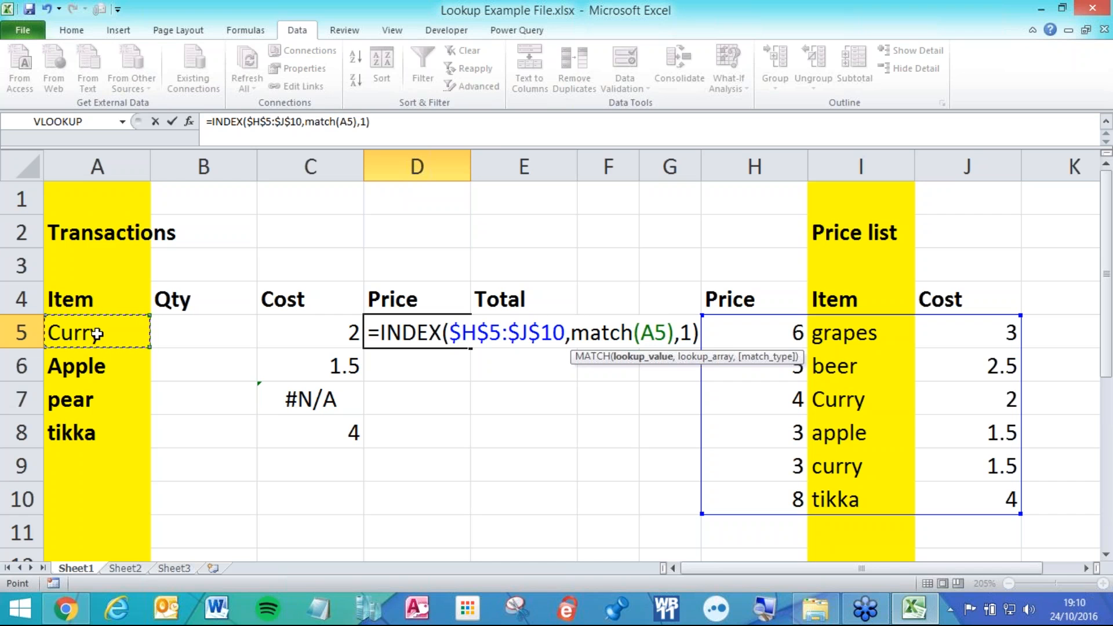
{"action": "type", "text": ","}
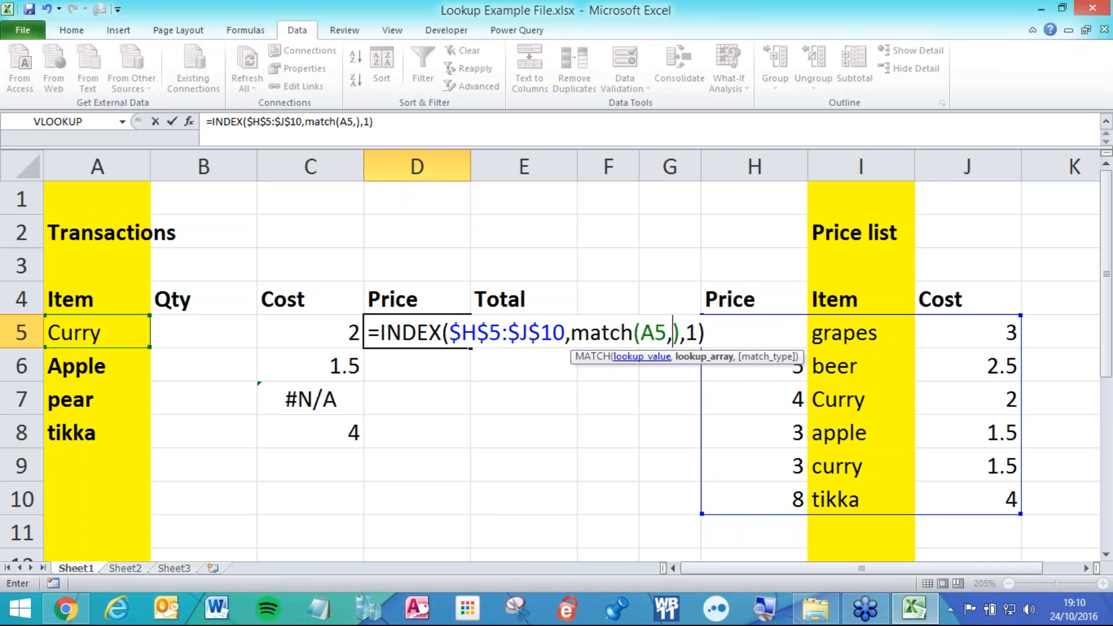
{"action": "left_click_drag", "start_coordinate": [883, 332], "coordinate": [857, 496]}
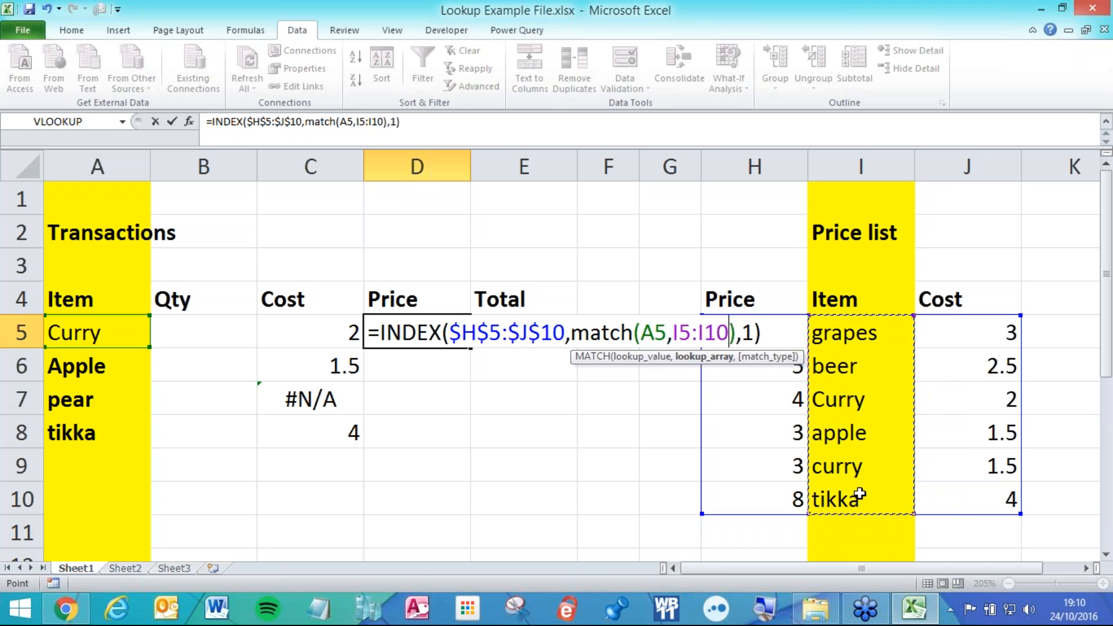
{"action": "key", "text": "F4"}
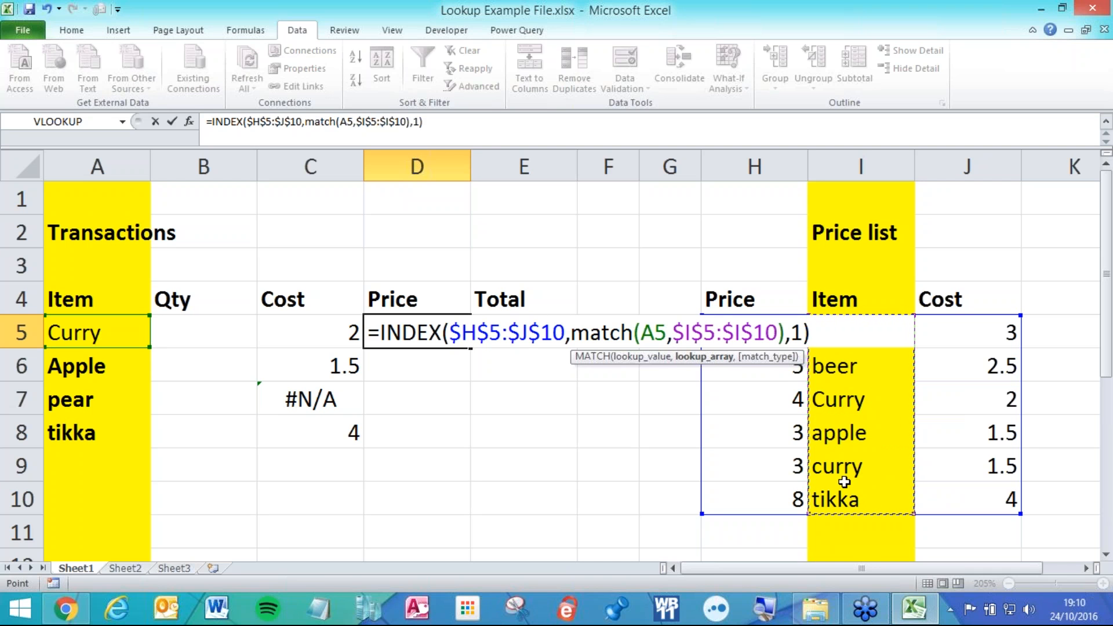
{"action": "type", "text": ",0"}
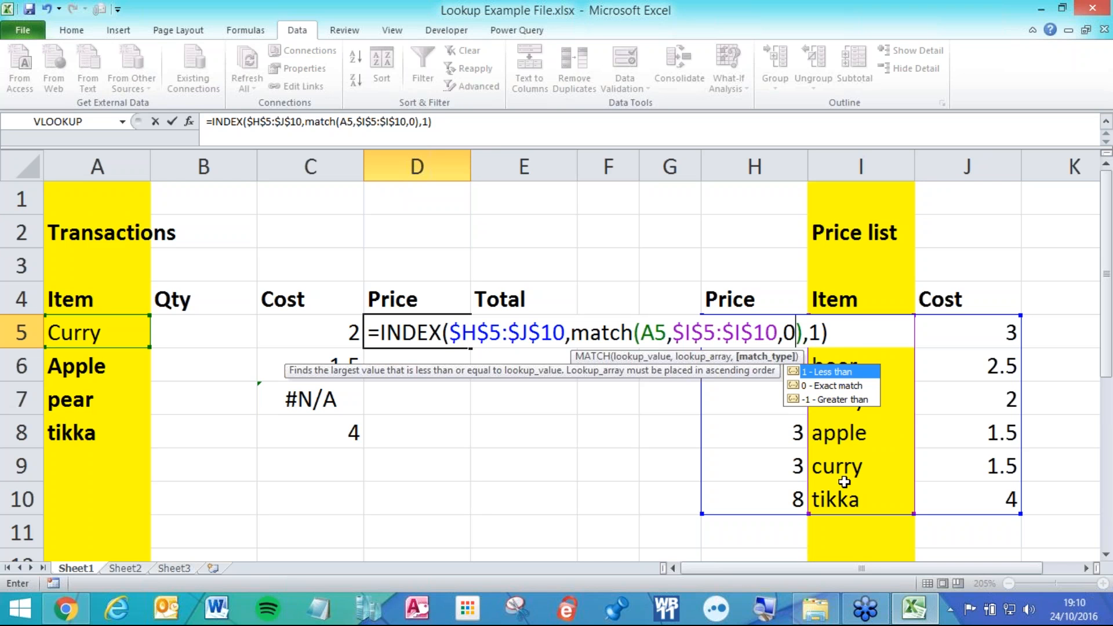
{"action": "key", "text": "Return"}
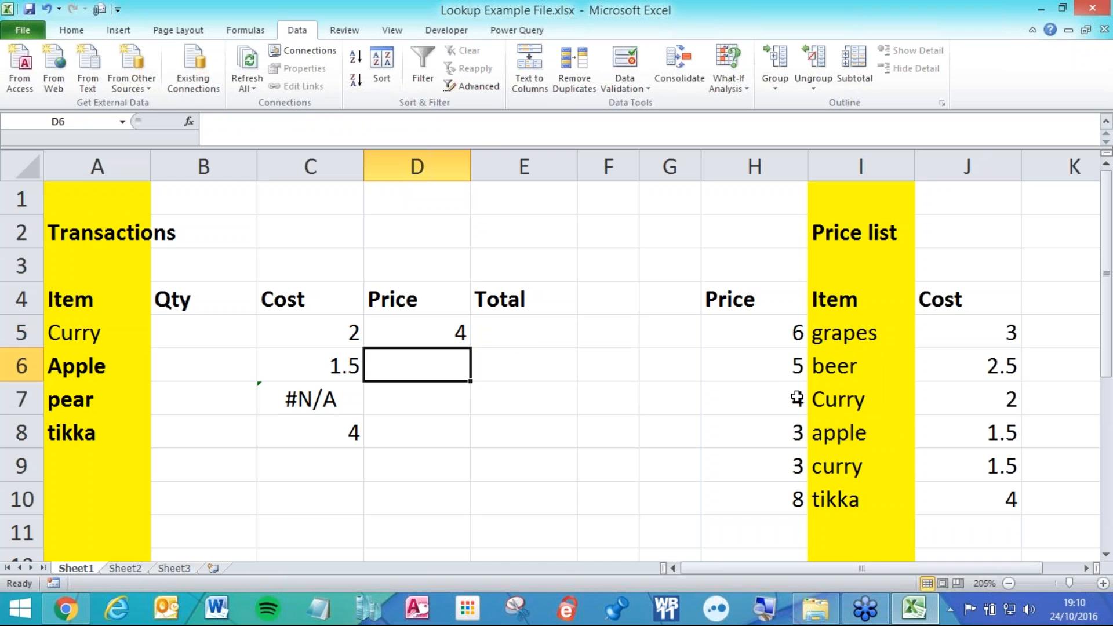
Copy D5's formula down to D8, giving 4, 3, #N/A, 8, and review it.
{"action": "left_click", "coordinate": [464, 333]}
{"action": "left_click_drag", "start_coordinate": [470, 348], "coordinate": [472, 449]}
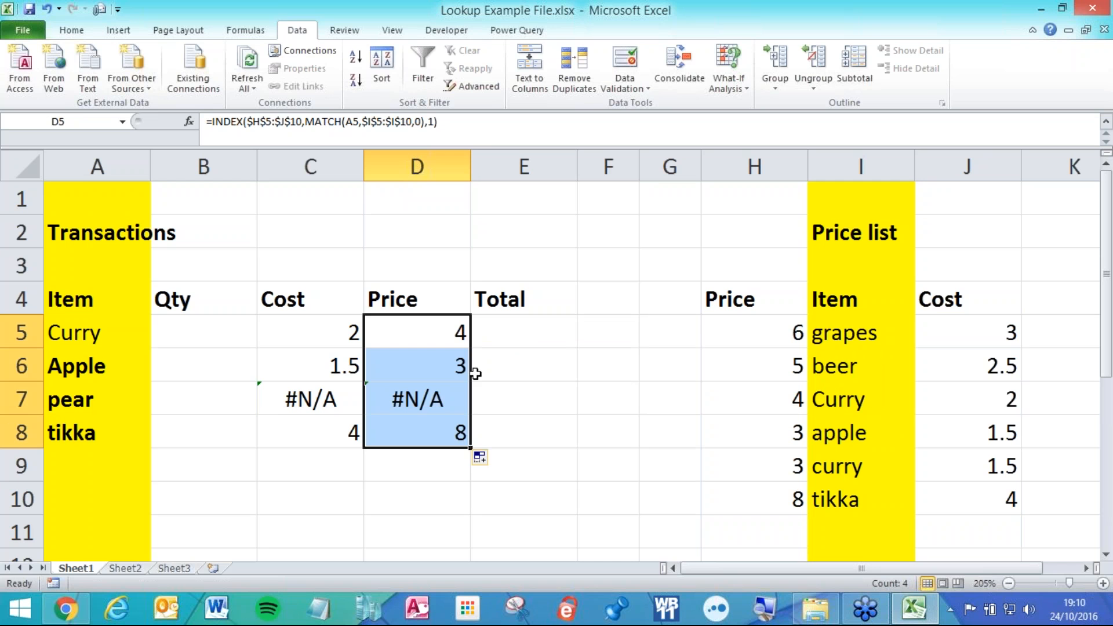
{"action": "double_click", "coordinate": [460, 328]}
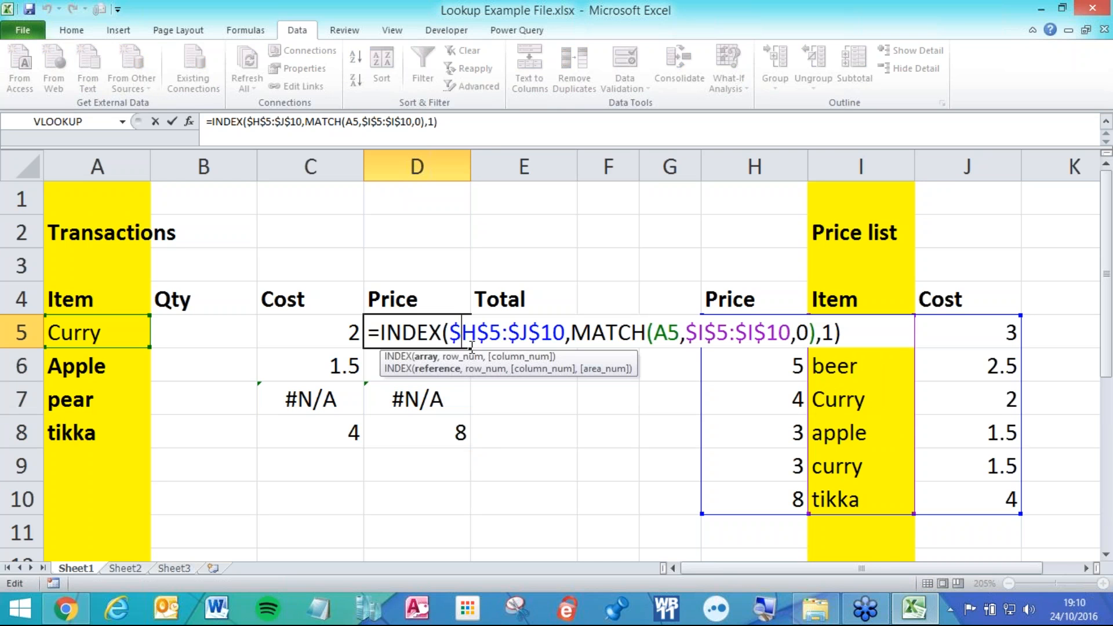
Move the Price list table two columns right into columns J to L.
{"action": "key", "text": "Escape"}
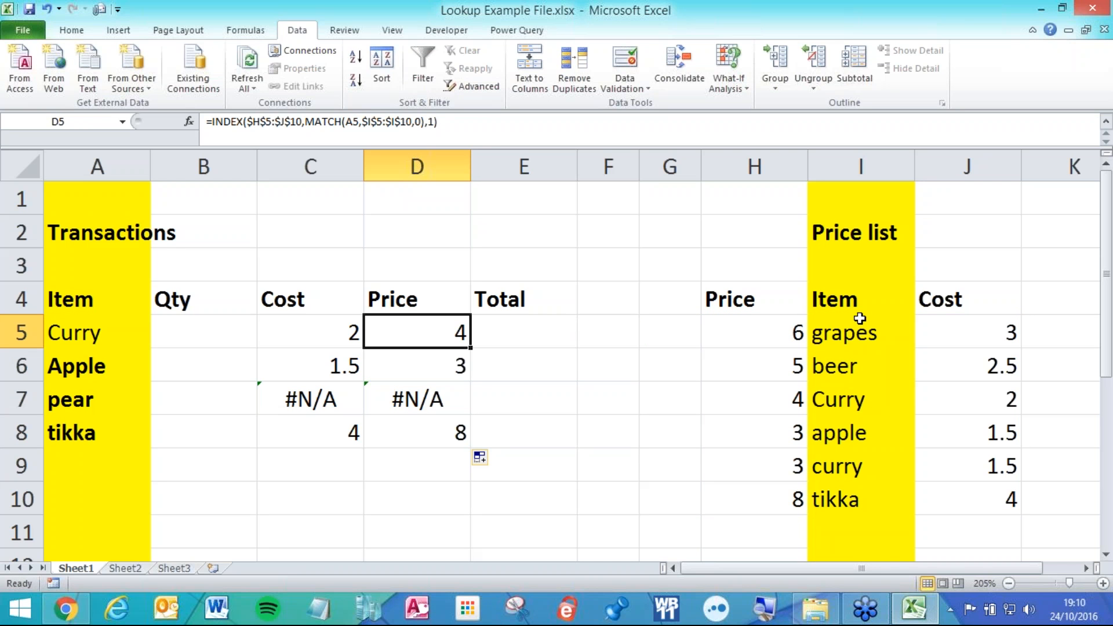
{"action": "left_click_drag", "start_coordinate": [859, 320], "coordinate": [861, 487]}
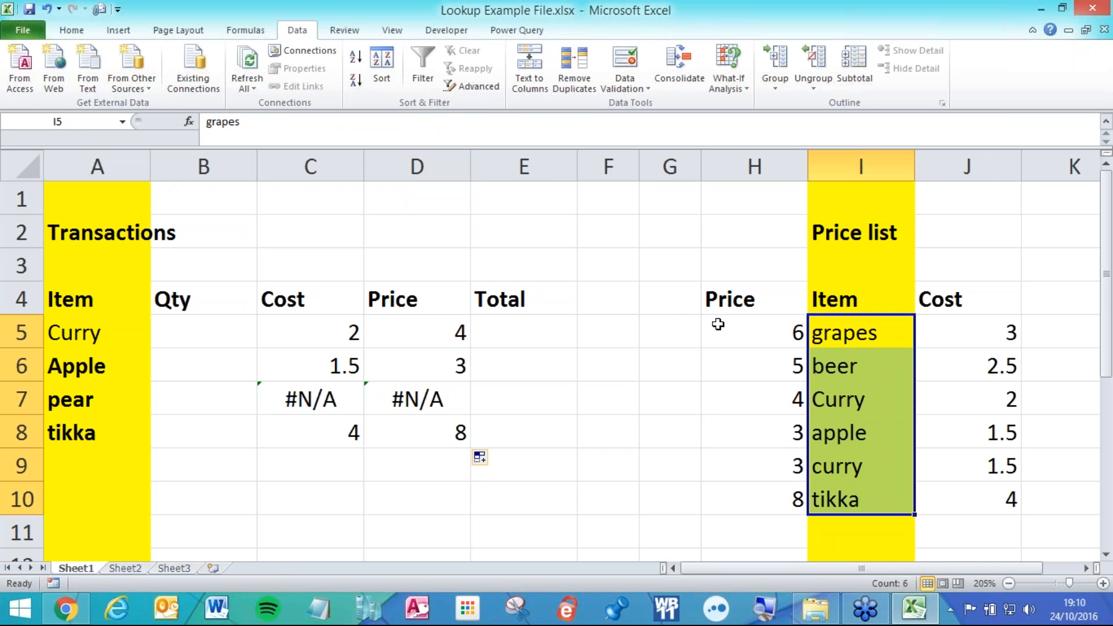
{"action": "scroll", "coordinate": [718, 319], "scroll_direction": "down", "scroll_amount": 3}
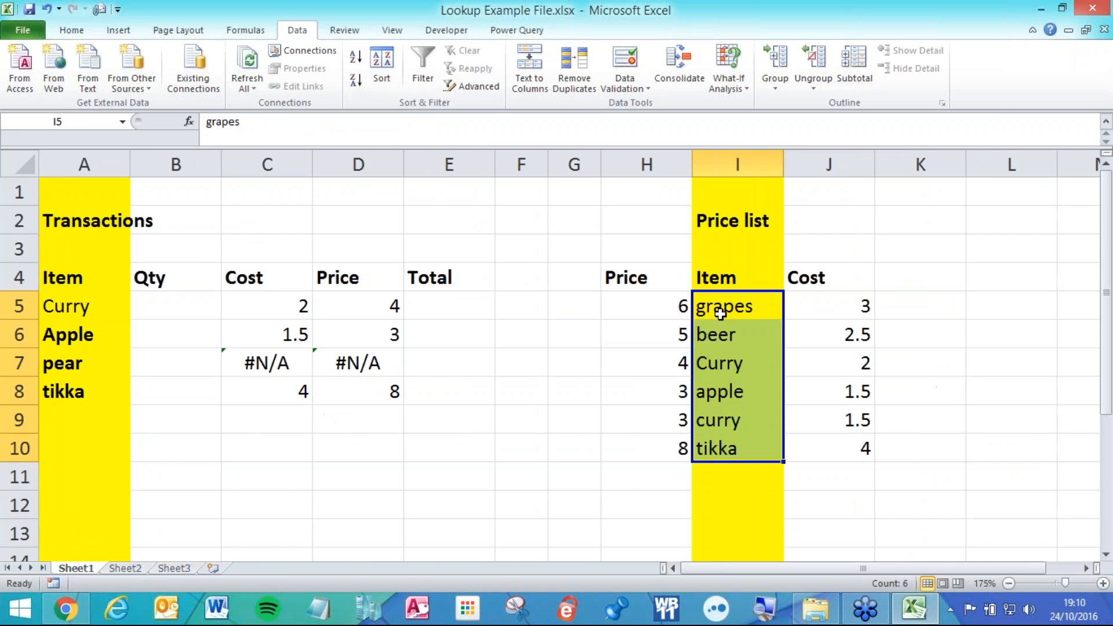
{"action": "left_click_drag", "start_coordinate": [592, 225], "coordinate": [775, 427]}
{"action": "left_click_drag", "start_coordinate": [715, 204], "coordinate": [929, 222]}
{"action": "left_click", "coordinate": [665, 236]}
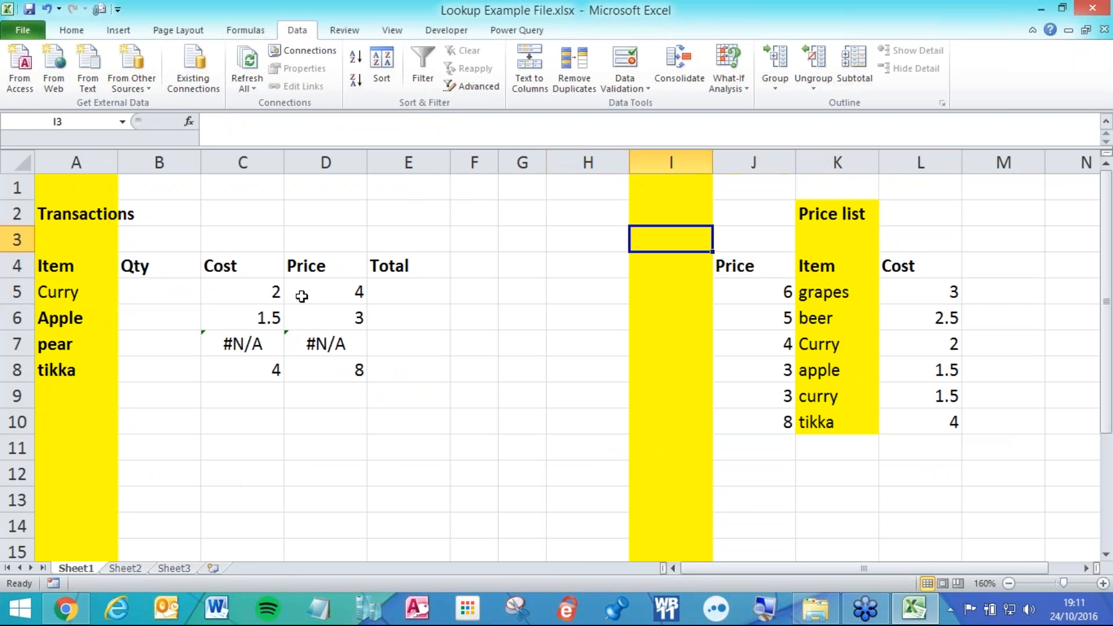
Clear the Cost and Price results in C5:D8.
{"action": "left_click_drag", "start_coordinate": [233, 298], "coordinate": [325, 355]}
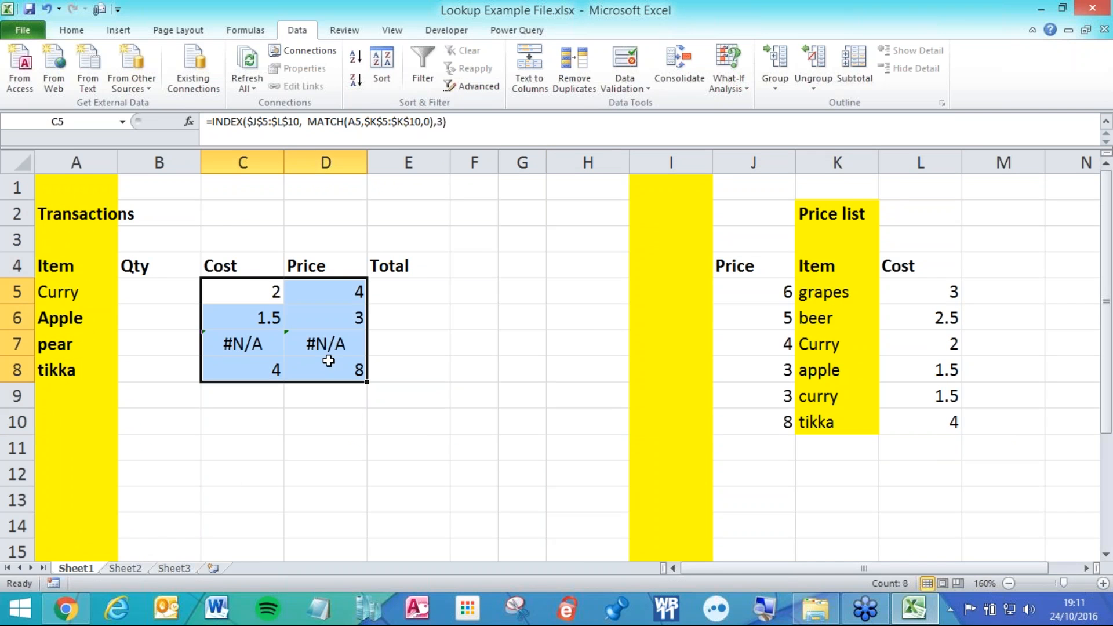
{"action": "key", "text": "Delete"}
{"action": "left_click", "coordinate": [264, 293]}
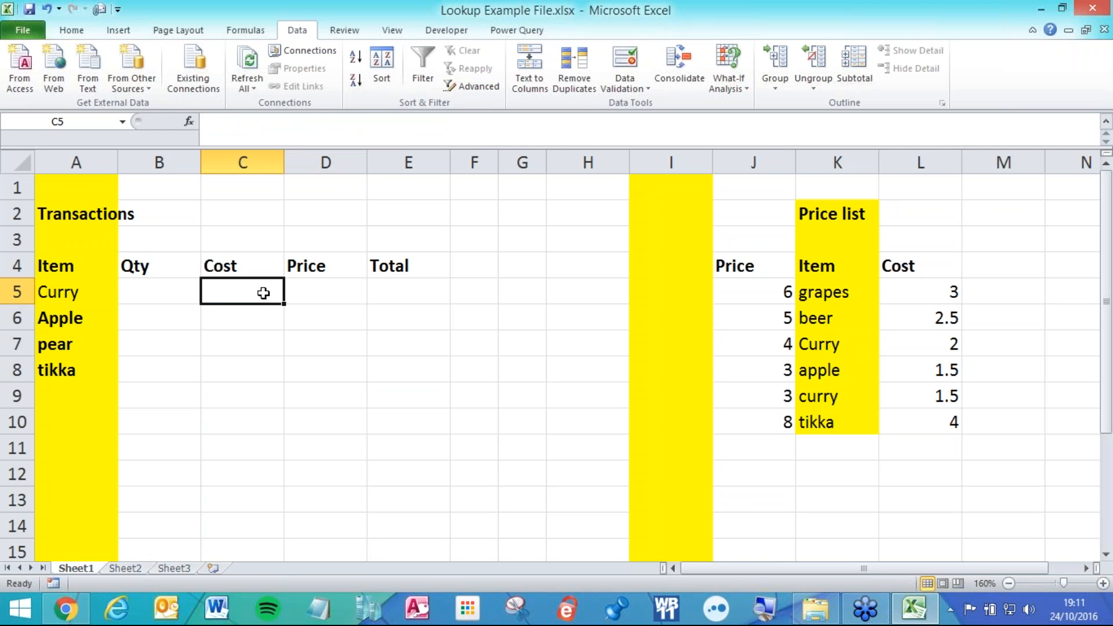
In C5 start =INDEX($J$5:$L$10,match(),match()) over the absolute price list.
{"action": "type", "text": "=inde"}
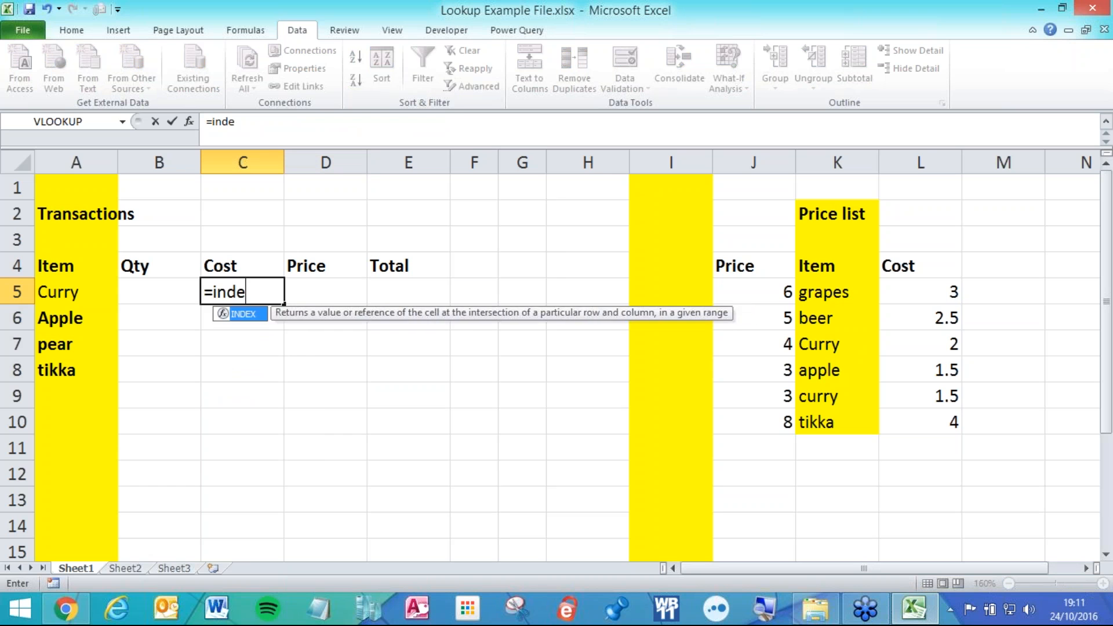
{"action": "key", "text": "Tab"}
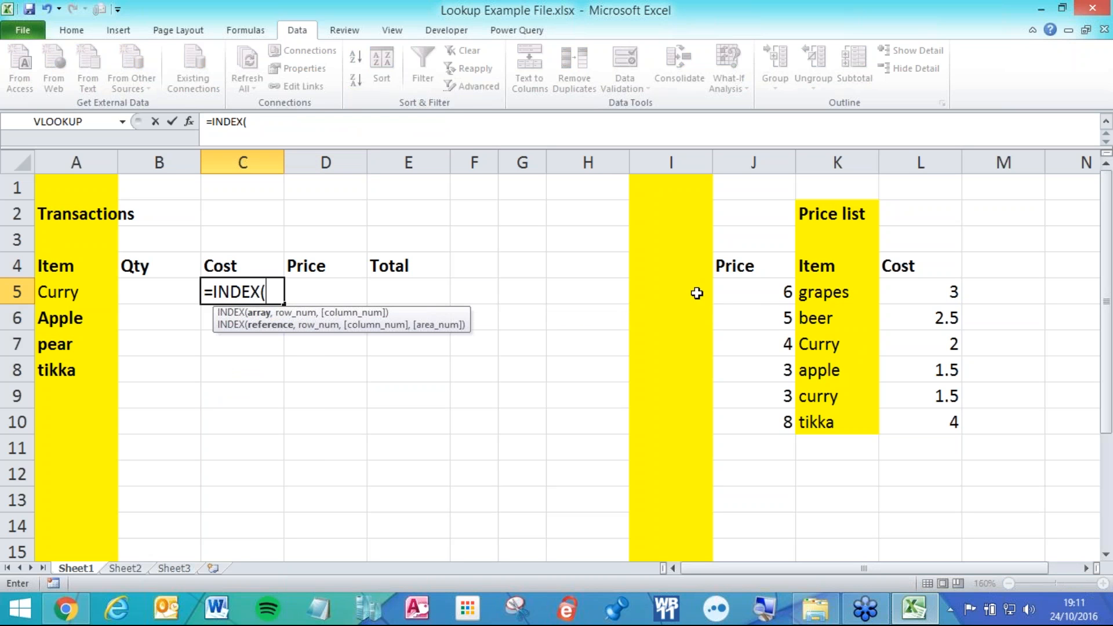
{"action": "left_click_drag", "start_coordinate": [767, 297], "coordinate": [922, 423]}
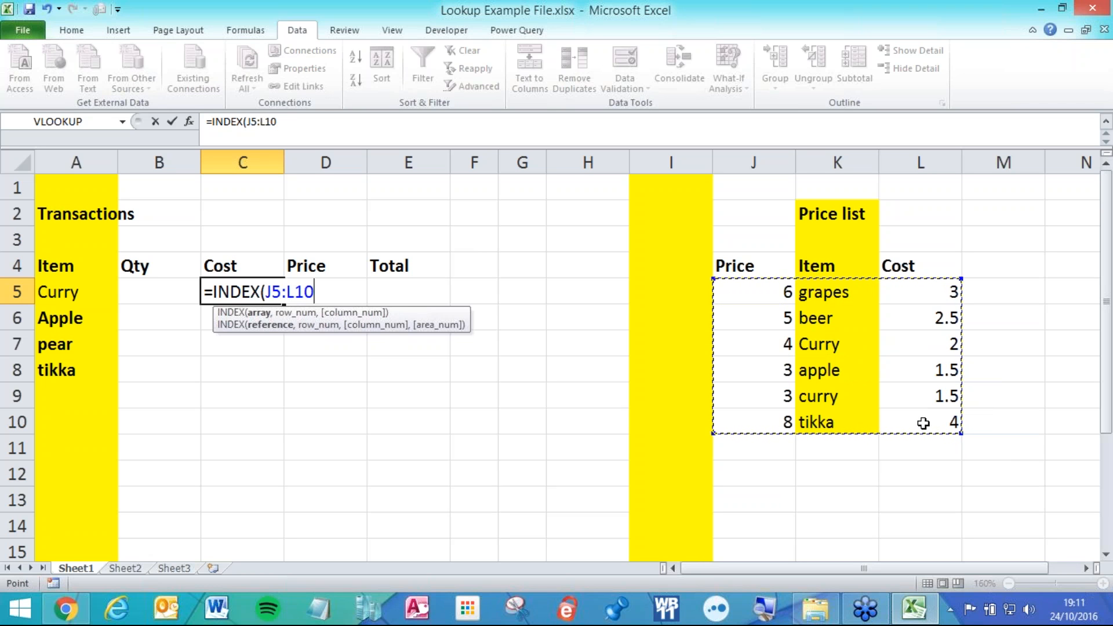
{"action": "key", "text": "F4"}
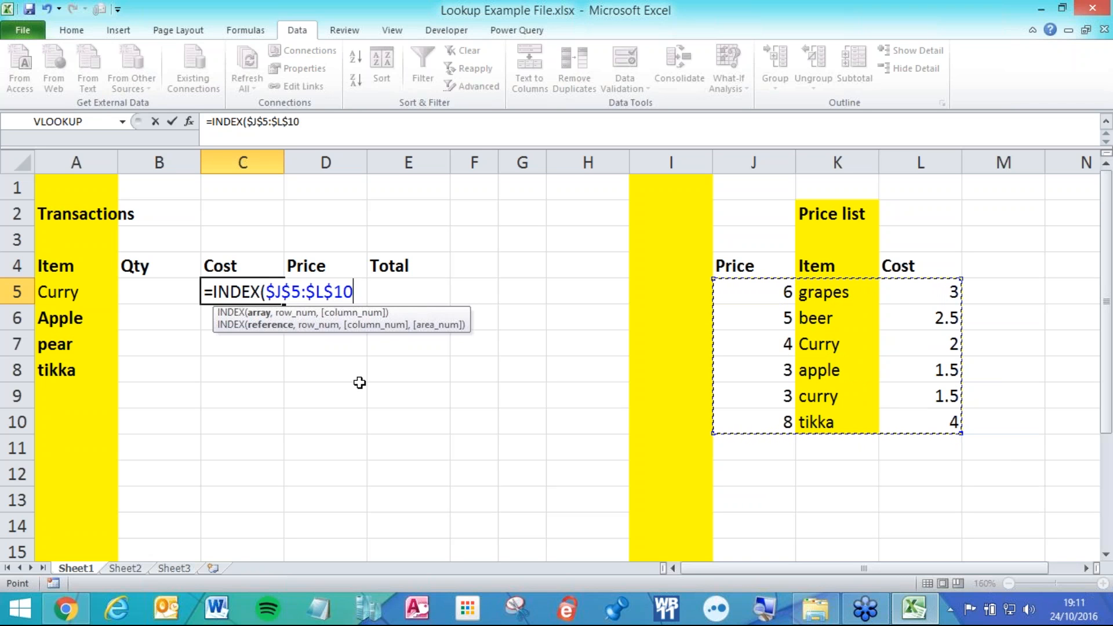
{"action": "type", "text": ","}
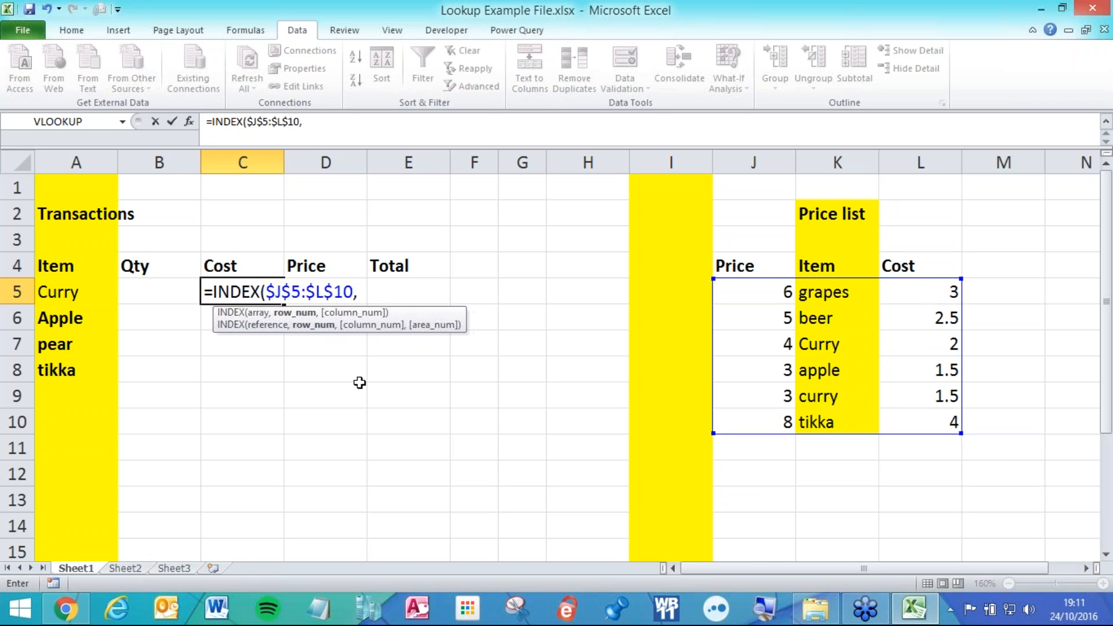
{"action": "type", "text": "match"}
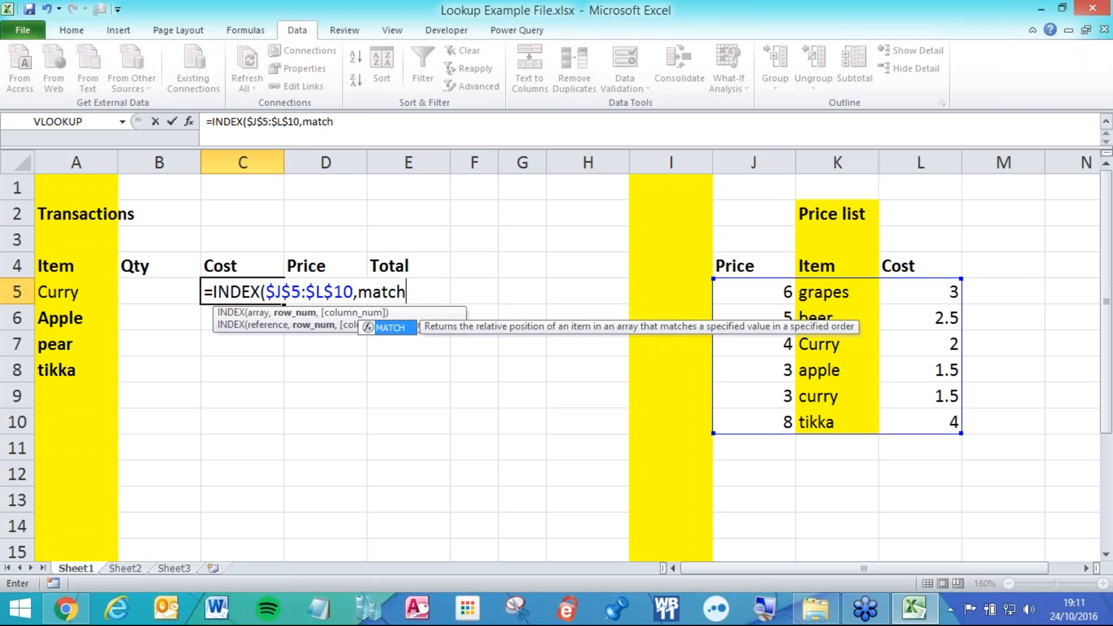
{"action": "type", "text": "()"}
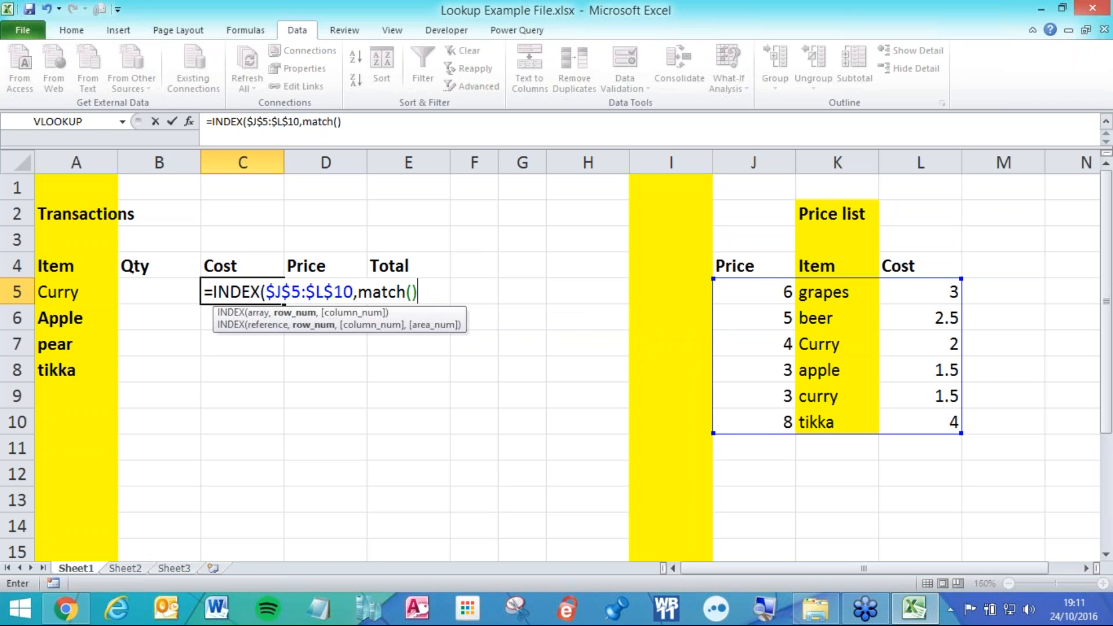
{"action": "type", "text": ","}
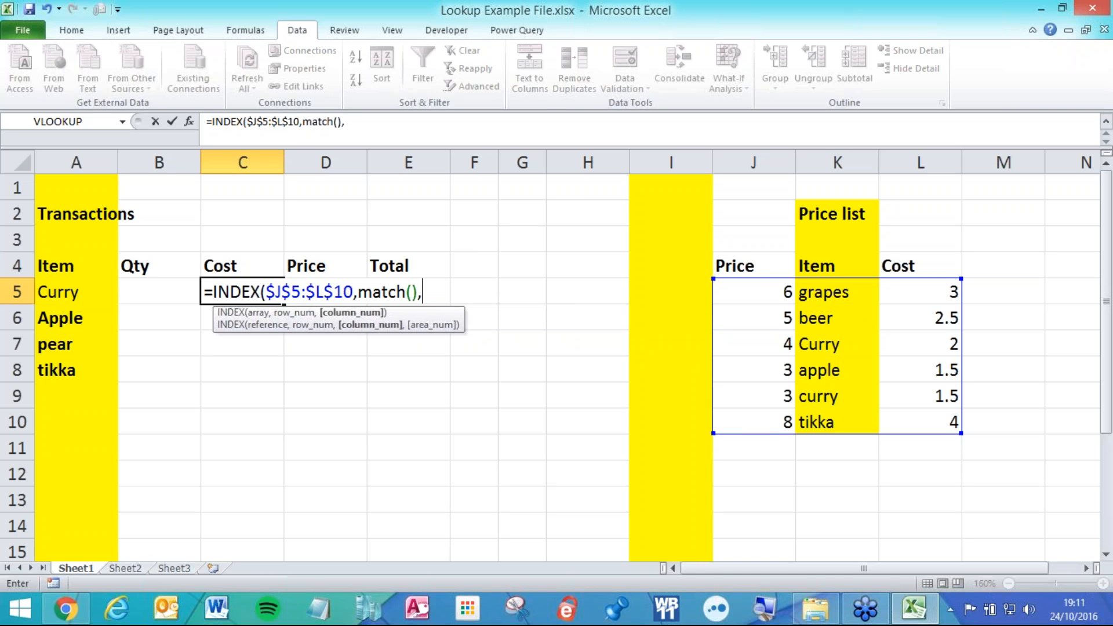
{"action": "type", "text": "match"}
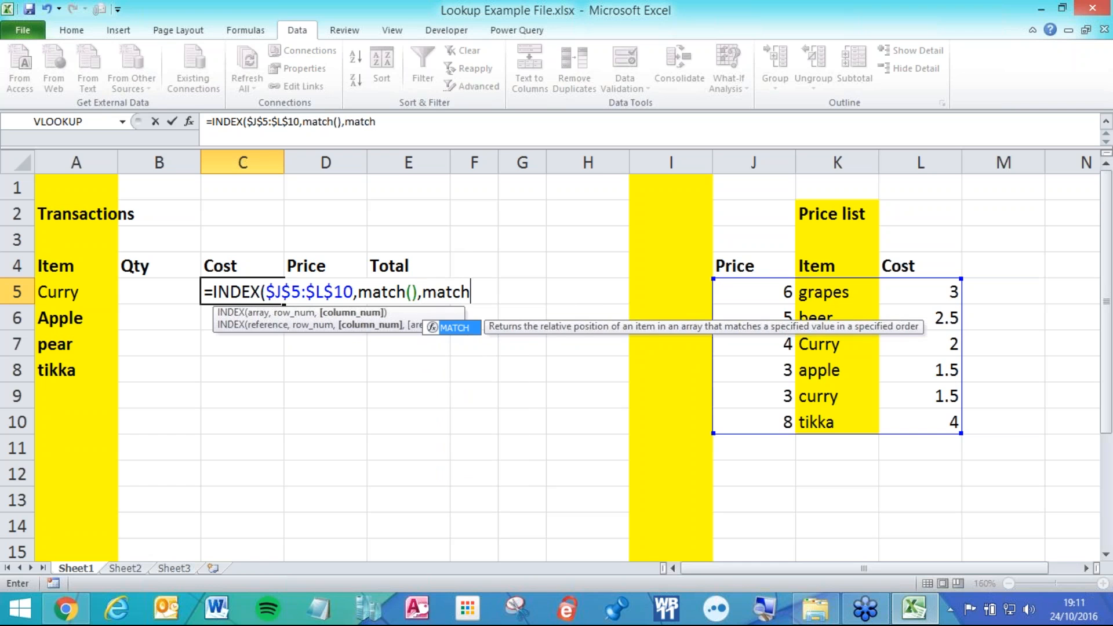
{"action": "type", "text": "()"}
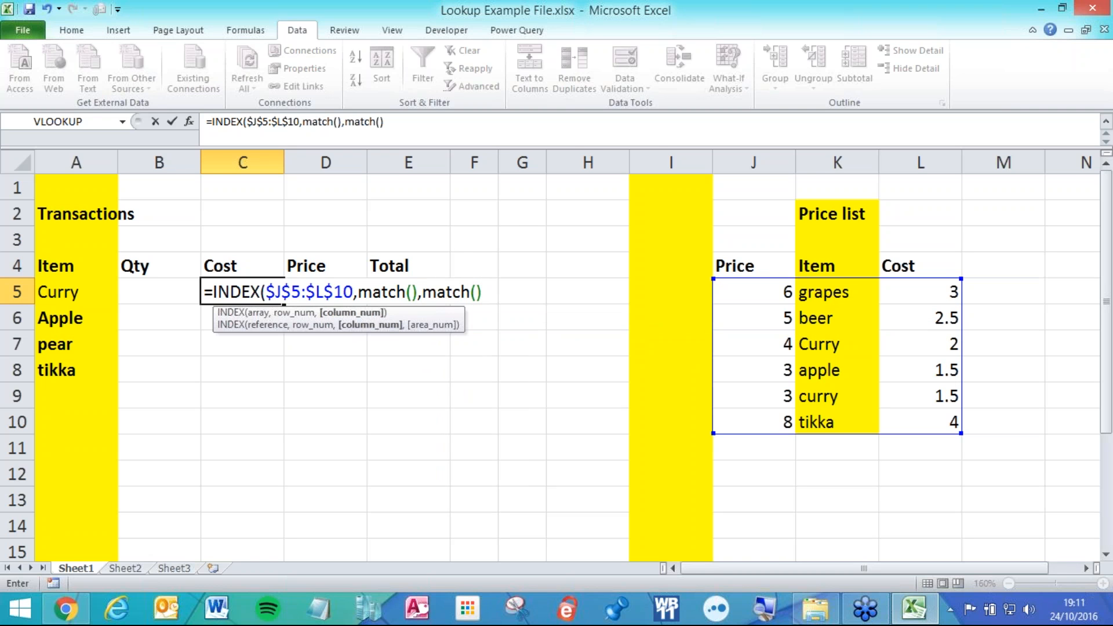
{"action": "type", "text": ")"}
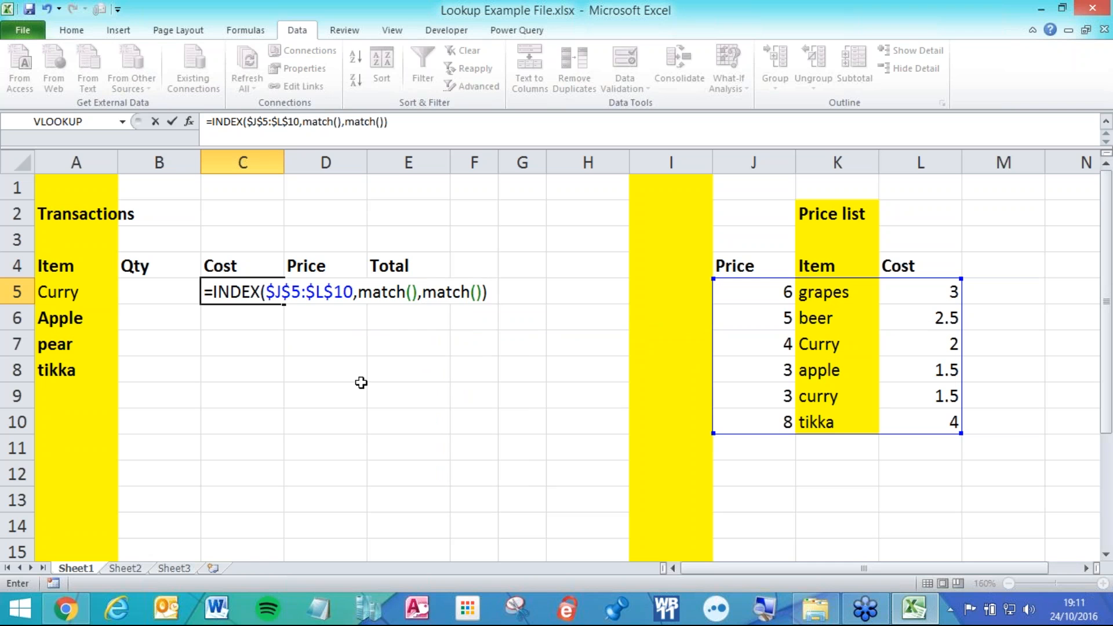
Add spaces between the INDEX arguments and around both match() placeholders.
{"action": "left_click", "coordinate": [484, 293]}
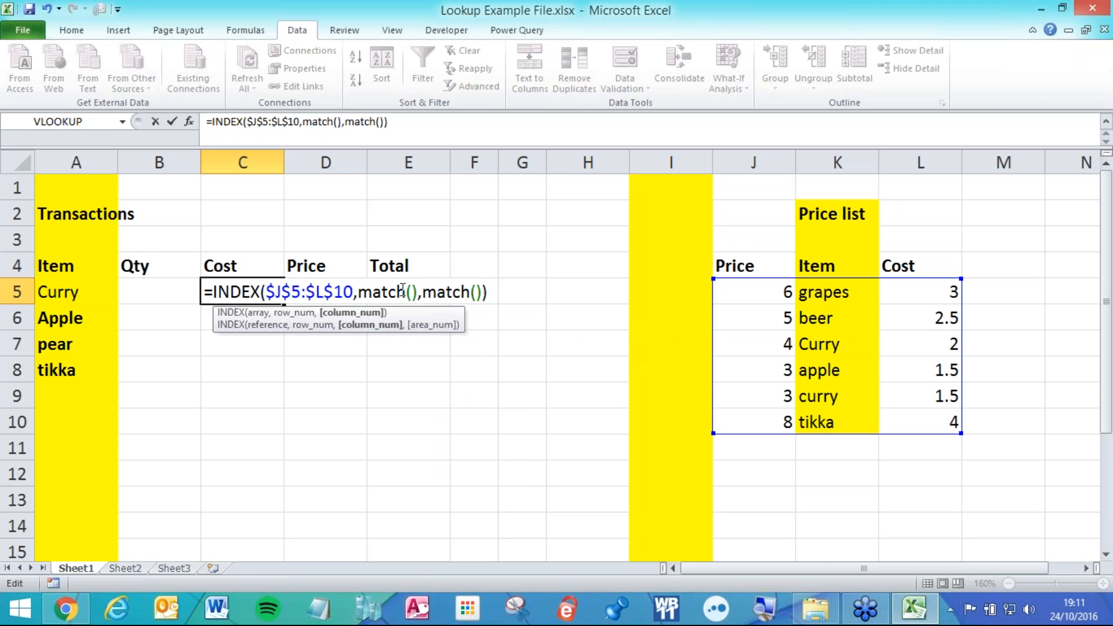
{"action": "left_click", "coordinate": [357, 292]}
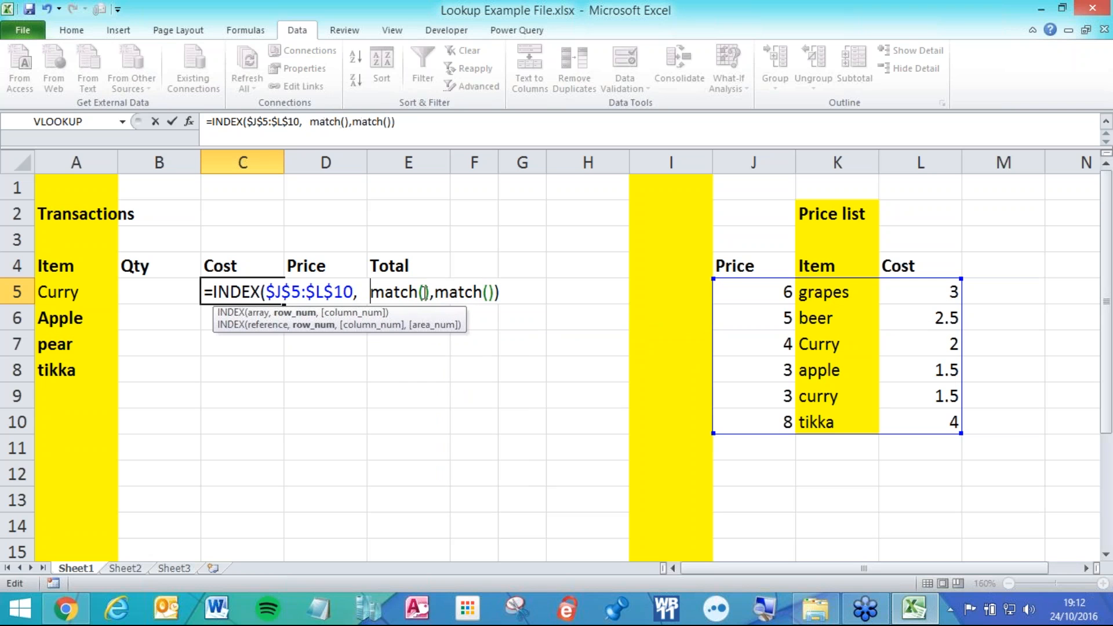
{"action": "left_click", "coordinate": [431, 292]}
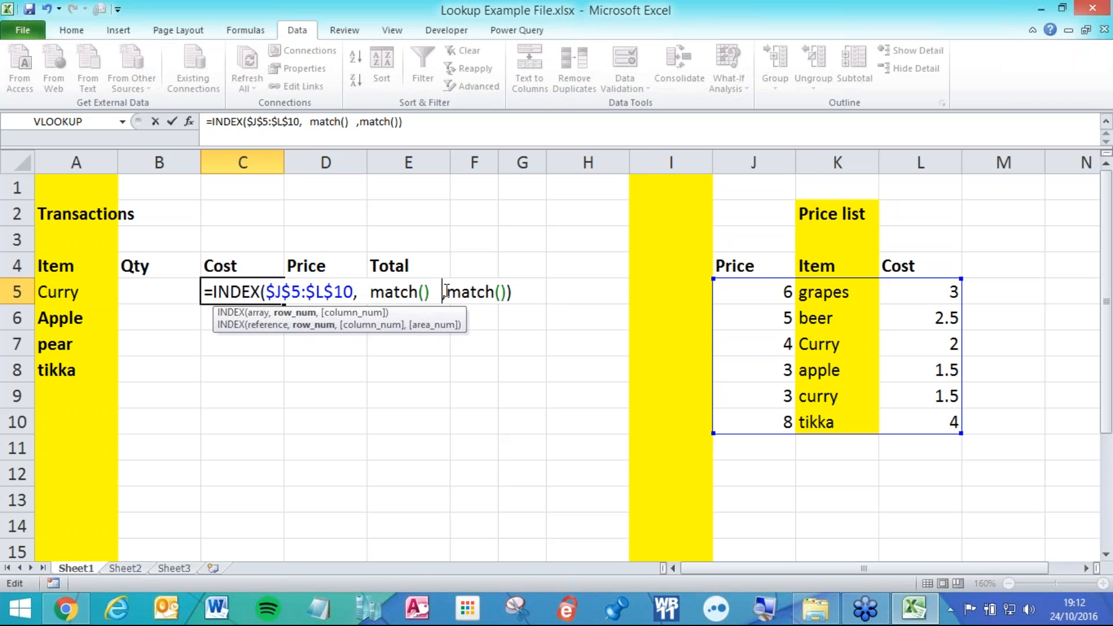
{"action": "left_click", "coordinate": [449, 291]}
{"action": "left_click", "coordinate": [516, 292]}
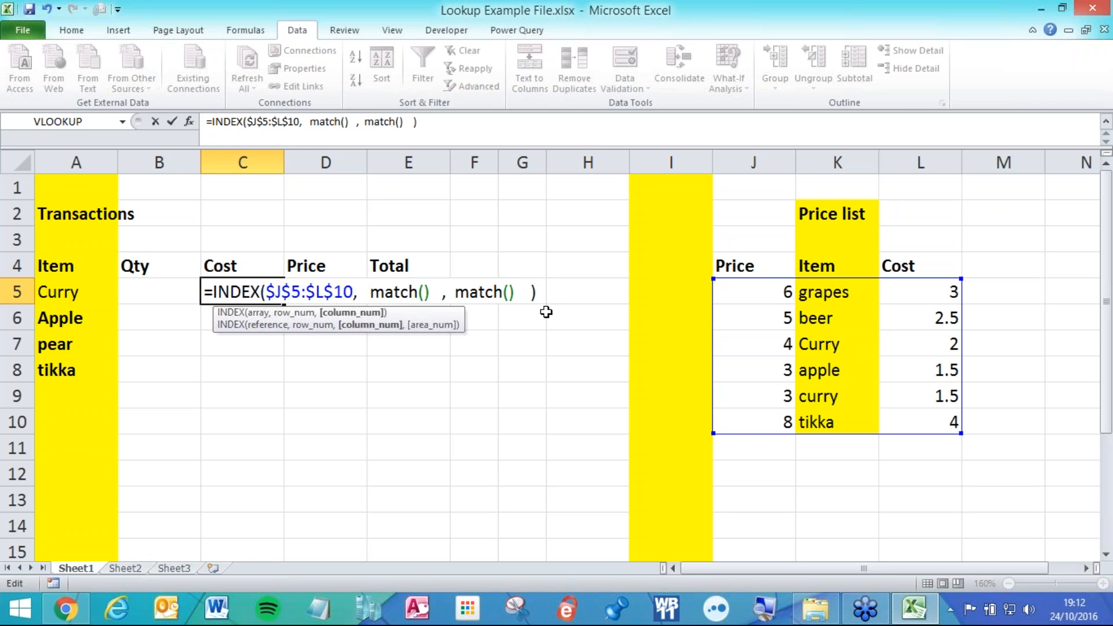
{"action": "left_click_drag", "start_coordinate": [366, 291], "coordinate": [359, 293]}
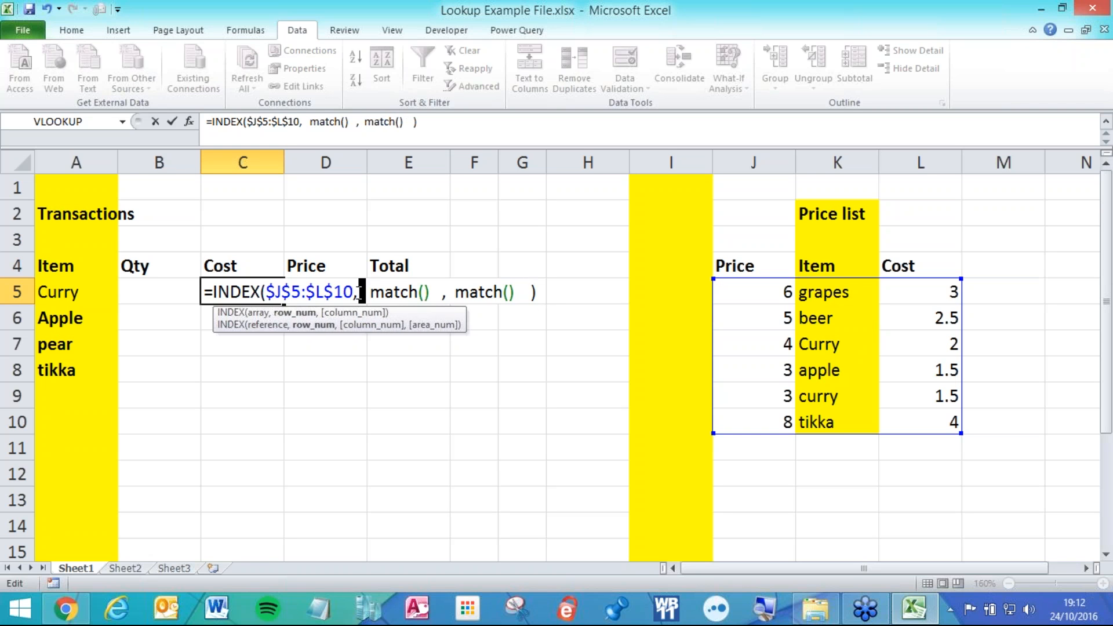
{"action": "left_click", "coordinate": [363, 293]}
Fill the first match as match($A5,$K$5:$K$10,0) for an exact item lookup.
{"action": "left_click", "coordinate": [424, 291]}
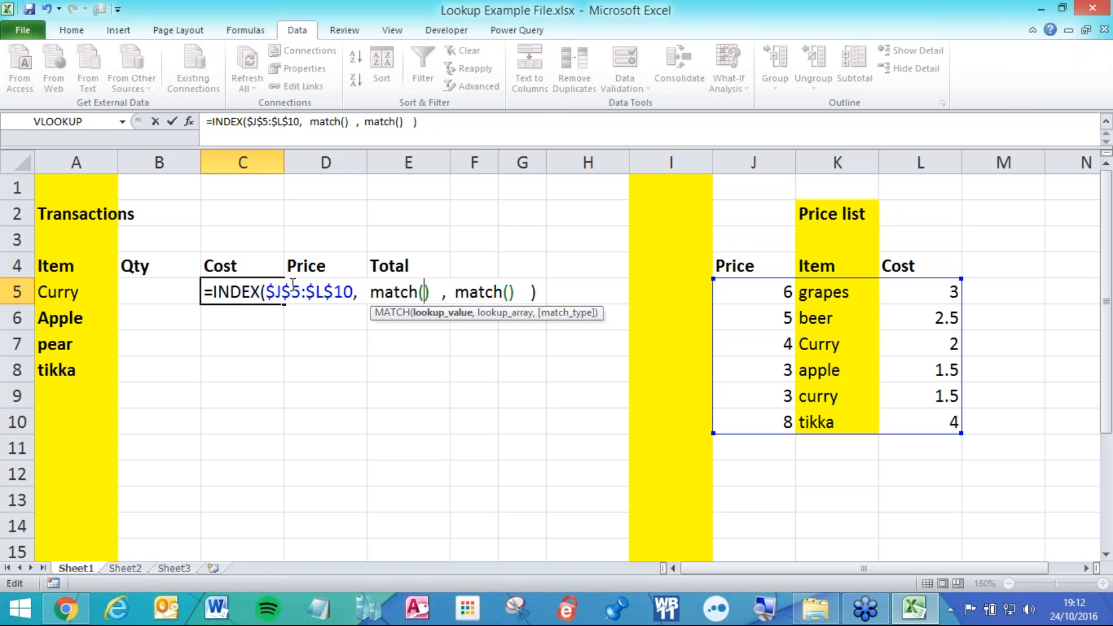
{"action": "left_click", "coordinate": [108, 292]}
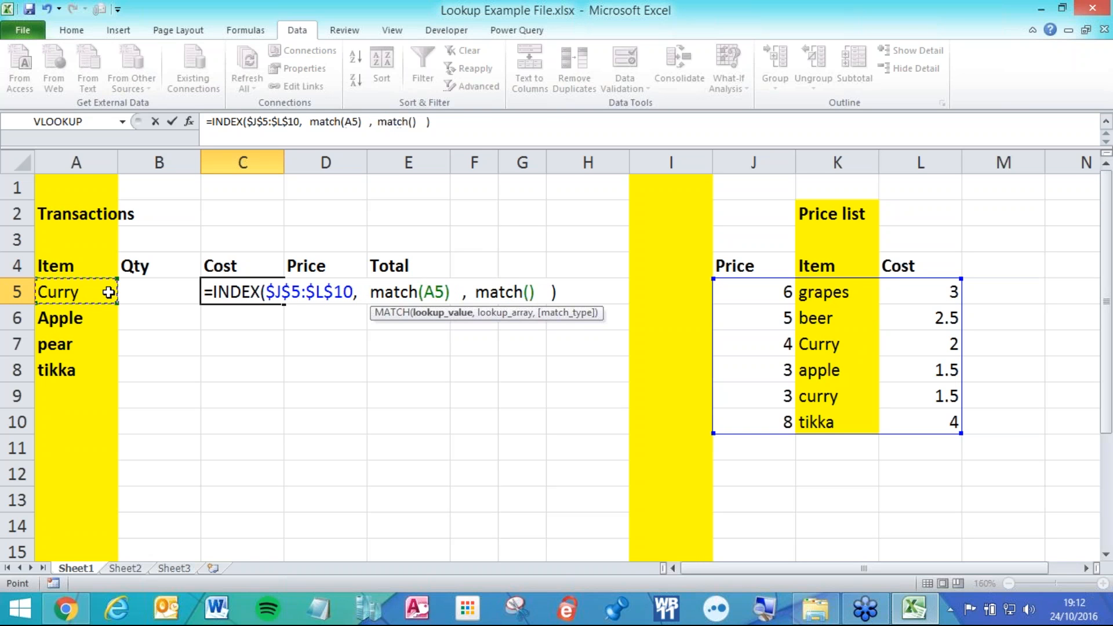
{"action": "key", "text": "F4"}
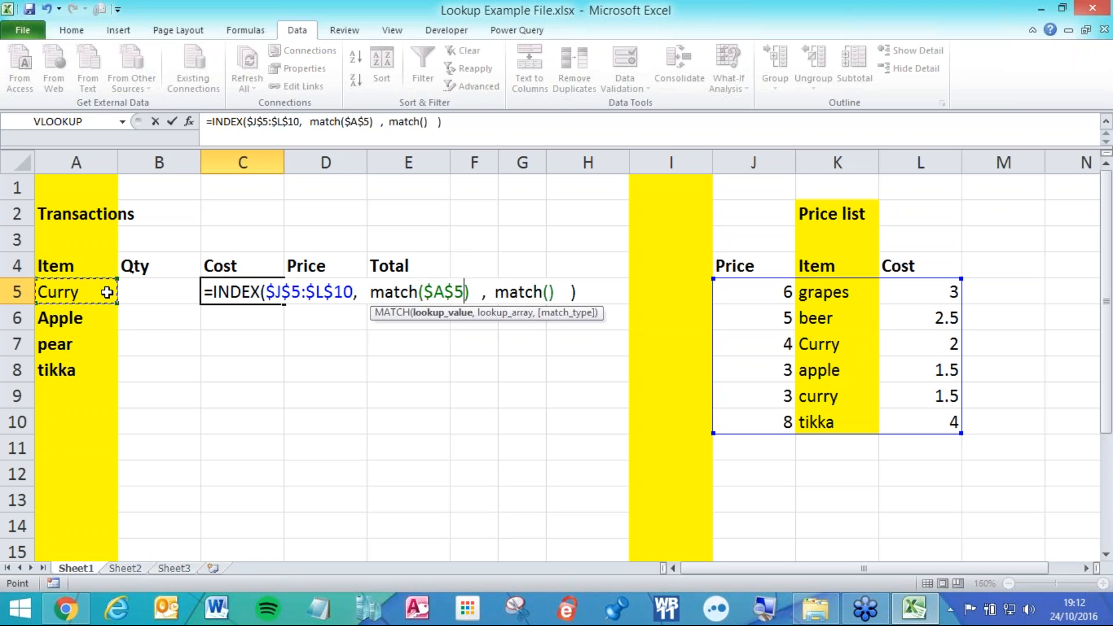
{"action": "key", "text": "F4"}
{"action": "key", "text": "F4"}
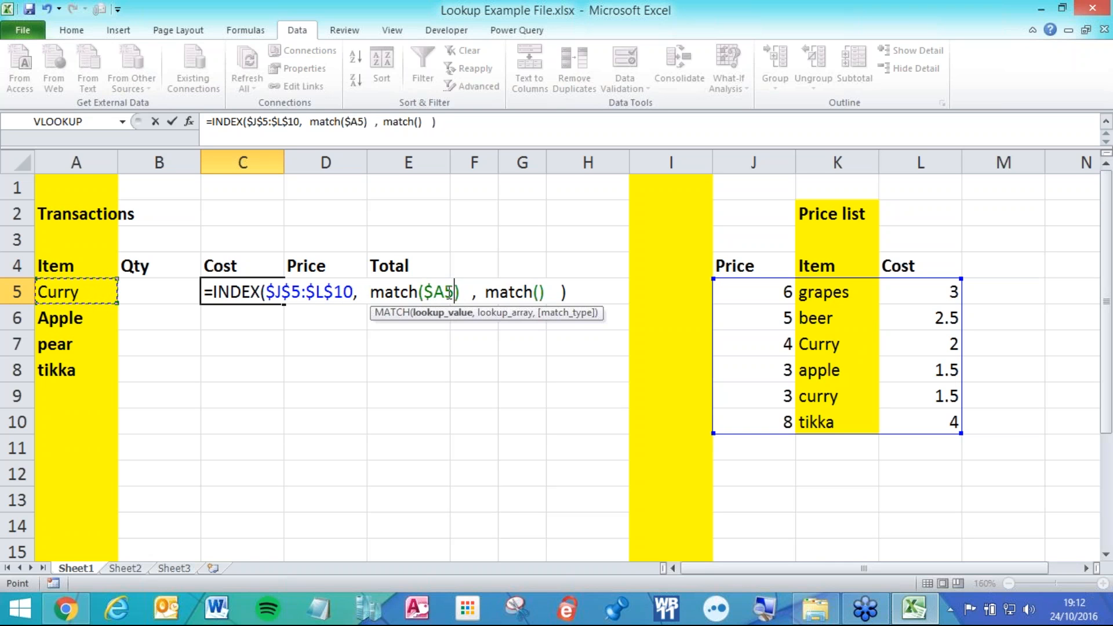
{"action": "type", "text": ","}
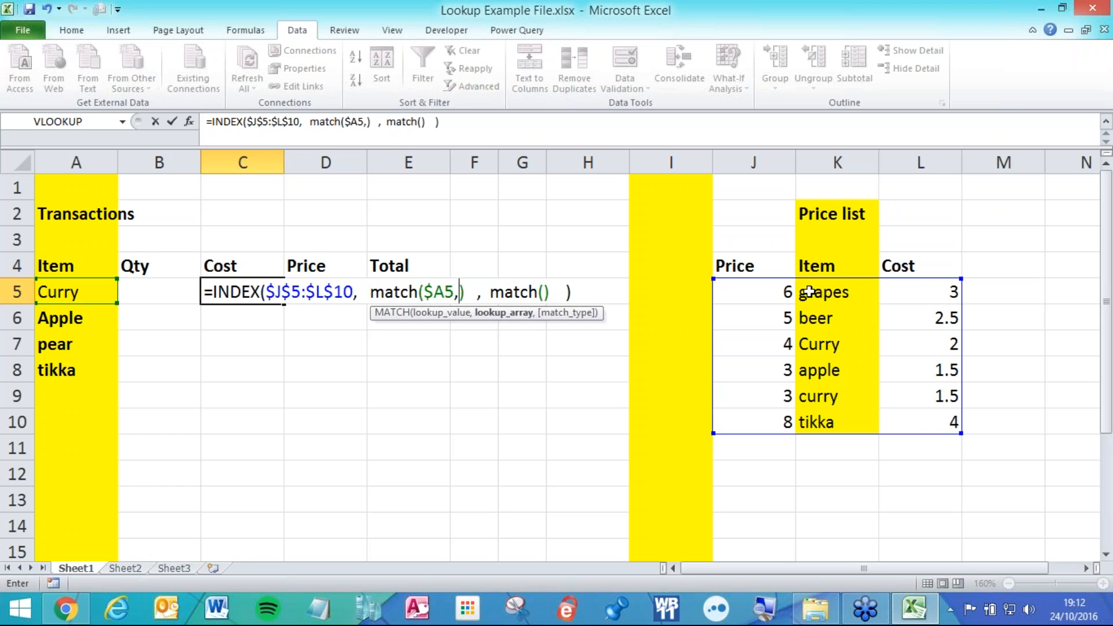
{"action": "left_click_drag", "start_coordinate": [819, 290], "coordinate": [812, 423]}
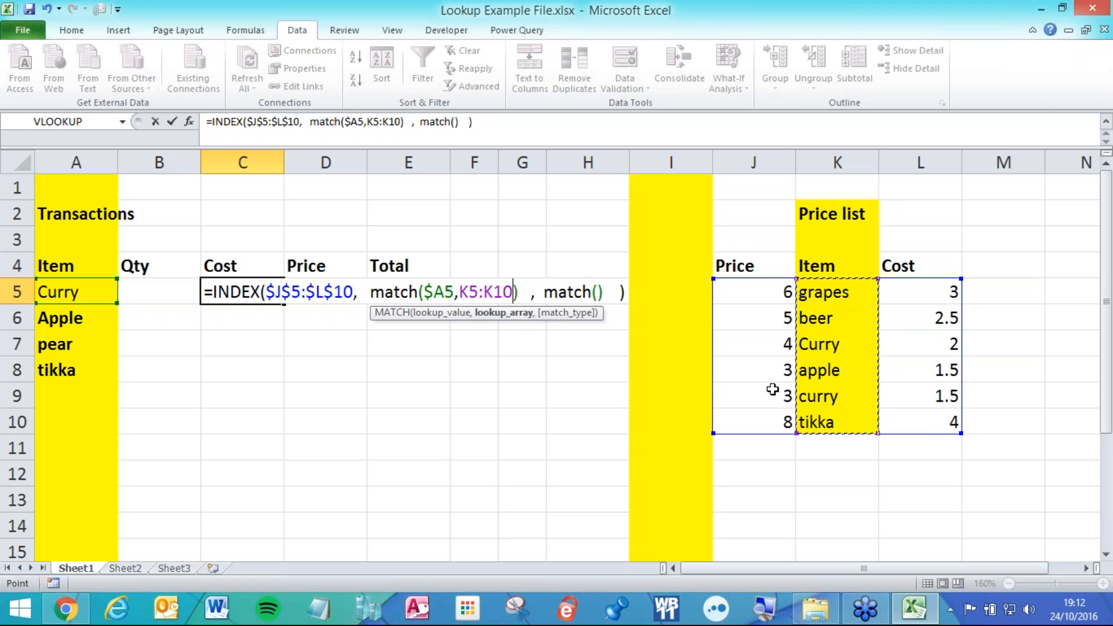
{"action": "key", "text": "F4"}
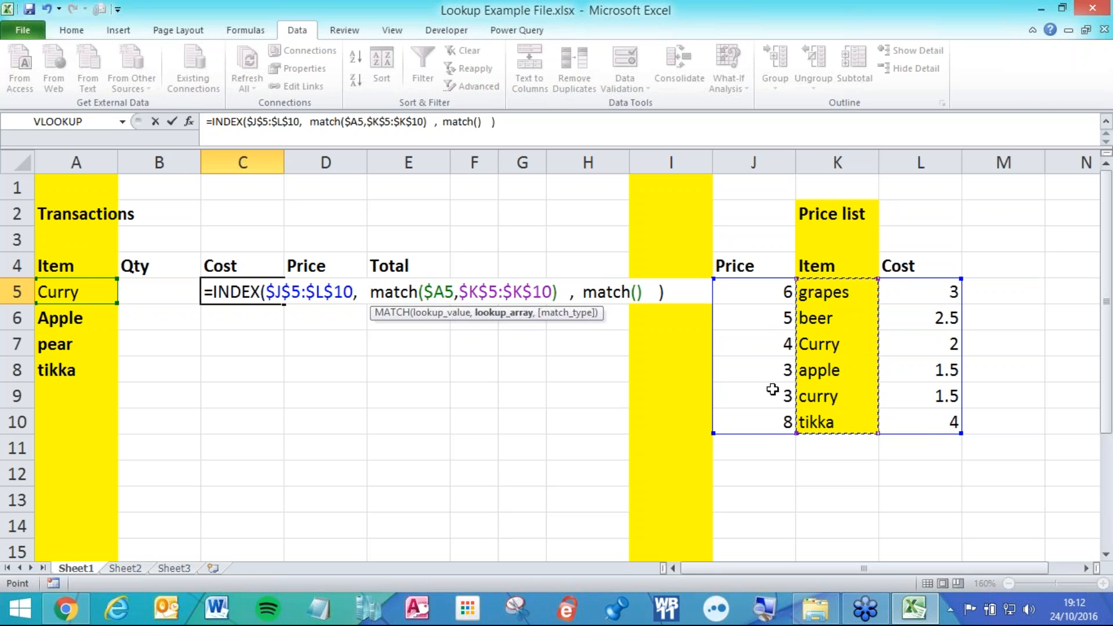
{"action": "type", "text": ","}
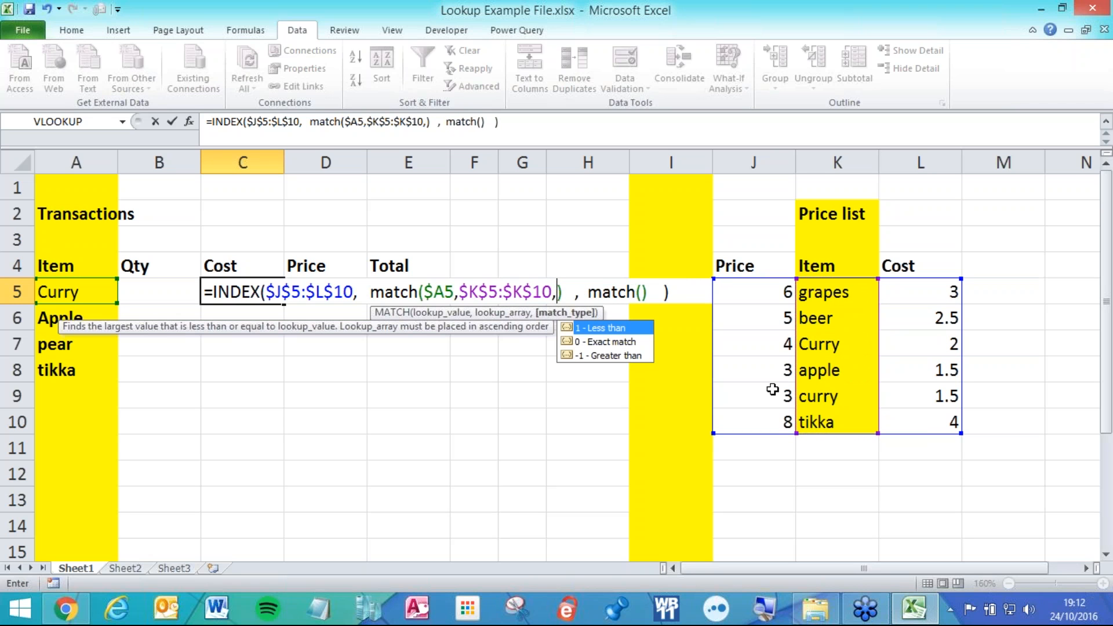
{"action": "type", "text": "0"}
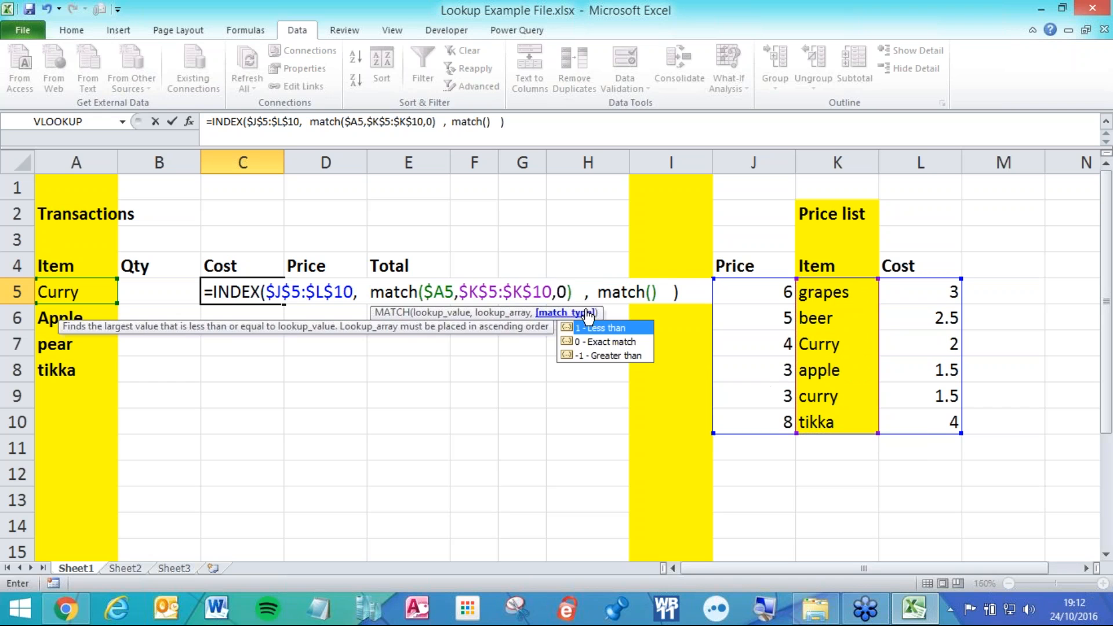
{"action": "left_click_drag", "start_coordinate": [576, 292], "coordinate": [371, 290]}
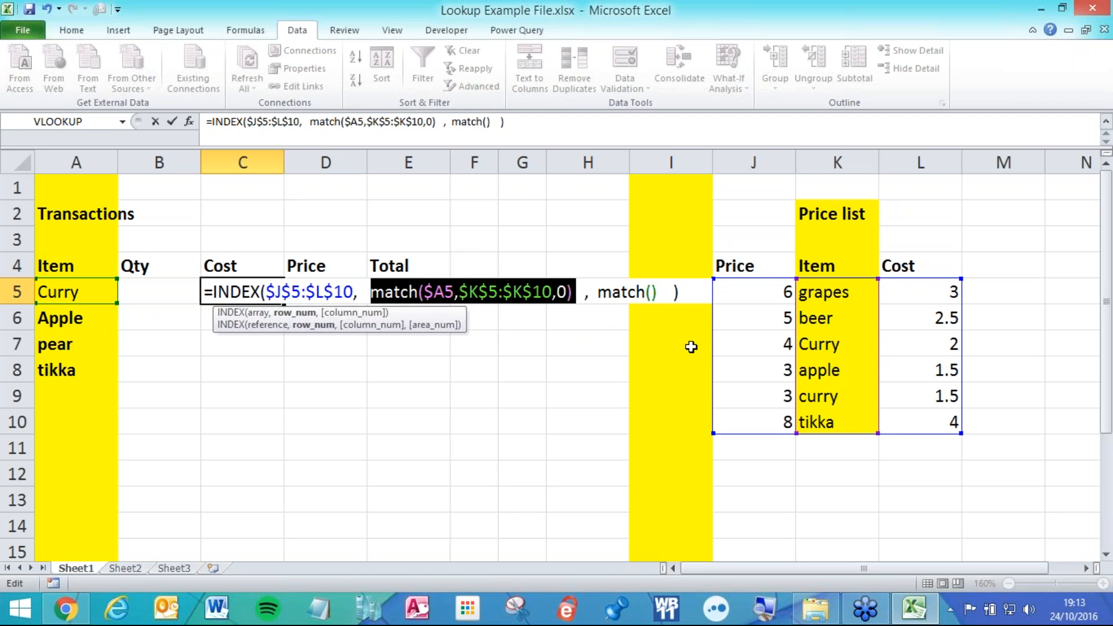
Use the Cost header C$4 as the second match's lookup value.
{"action": "left_click", "coordinate": [572, 291]}
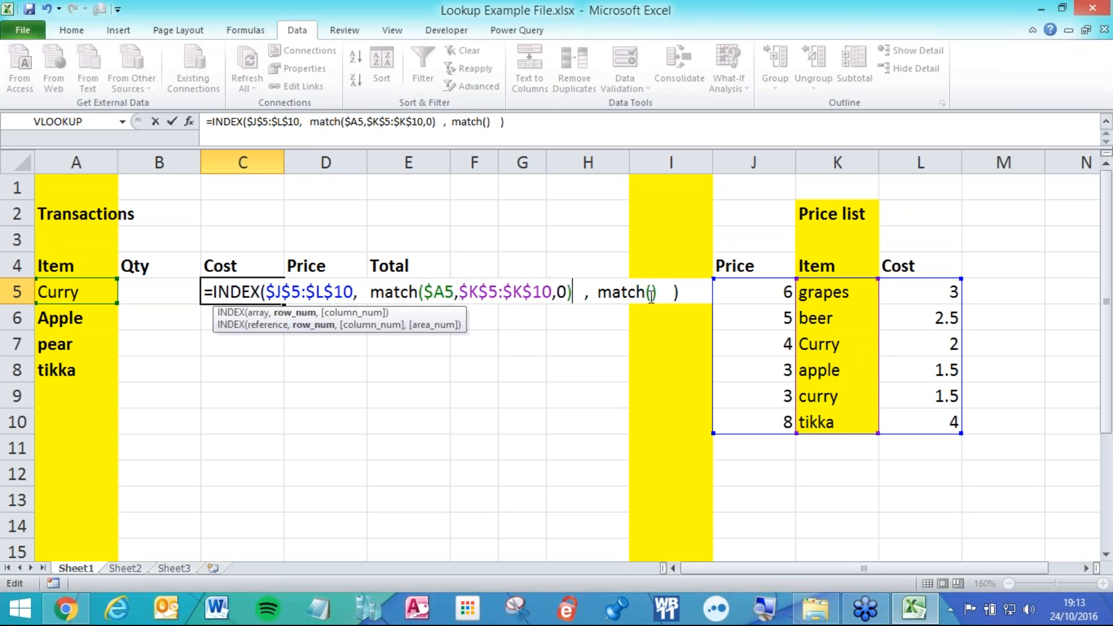
{"action": "left_click", "coordinate": [653, 292]}
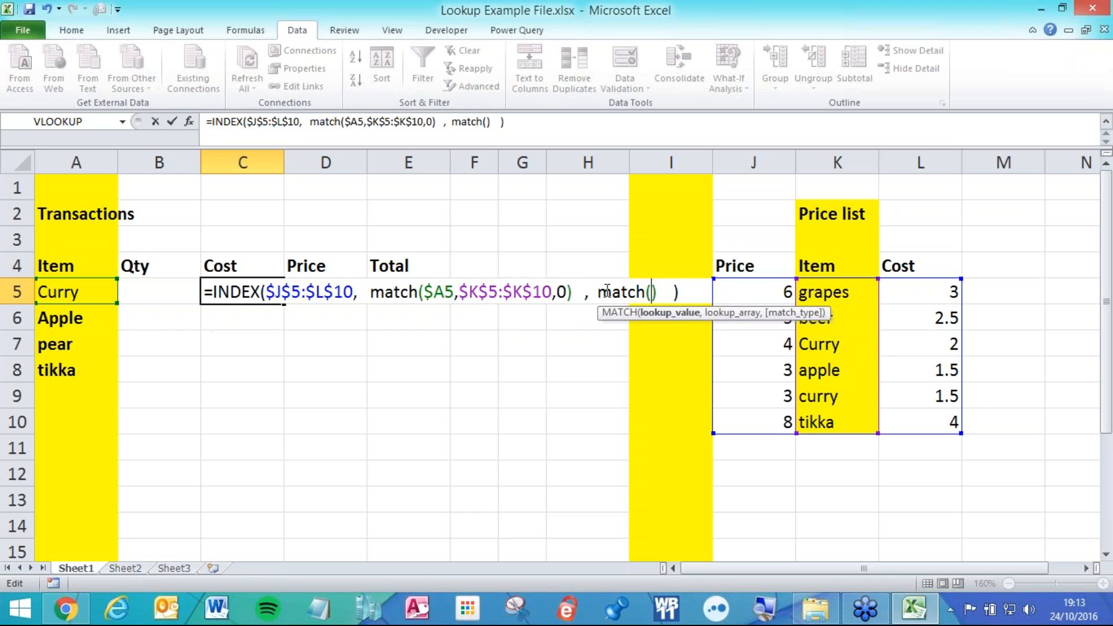
{"action": "left_click", "coordinate": [594, 294]}
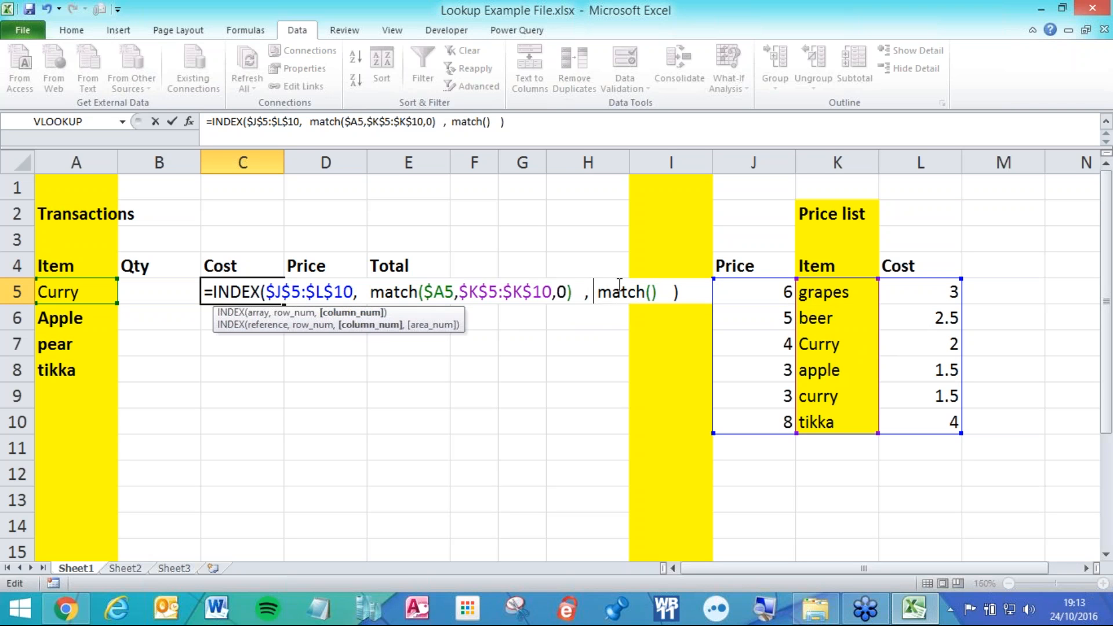
{"action": "left_click", "coordinate": [652, 291]}
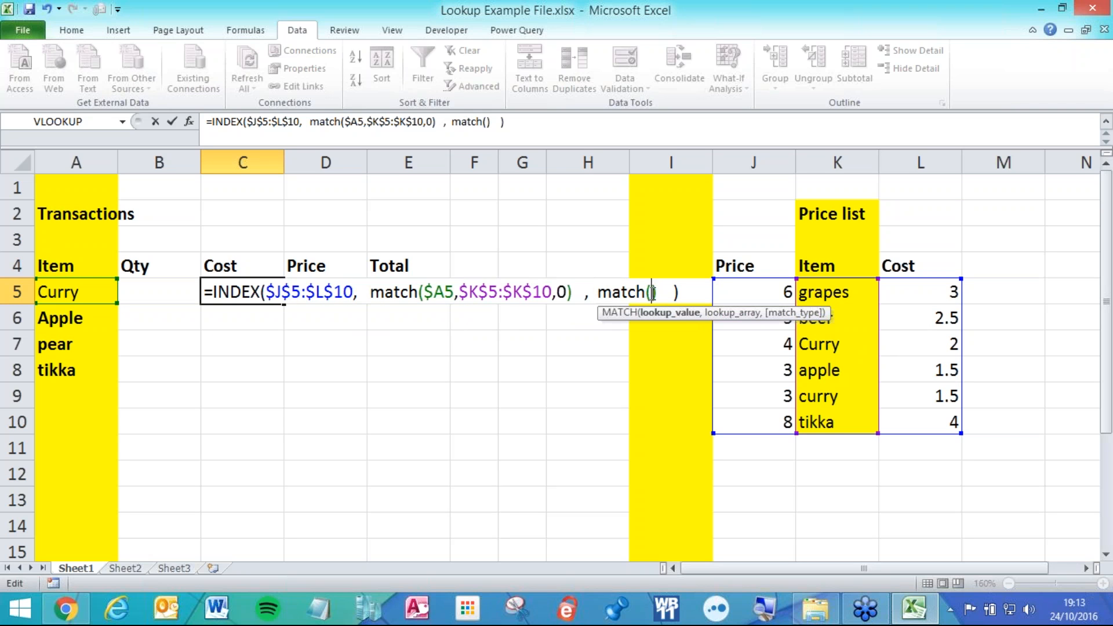
{"action": "left_click", "coordinate": [597, 291]}
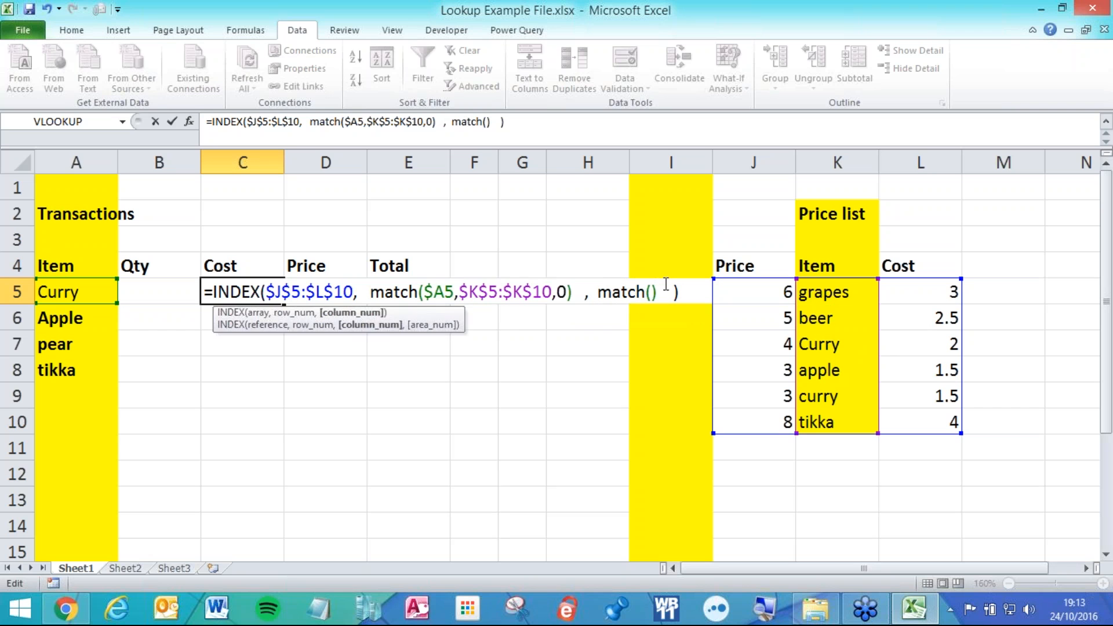
{"action": "left_click", "coordinate": [652, 291]}
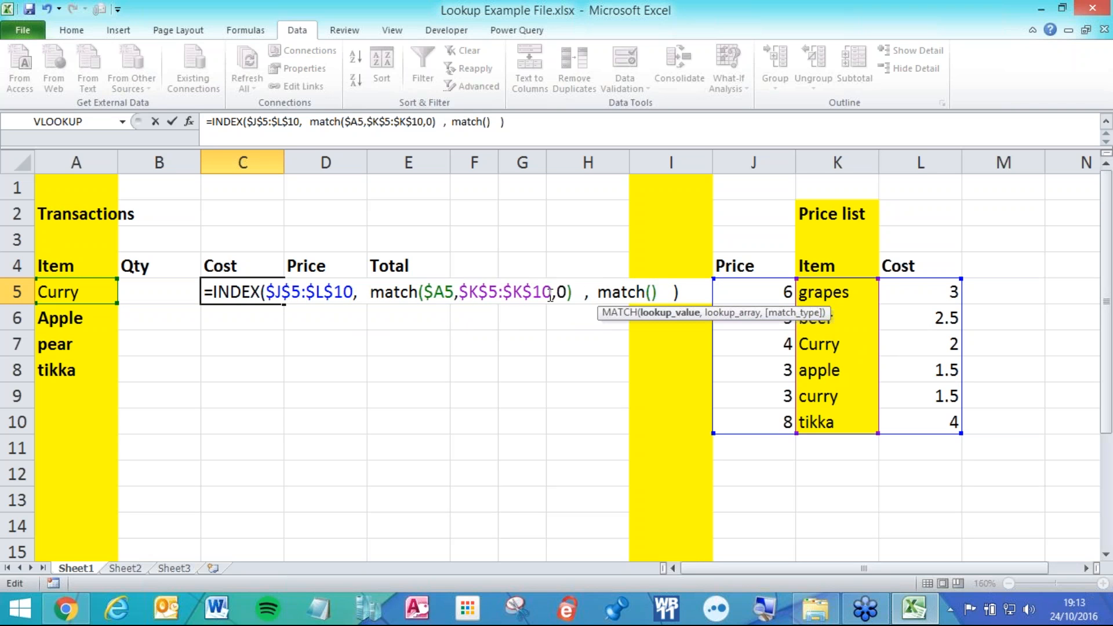
{"action": "left_click", "coordinate": [592, 290]}
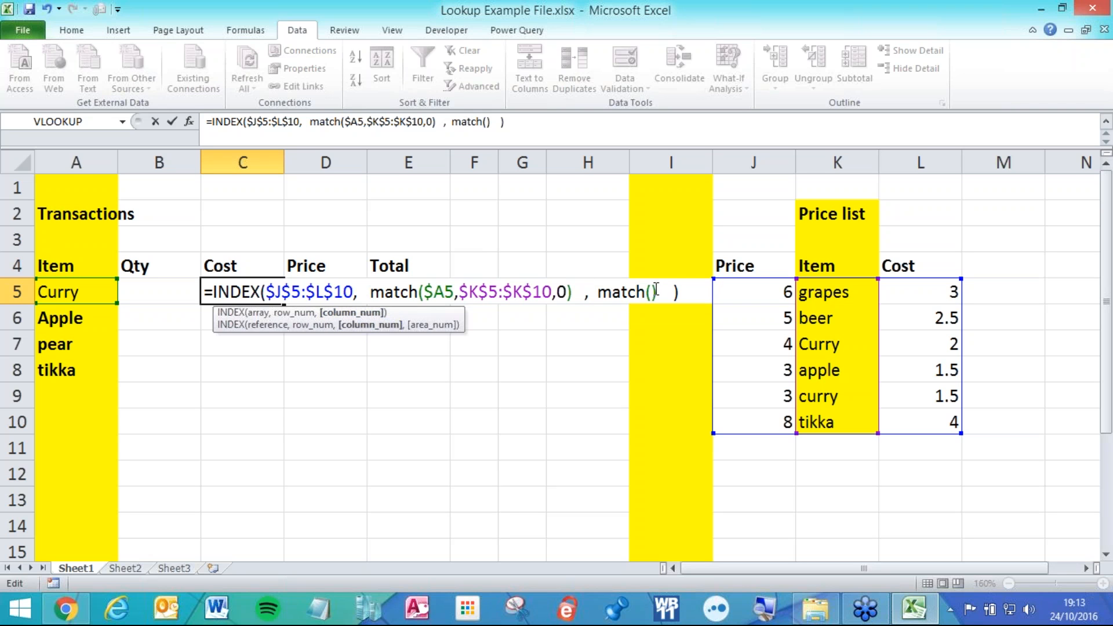
{"action": "left_click", "coordinate": [652, 292]}
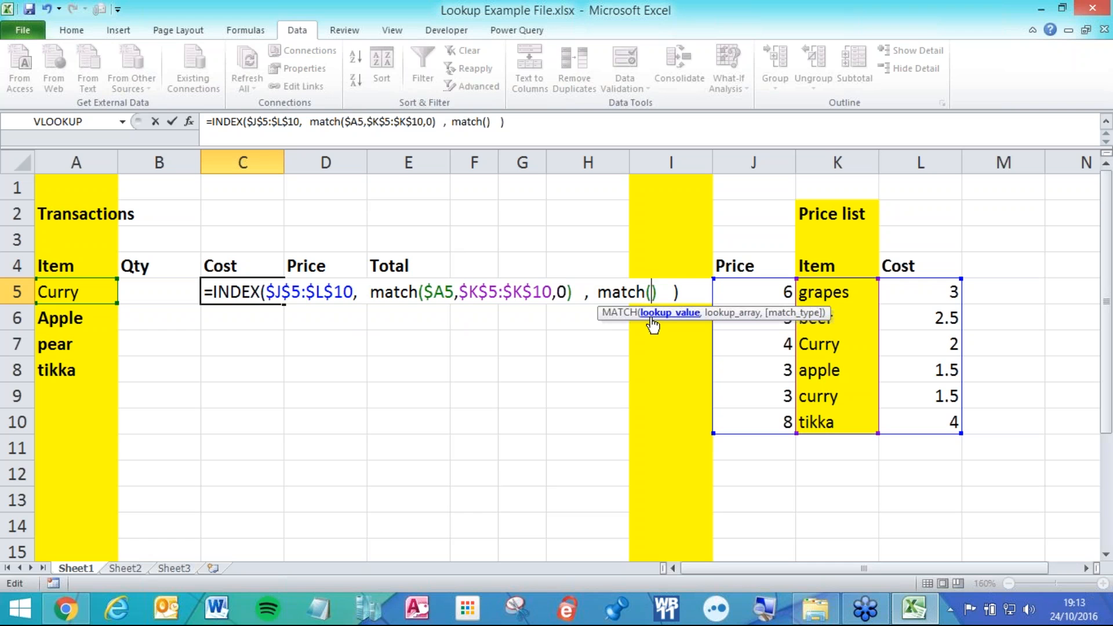
{"action": "left_click", "coordinate": [240, 267]}
{"action": "key", "text": "F4"}
{"action": "key", "text": "F4"}
{"action": "key", "text": "F4"}
{"action": "key", "text": "F4"}
{"action": "key", "text": "F4"}
{"action": "key", "text": "F4"}
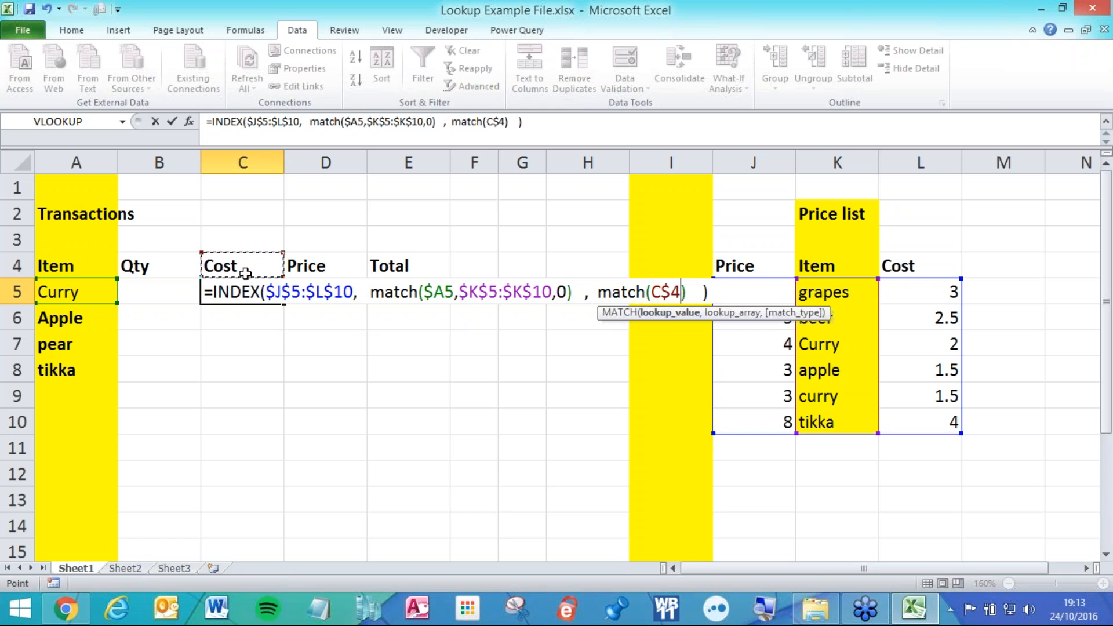
{"action": "type", "text": ","}
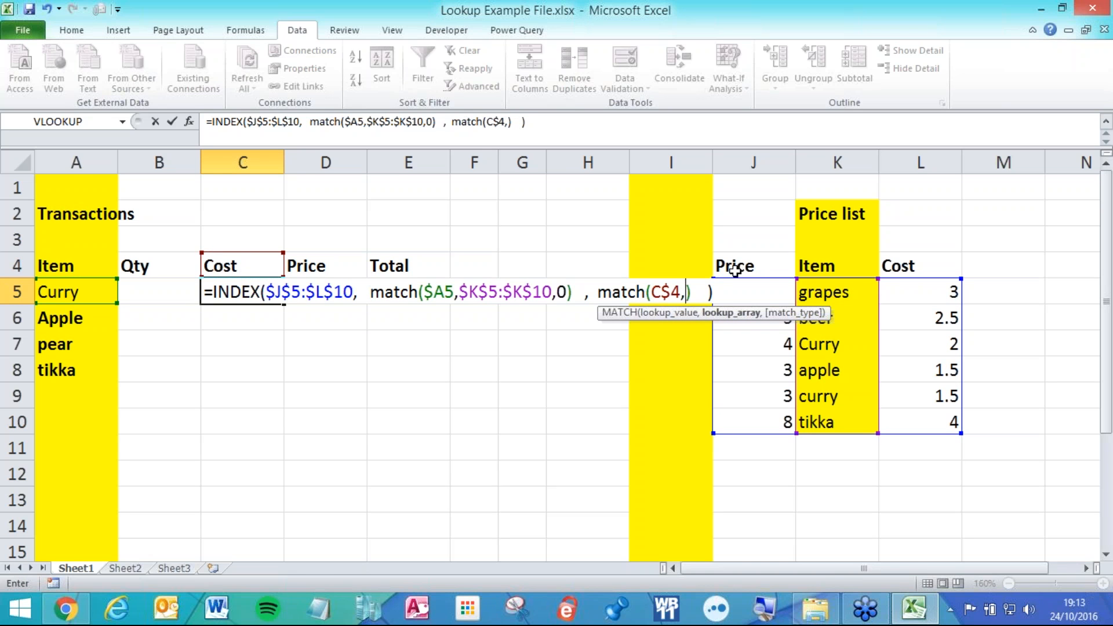
Finish the second match with $J$4:$L$4 and 0, committing to return 2 for Curry.
{"action": "left_click", "coordinate": [746, 268]}
{"action": "left_click_drag", "start_coordinate": [746, 268], "coordinate": [921, 270]}
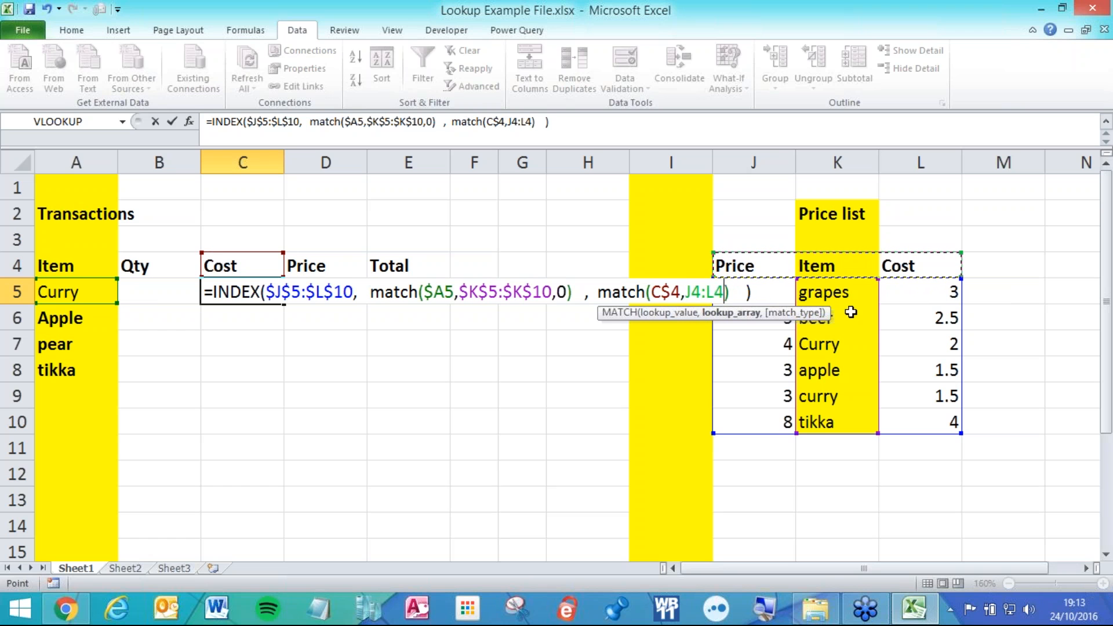
{"action": "key", "text": "F4"}
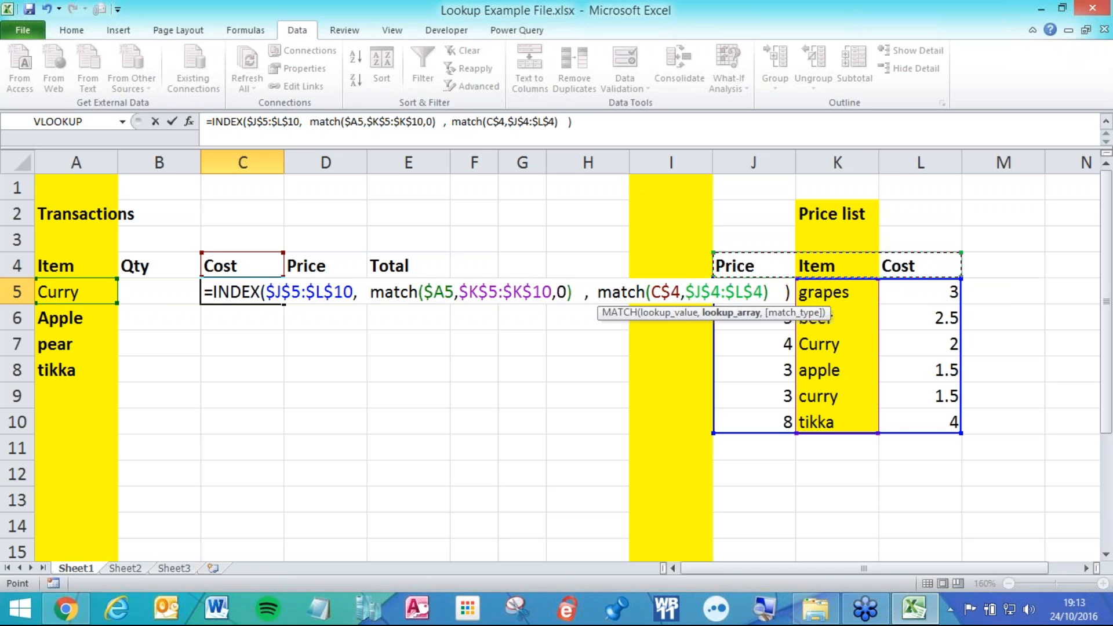
{"action": "type", "text": ",0"}
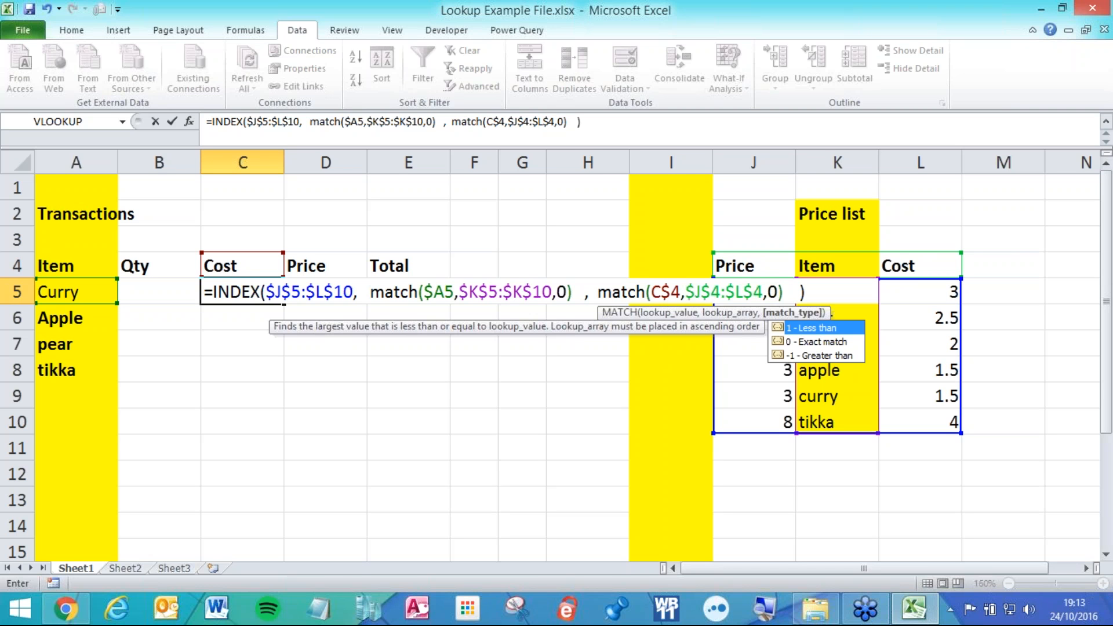
{"action": "key", "text": "Return"}
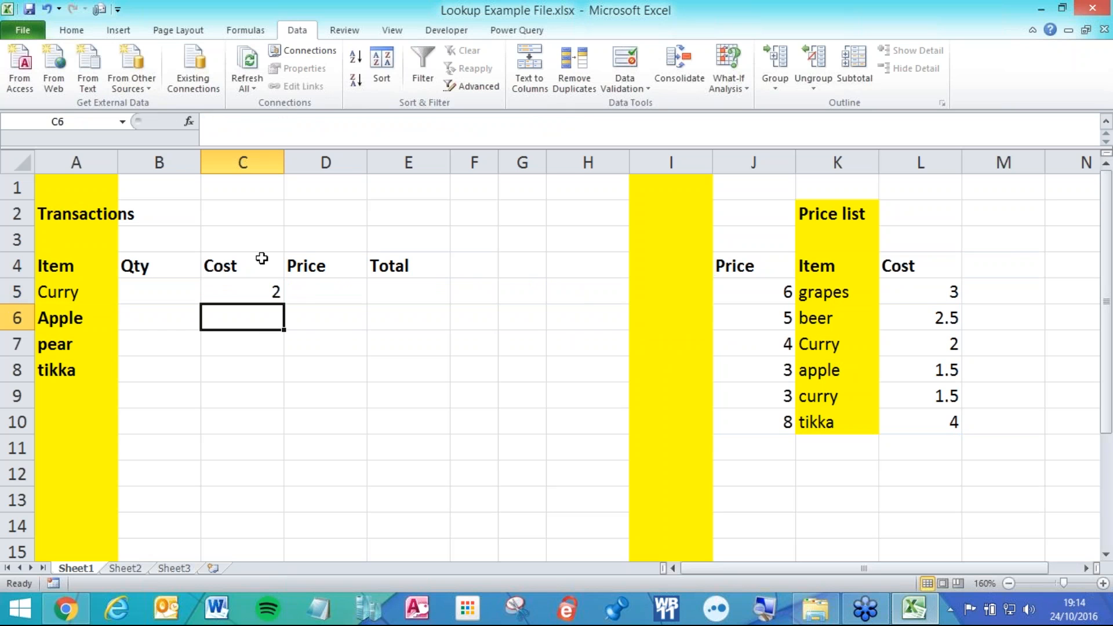
Copy C5's formula across to Price and down to row 8.
{"action": "left_click", "coordinate": [273, 290]}
{"action": "left_click_drag", "start_coordinate": [283, 304], "coordinate": [368, 380]}
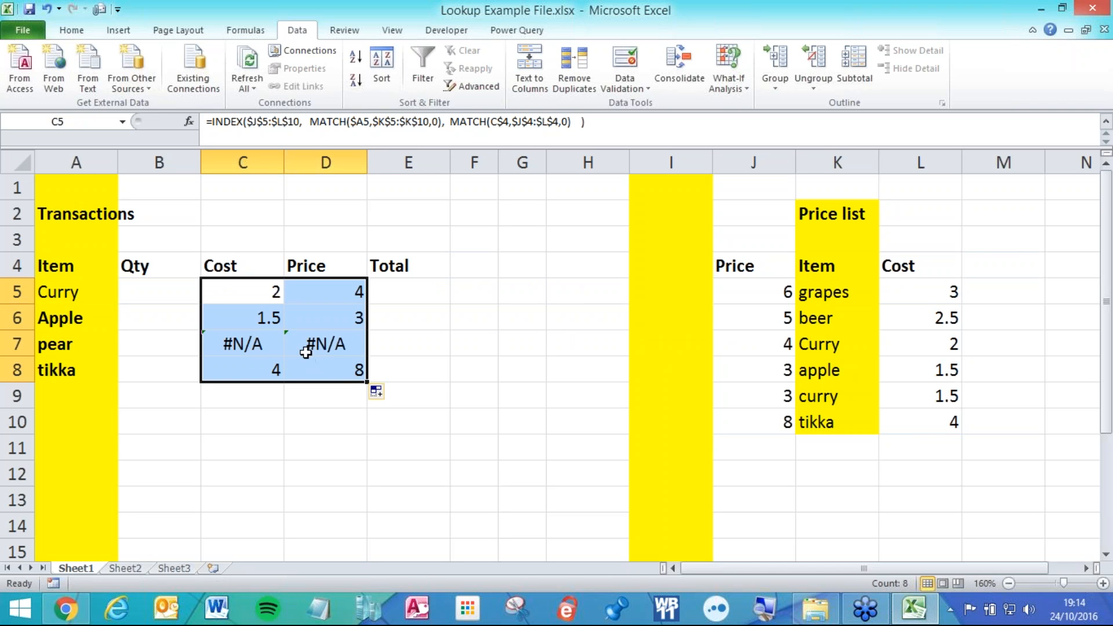
{"action": "left_click", "coordinate": [249, 264]}
{"action": "left_click", "coordinate": [297, 264]}
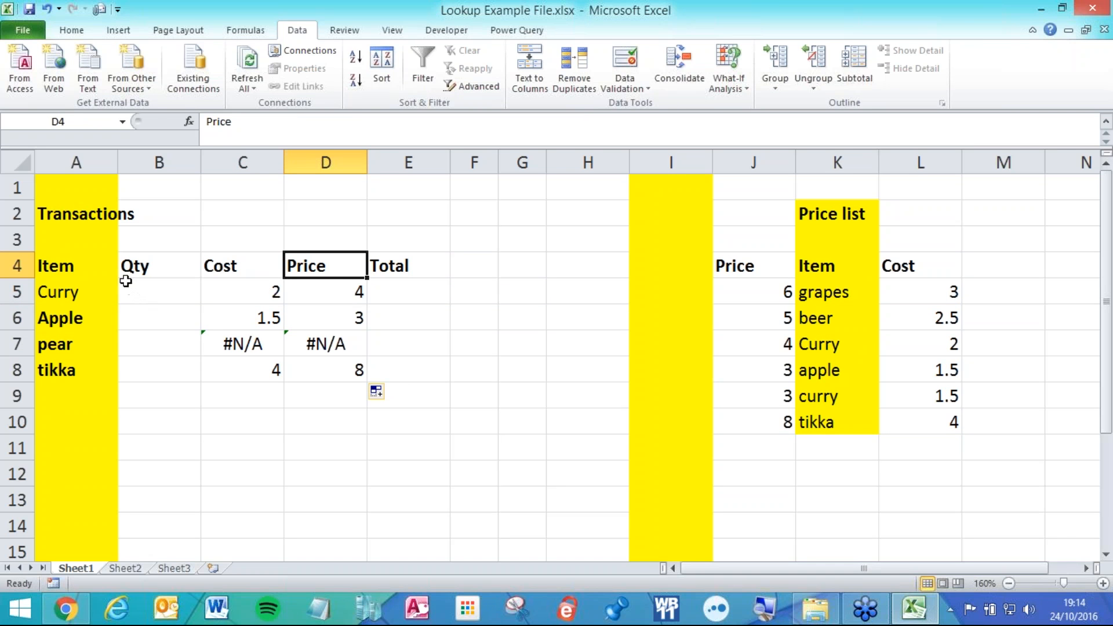
Review the lookup ranges: transaction items, price list items, header row and column K.
{"action": "left_click_drag", "start_coordinate": [108, 290], "coordinate": [107, 371]}
{"action": "left_click_drag", "start_coordinate": [809, 293], "coordinate": [842, 421]}
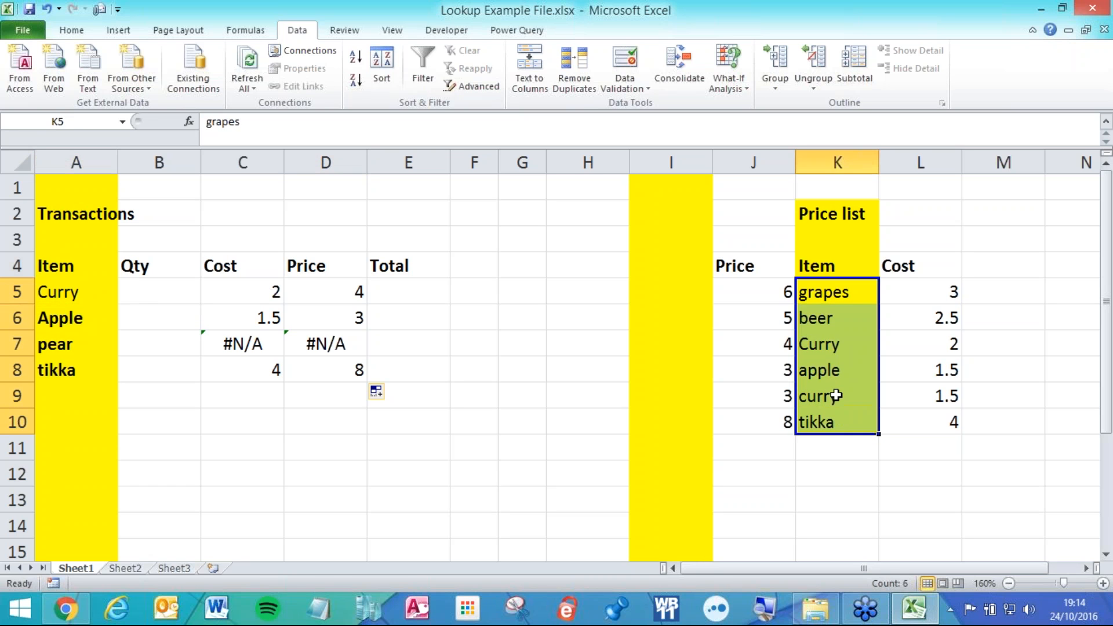
{"action": "left_click", "coordinate": [736, 267]}
{"action": "left_click_drag", "start_coordinate": [736, 266], "coordinate": [927, 267]}
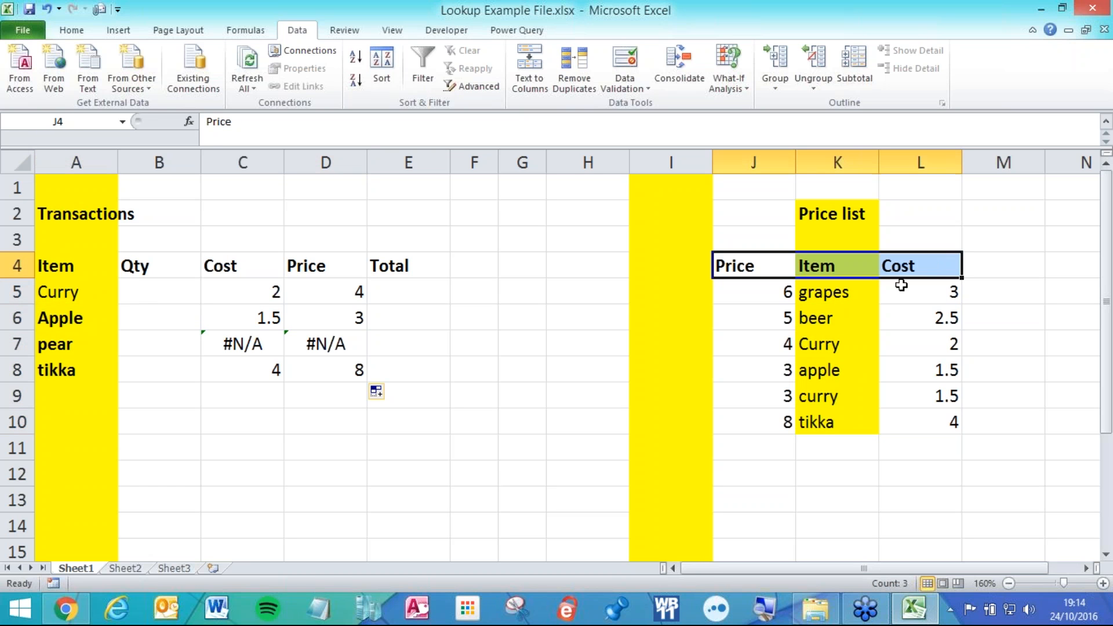
{"action": "left_click", "coordinate": [828, 164]}
{"action": "left_click", "coordinate": [729, 260]}
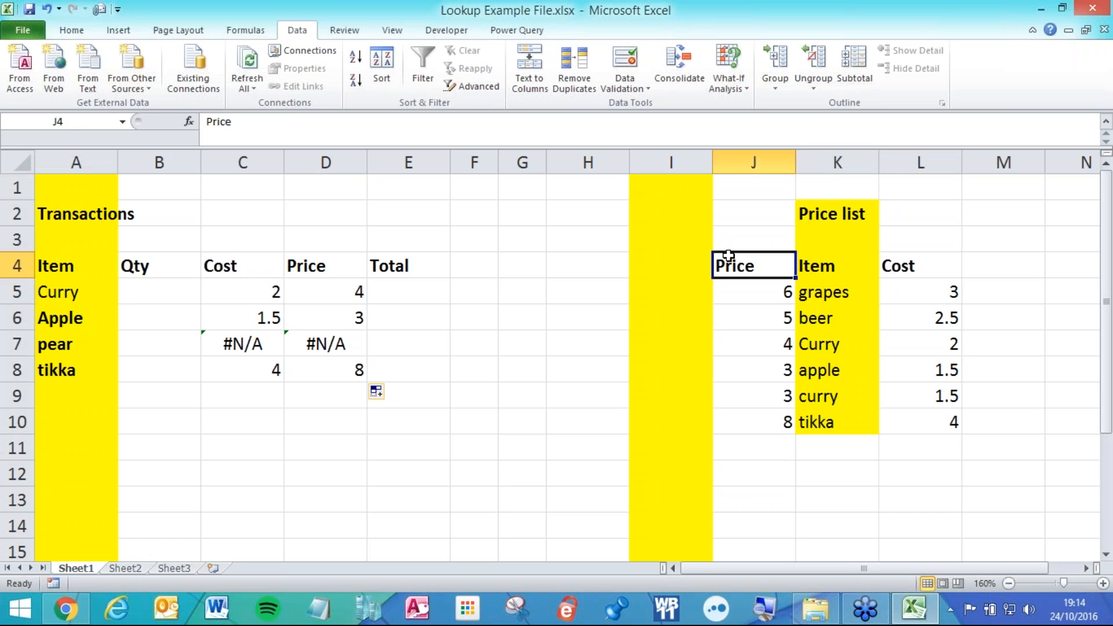
{"action": "left_click", "coordinate": [251, 293]}
Reopen and recommit C5's two-way INDEX/MATCH formula, then select the J2:L10 price list.
{"action": "double_click", "coordinate": [262, 297]}
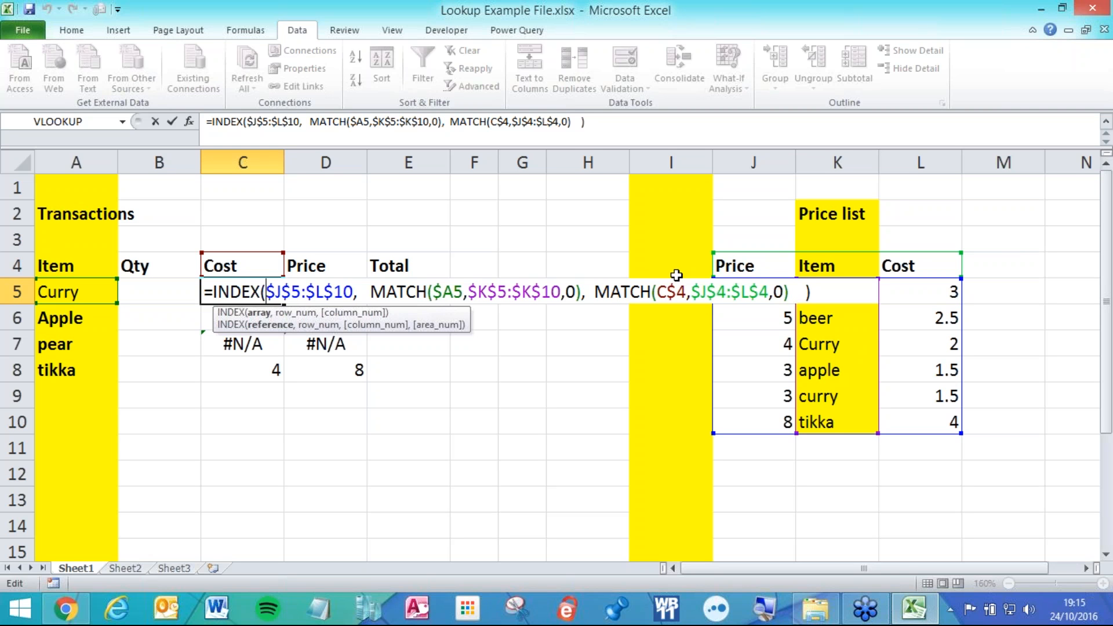
{"action": "key", "text": "Return"}
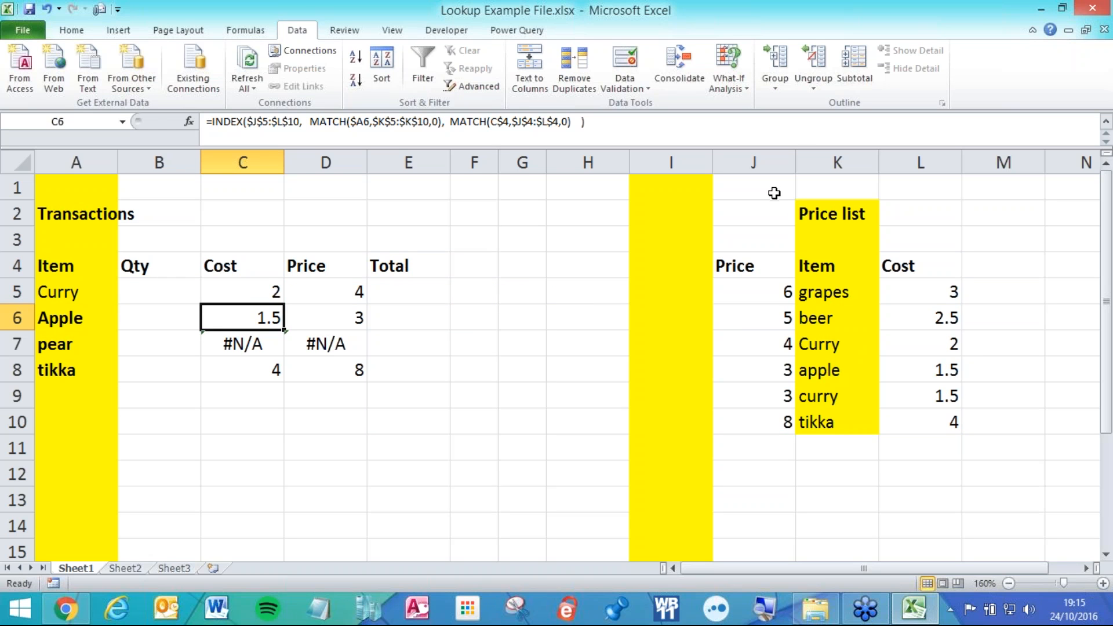
{"action": "left_click_drag", "start_coordinate": [749, 223], "coordinate": [912, 416]}
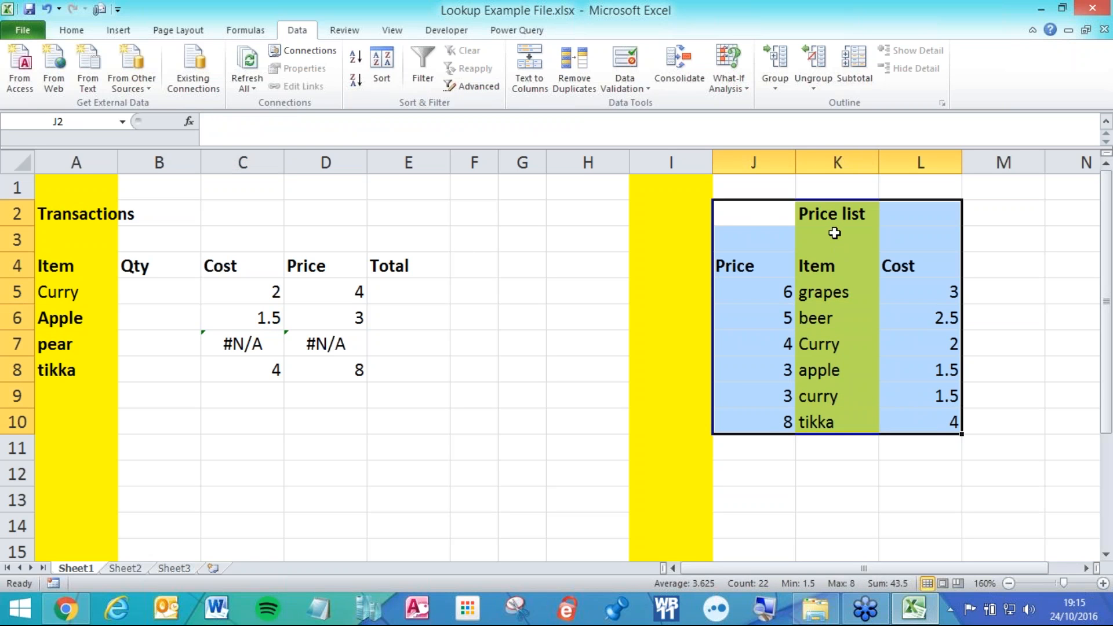
{"action": "left_click", "coordinate": [129, 571]}
{"action": "left_click", "coordinate": [86, 569]}
{"action": "double_click", "coordinate": [282, 292]}
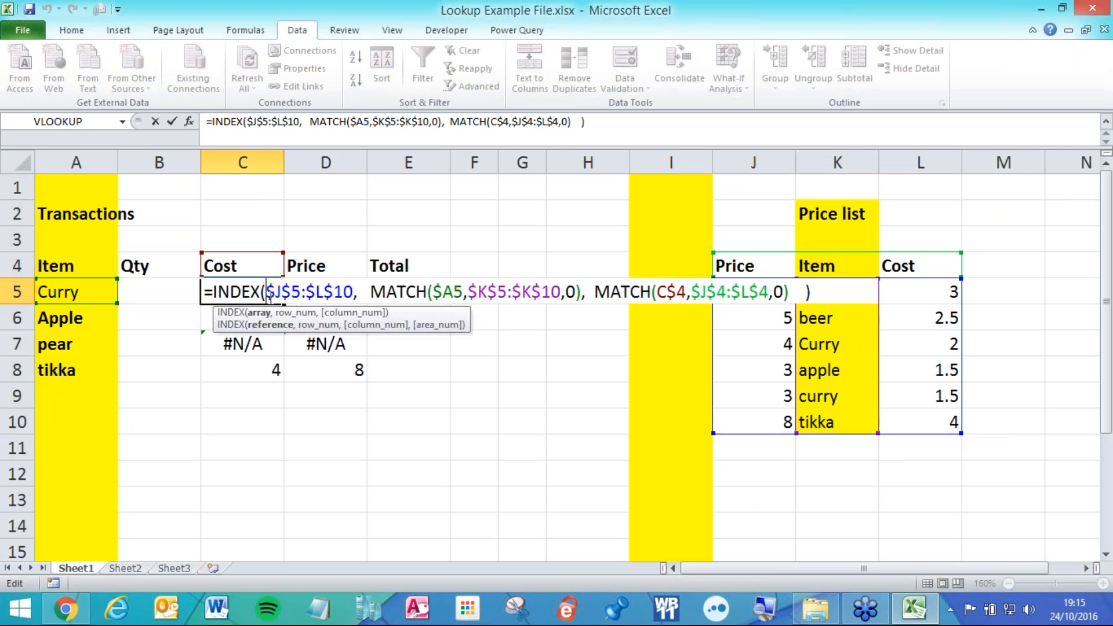
{"action": "left_click_drag", "start_coordinate": [353, 293], "coordinate": [267, 293]}
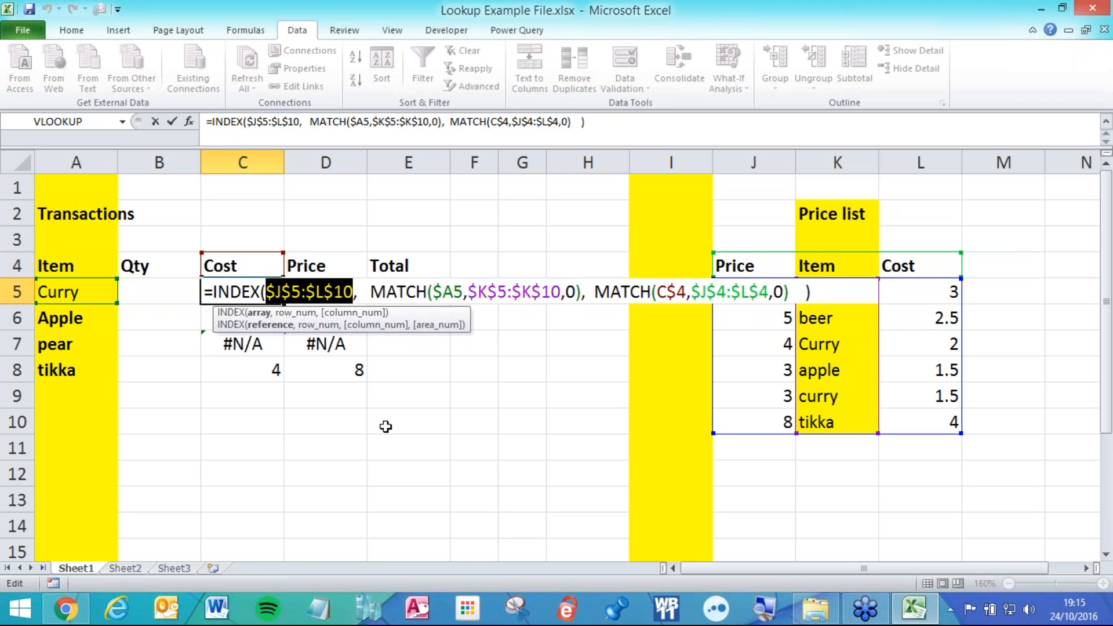
{"action": "key", "text": "ctrl+Return"}
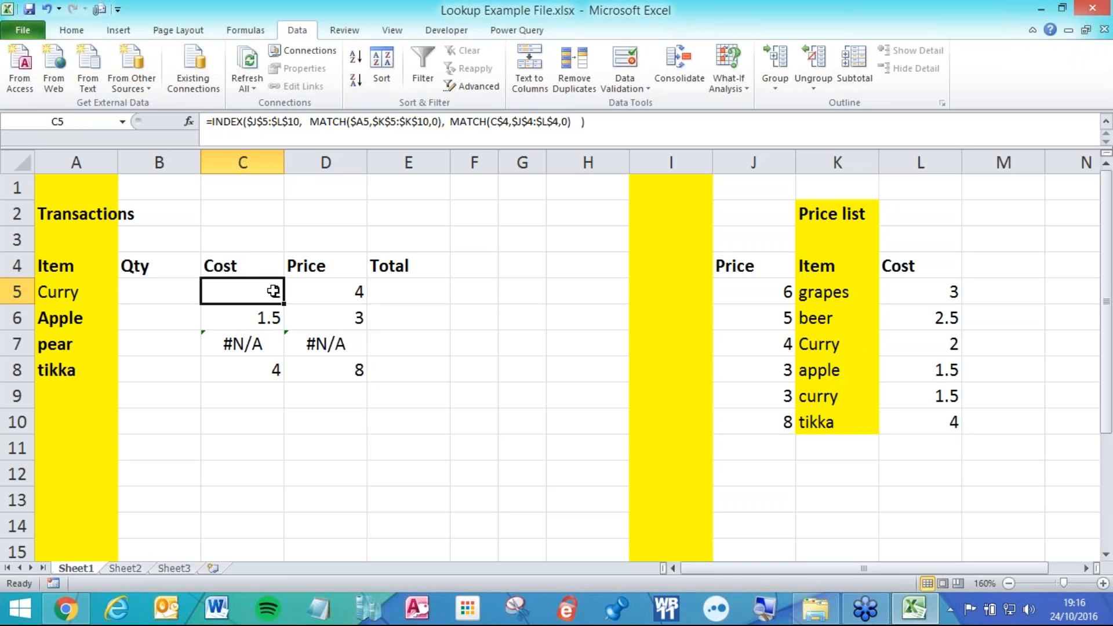
{"action": "left_click_drag", "start_coordinate": [272, 290], "coordinate": [348, 362]}
Clear C5:D8 and move the price list's Item column into I and Cost into K.
{"action": "key", "text": "Delete"}
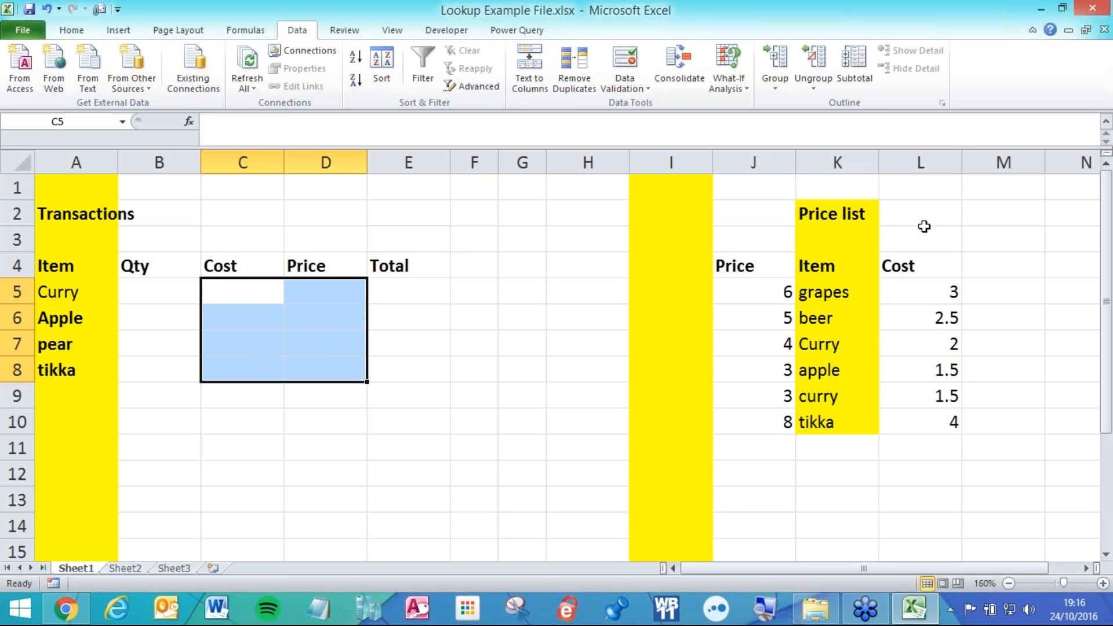
{"action": "left_click_drag", "start_coordinate": [815, 212], "coordinate": [855, 421]}
{"action": "left_click_drag", "start_coordinate": [795, 224], "coordinate": [689, 223]}
{"action": "left_click_drag", "start_coordinate": [900, 259], "coordinate": [912, 410]}
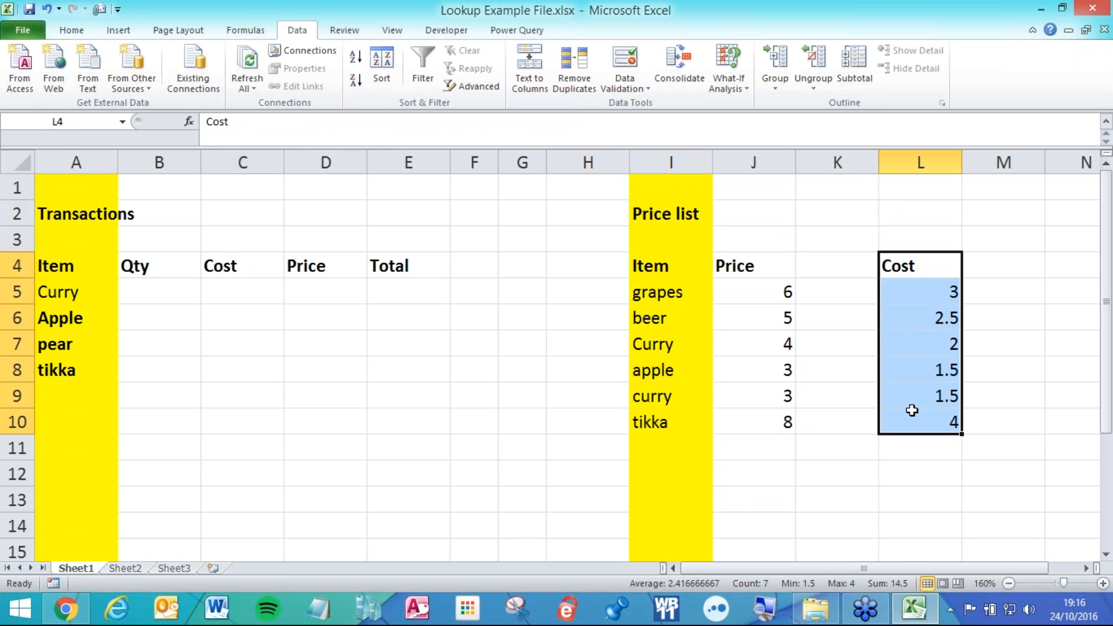
{"action": "left_click_drag", "start_coordinate": [879, 292], "coordinate": [869, 293]}
{"action": "left_click", "coordinate": [775, 339]}
Narrow the empty columns F to H.
{"action": "scroll", "coordinate": [721, 360], "scroll_direction": "up", "scroll_amount": 1}
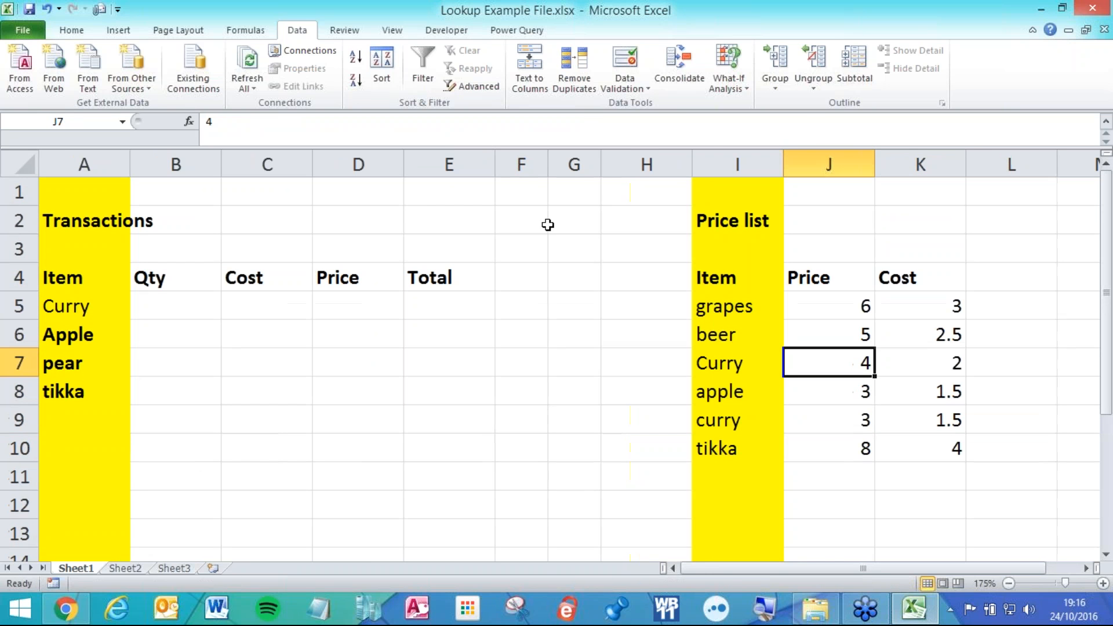
{"action": "left_click_drag", "start_coordinate": [646, 164], "coordinate": [517, 171]}
{"action": "left_click", "coordinate": [556, 309]}
Edit the Curry entry in A5 and make the transaction items A5:A8 bold.
{"action": "scroll", "coordinate": [356, 358], "scroll_direction": "up", "scroll_amount": 1}
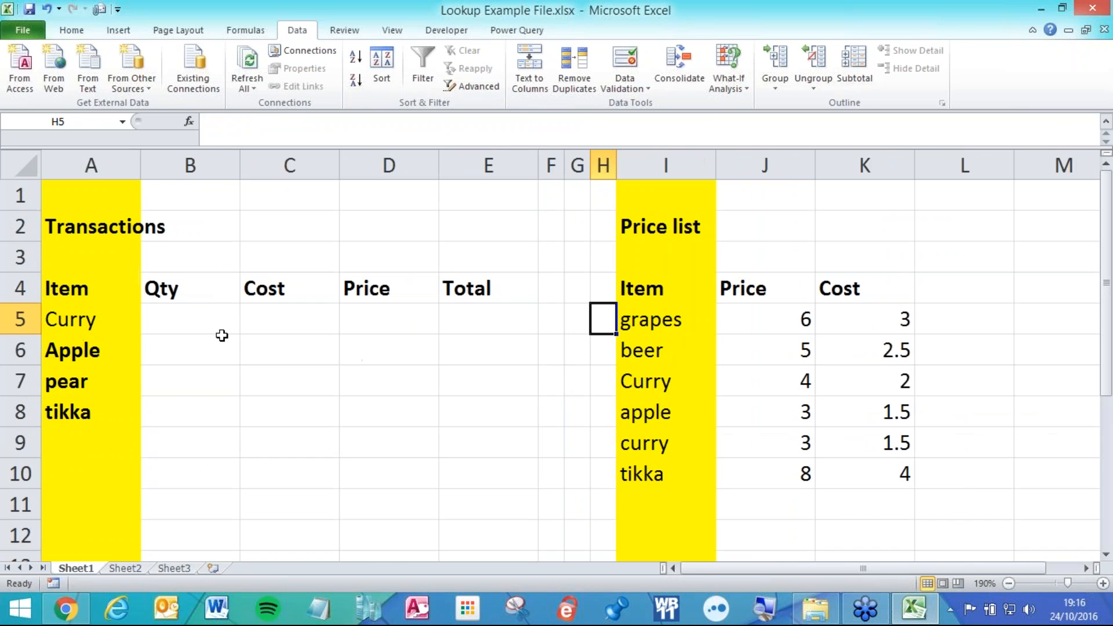
{"action": "left_click", "coordinate": [179, 314]}
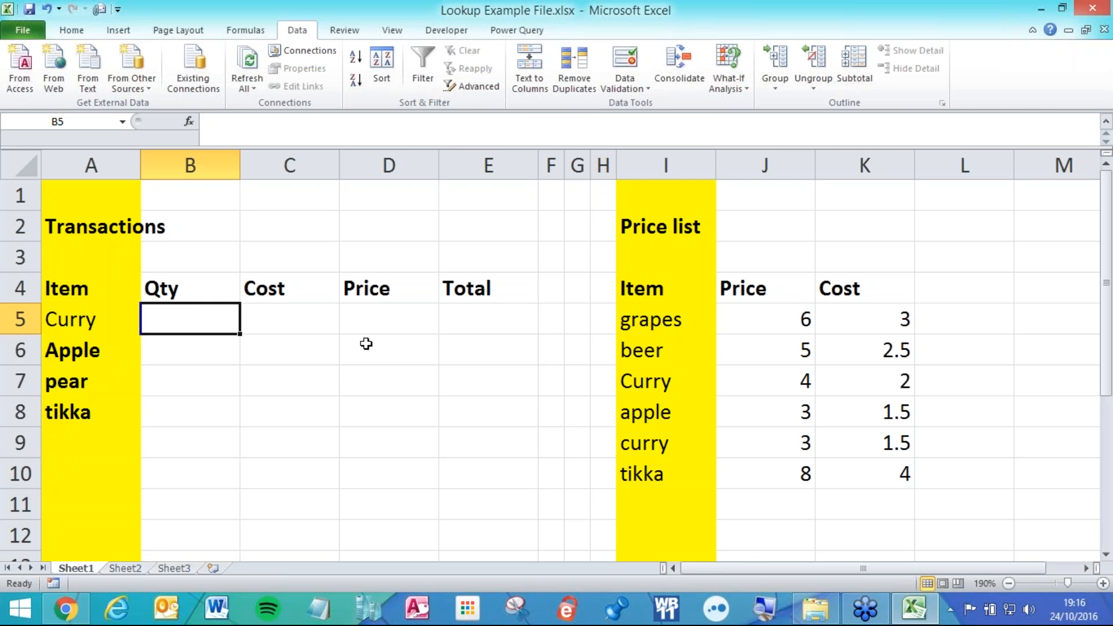
{"action": "double_click", "coordinate": [107, 317]}
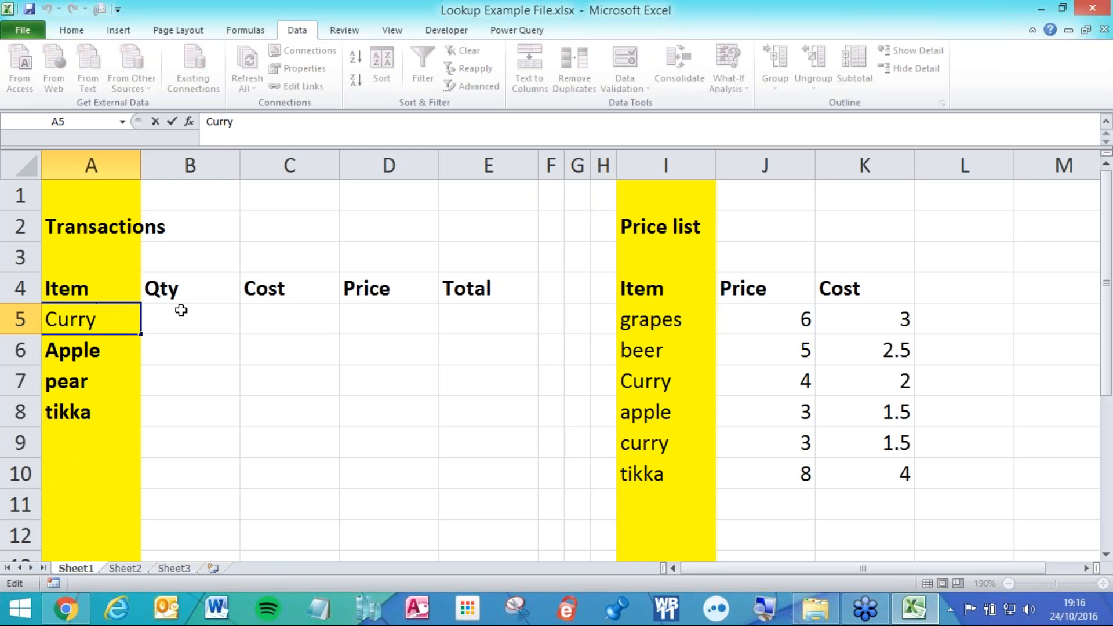
{"action": "left_click", "coordinate": [200, 342]}
{"action": "left_click_drag", "start_coordinate": [128, 310], "coordinate": [114, 421]}
{"action": "key", "text": "ctrl+b"}
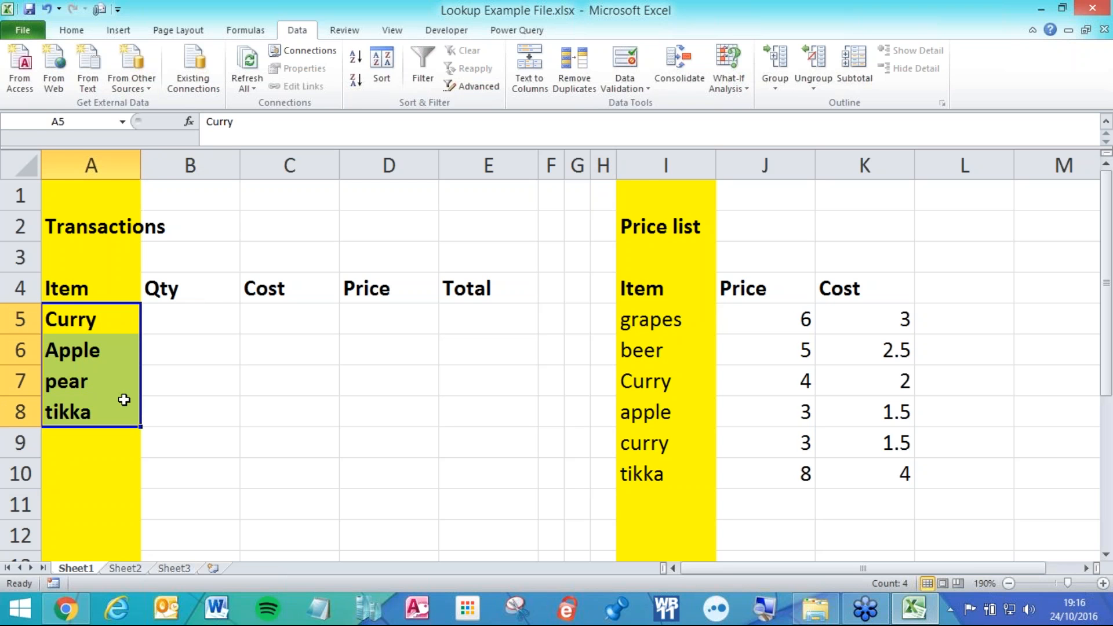
Unbold and underline items A5:A8, pad Apple and Curry with trailing spaces, and underline I5:I10.
{"action": "key", "text": "ctrl+b"}
{"action": "key", "text": "ctrl+u"}
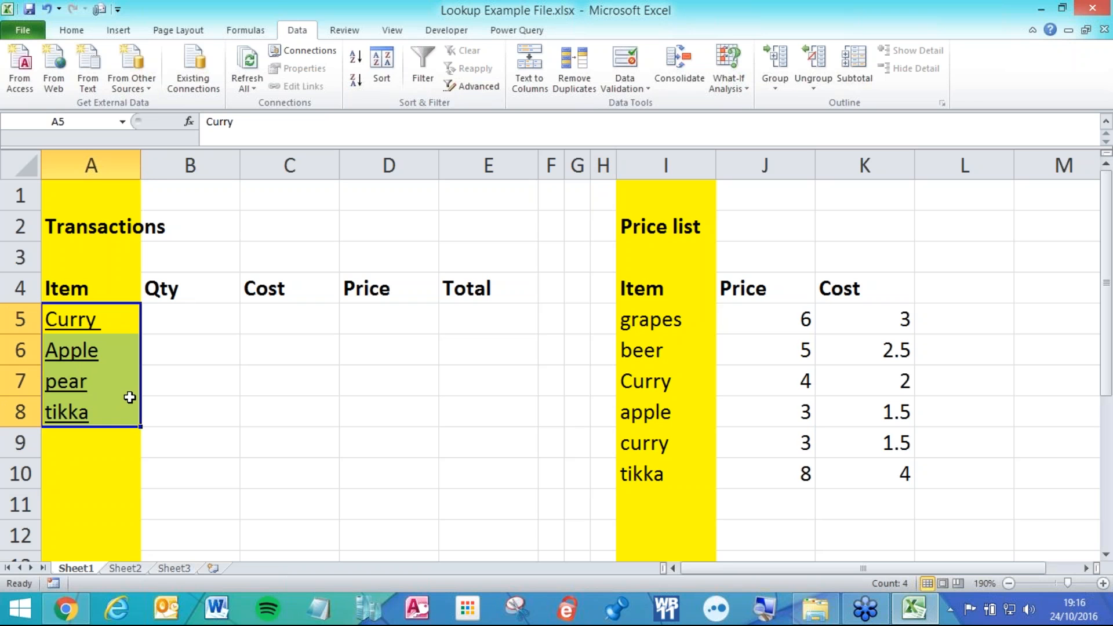
{"action": "double_click", "coordinate": [124, 355]}
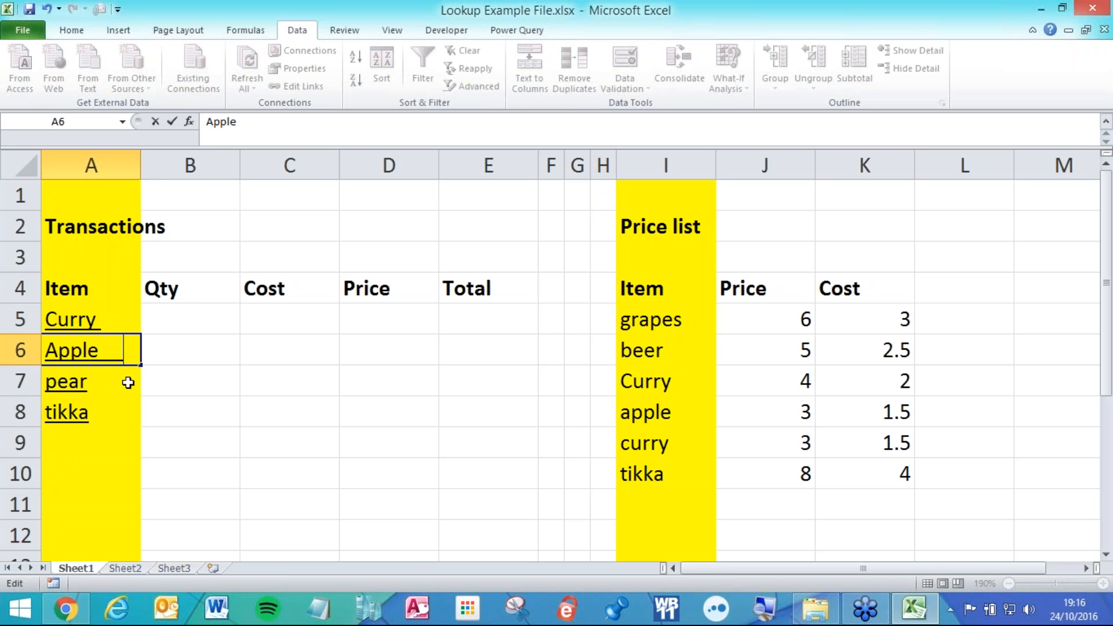
{"action": "key", "text": "shift+Return"}
{"action": "left_click", "coordinate": [288, 348]}
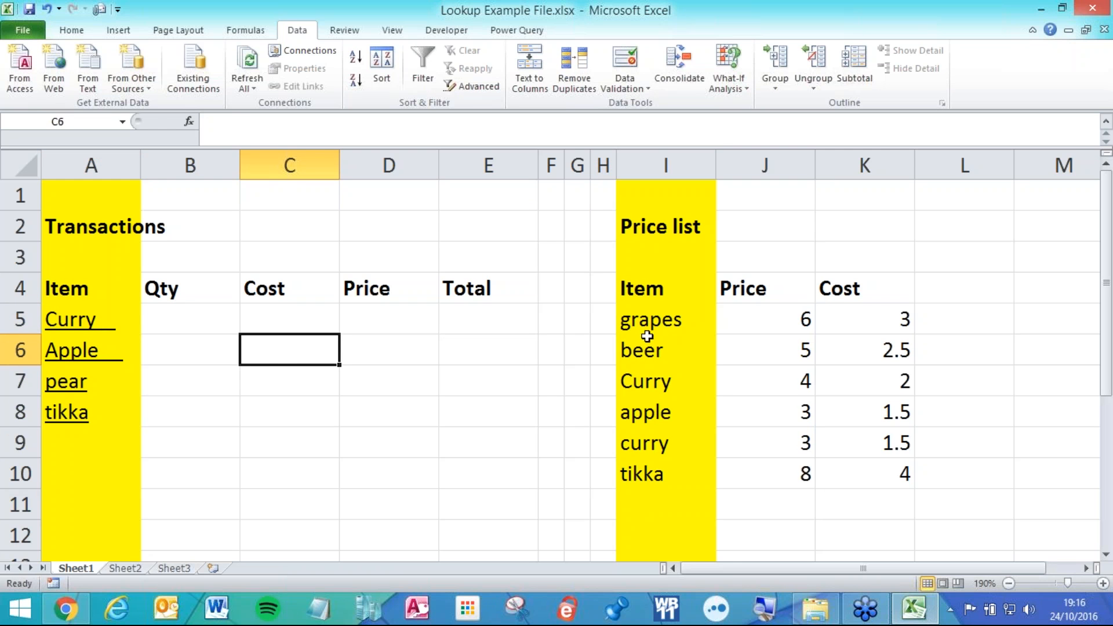
{"action": "left_click_drag", "start_coordinate": [701, 318], "coordinate": [685, 483]}
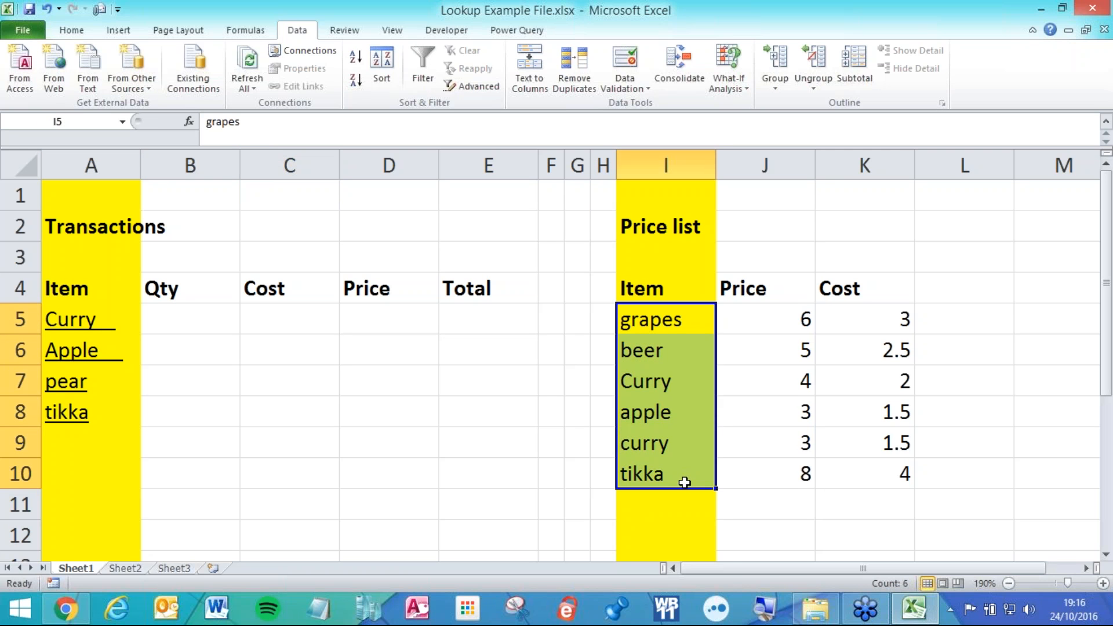
{"action": "key", "text": "ctrl+u"}
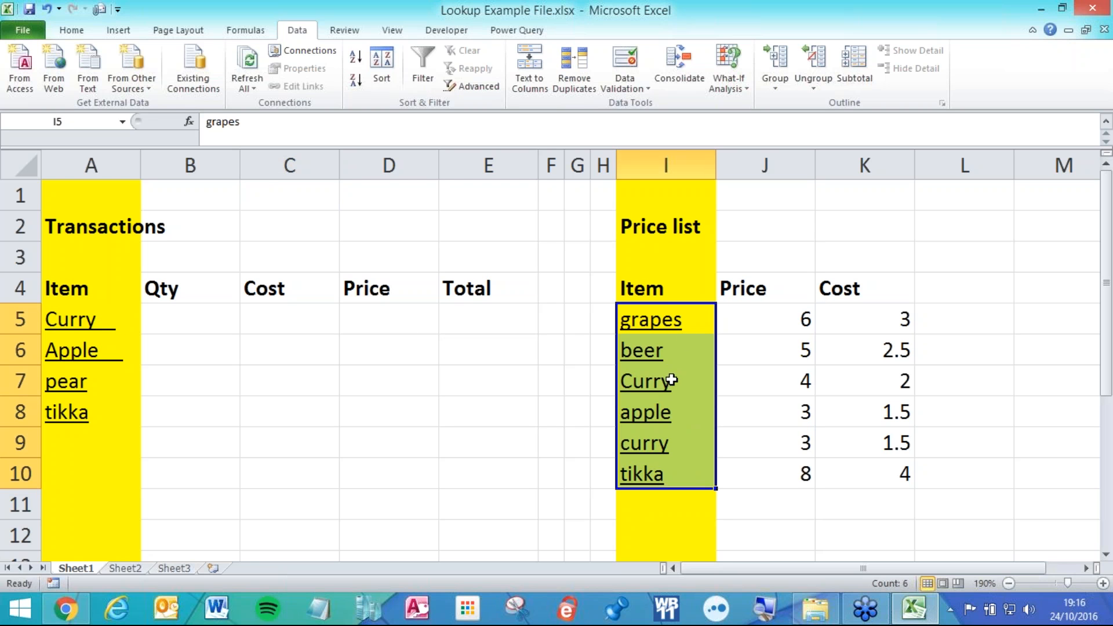
Enter =VLOOKUP(A5,$I$5:$K$10,3,0) in Cost cell C5.
{"action": "left_click", "coordinate": [387, 320]}
{"action": "key", "text": "Left"}
{"action": "type", "text": "=cl"}
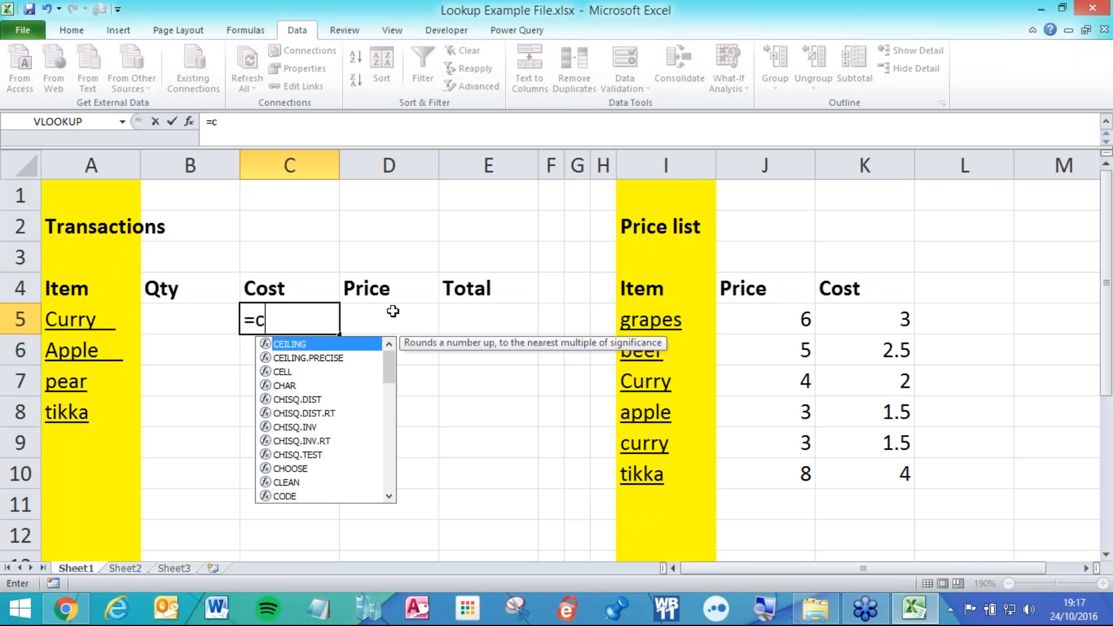
{"action": "key", "text": "BackSpace"}
{"action": "key", "text": "BackSpace"}
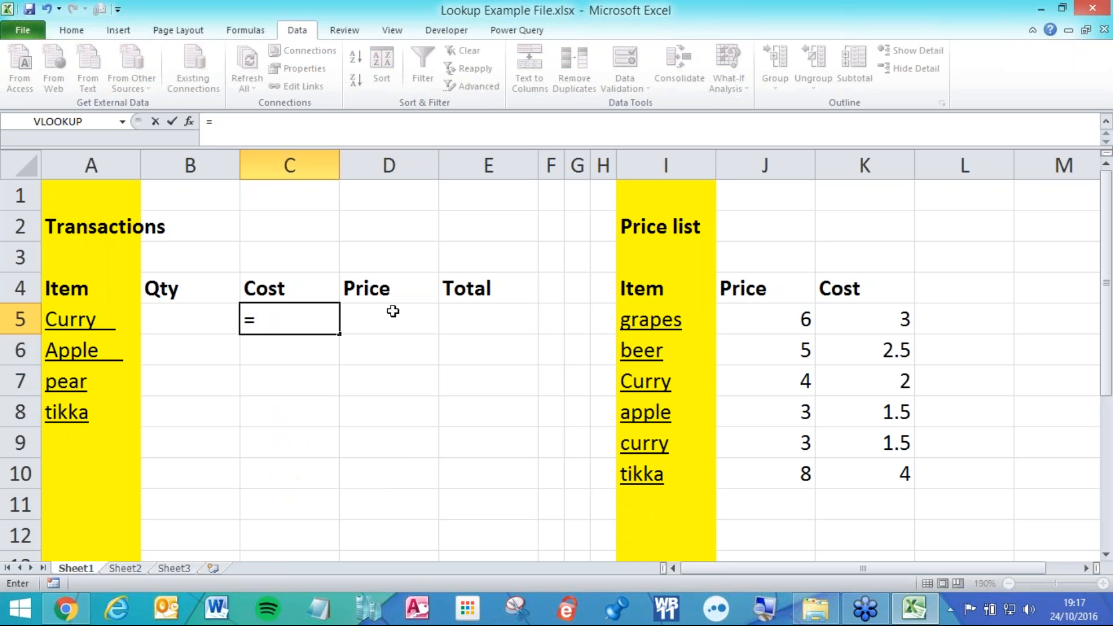
{"action": "type", "text": "vl"}
{"action": "key", "text": "Tab"}
{"action": "left_click", "coordinate": [116, 320]}
{"action": "type", "text": ","}
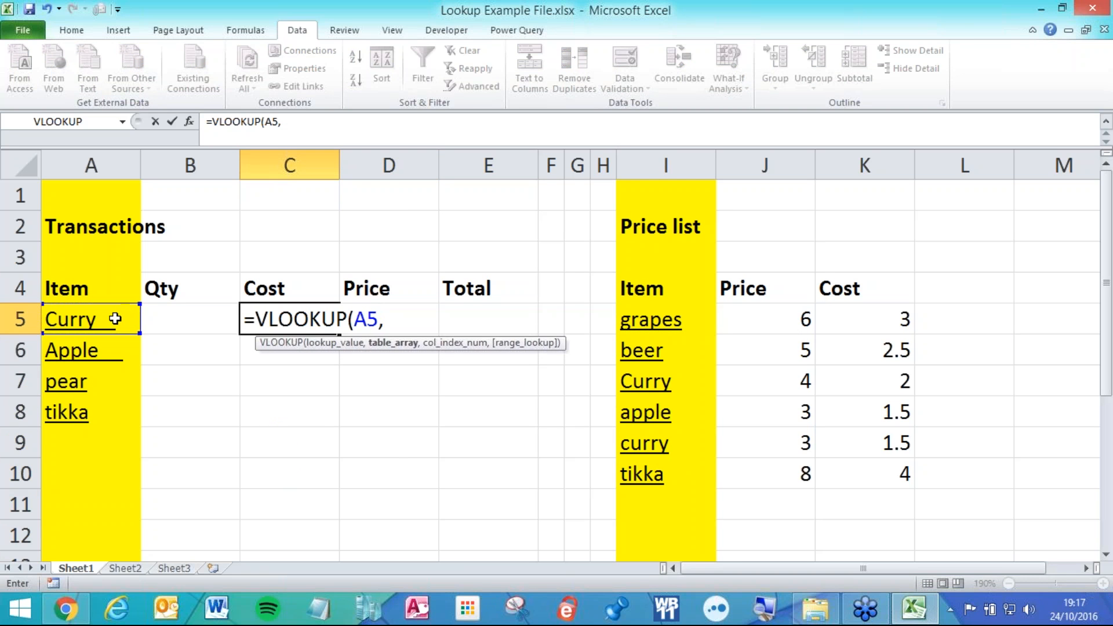
{"action": "left_click_drag", "start_coordinate": [668, 323], "coordinate": [865, 462]}
{"action": "key", "text": "F4"}
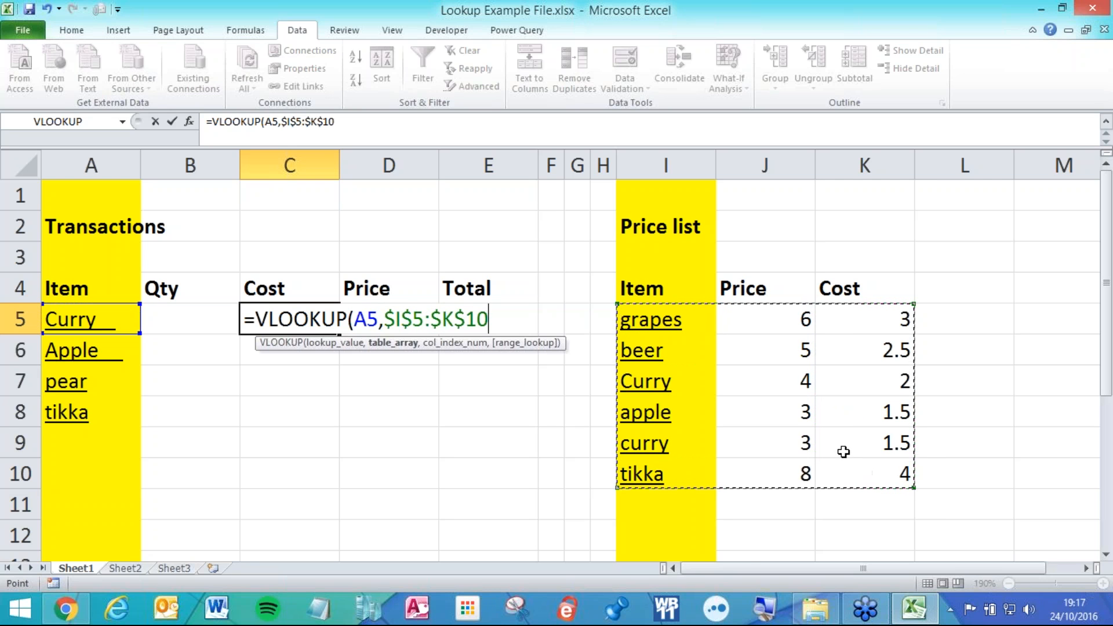
{"action": "type", "text": ","}
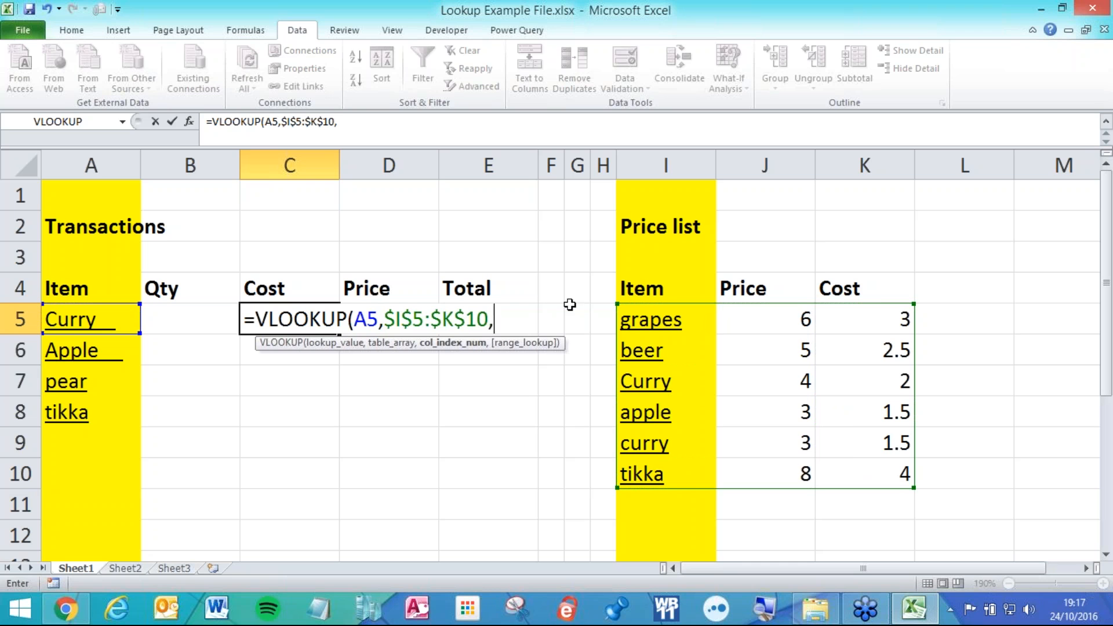
{"action": "type", "text": "3,0)"}
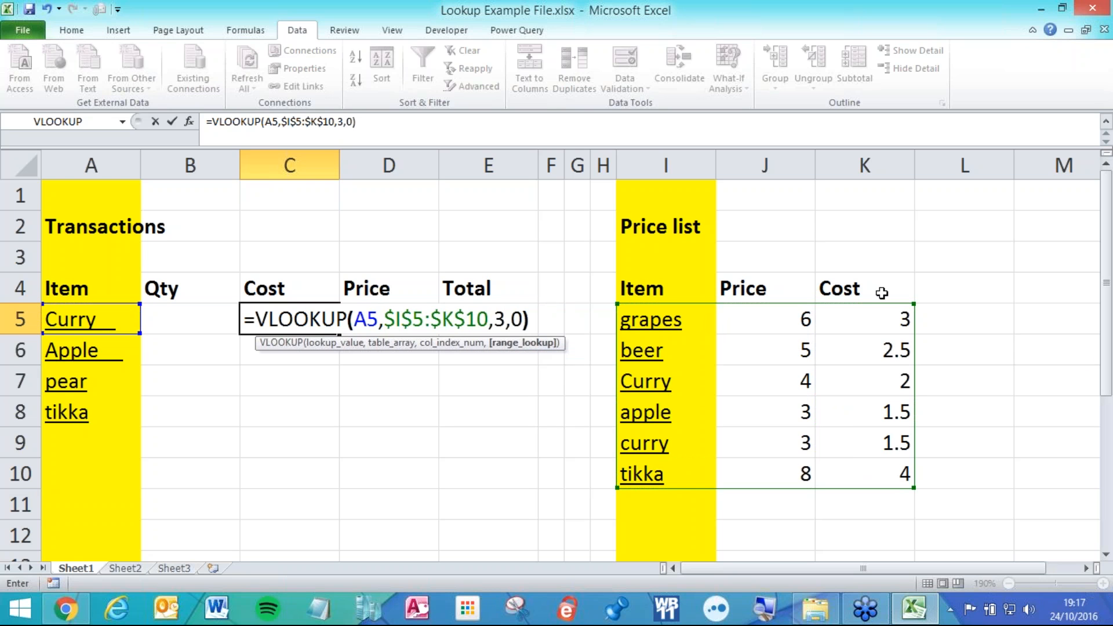
{"action": "key", "text": "Return"}
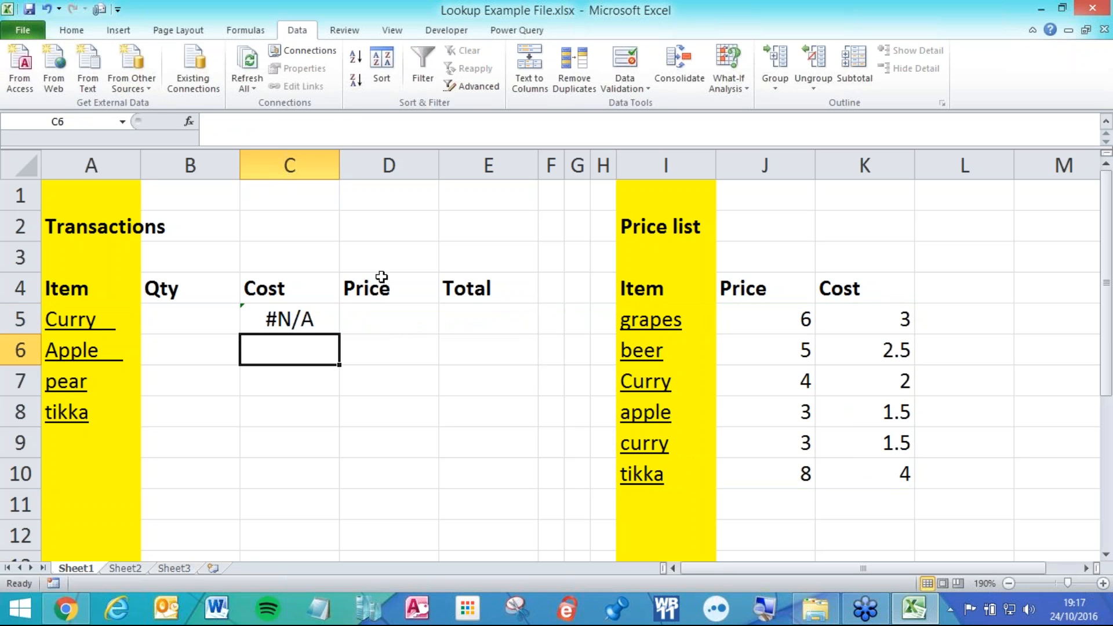
Fill the VLOOKUP down to C8, getting #N/A for Curry, Apple, pear and 4 for tikka.
{"action": "left_click", "coordinate": [320, 321]}
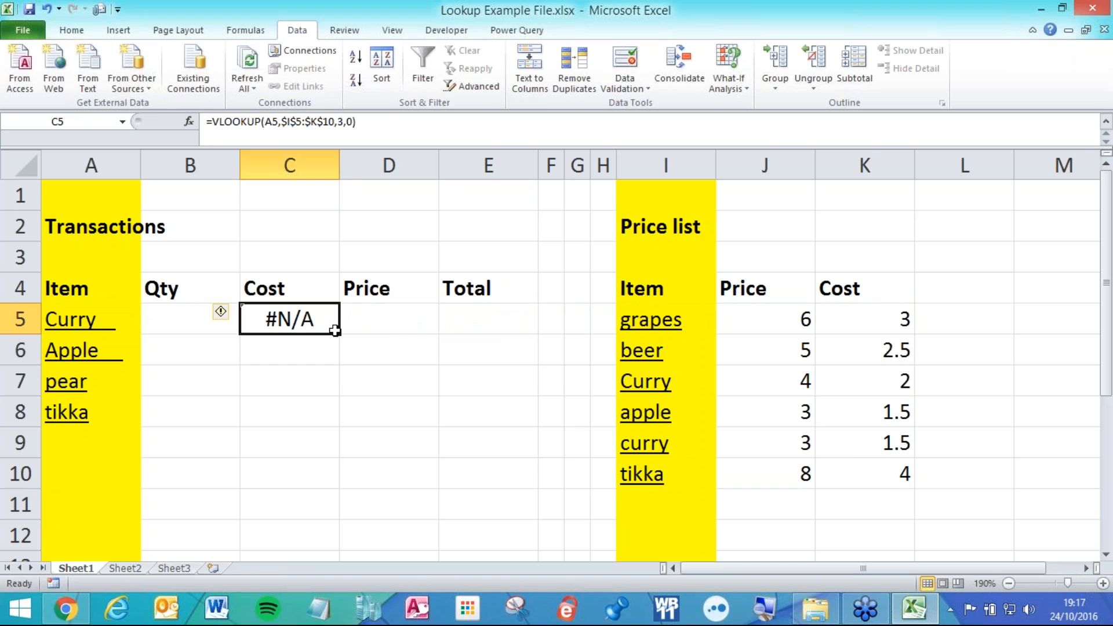
{"action": "left_click_drag", "start_coordinate": [335, 330], "coordinate": [331, 444]}
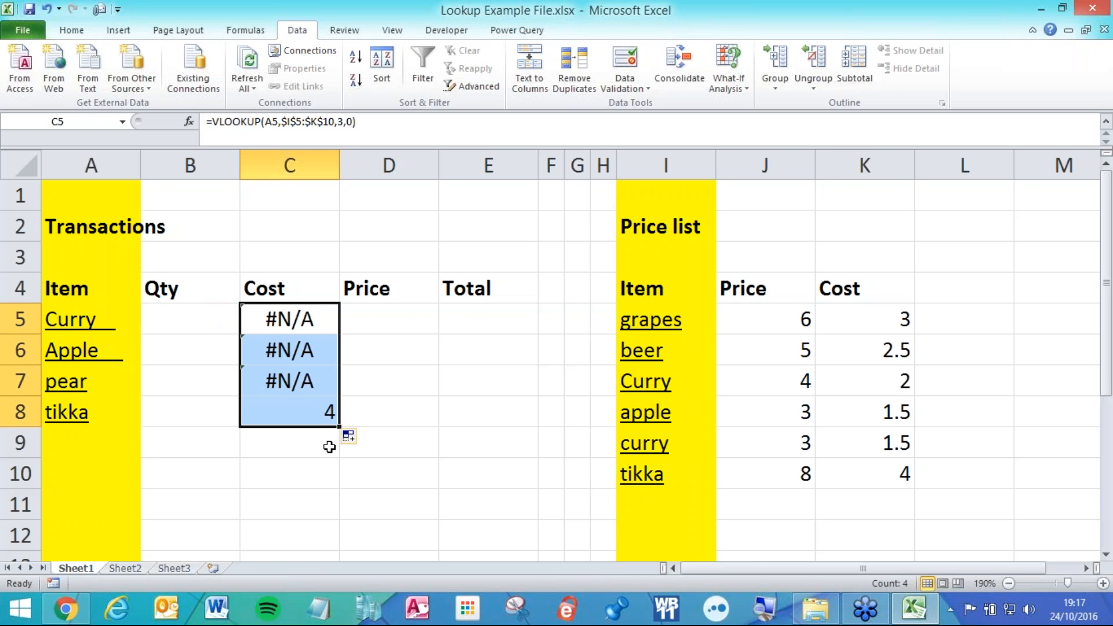
{"action": "left_click_drag", "start_coordinate": [101, 412], "coordinate": [293, 415]}
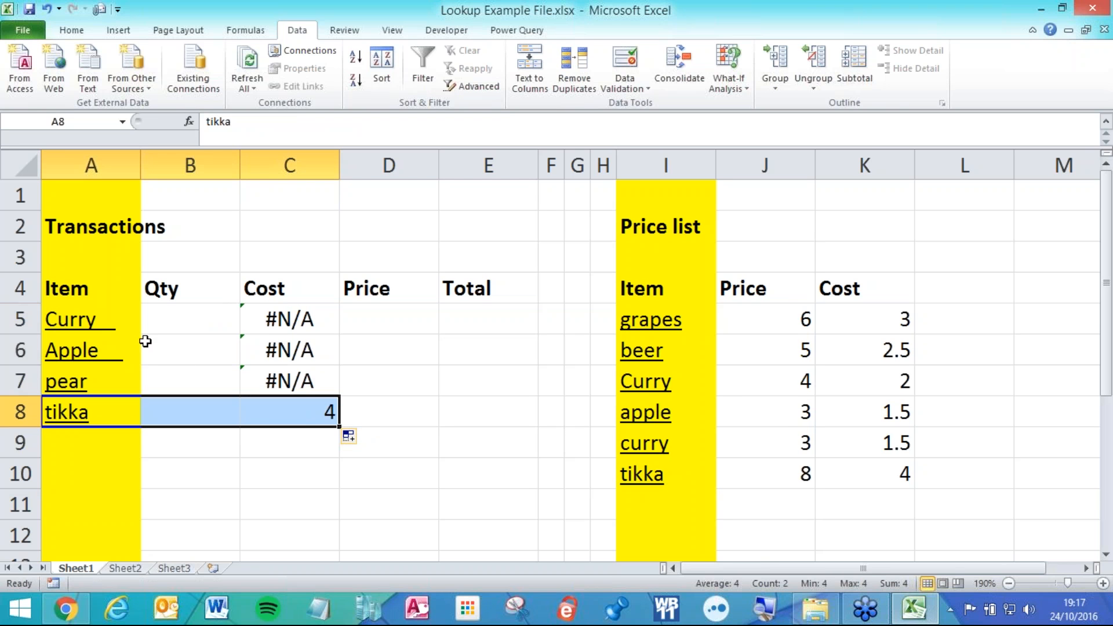
{"action": "left_click", "coordinate": [124, 317]}
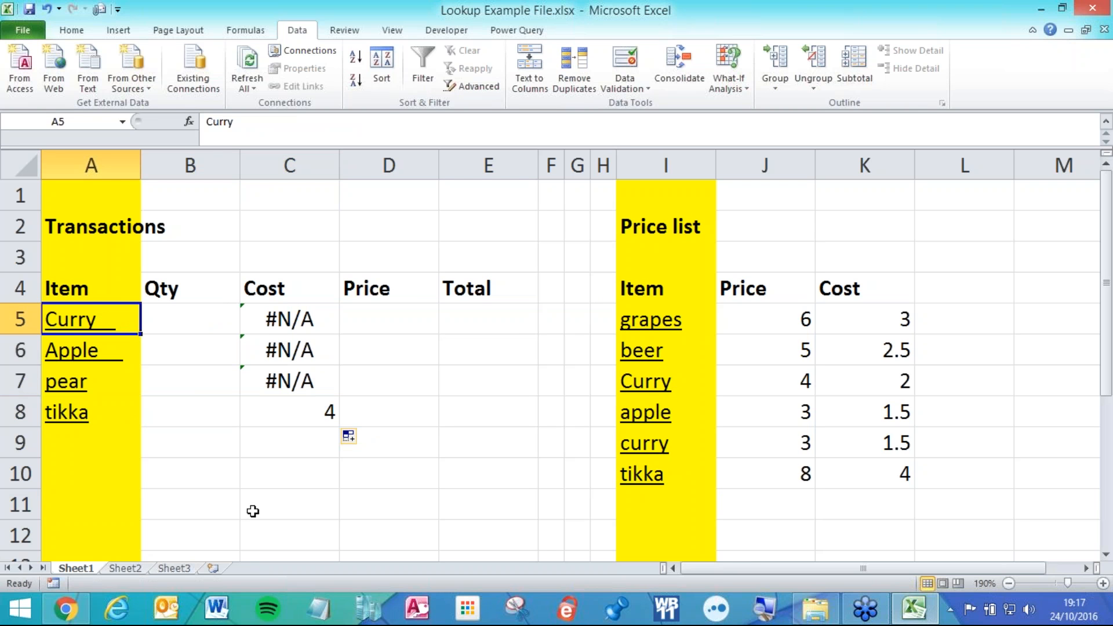
{"action": "left_click", "coordinate": [198, 480]}
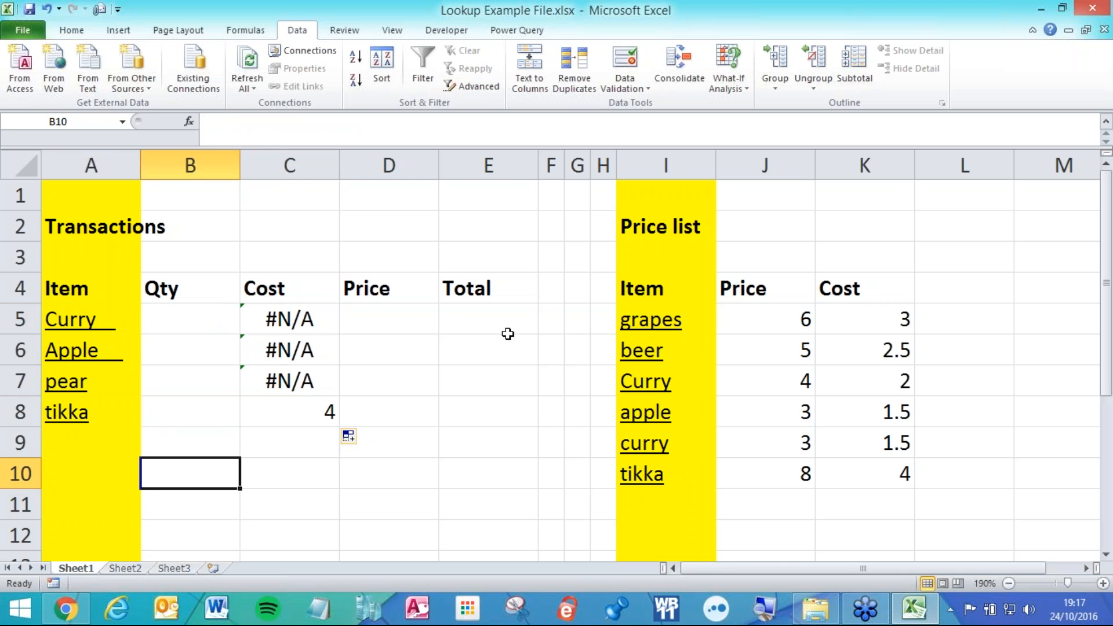
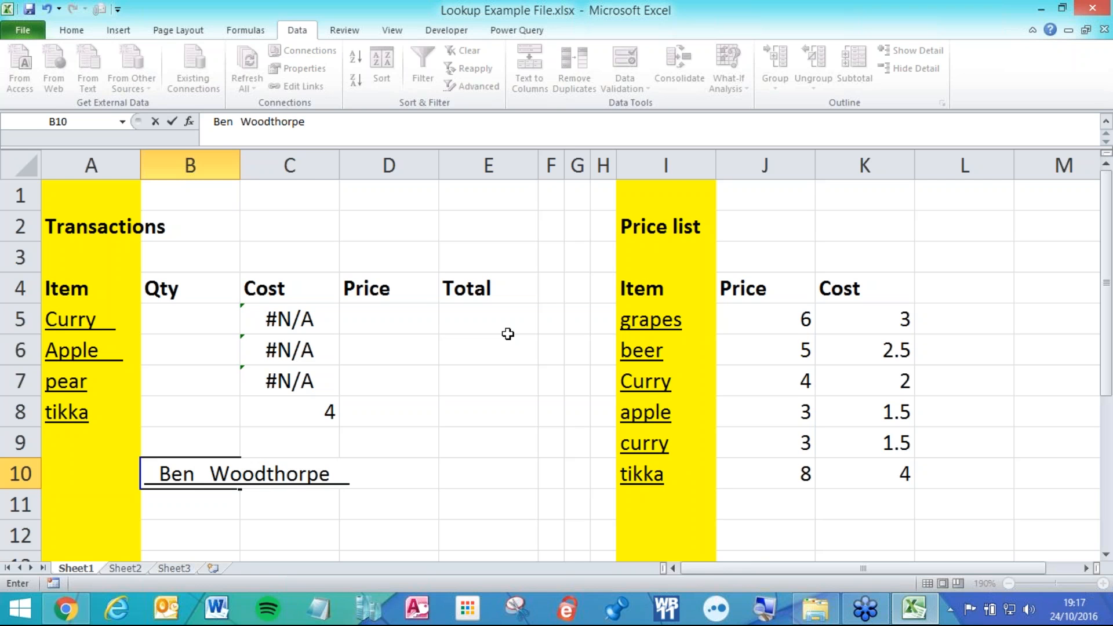
{"action": "left_click", "coordinate": [528, 423]}
{"action": "left_click", "coordinate": [205, 508]}
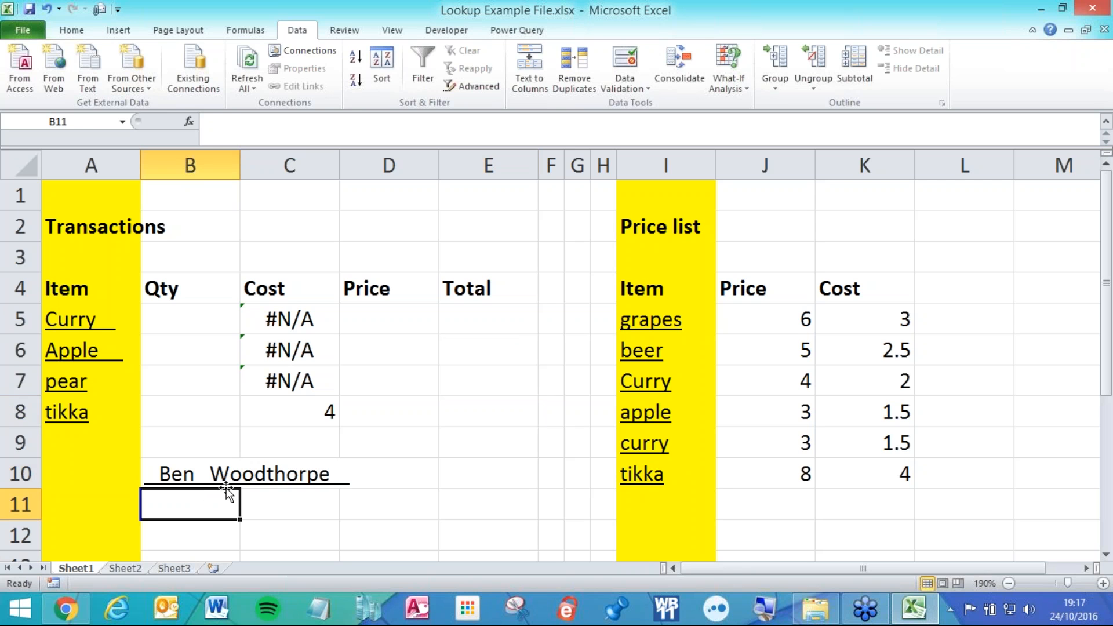
{"action": "type", "text": "=trim"}
{"action": "key", "text": "Tab"}
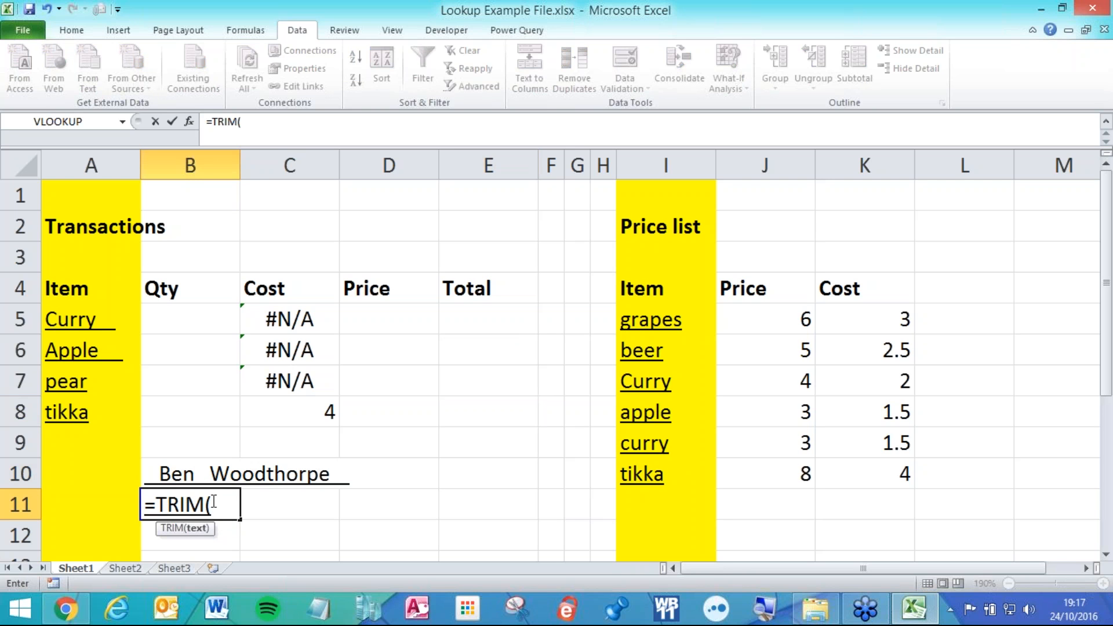
{"action": "left_click", "coordinate": [210, 473]}
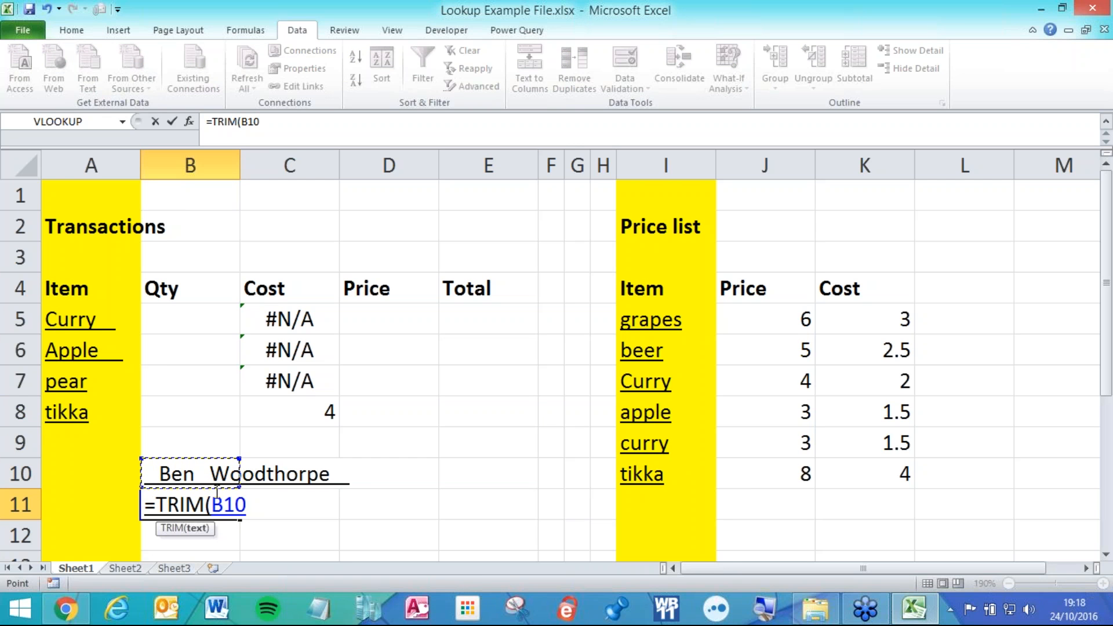
{"action": "type", "text": ")"}
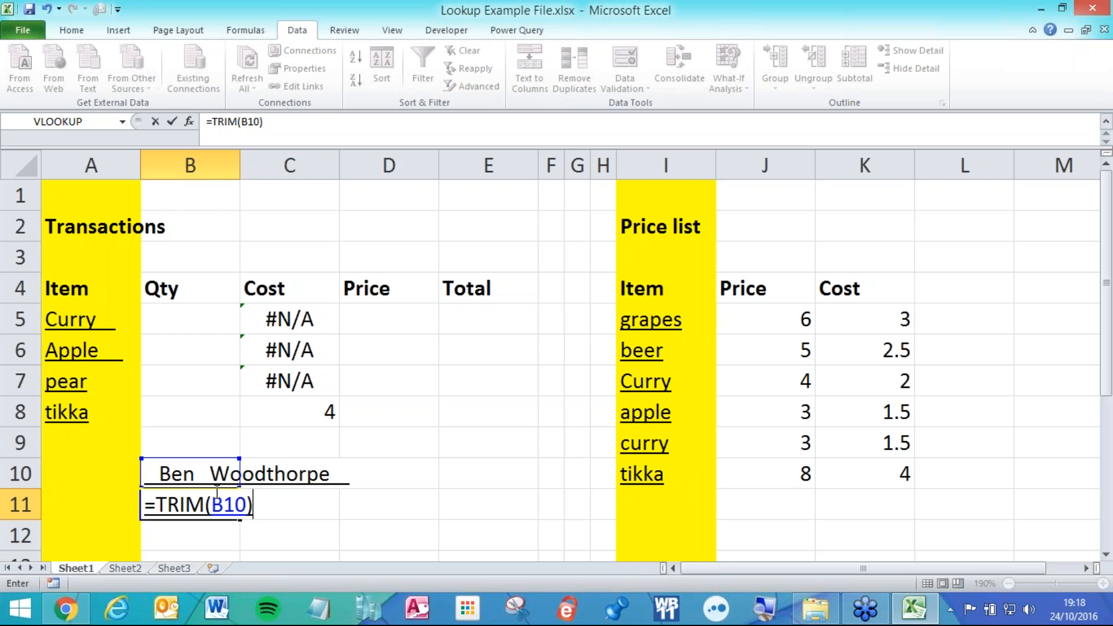
{"action": "key", "text": "Return"}
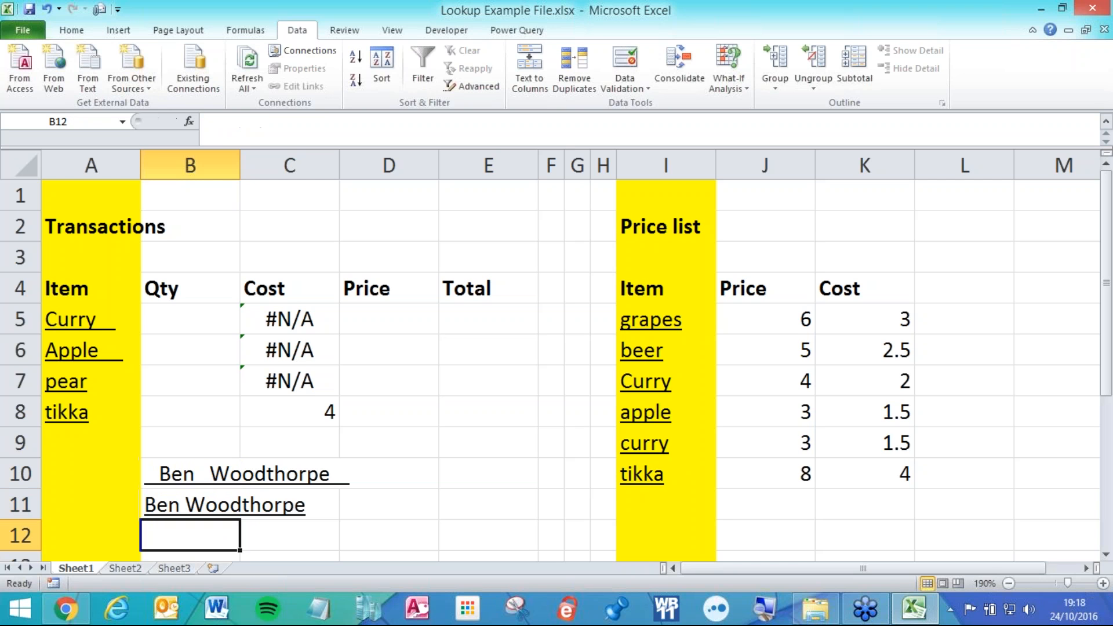
{"action": "left_click", "coordinate": [214, 506]}
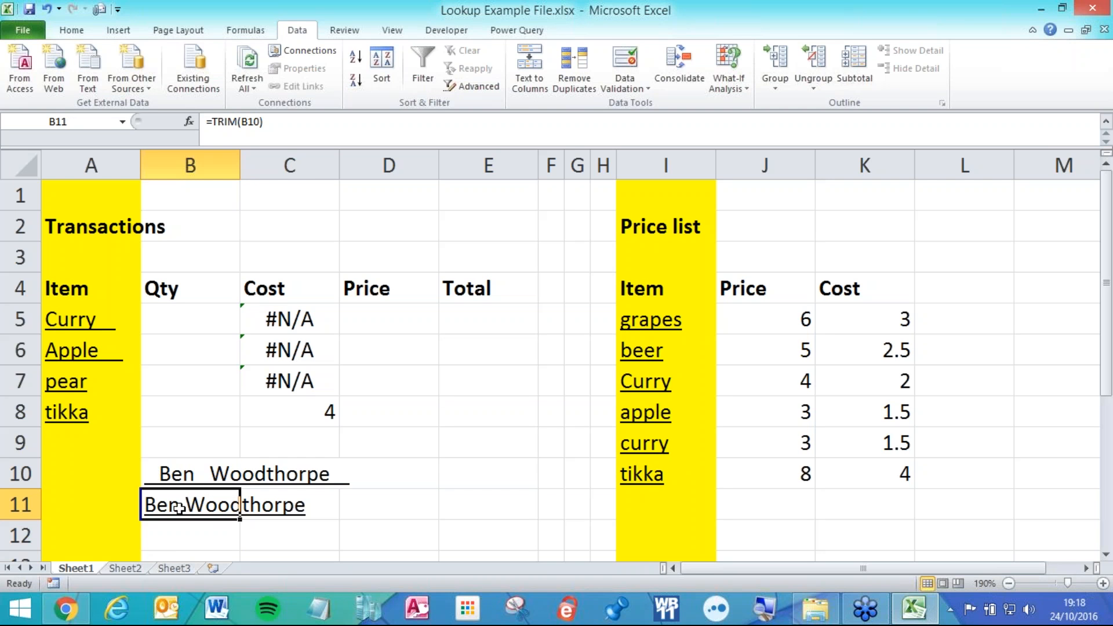
{"action": "left_click", "coordinate": [223, 473]}
{"action": "double_click", "coordinate": [239, 474]}
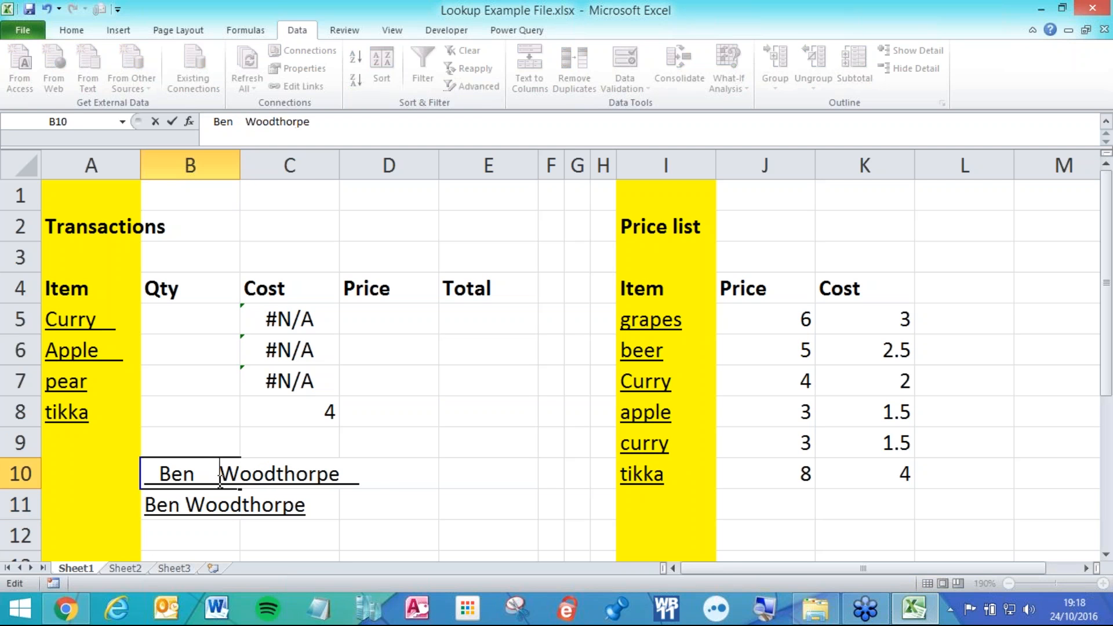
{"action": "left_click", "coordinate": [362, 506]}
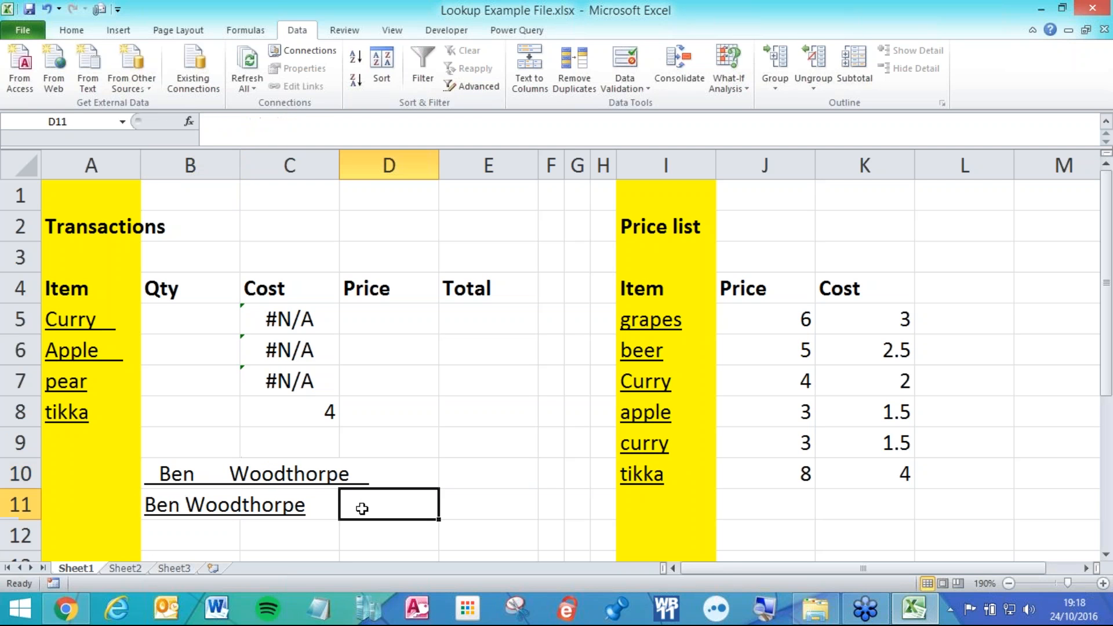
{"action": "double_click", "coordinate": [208, 513]}
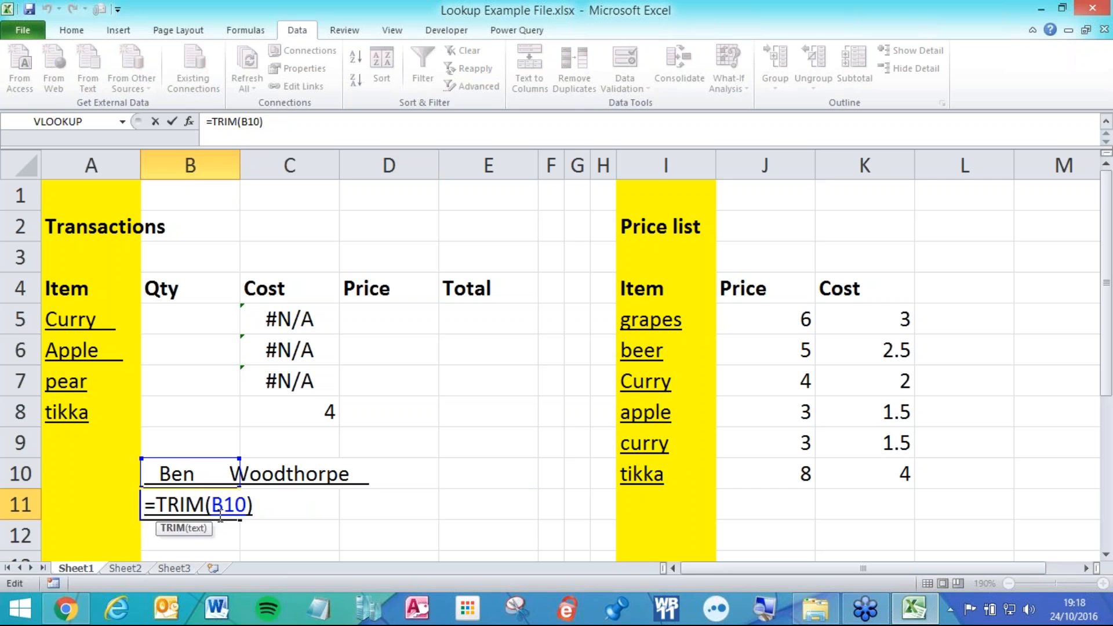
{"action": "key", "text": "Return"}
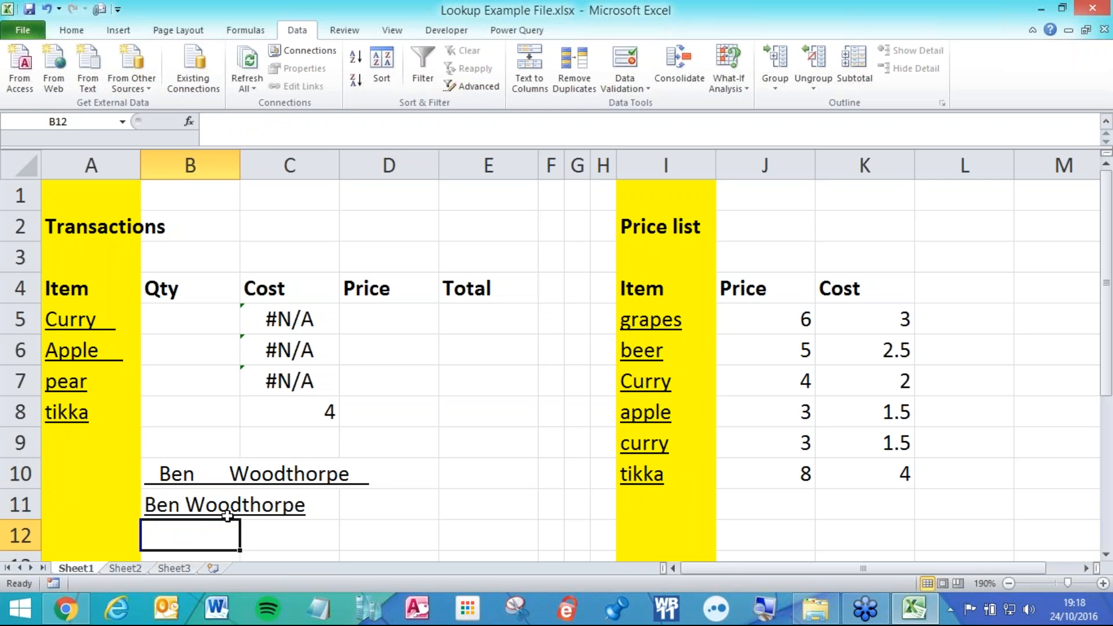
{"action": "left_click_drag", "start_coordinate": [181, 476], "coordinate": [180, 499]}
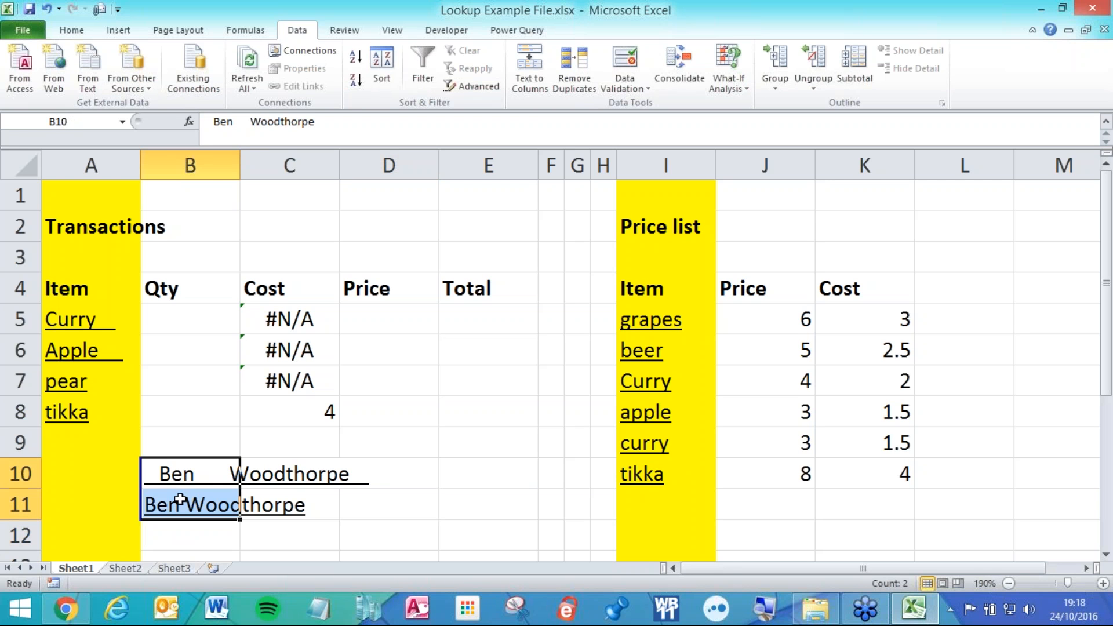
{"action": "key", "text": "Delete"}
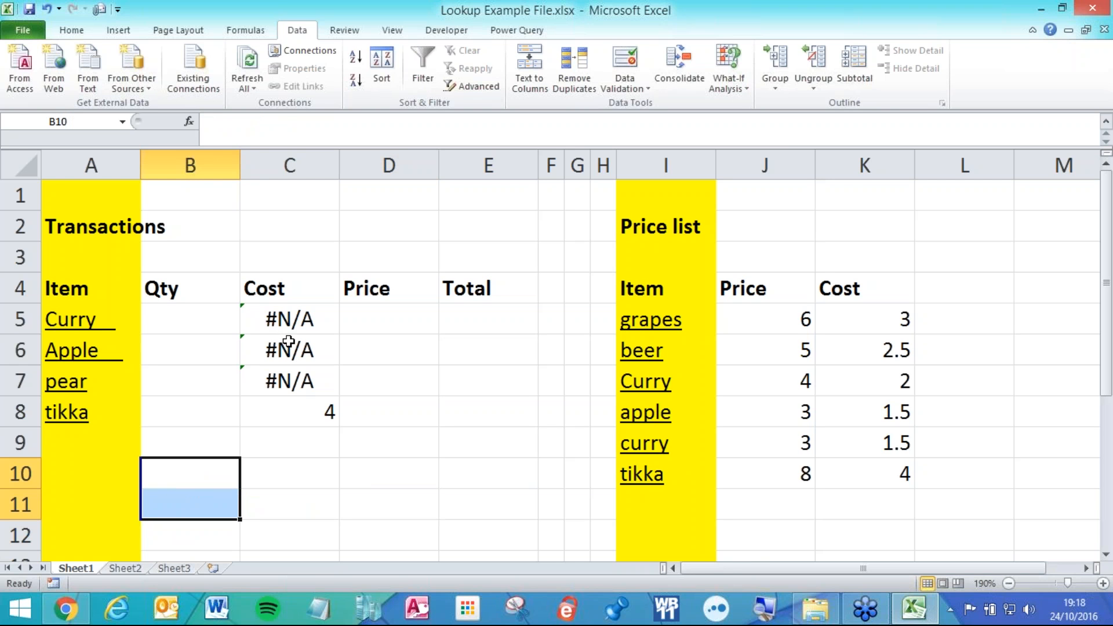
{"action": "left_click", "coordinate": [303, 325]}
Change C5 to =VLOOKUP(TRIM(A5),$I$5:$K$10,3,0) and fill it down to C8.
{"action": "double_click", "coordinate": [304, 325]}
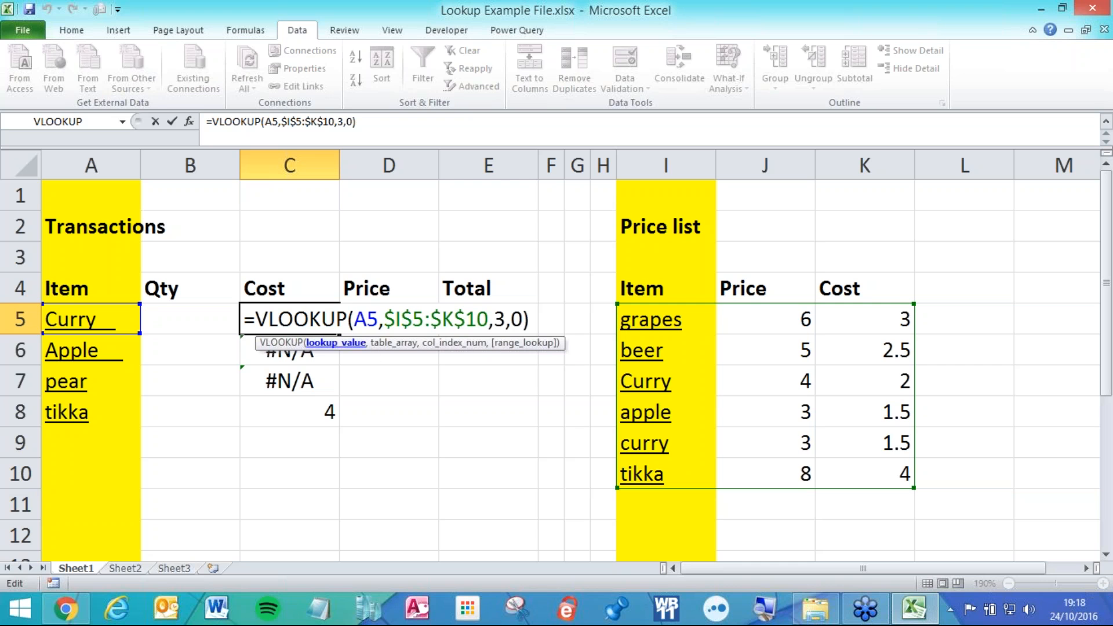
{"action": "type", "text": "trim"}
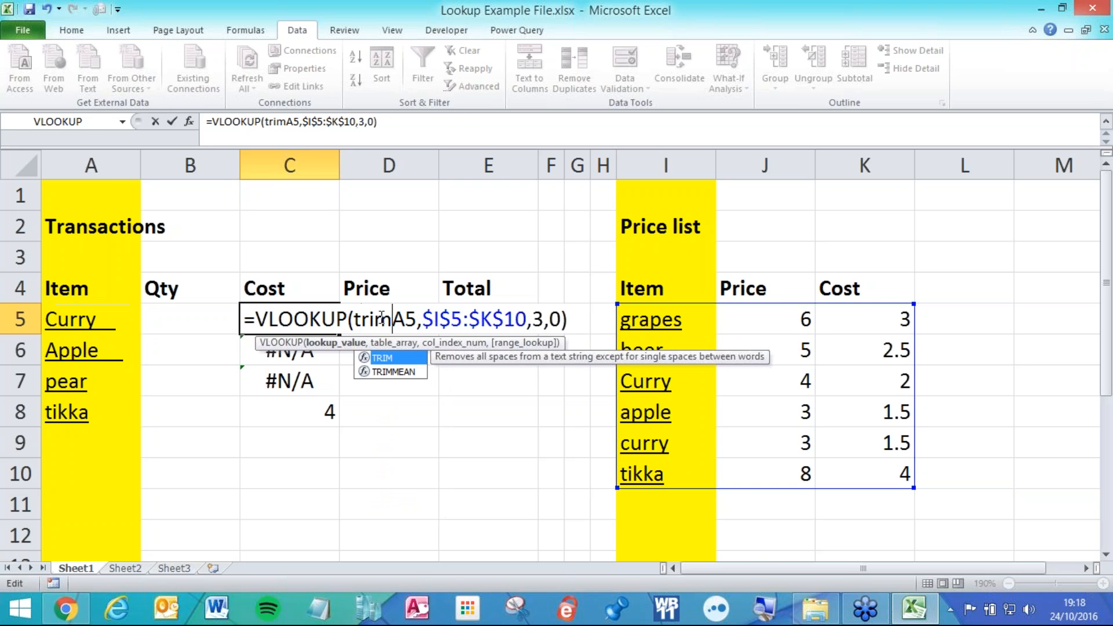
{"action": "type", "text": "("}
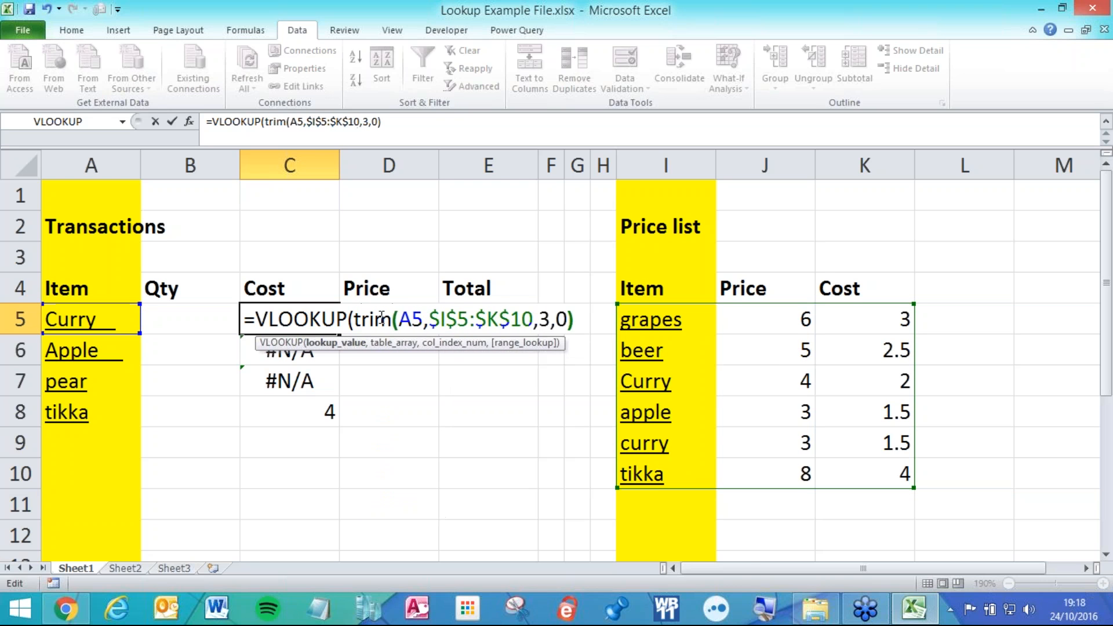
{"action": "left_click", "coordinate": [428, 319]}
{"action": "type", "text": ")"}
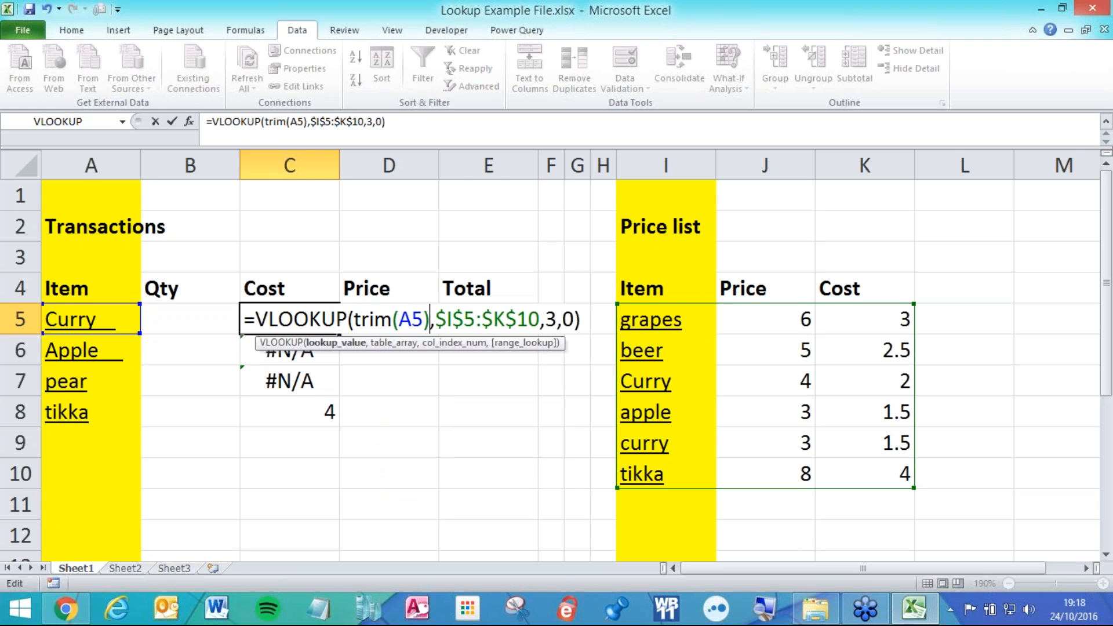
{"action": "left_click", "coordinate": [355, 319]}
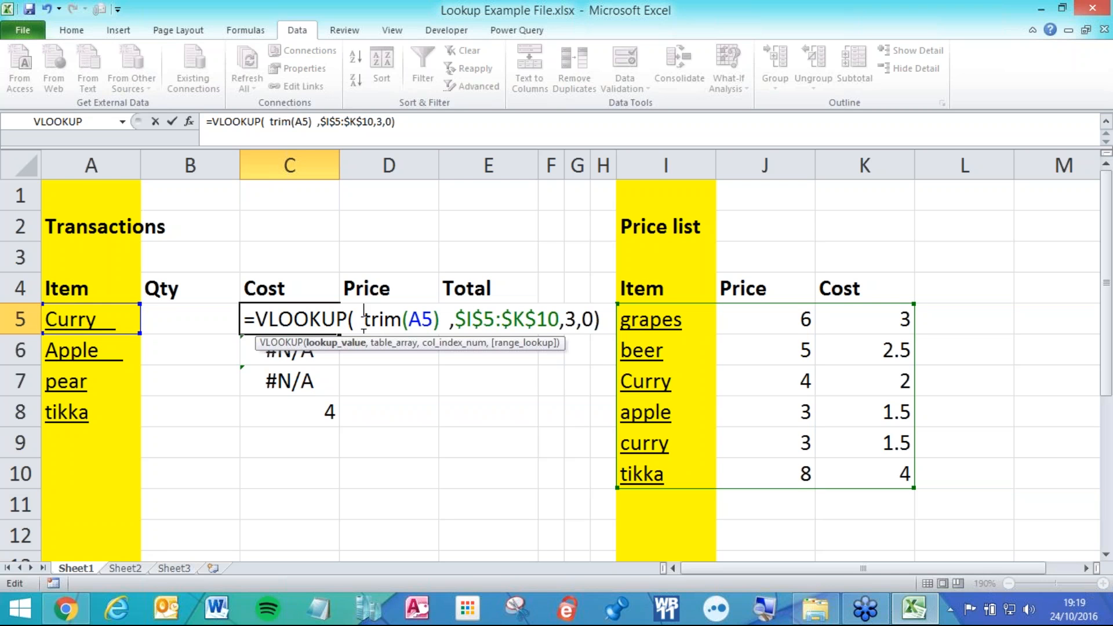
{"action": "key", "text": "Return"}
{"action": "left_click", "coordinate": [326, 324]}
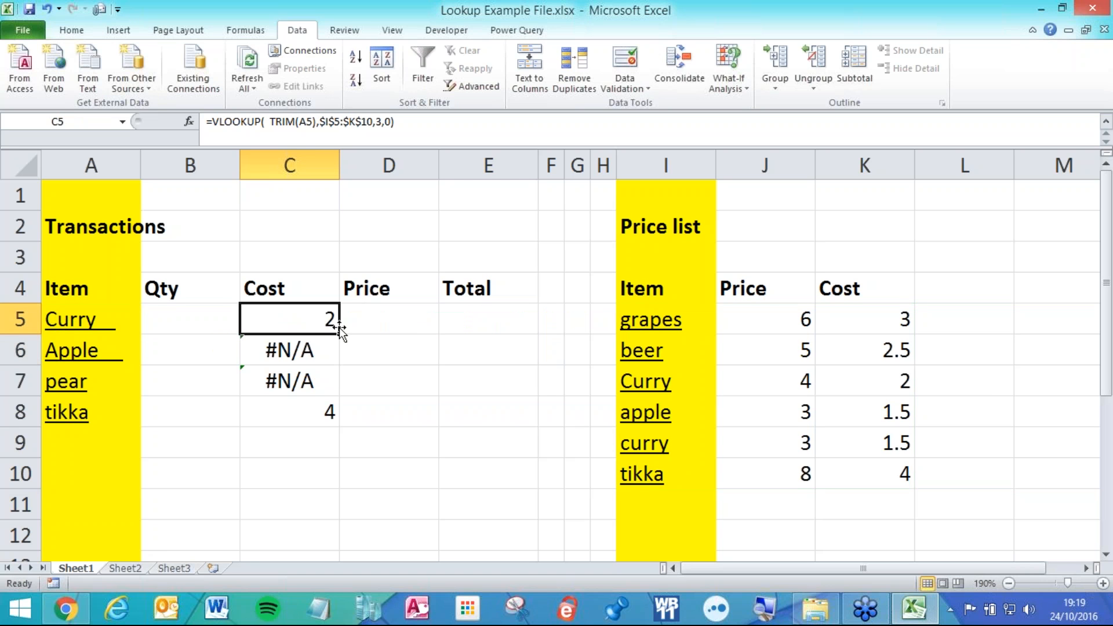
{"action": "left_click_drag", "start_coordinate": [340, 334], "coordinate": [344, 419]}
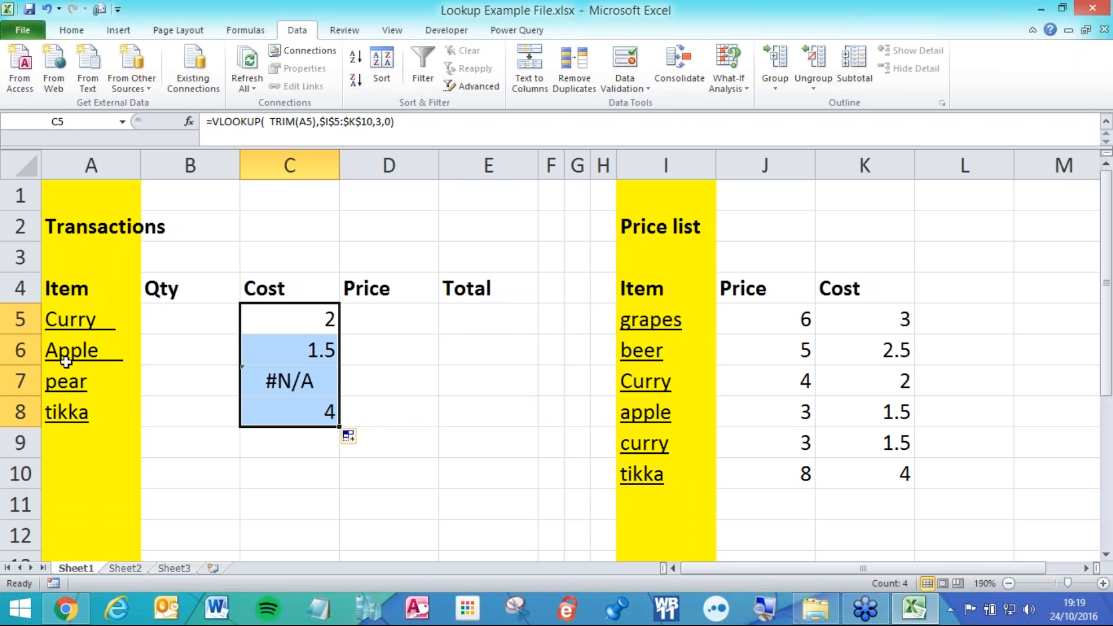
Test by adding leading spaces to tikka in A8 and entering new item Ben in A9.
{"action": "double_click", "coordinate": [100, 410]}
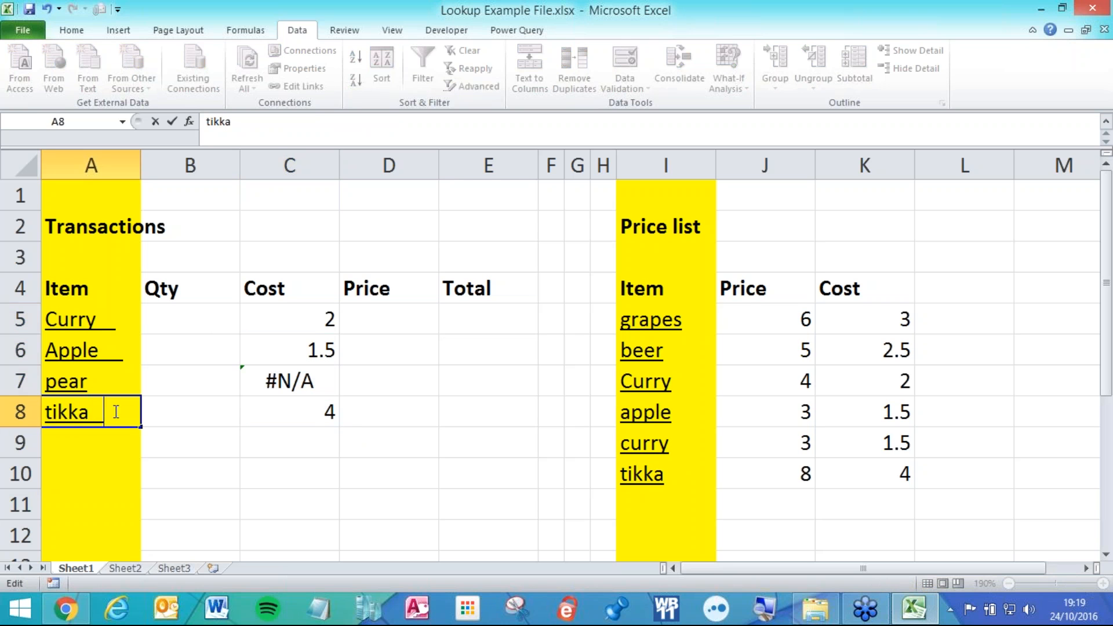
{"action": "key", "text": "Return"}
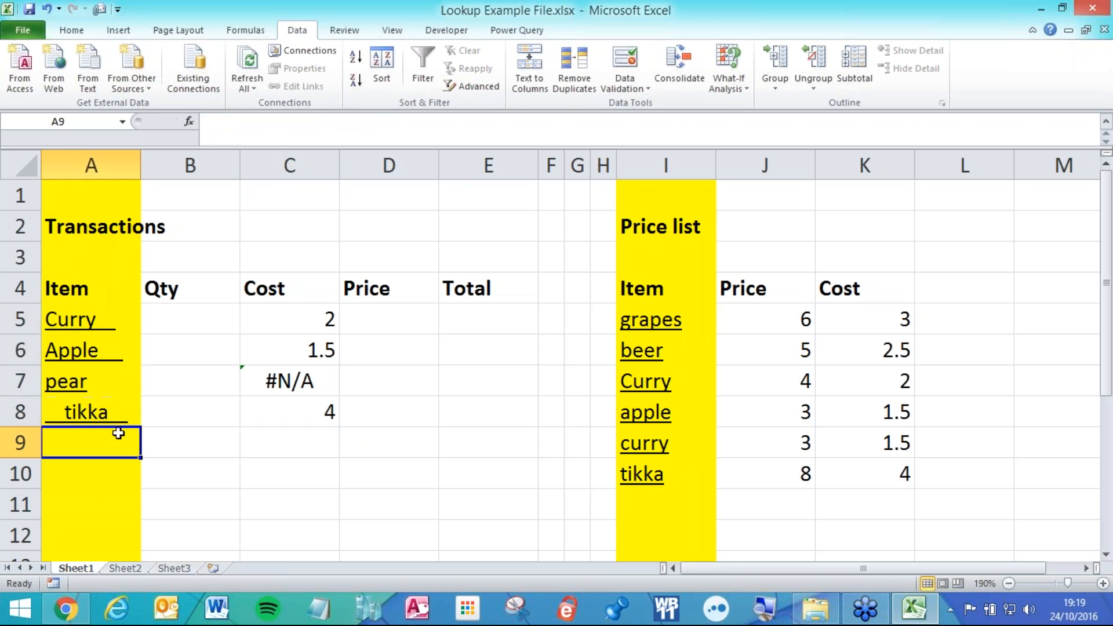
{"action": "left_click", "coordinate": [289, 412]}
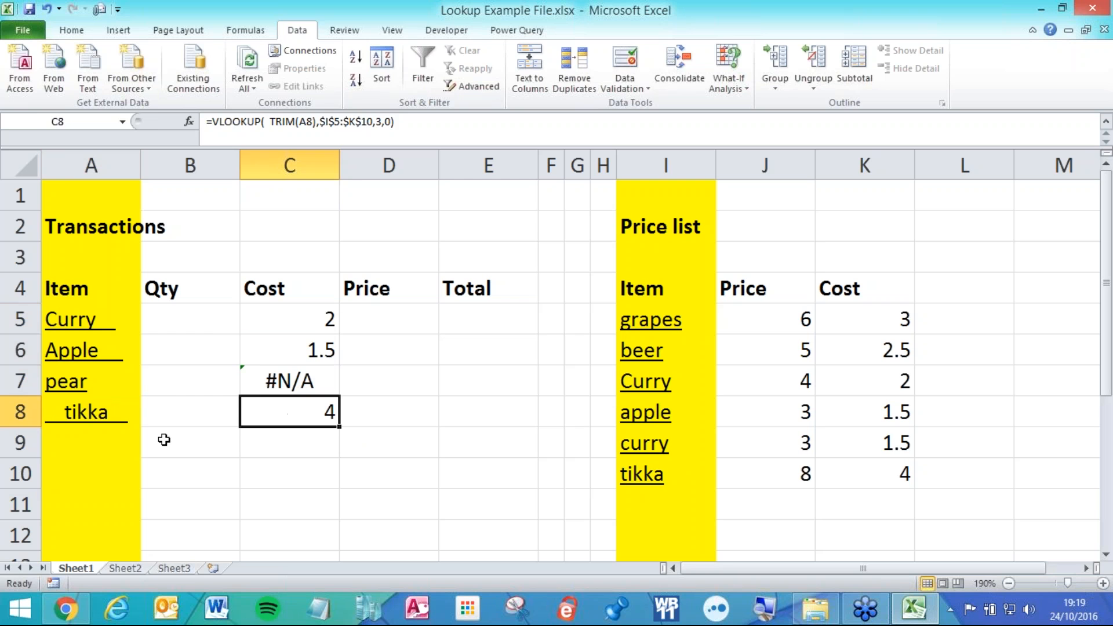
{"action": "left_click", "coordinate": [95, 441]}
{"action": "type", "text": "Ben"}
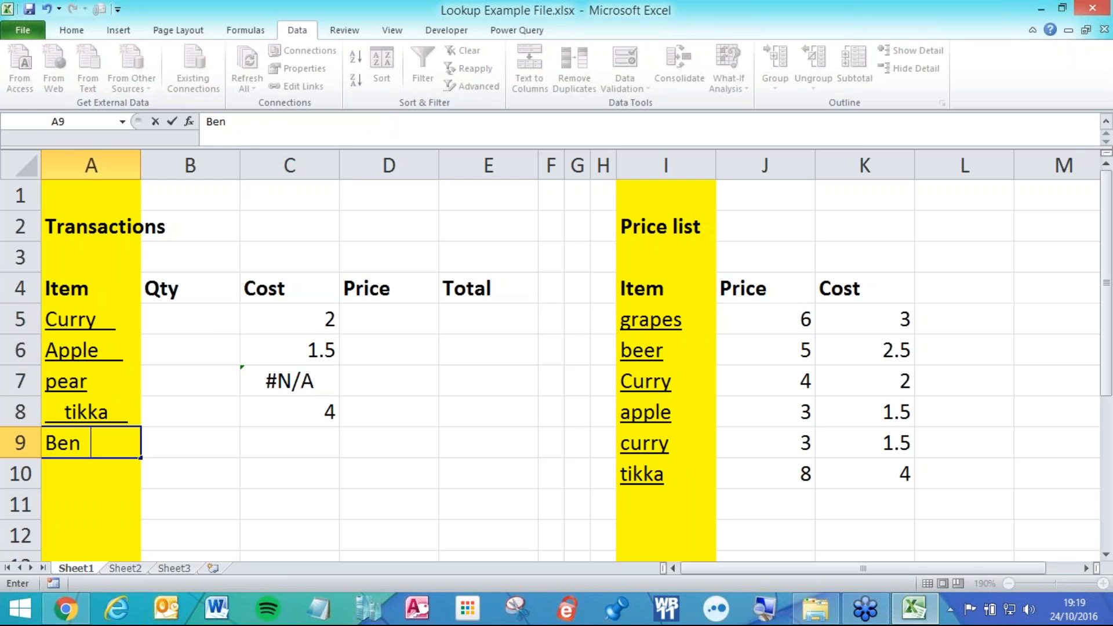
{"action": "key", "text": "Return"}
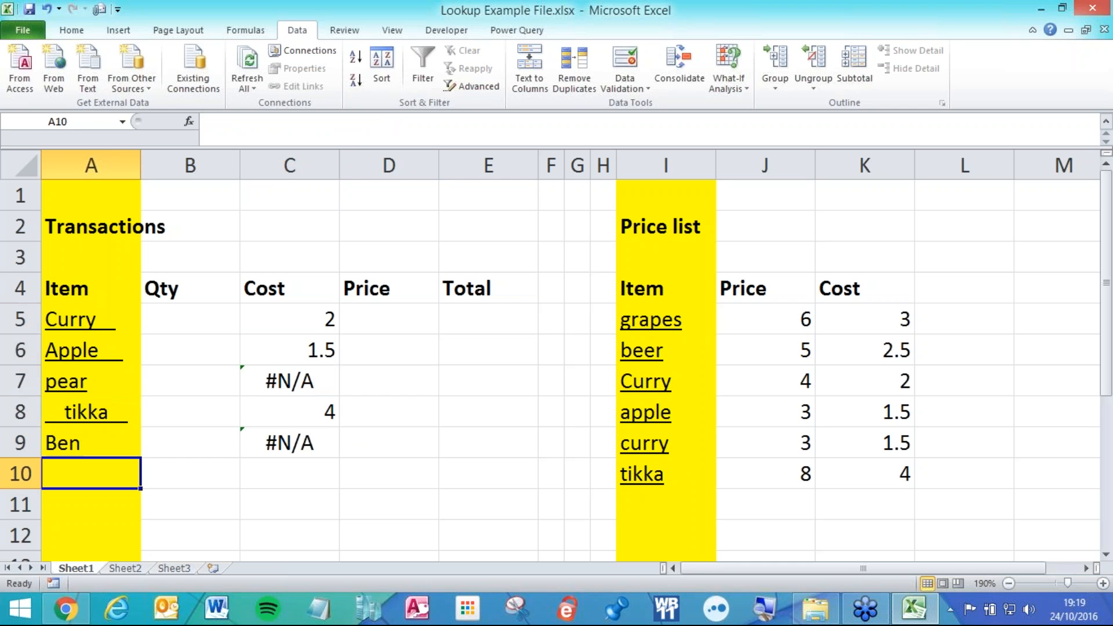